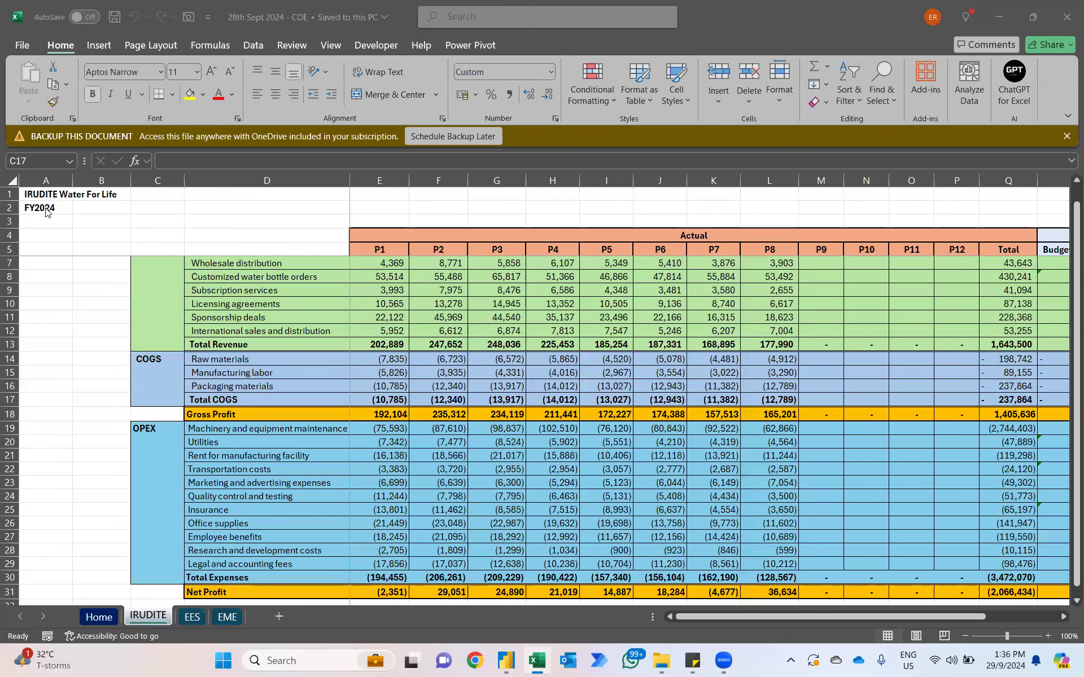
Step: Look through the EES, EME and Home sheets of the finance case study workbook
{"action": "left_click", "coordinate": [183, 618]}
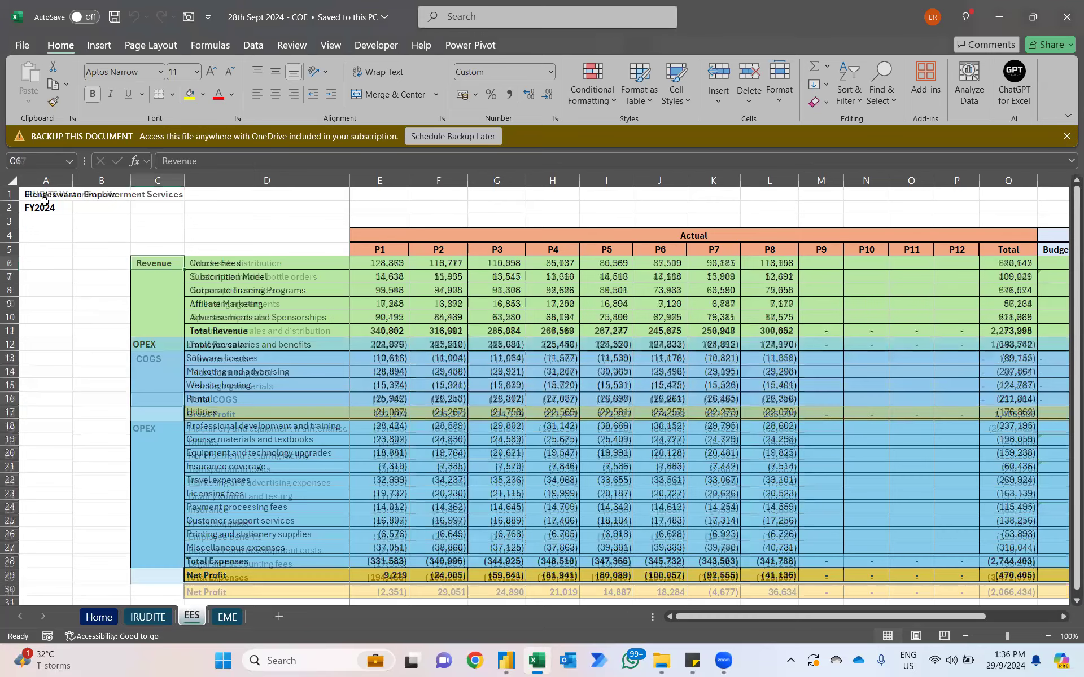
{"action": "left_click", "coordinate": [234, 624]}
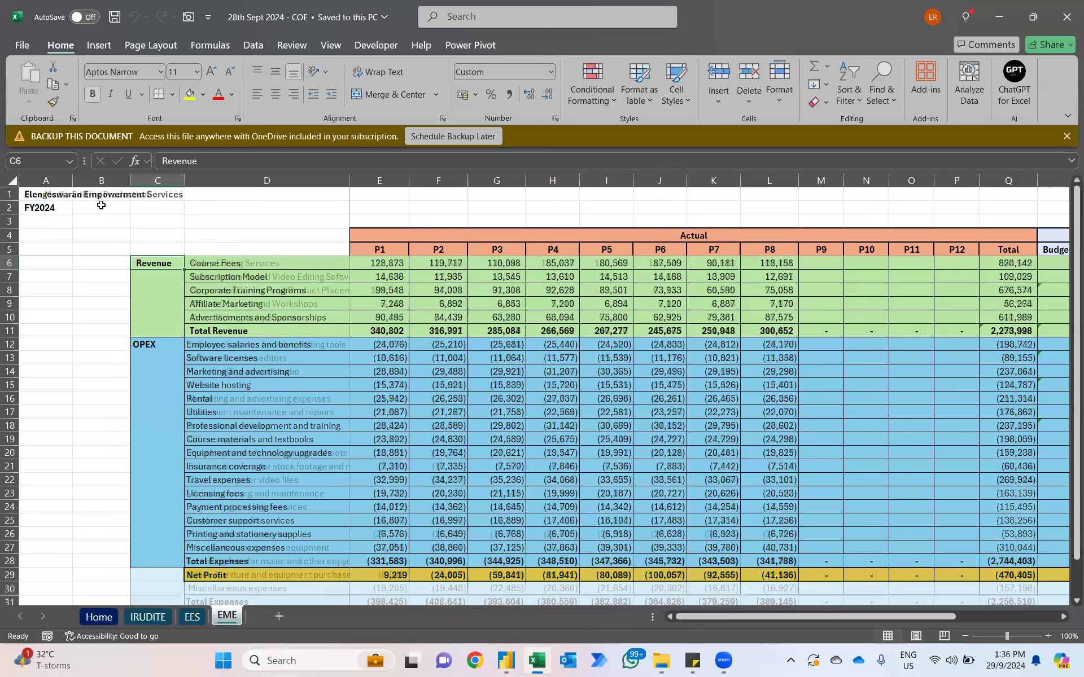
{"action": "left_click", "coordinate": [100, 614]}
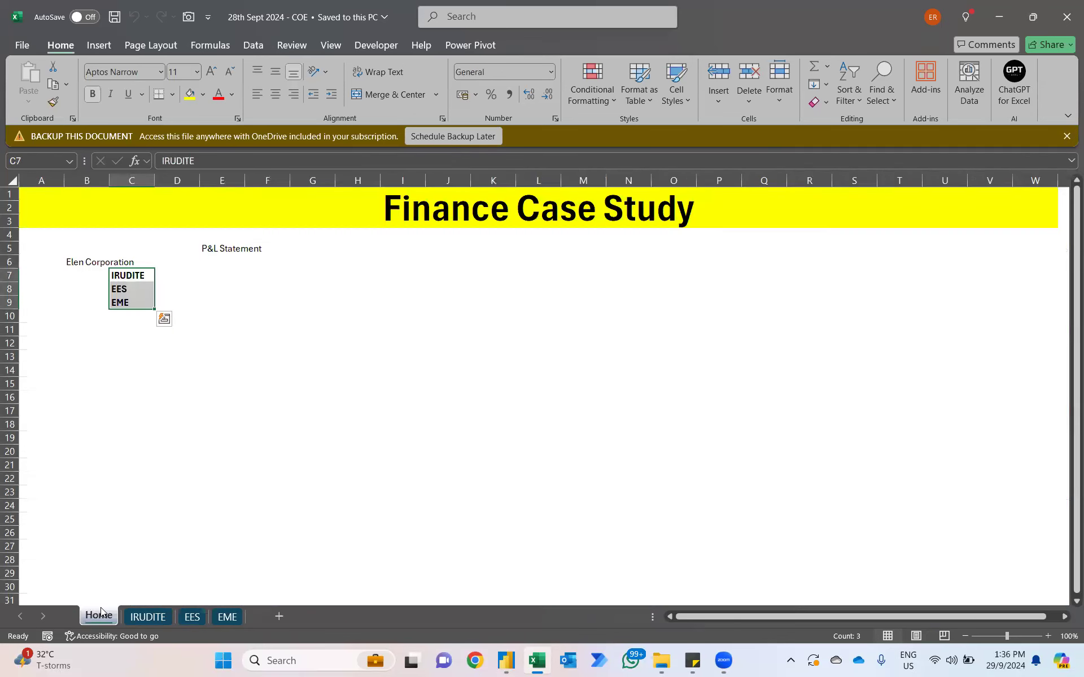
{"action": "left_click", "coordinate": [189, 617]}
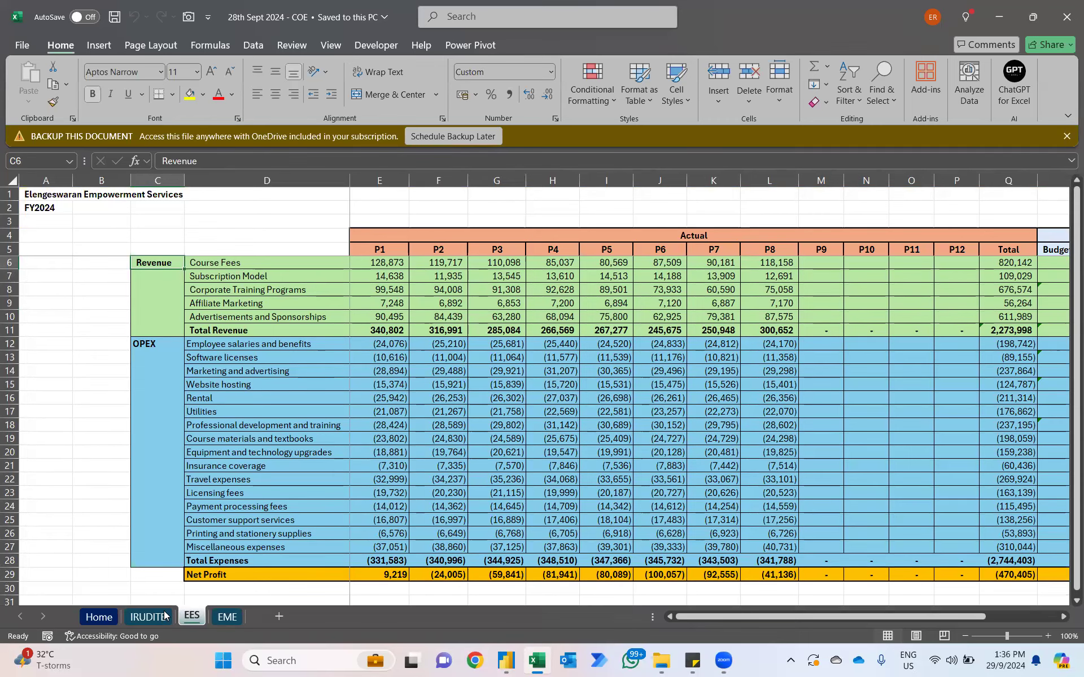
Step: Change the Net Profit label in cell D31 of the IRUDITE sheet to "Net Profit / (Losses)"
{"action": "double_click", "coordinate": [238, 590]}
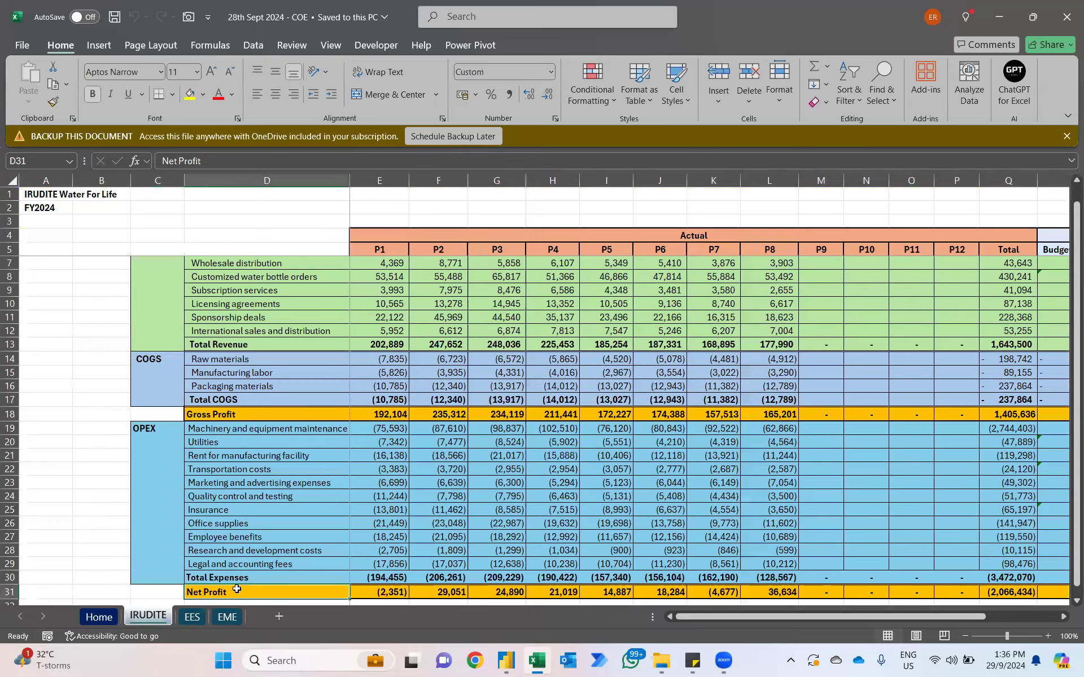
{"action": "type", "text": "/"}
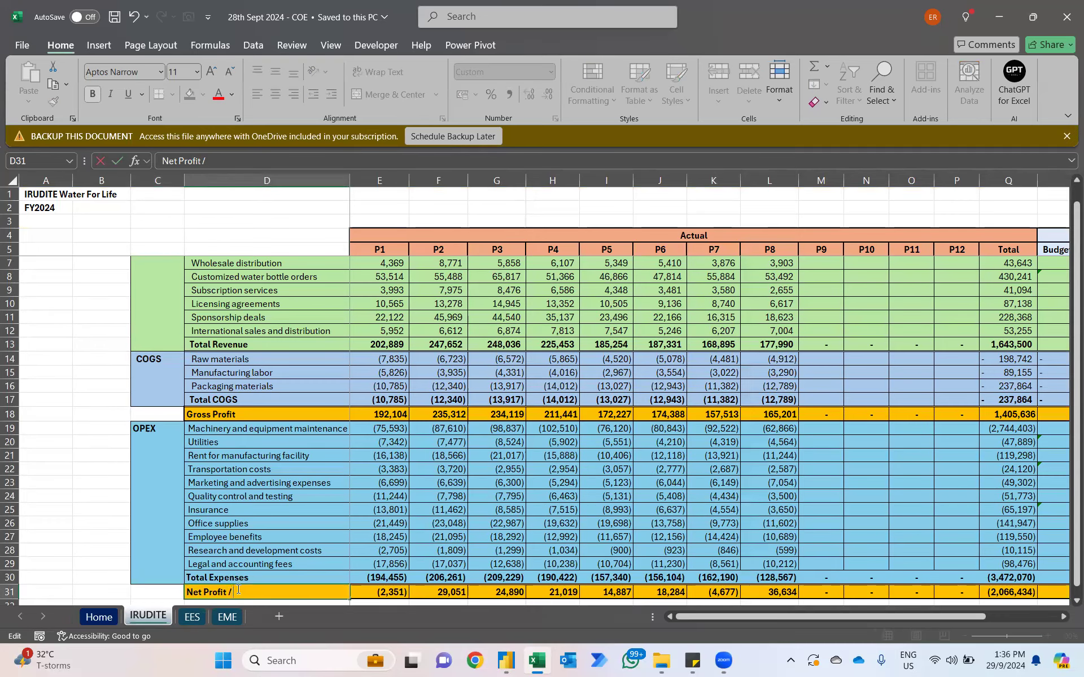
{"action": "type", "text": " (Losses)"}
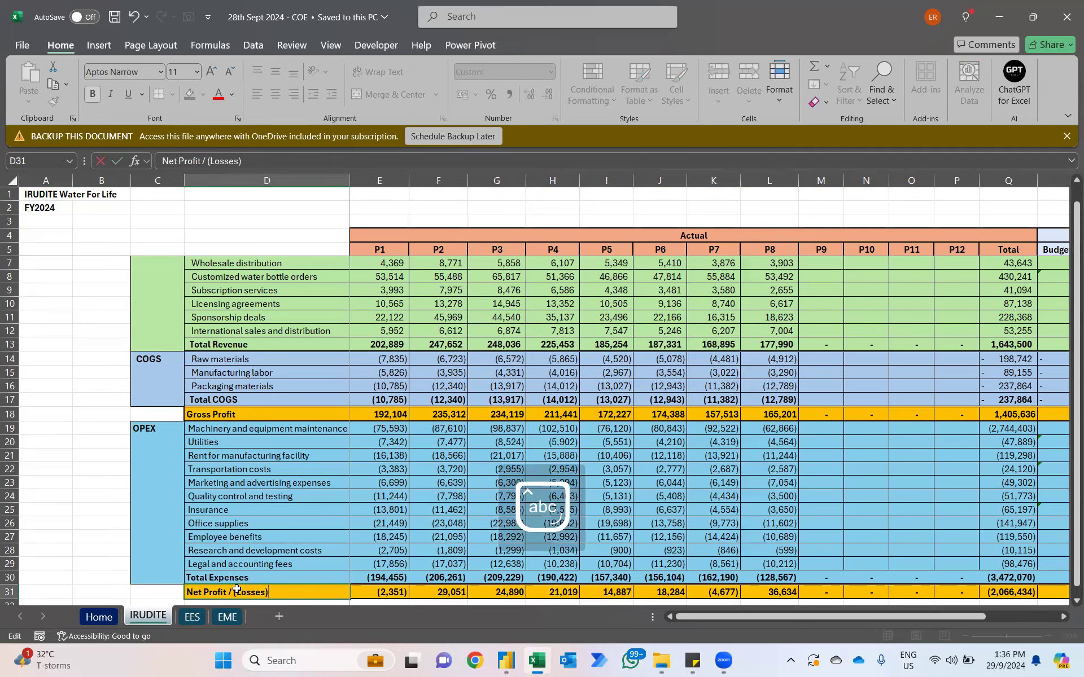
{"action": "key", "text": "Return"}
Step: Copy the edited label from cell D31 of the IRUDITE sheet over the Net Profit label in cell D29 of the EES sheet
{"action": "key", "text": "Up"}
{"action": "key", "text": "ctrl+c"}
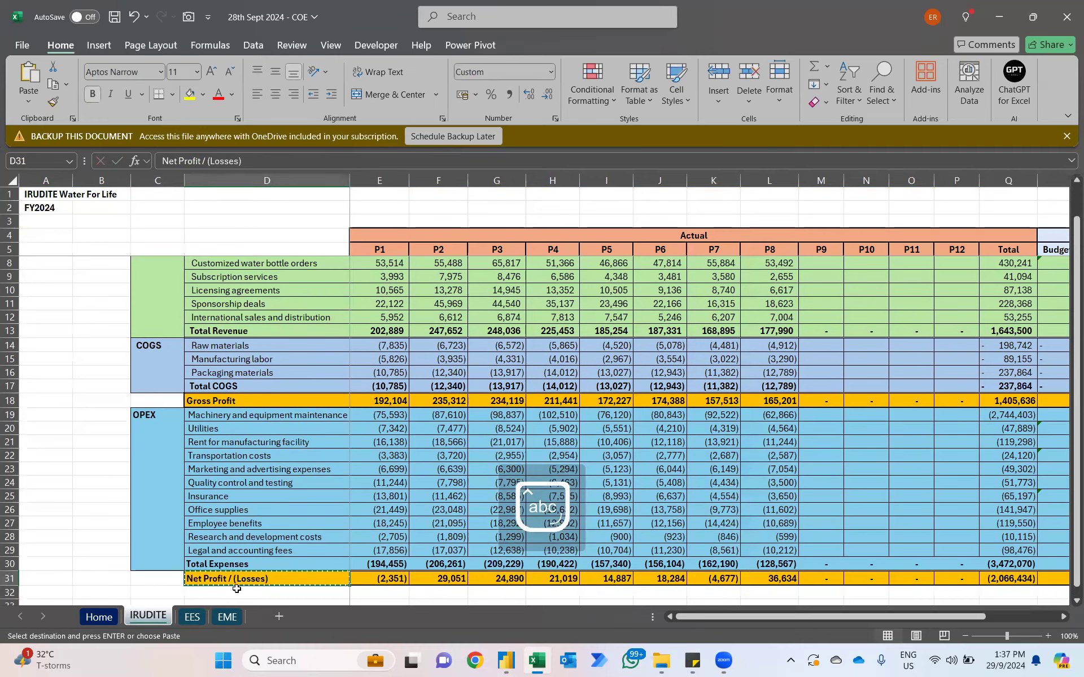
{"action": "key", "text": "ctrl+Page_Down"}
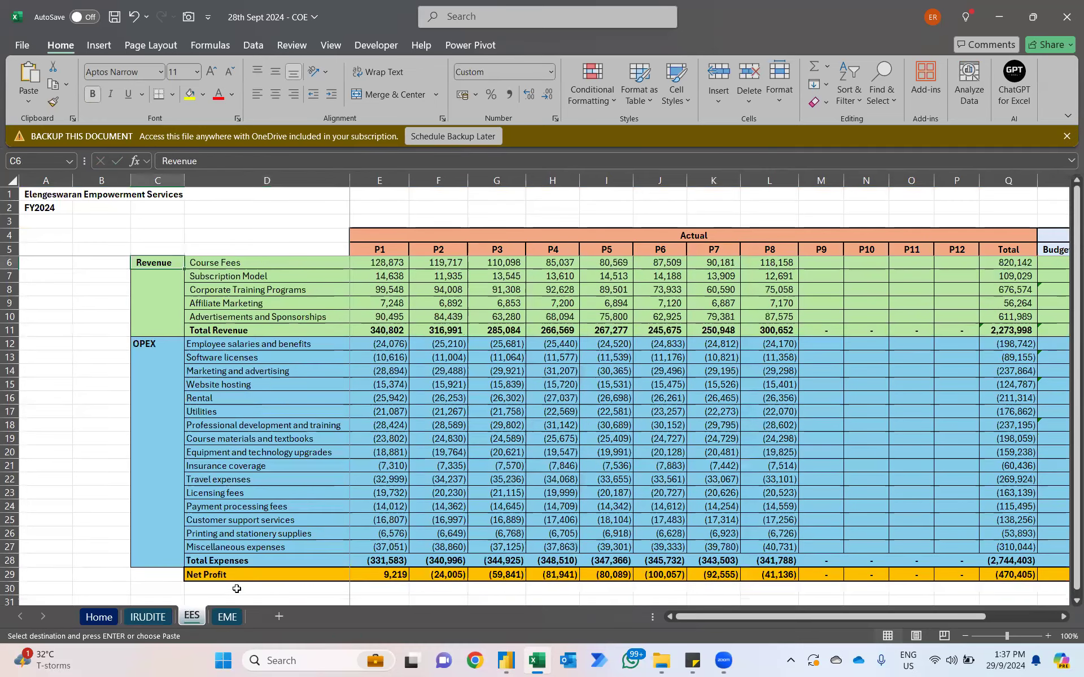
{"action": "left_click", "coordinate": [228, 572]}
{"action": "key", "text": "ctrl+v"}
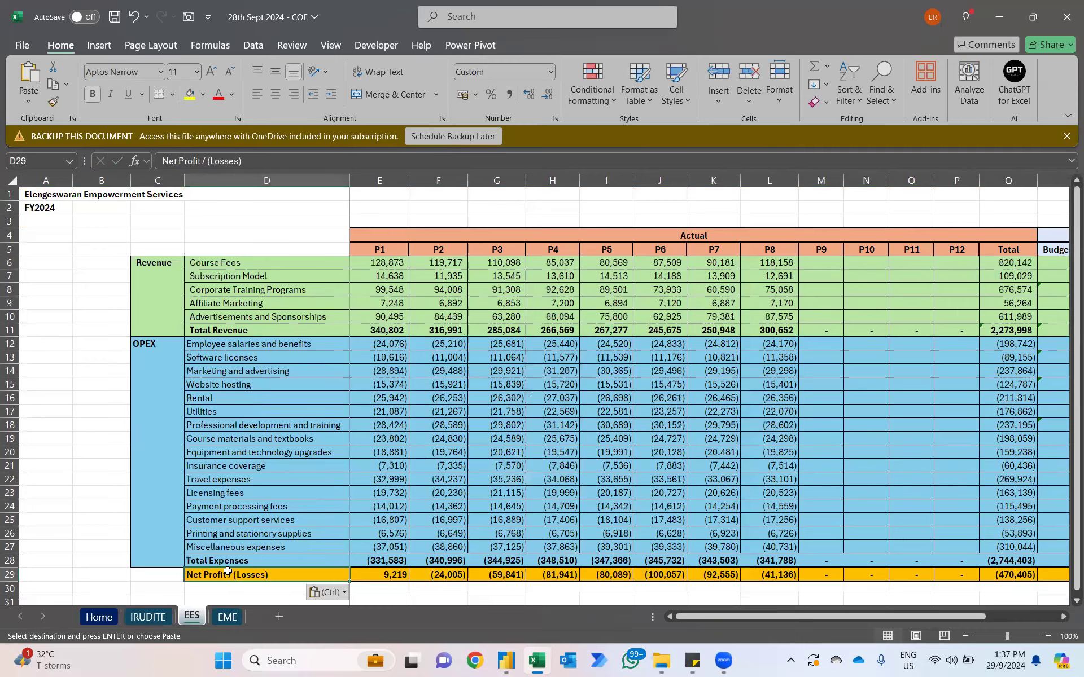
Step: Paste the copied "Net Profit / (Losses)" label into cell D32 of the EME sheet and save the workbook
{"action": "key", "text": "ctrl+Page_Down"}
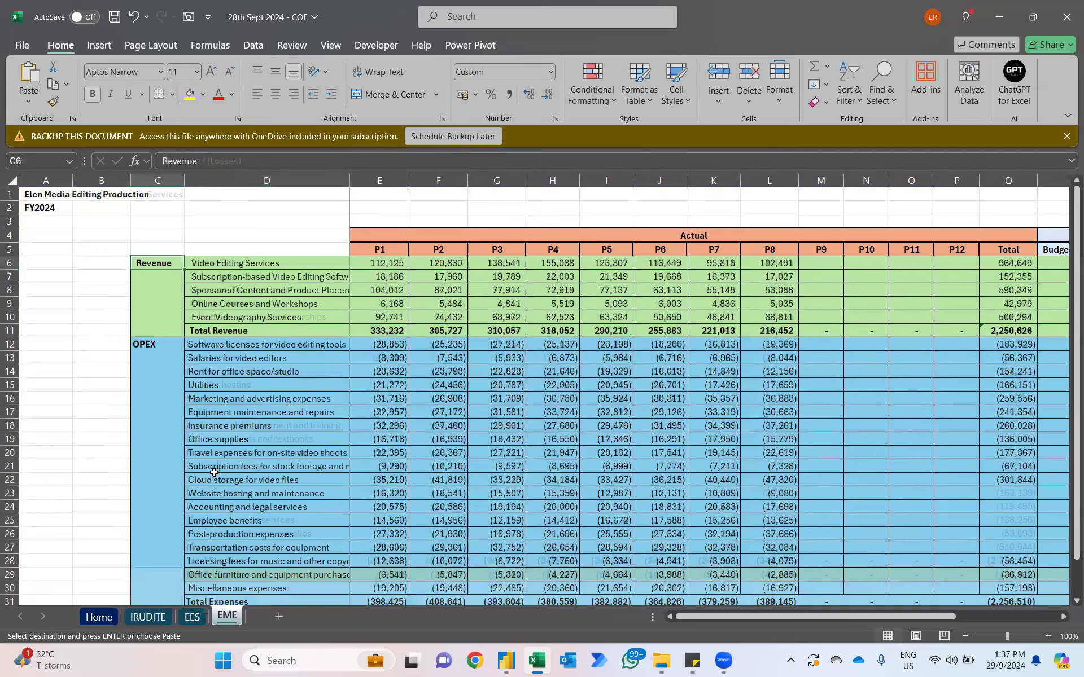
{"action": "scroll", "coordinate": [203, 492], "scroll_direction": "down", "scroll_amount": 3}
{"action": "left_click", "coordinate": [203, 495]}
{"action": "key", "text": "ctrl+v"}
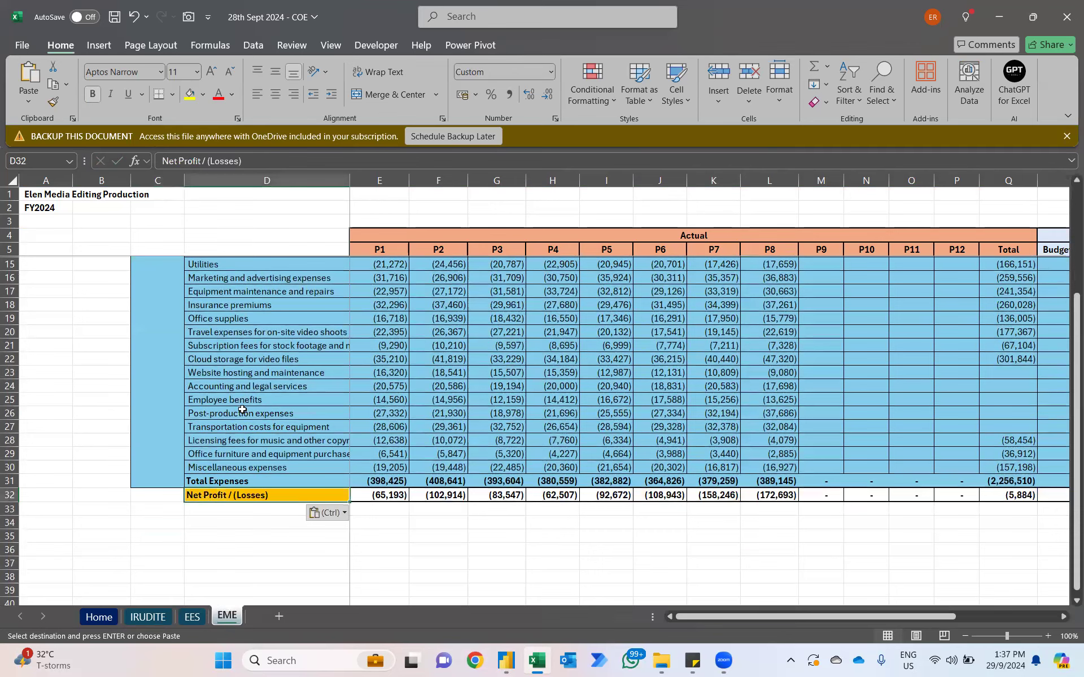
{"action": "key", "text": "ctrl+s"}
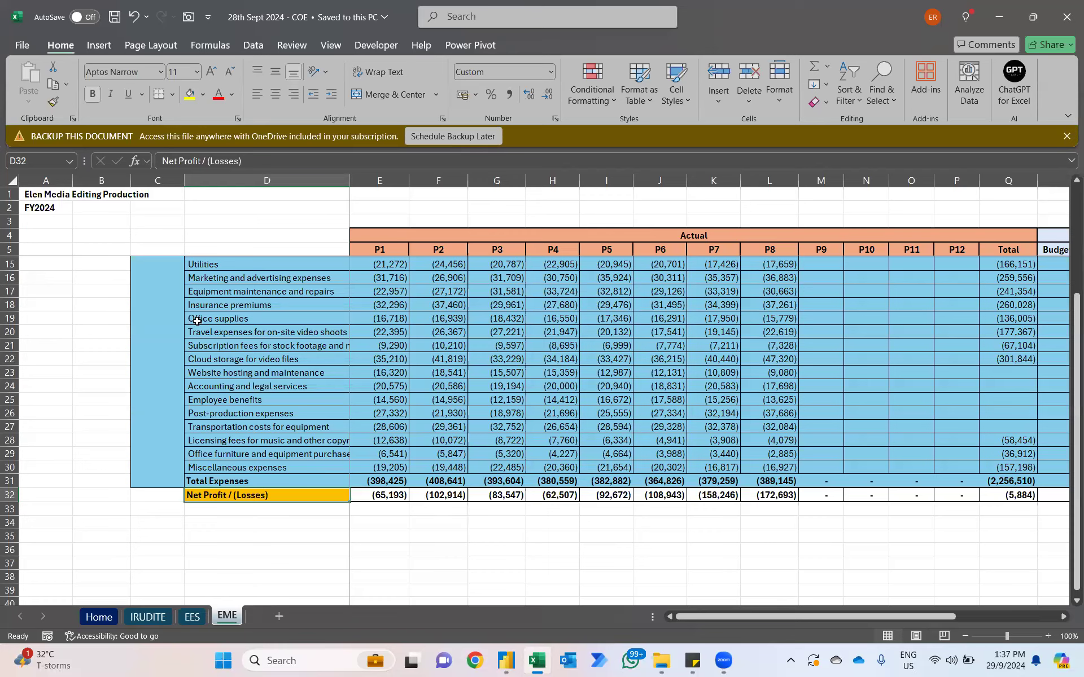
{"action": "left_click", "coordinate": [110, 294]}
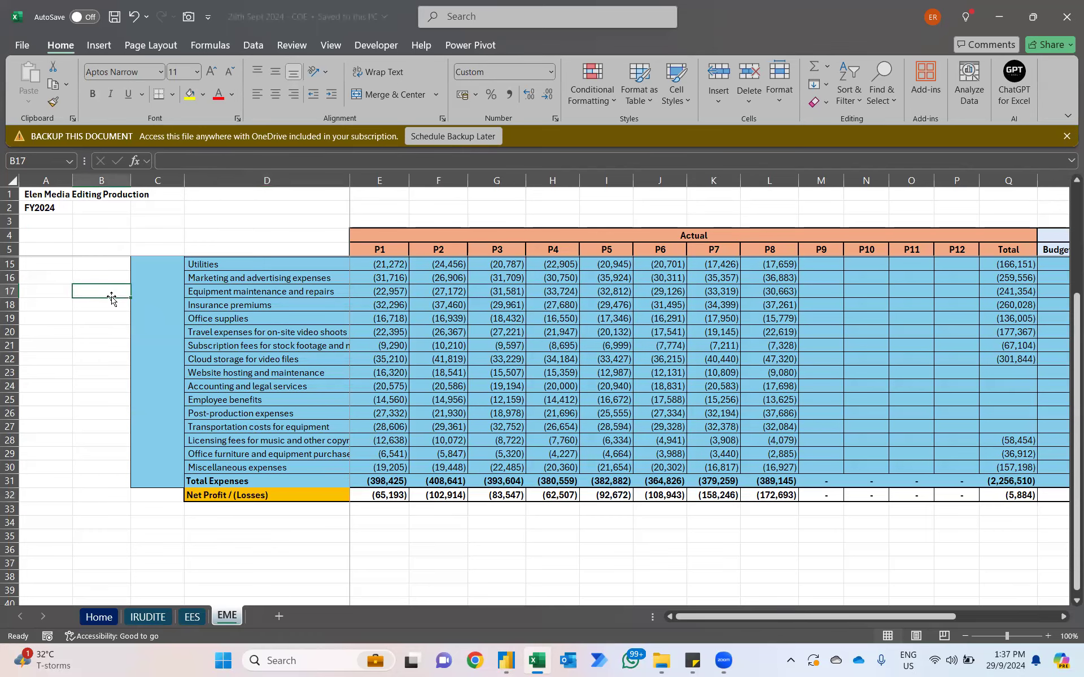
{"action": "left_click", "coordinate": [506, 660]}
{"action": "left_click", "coordinate": [241, 123]}
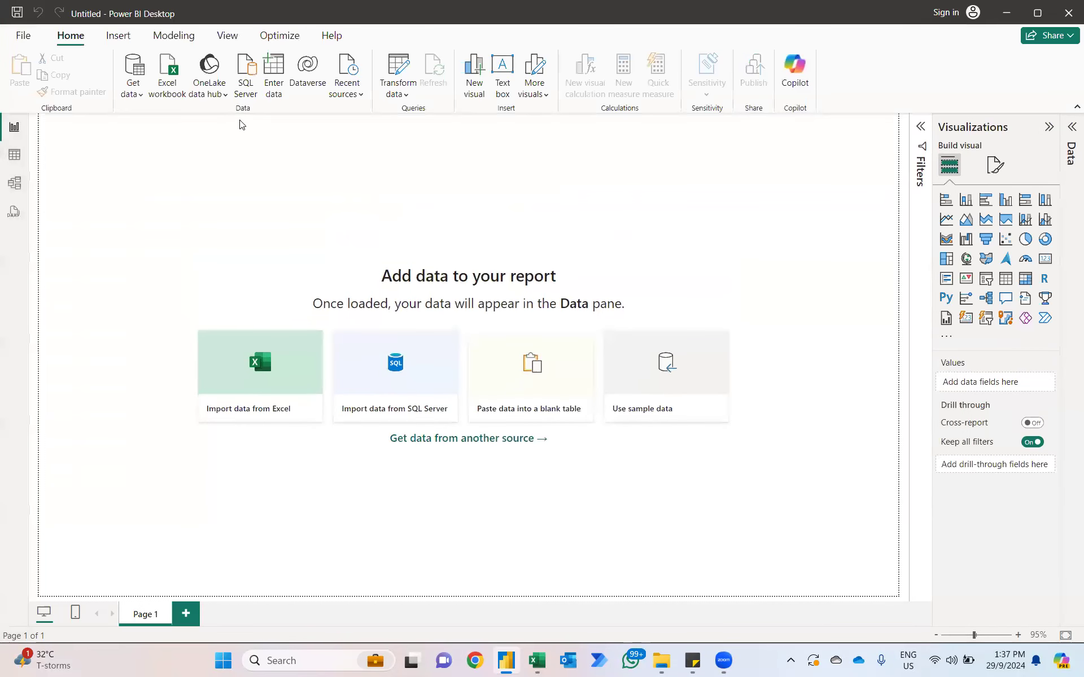
{"action": "key", "text": "alt+Tab"}
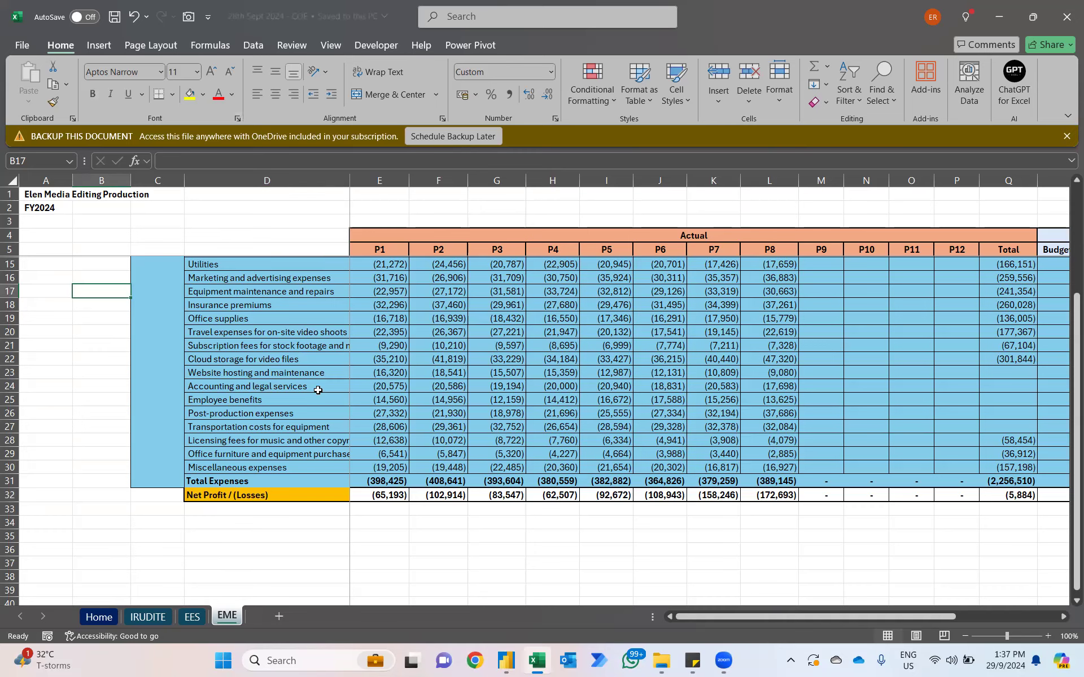
{"action": "key", "text": "alt+Tab"}
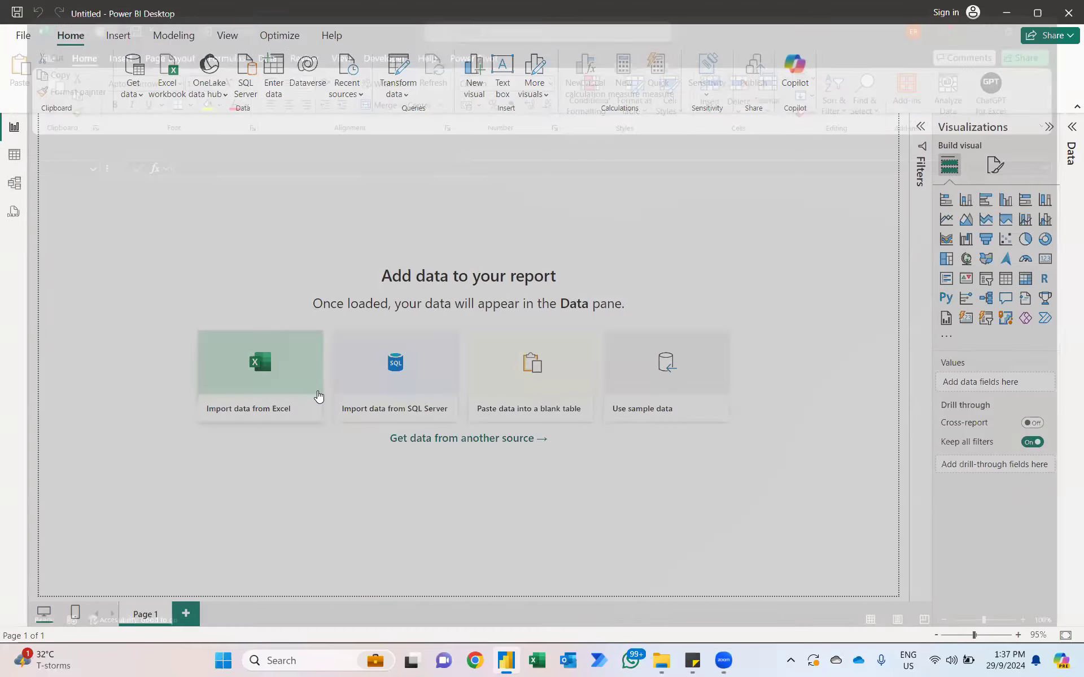
Step: Open the 28th Sept 2024 - COE workbook from the recent files in File Explorer and show its IRUDITE sheet
{"action": "key", "text": "alt+Tab"}
{"action": "key", "text": "alt+Tab"}
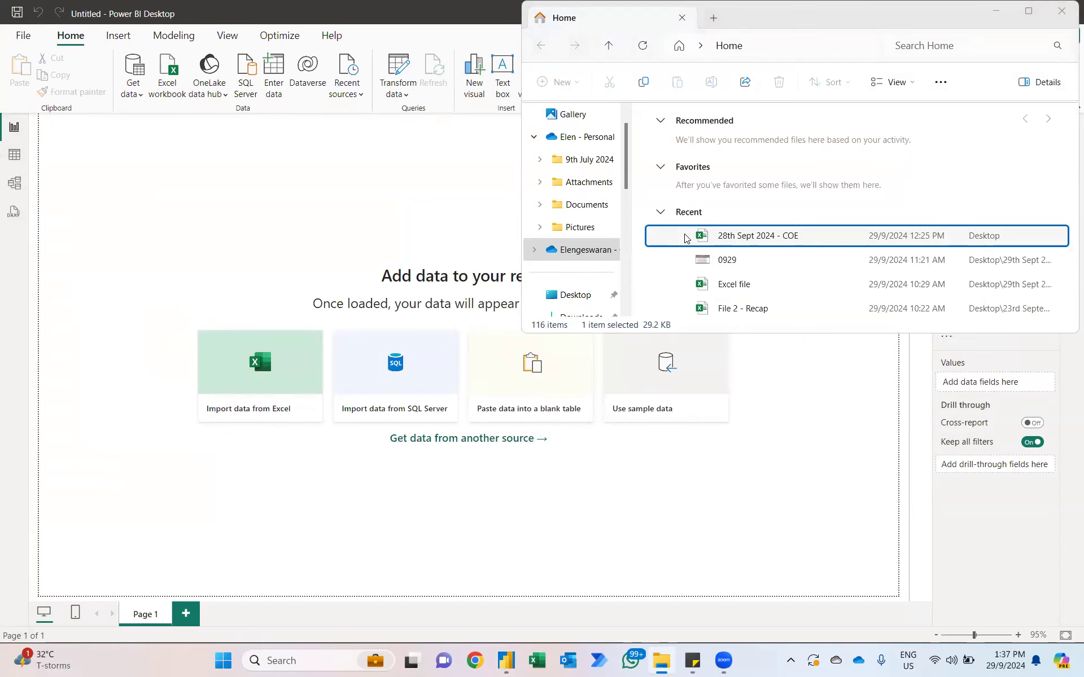
{"action": "double_click", "coordinate": [683, 231]}
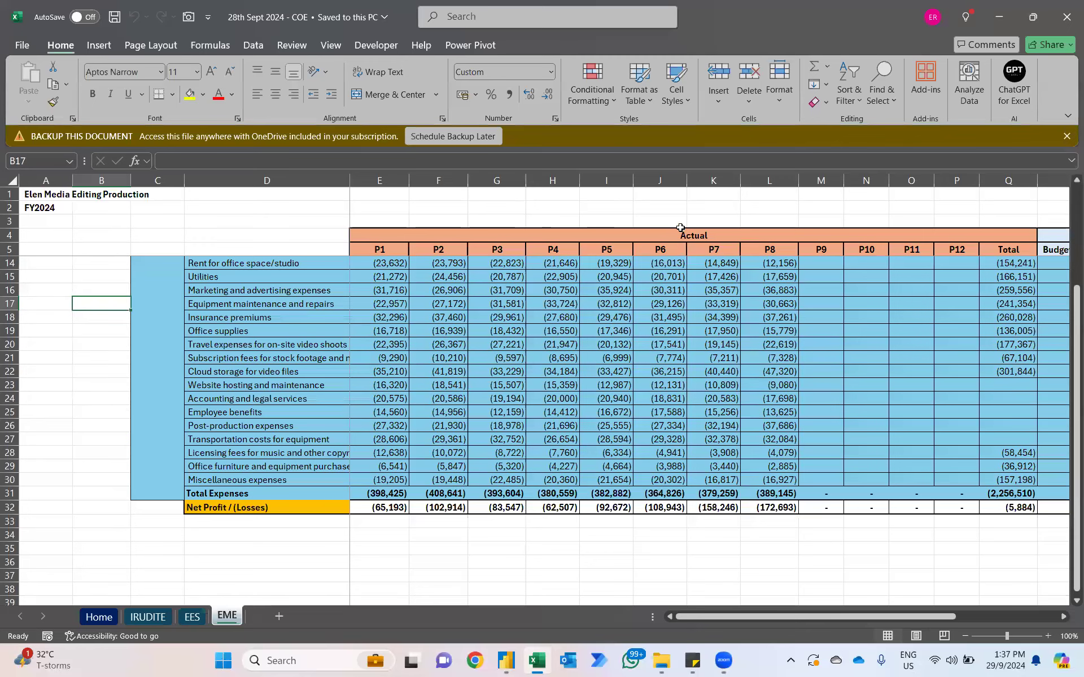
{"action": "left_click", "coordinate": [148, 617]}
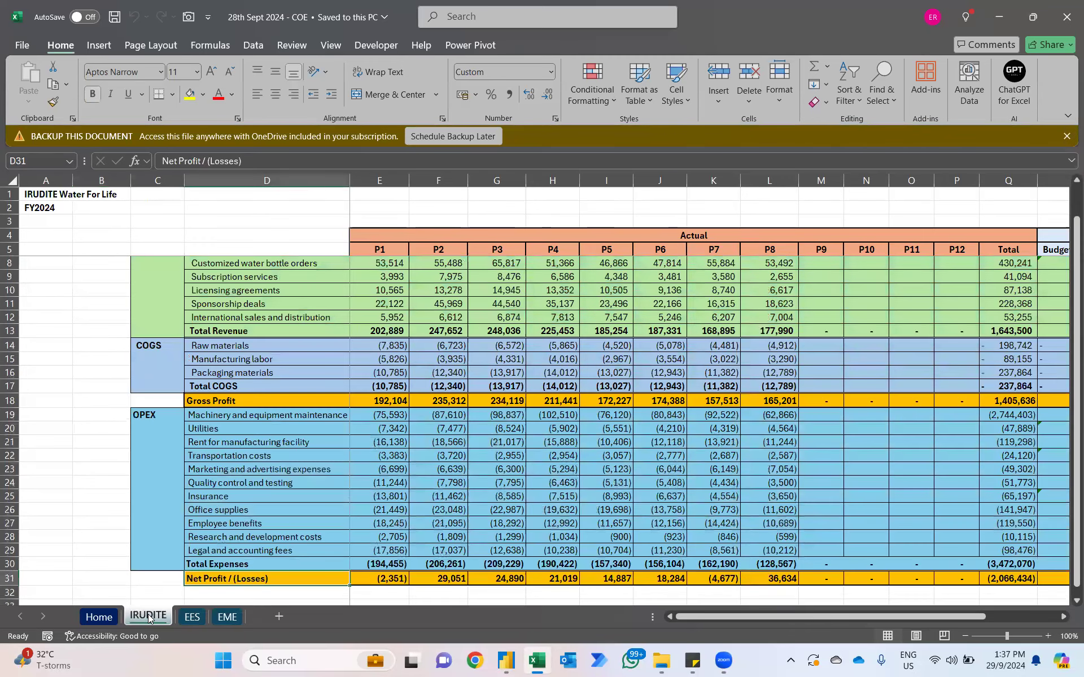
Step: Switch to Power BI Desktop and start an Excel import from the Desktop file 28th Sept 2024 - COE
{"action": "key", "text": "alt+Tab"}
{"action": "key", "text": "Tab"}
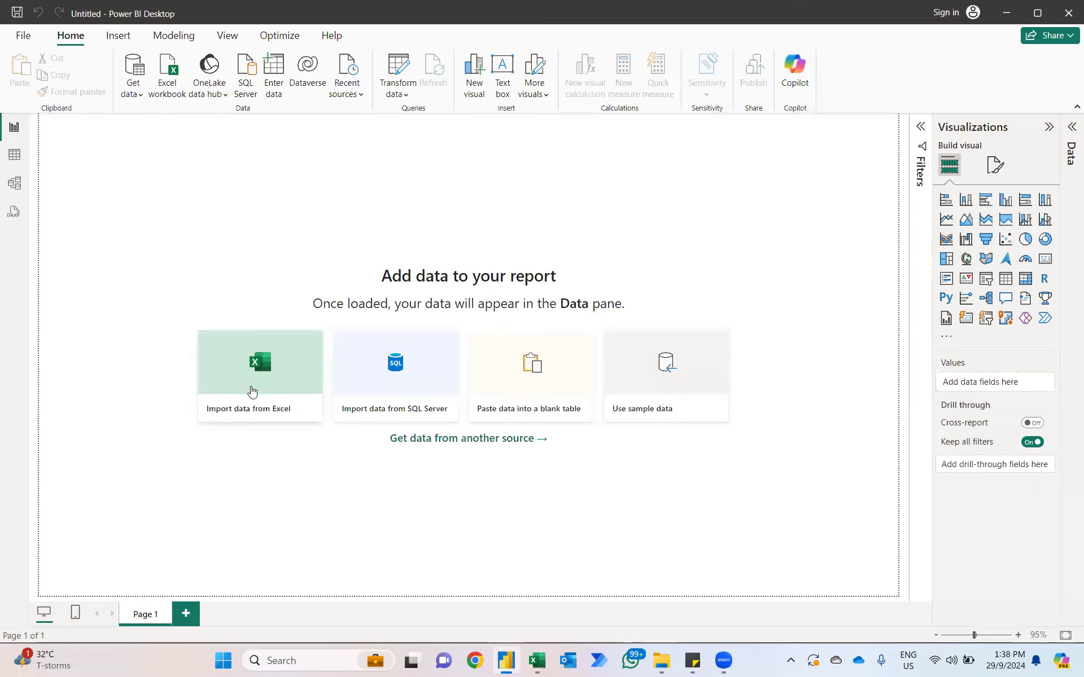
{"action": "left_click", "coordinate": [252, 391]}
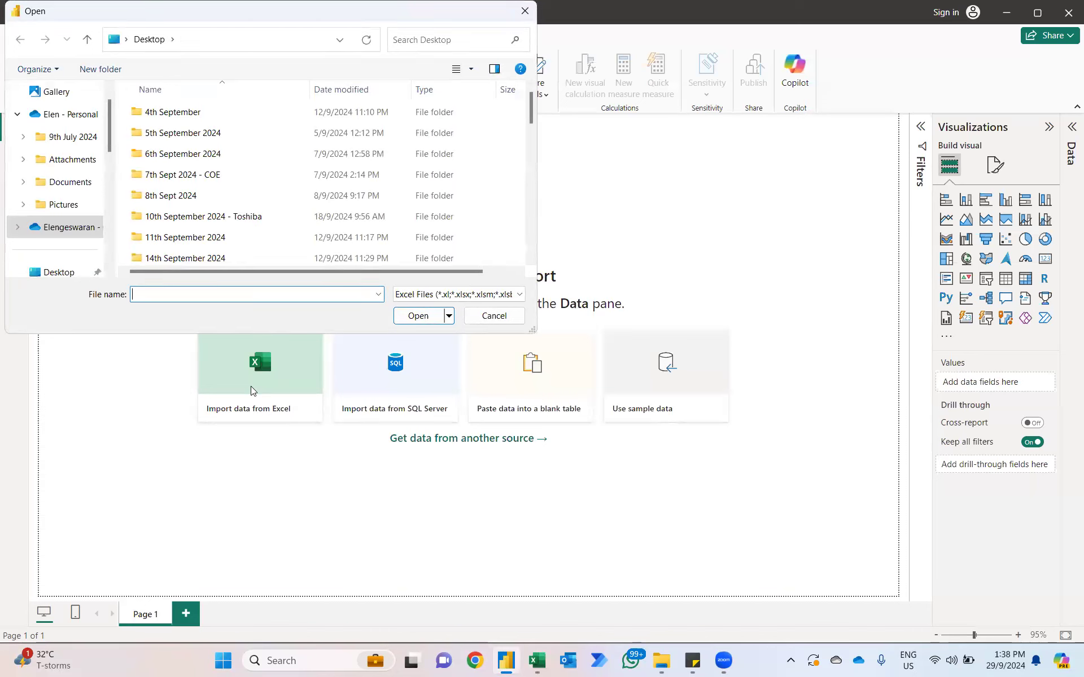
{"action": "scroll", "coordinate": [226, 194], "scroll_direction": "down", "scroll_amount": 10}
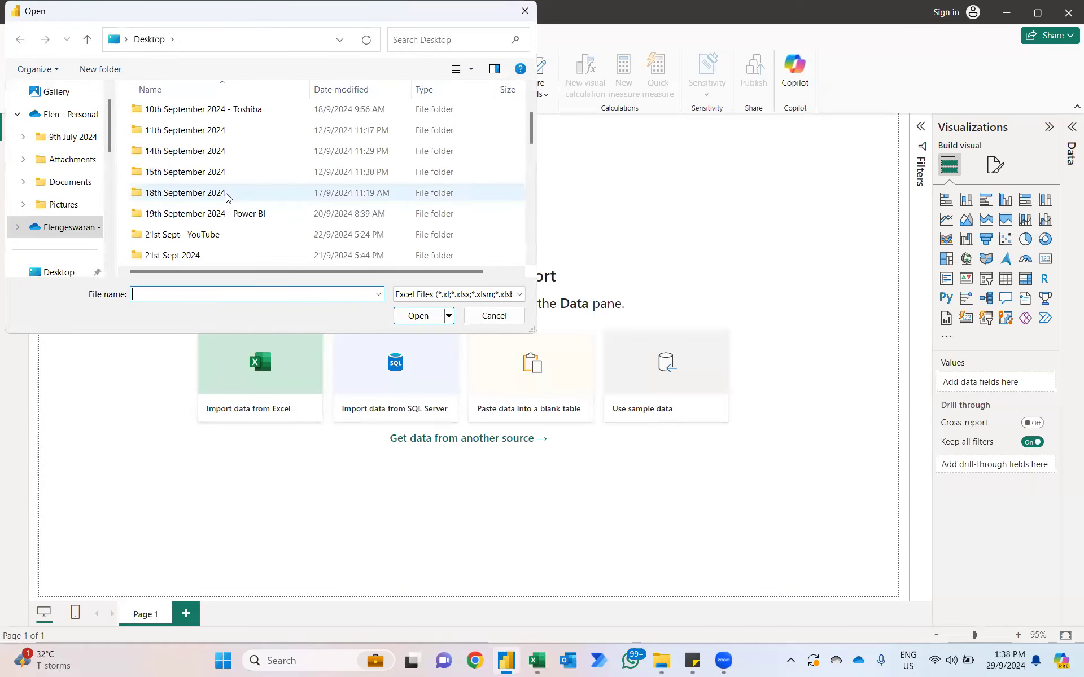
{"action": "scroll", "coordinate": [226, 196], "scroll_direction": "down", "scroll_amount": 2}
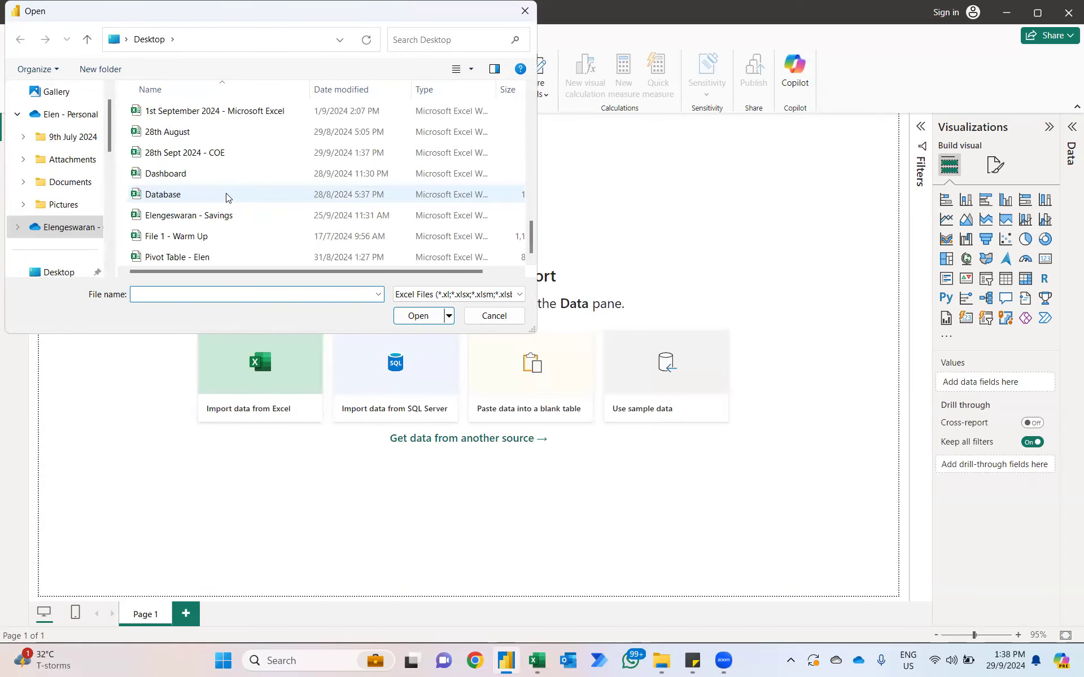
{"action": "left_click", "coordinate": [172, 156]}
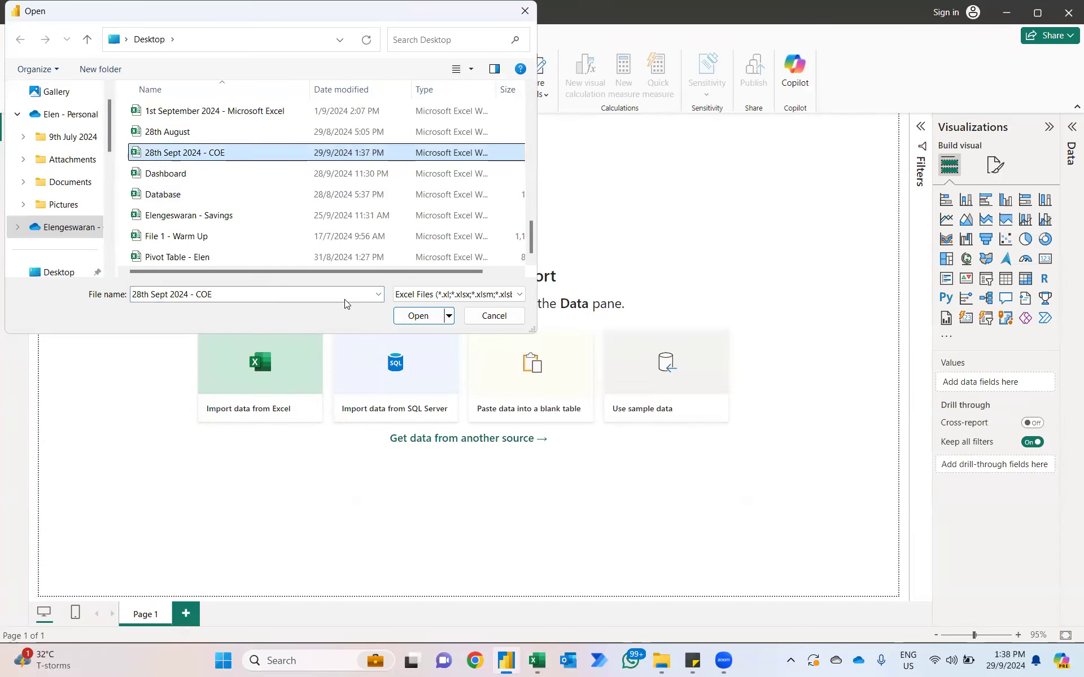
{"action": "left_click", "coordinate": [418, 315]}
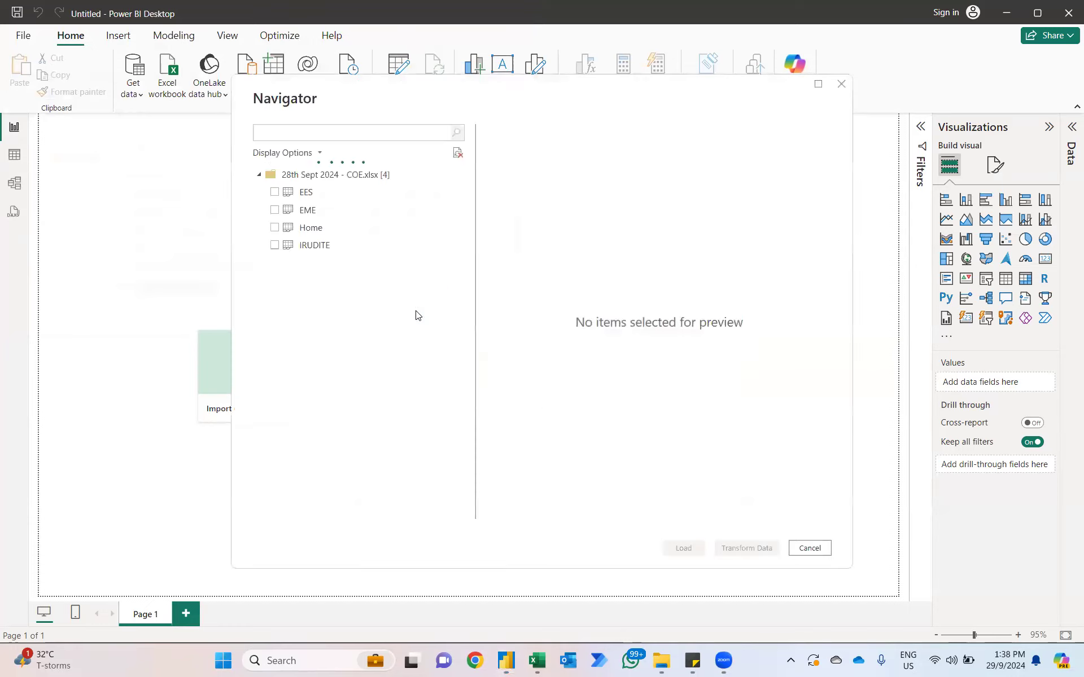
Step: Select the EES, EME and IRUDITE sheets, leaving out Home, and load them into the report
{"action": "left_click_drag", "start_coordinate": [303, 193], "coordinate": [303, 201]}
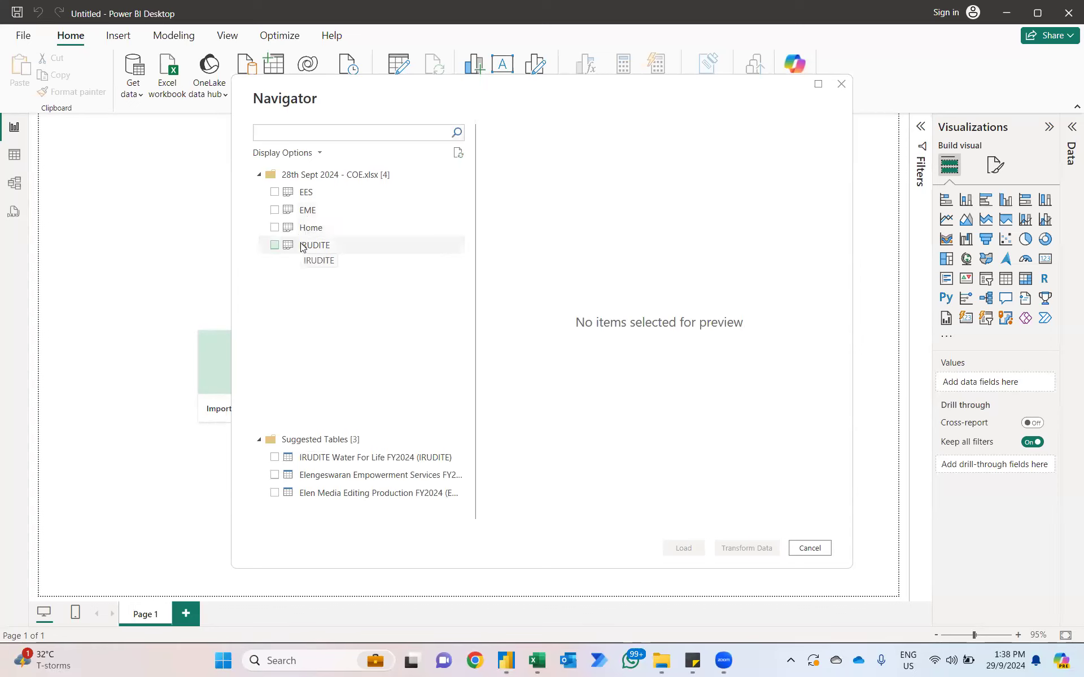
{"action": "left_click", "coordinate": [275, 192]}
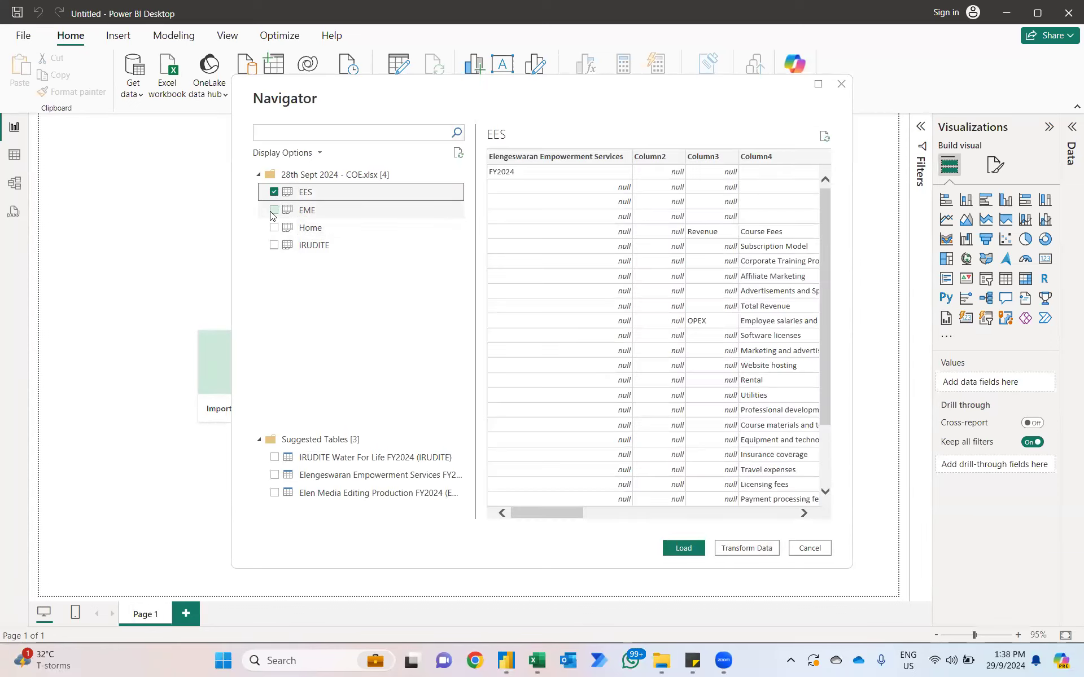
{"action": "left_click", "coordinate": [273, 211]}
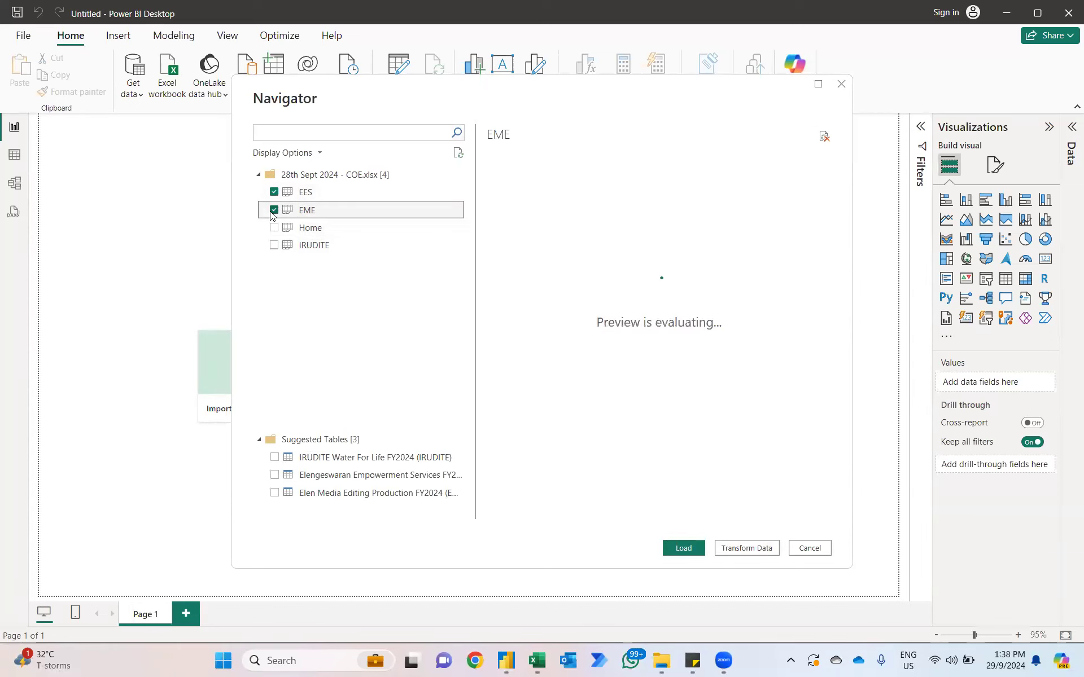
{"action": "left_click", "coordinate": [273, 246]}
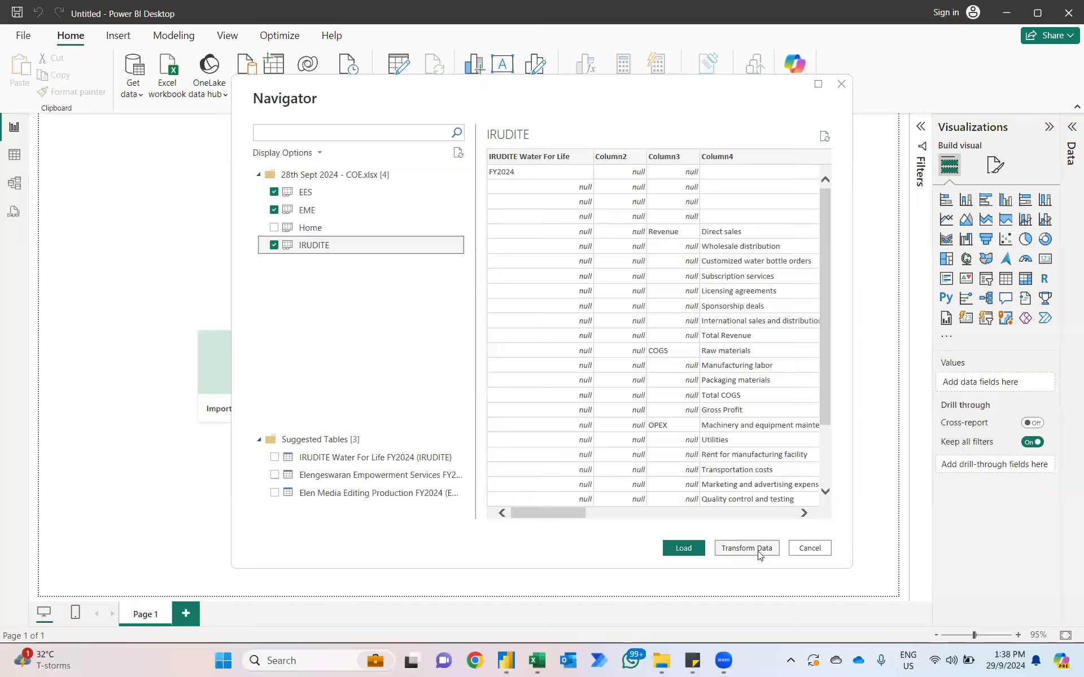
{"action": "left_click", "coordinate": [685, 549]}
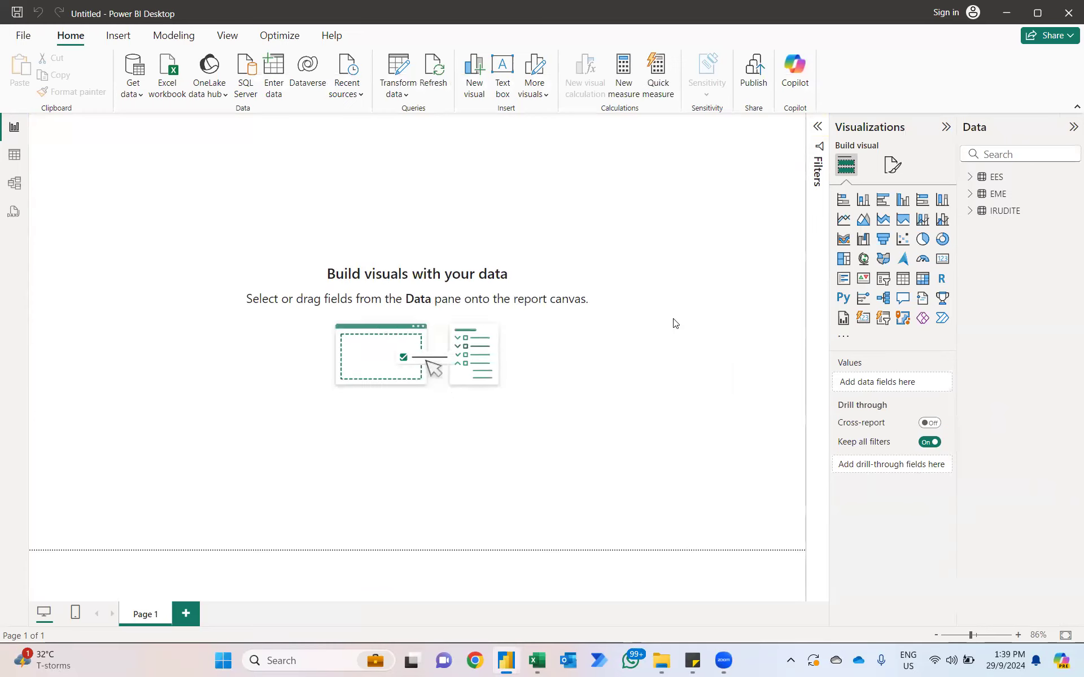
Step: Check the imported fields of the EME and EES tables and open the queries in Power Query Editor
{"action": "left_click", "coordinate": [969, 195]}
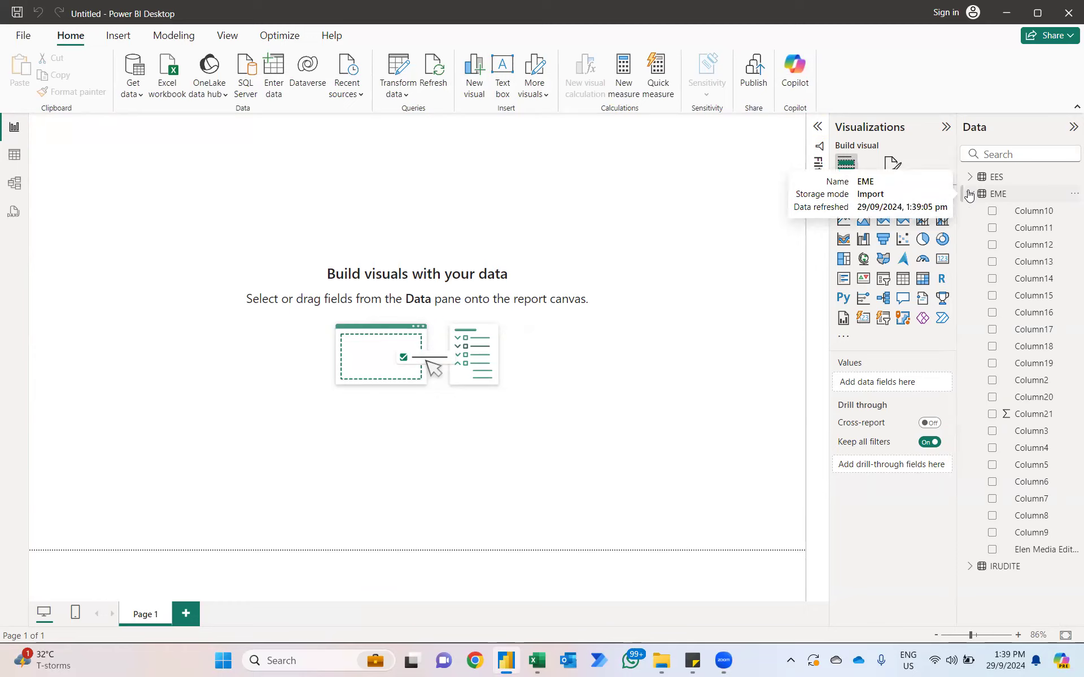
{"action": "left_click", "coordinate": [969, 194]}
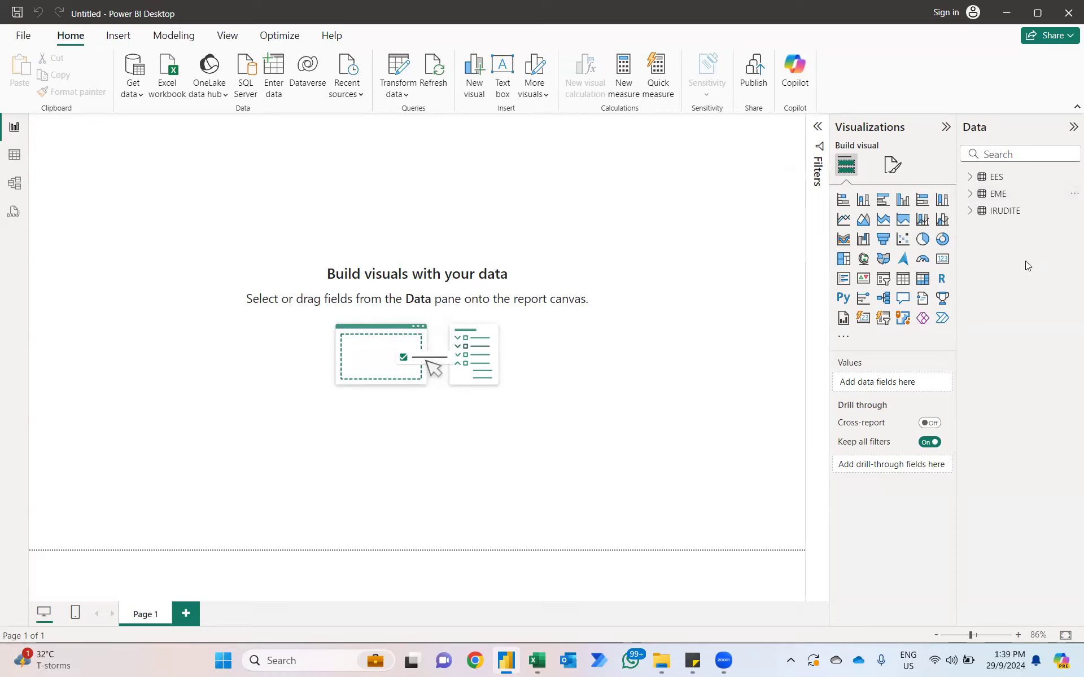
{"action": "left_click", "coordinate": [969, 180]}
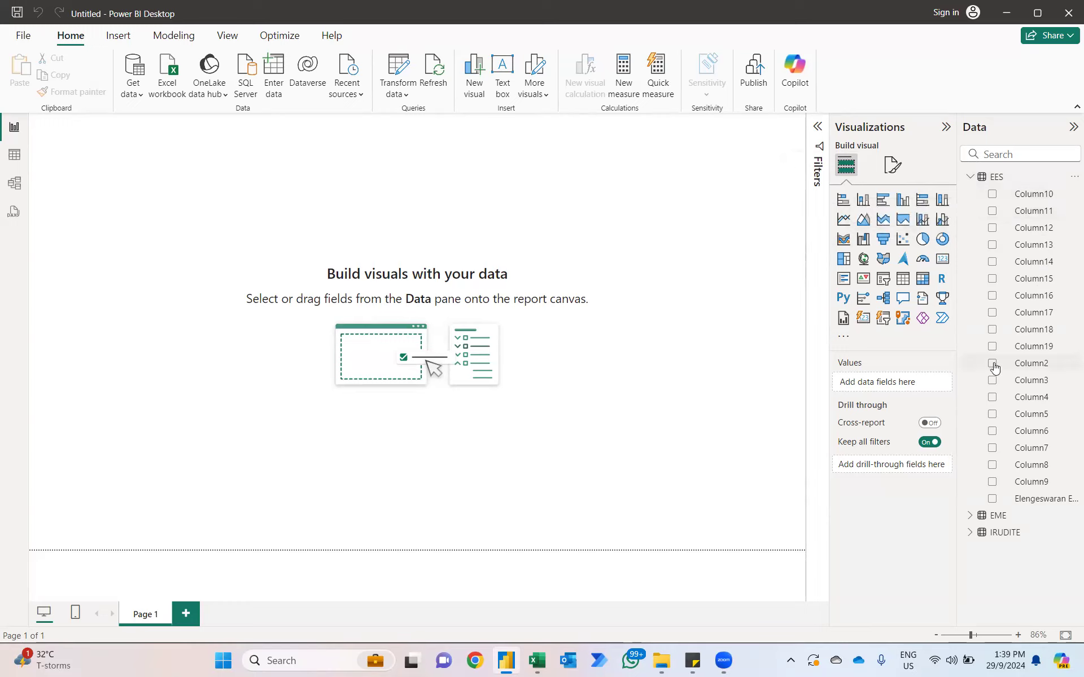
{"action": "left_click", "coordinate": [405, 61]}
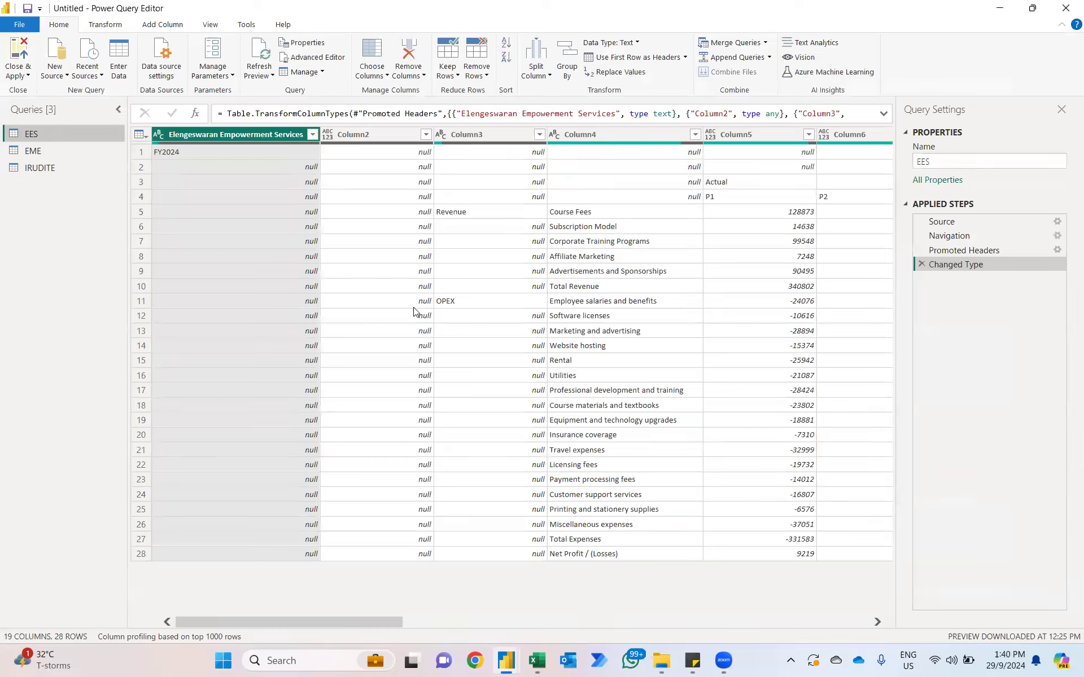
Step: Remove the Elengeswaran Empowerment Services and Column2 columns from the EES query, and fill Column3 down
{"action": "left_click", "coordinate": [334, 134], "text": "ctrl"}
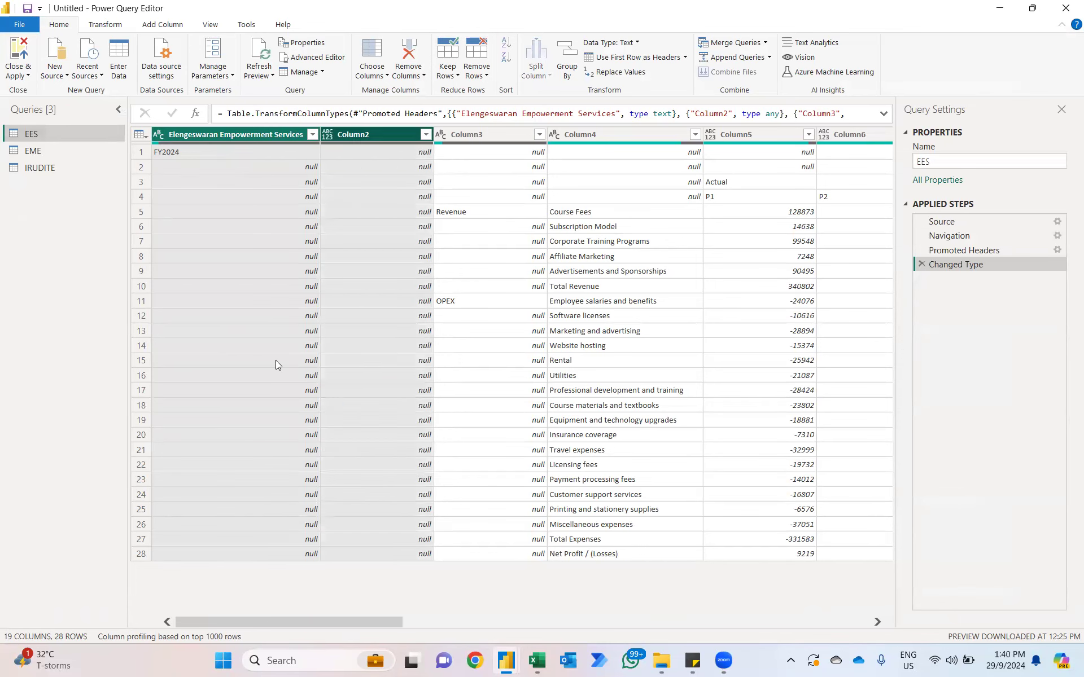
{"action": "key", "text": "Delete"}
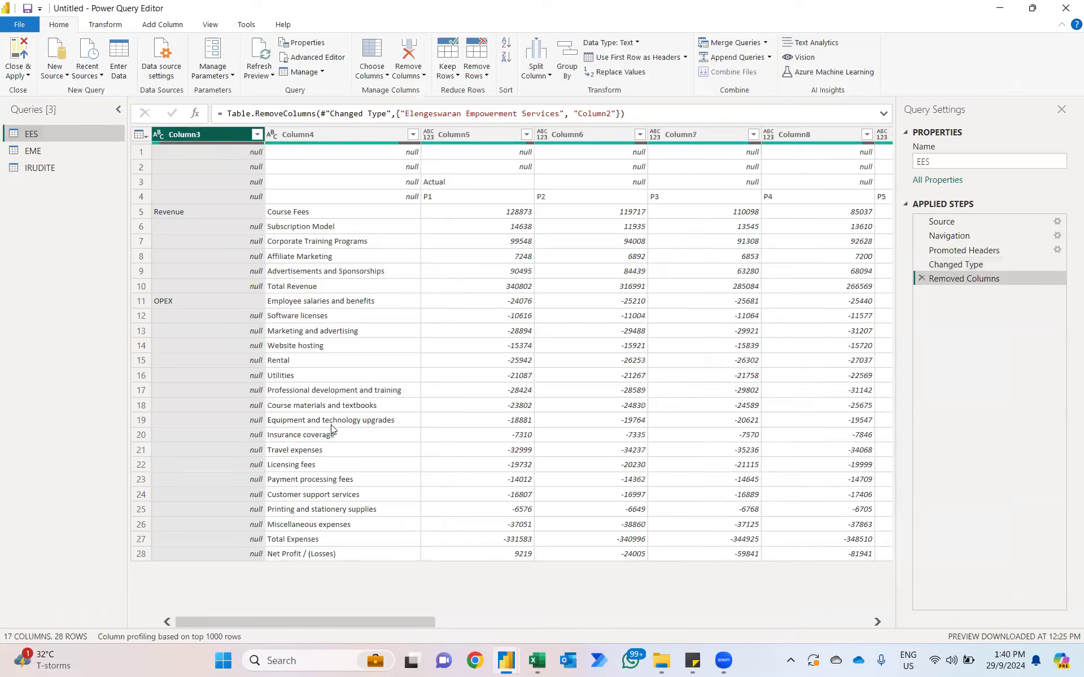
{"action": "right_click", "coordinate": [217, 134]}
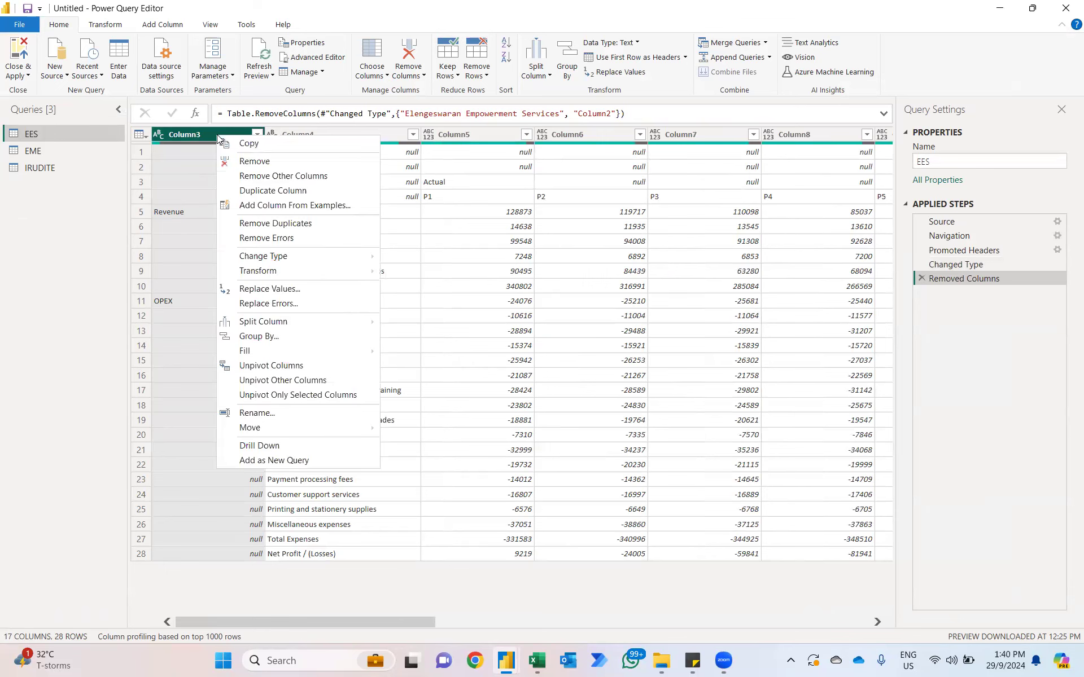
{"action": "mouse_move", "coordinate": [265, 351]}
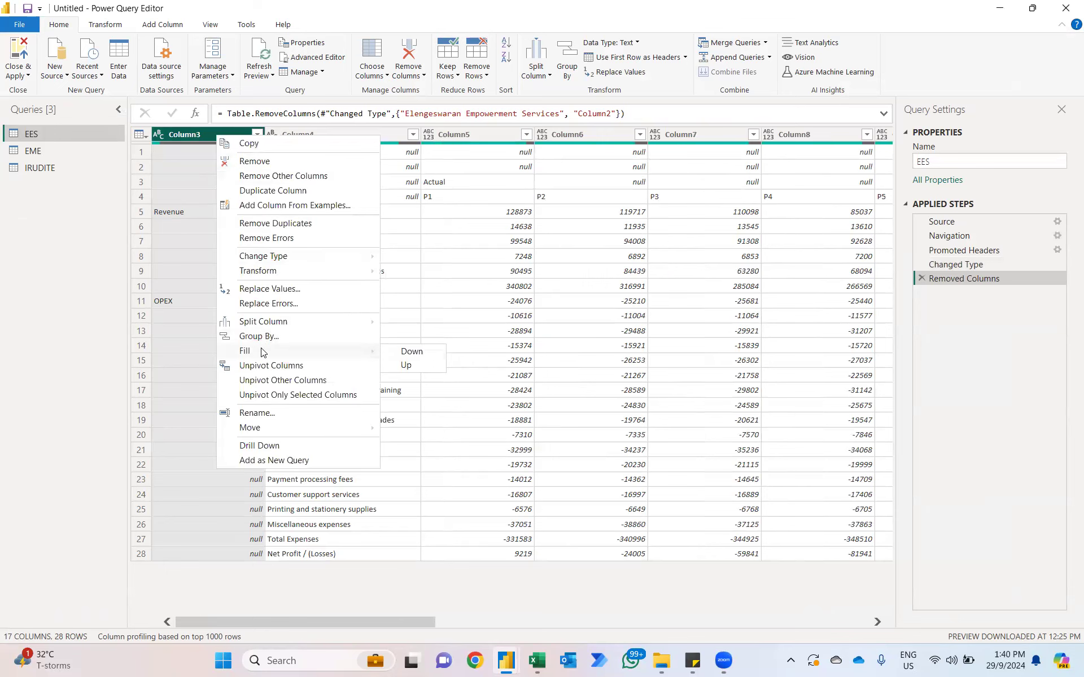
{"action": "left_click", "coordinate": [397, 354]}
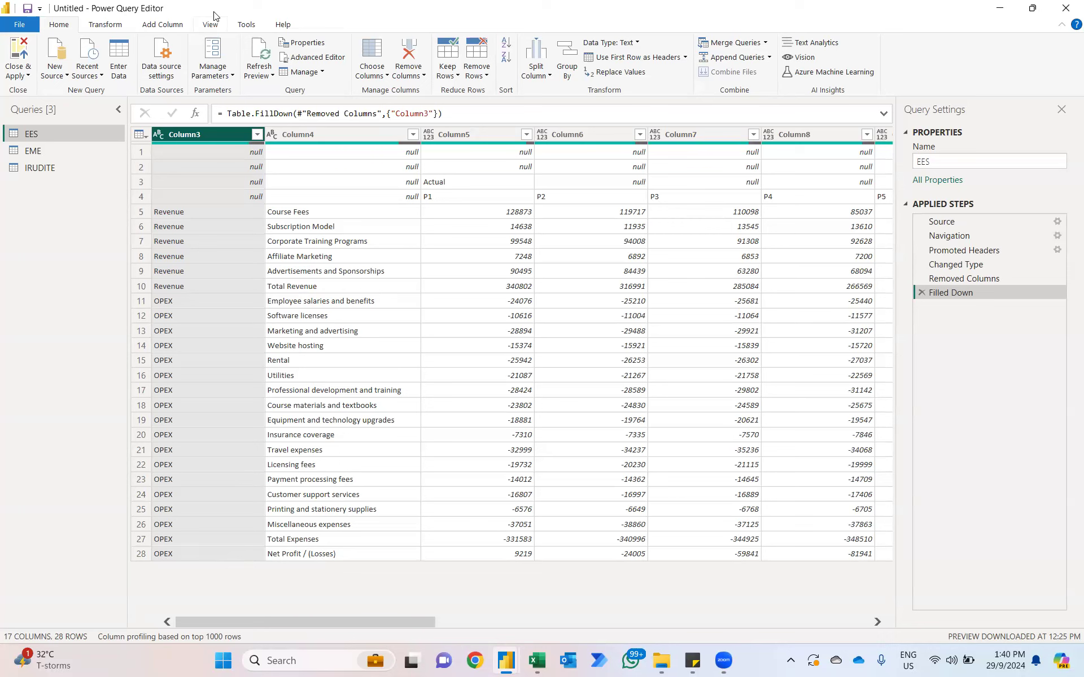
Step: Start a conditional column in EES with the condition that Column4 equals "Net Profit / (Losses)"
{"action": "left_click", "coordinate": [164, 25]}
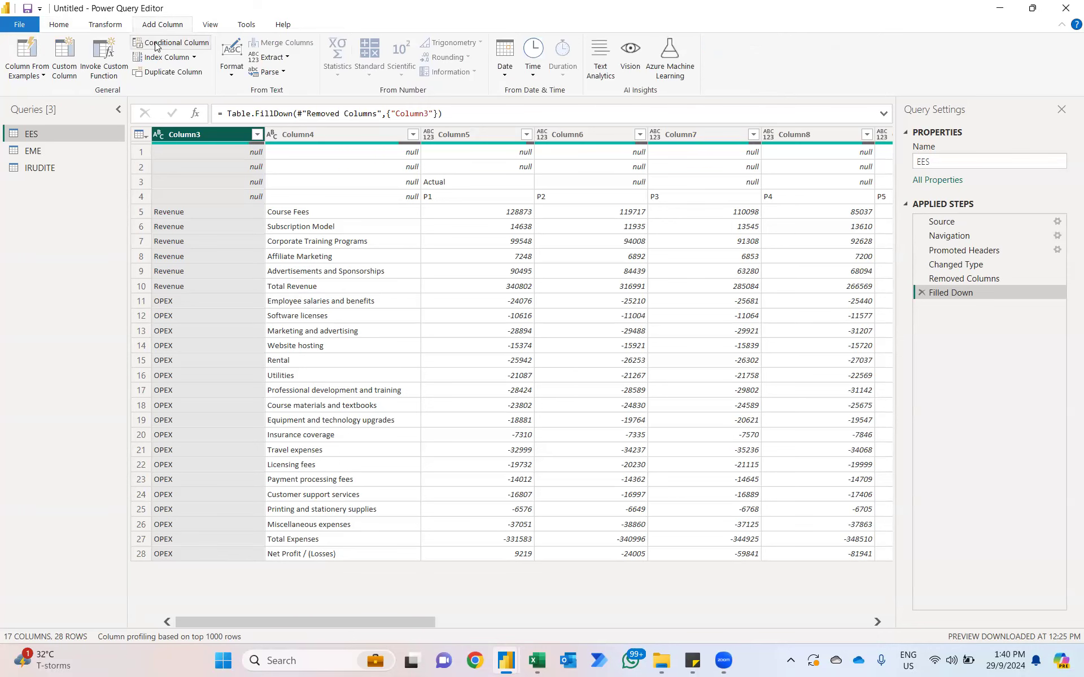
{"action": "left_click", "coordinate": [158, 46]}
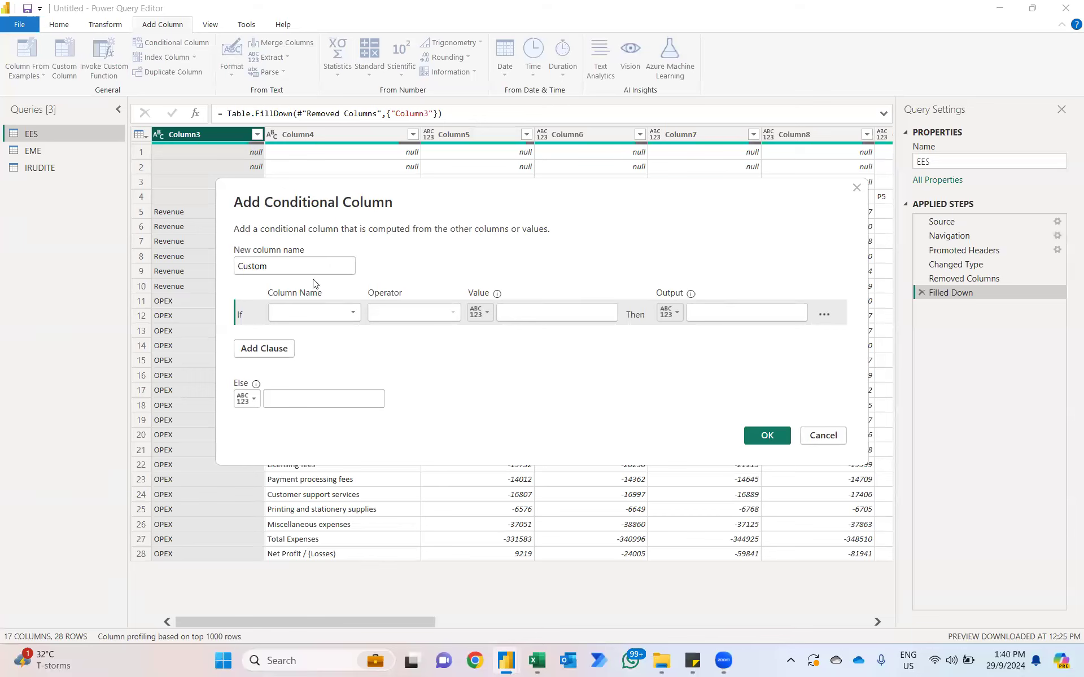
{"action": "left_click", "coordinate": [320, 313]}
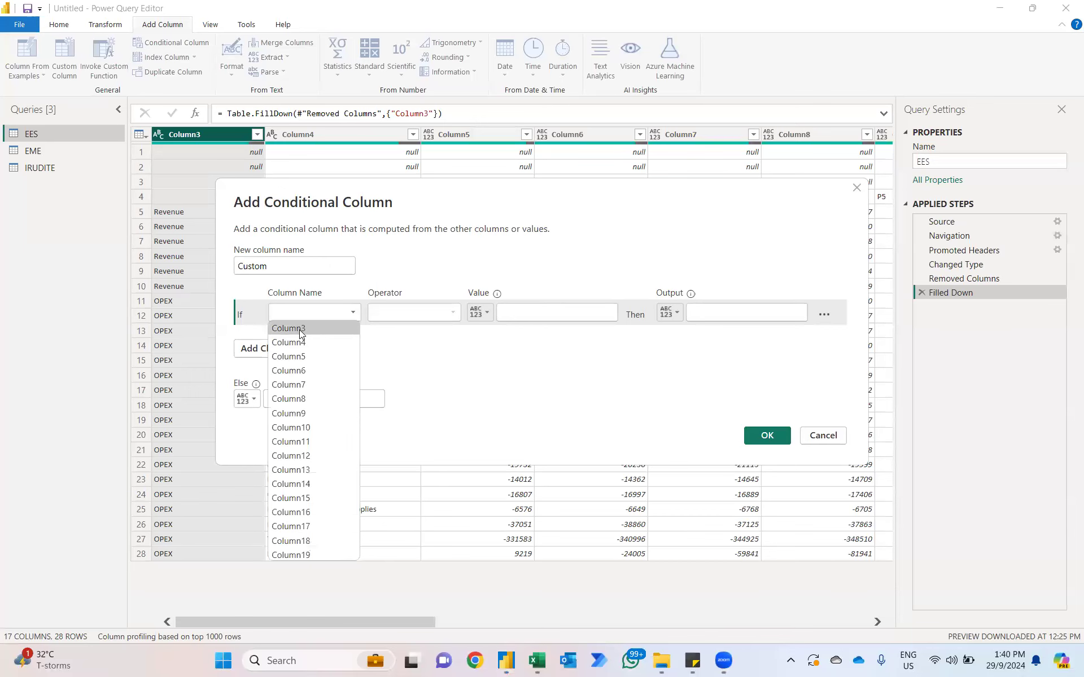
{"action": "left_click", "coordinate": [300, 330]}
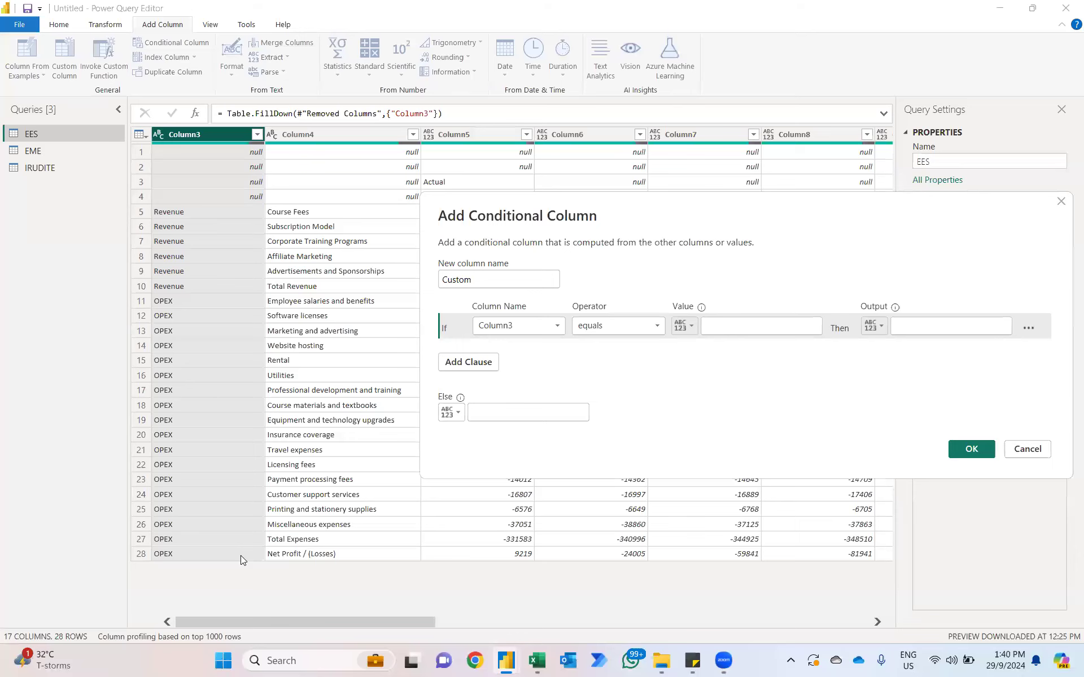
{"action": "left_click_drag", "start_coordinate": [546, 207], "coordinate": [246, 201]}
{"action": "left_click", "coordinate": [249, 319]}
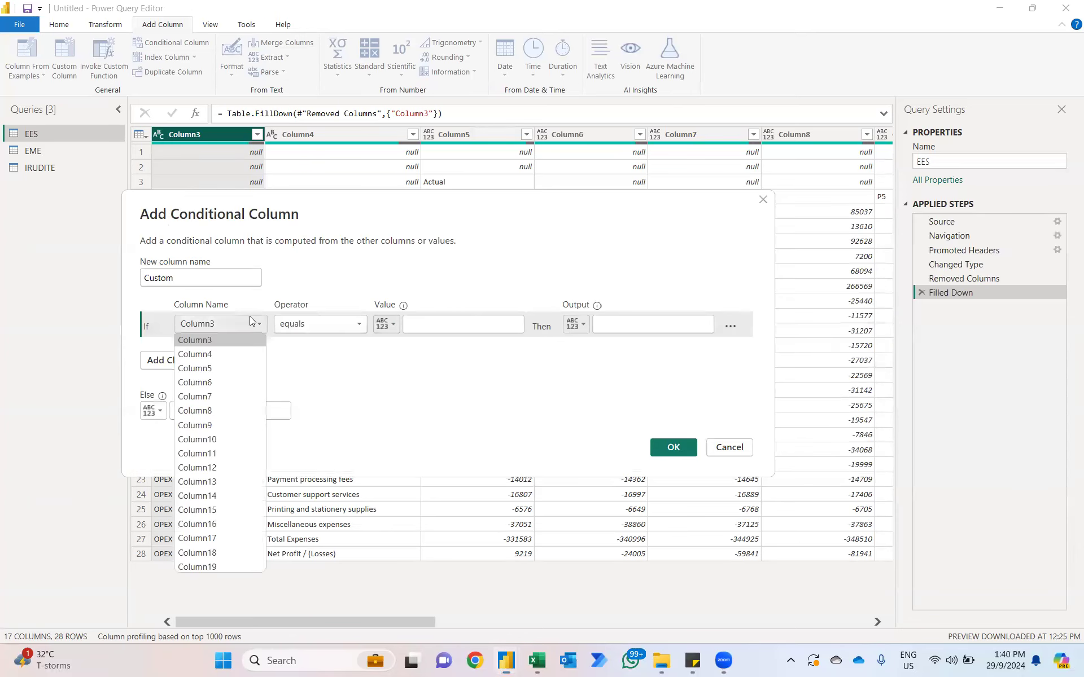
{"action": "left_click", "coordinate": [216, 352]}
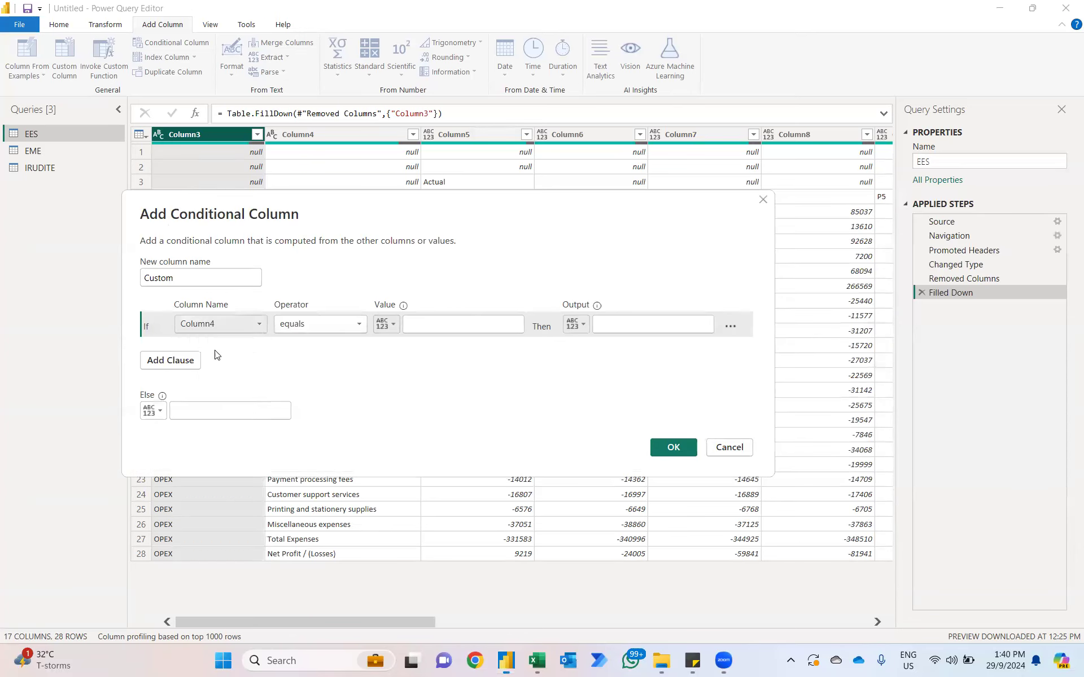
{"action": "left_click", "coordinate": [420, 329]}
{"action": "type", "text": "Net"}
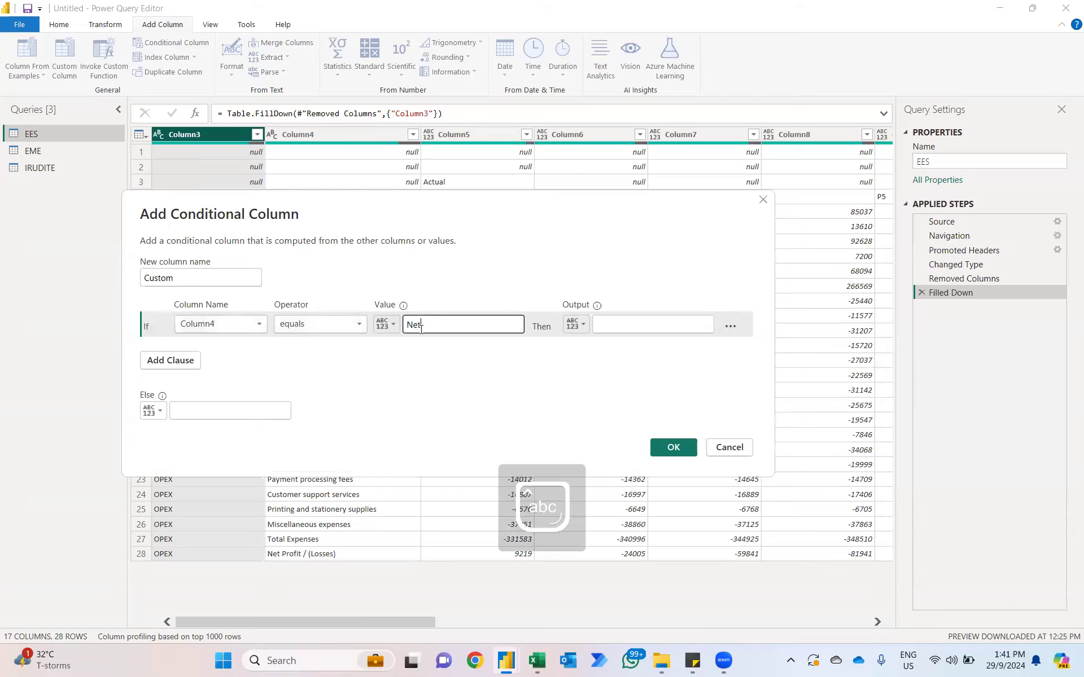
{"action": "type", "text": " Profit / (Losses"}
Step: Make the conditional column return Column4 when the condition is met and otherwise Column3, and add it to the table
{"action": "left_click", "coordinate": [579, 333]}
{"action": "left_click", "coordinate": [596, 361]}
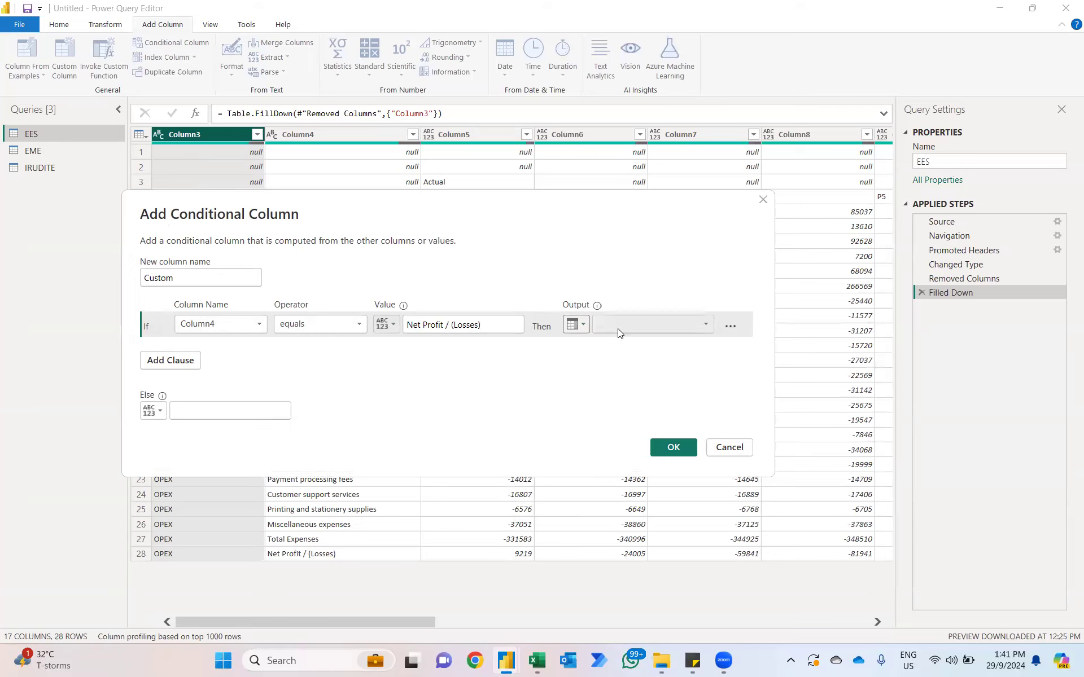
{"action": "left_click", "coordinate": [619, 330]}
{"action": "left_click", "coordinate": [614, 353]}
{"action": "left_click", "coordinate": [153, 409]}
{"action": "left_click", "coordinate": [187, 442]}
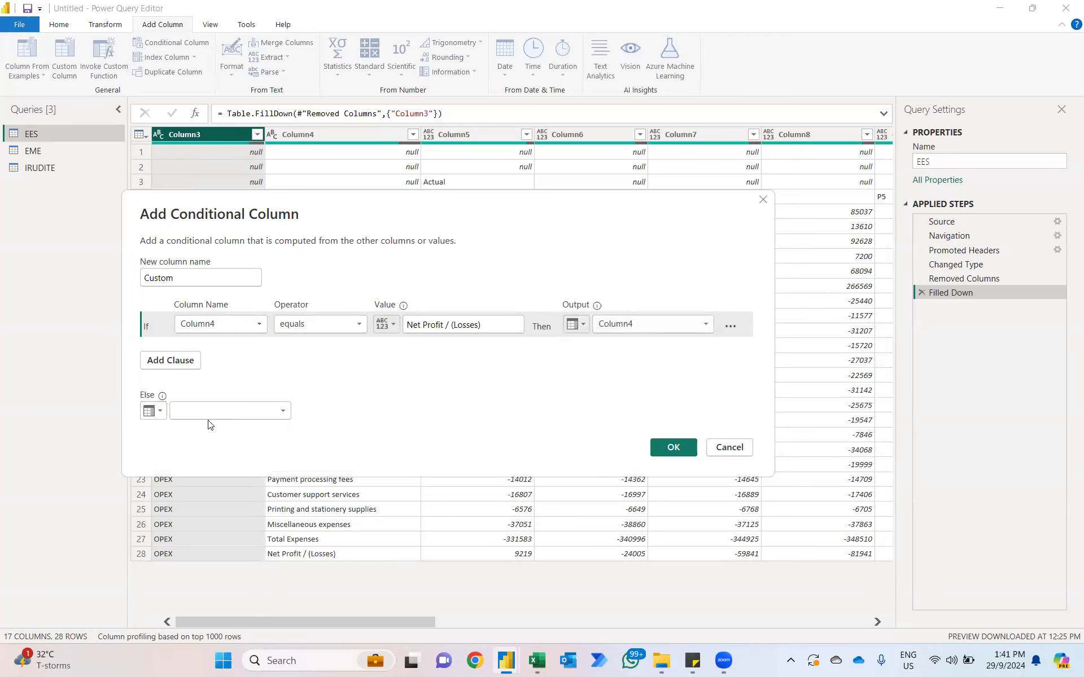
{"action": "left_click", "coordinate": [209, 415]}
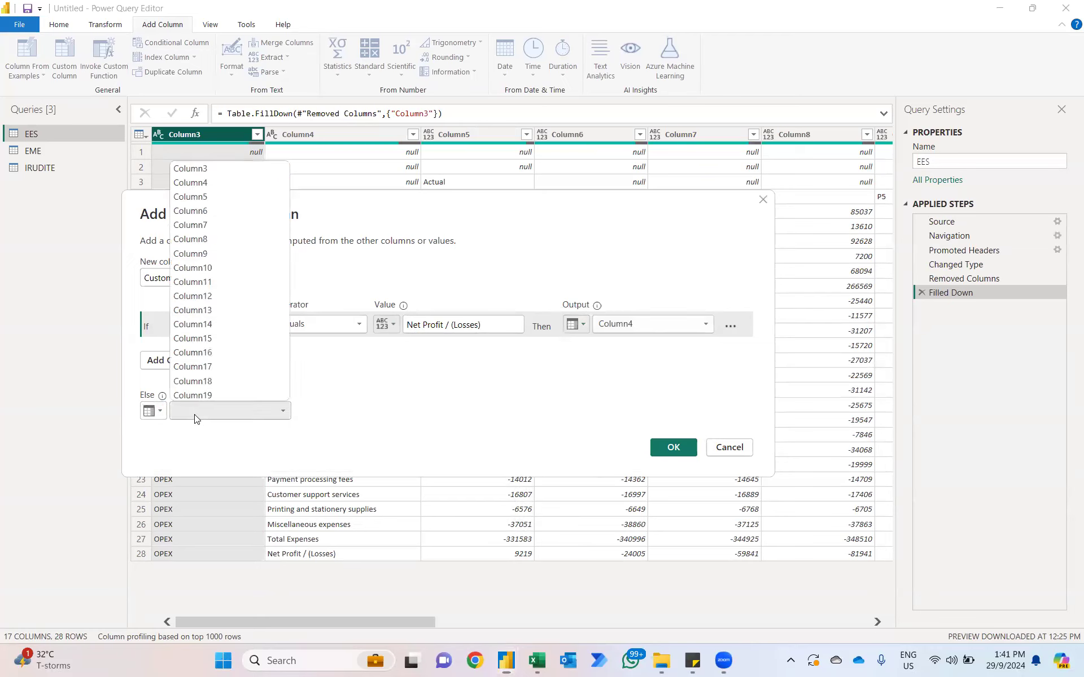
{"action": "left_click", "coordinate": [205, 168]}
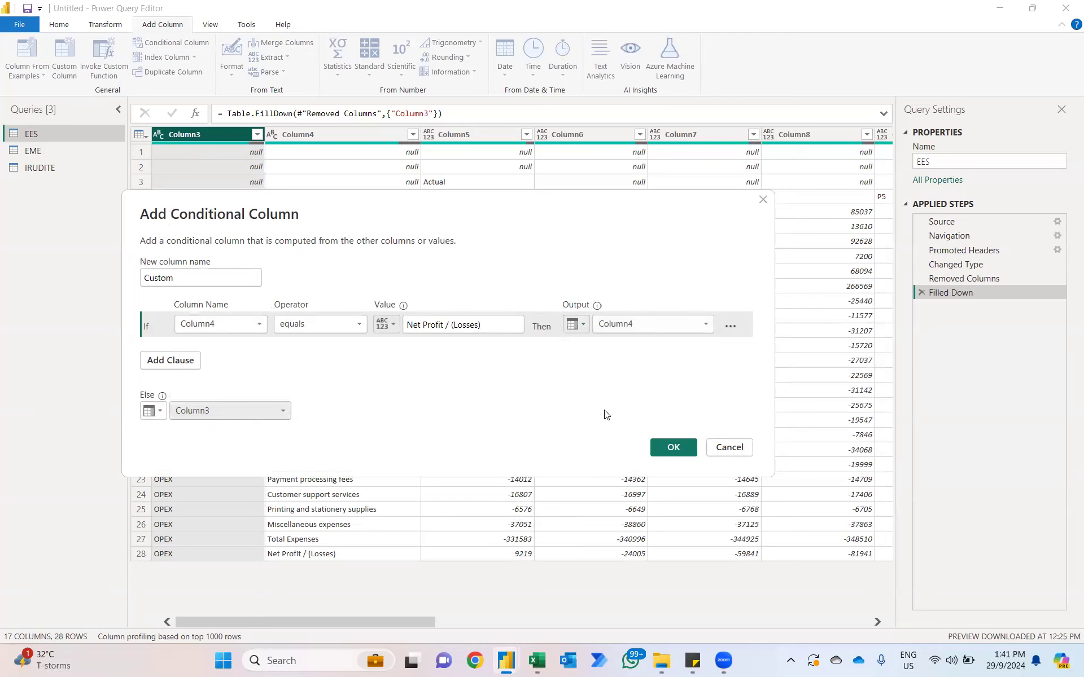
{"action": "left_click", "coordinate": [666, 449]}
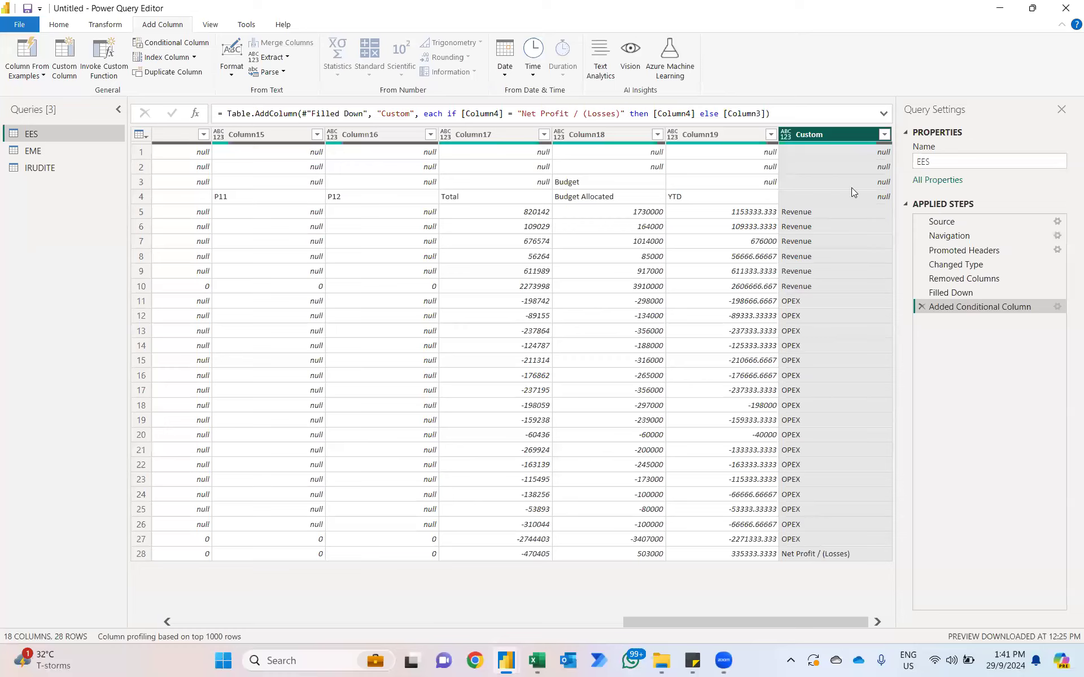
Step: Move the Custom column to the beginning of the EES table and remove the redundant Column3
{"action": "right_click", "coordinate": [828, 129]}
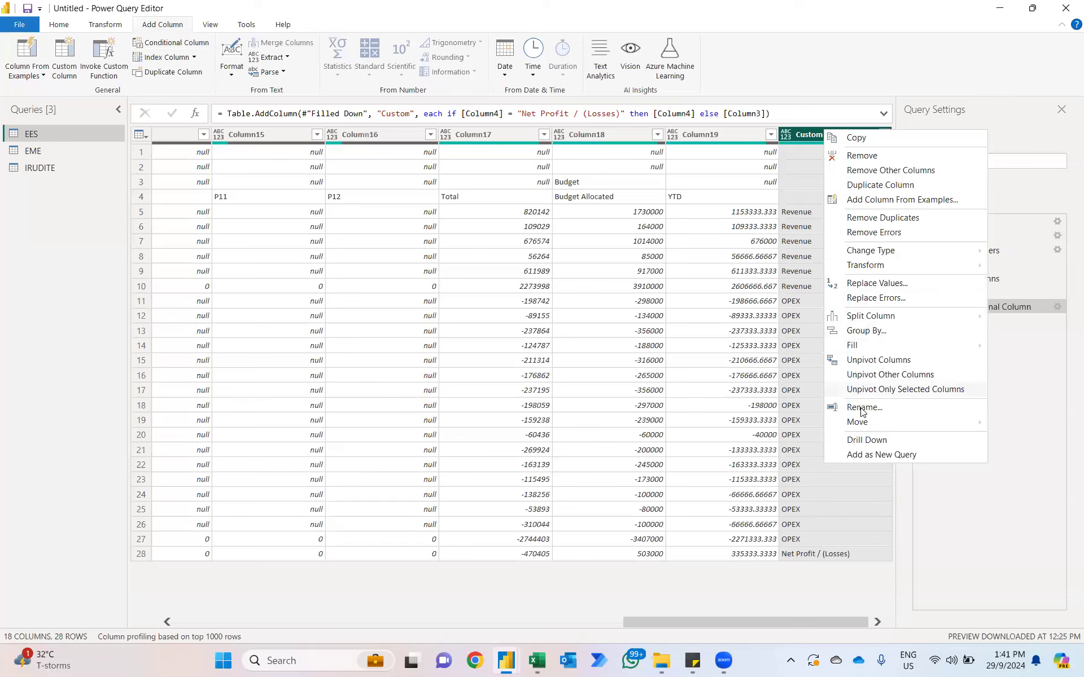
{"action": "mouse_move", "coordinate": [856, 423]}
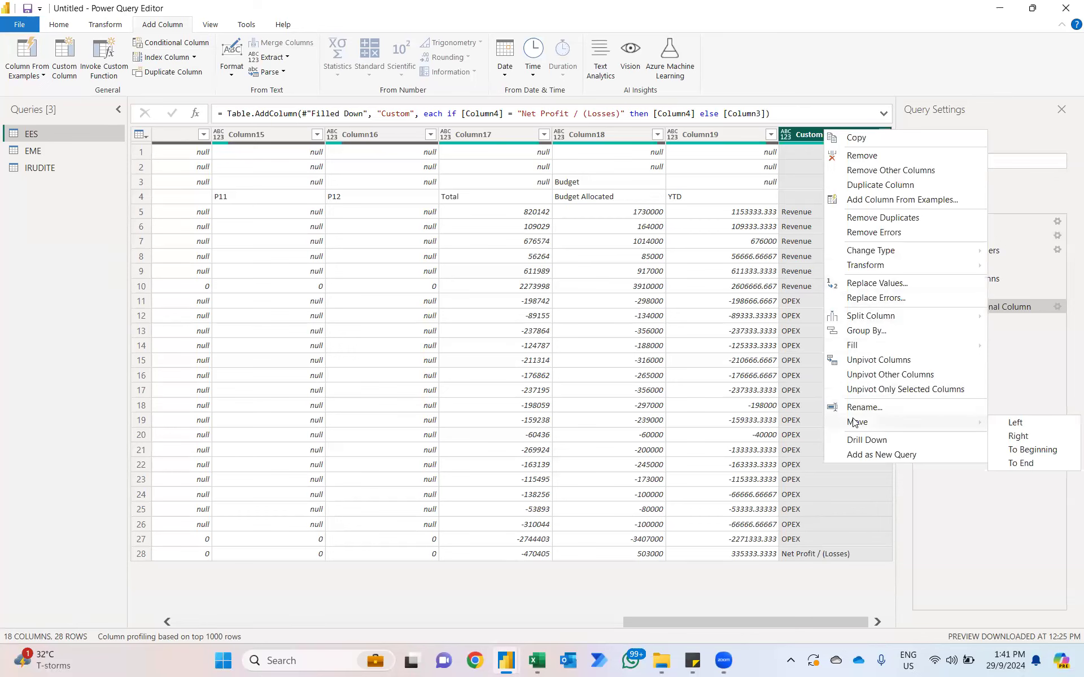
{"action": "left_click", "coordinate": [1016, 451]}
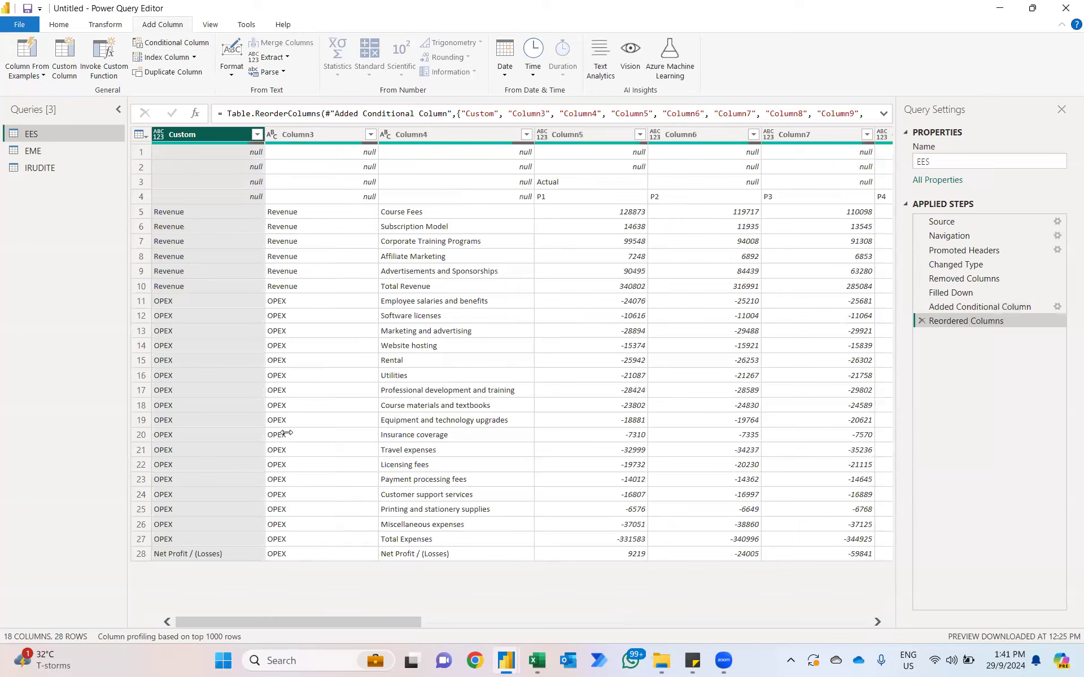
{"action": "left_click", "coordinate": [320, 132]}
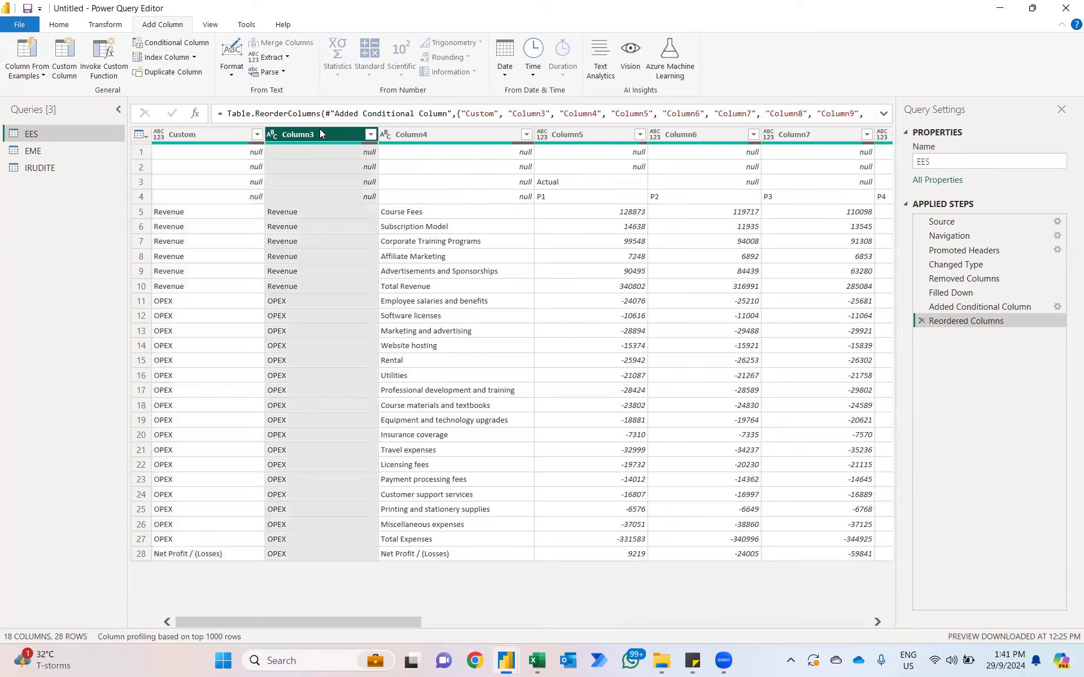
{"action": "key", "text": "Delete"}
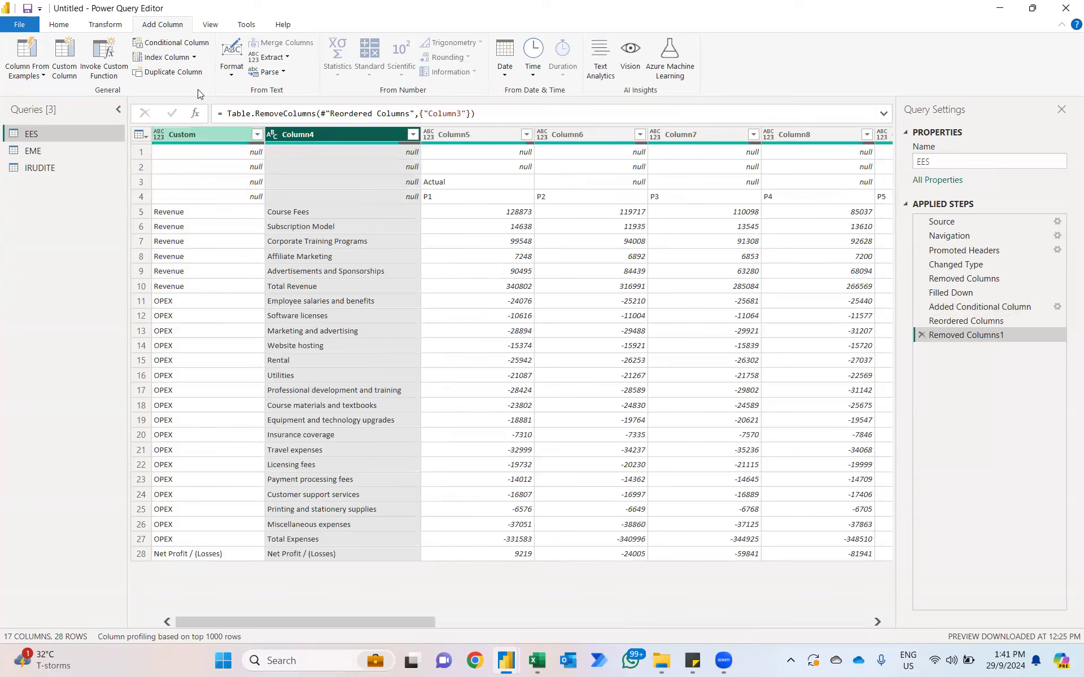
{"action": "left_click", "coordinate": [103, 23]}
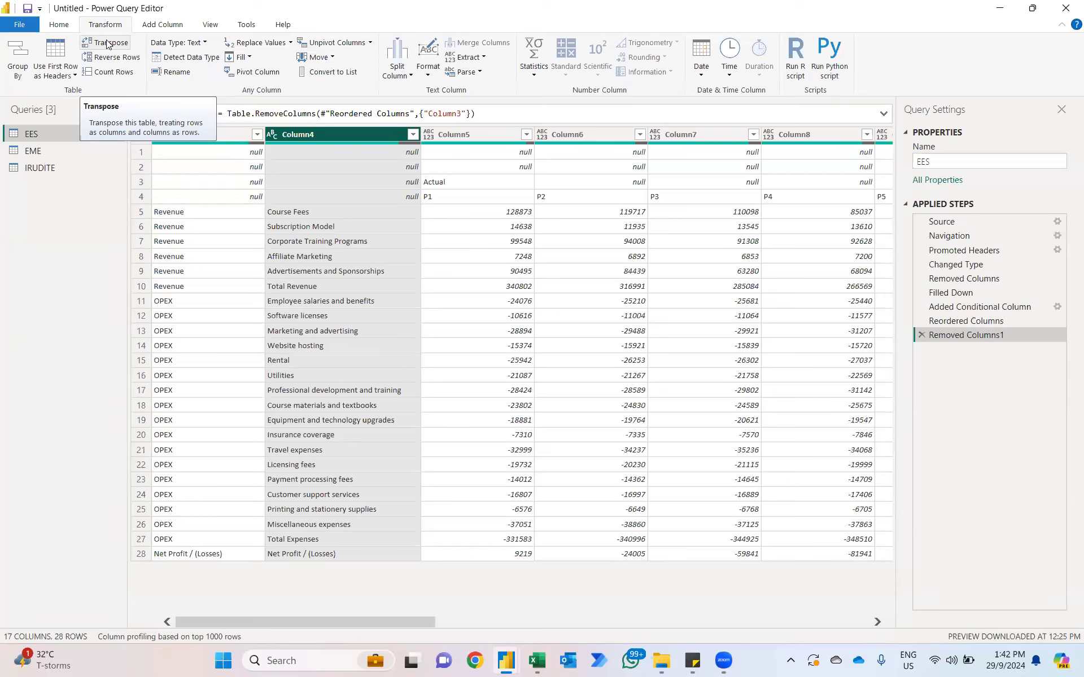
{"action": "left_click", "coordinate": [107, 44]}
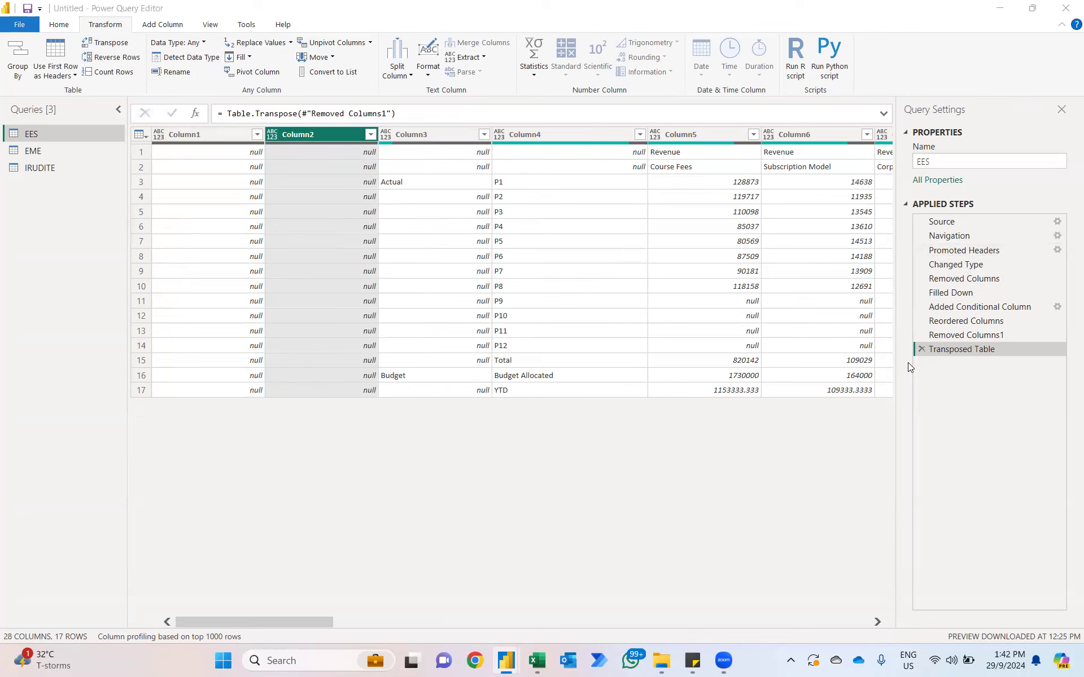
{"action": "left_click", "coordinate": [921, 348]}
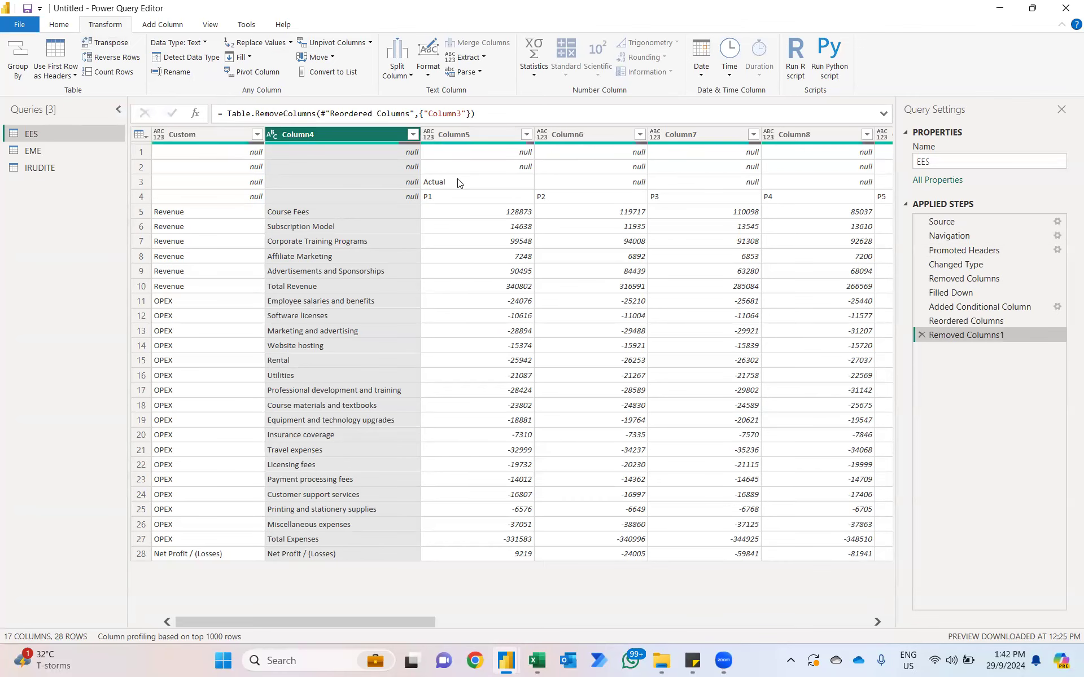
{"action": "left_click", "coordinate": [466, 181]}
{"action": "scroll", "coordinate": [446, 186], "scroll_direction": "right", "scroll_amount": 3}
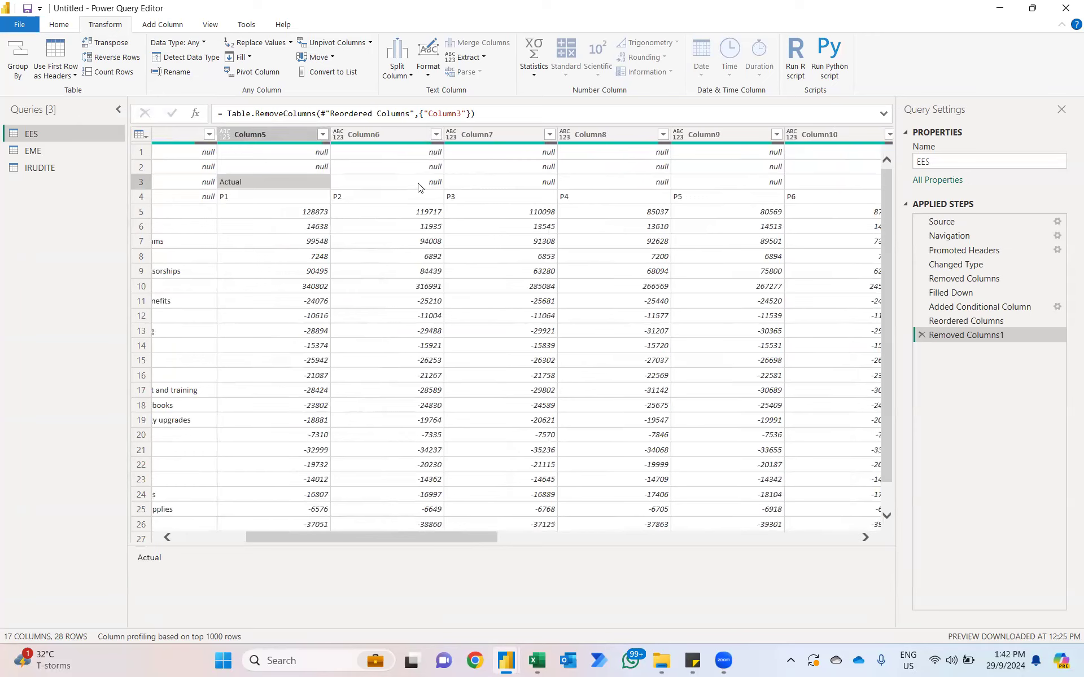
Step: Transpose the EES table and remove the empty Column1 and Column2
{"action": "left_click", "coordinate": [115, 48]}
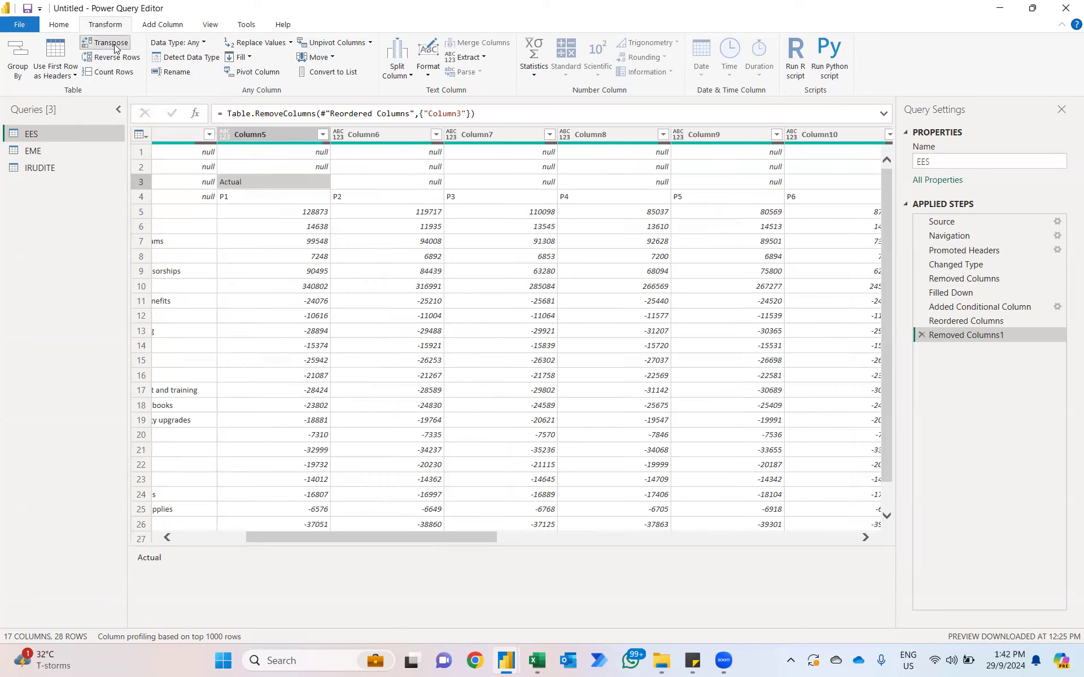
{"action": "left_click", "coordinate": [227, 257]}
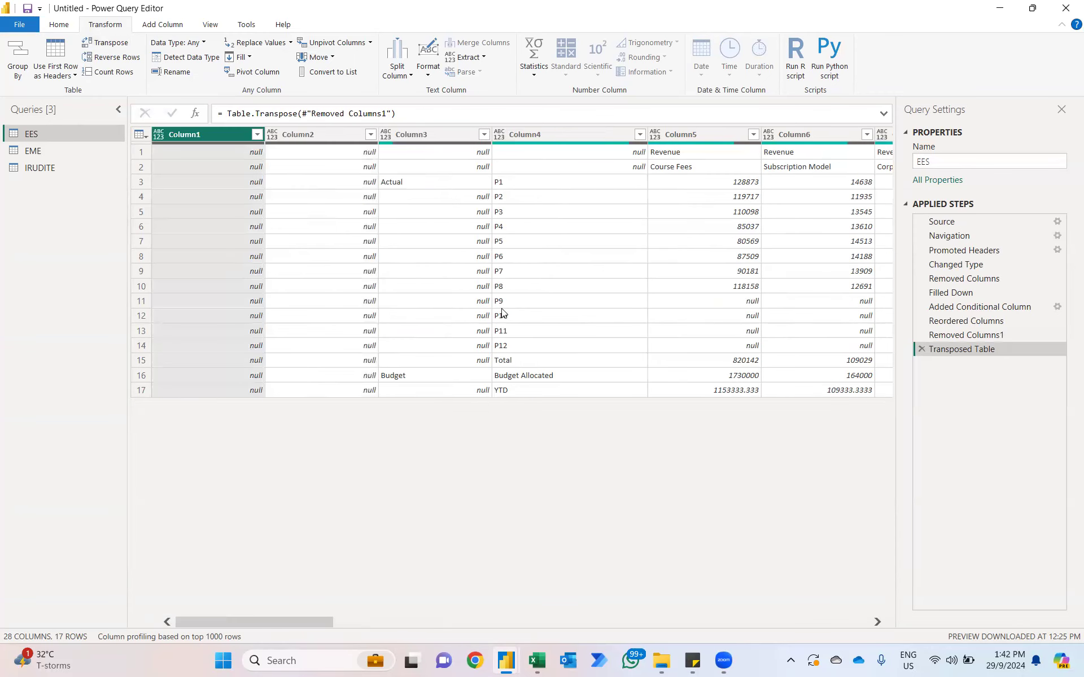
{"action": "left_click", "coordinate": [309, 134]}
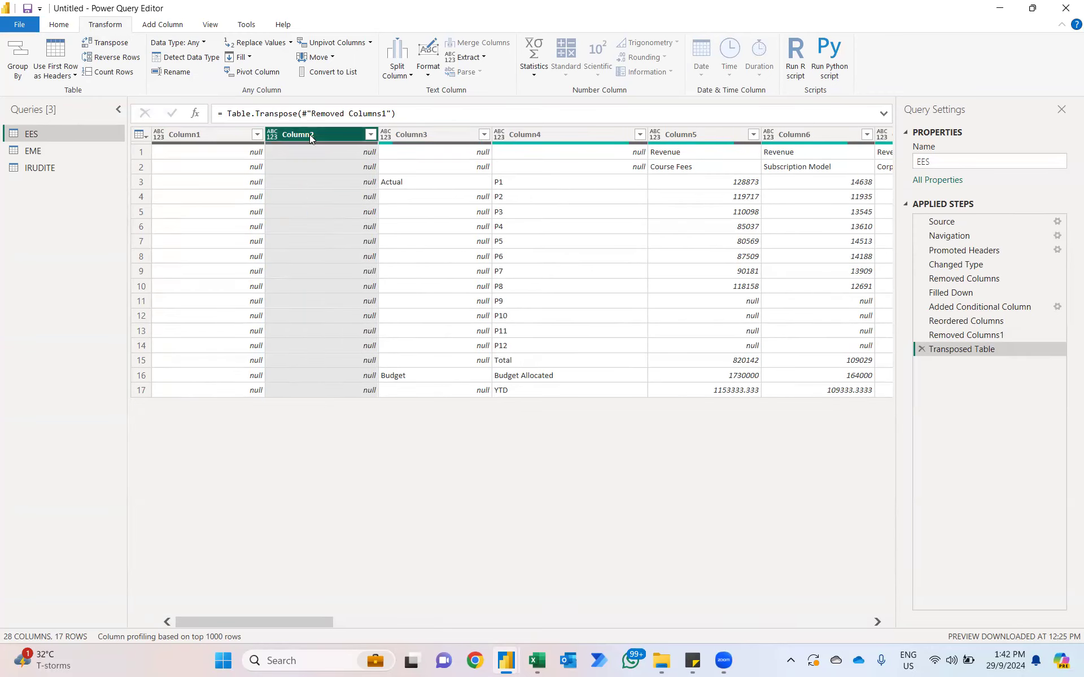
{"action": "left_click", "coordinate": [174, 134]}
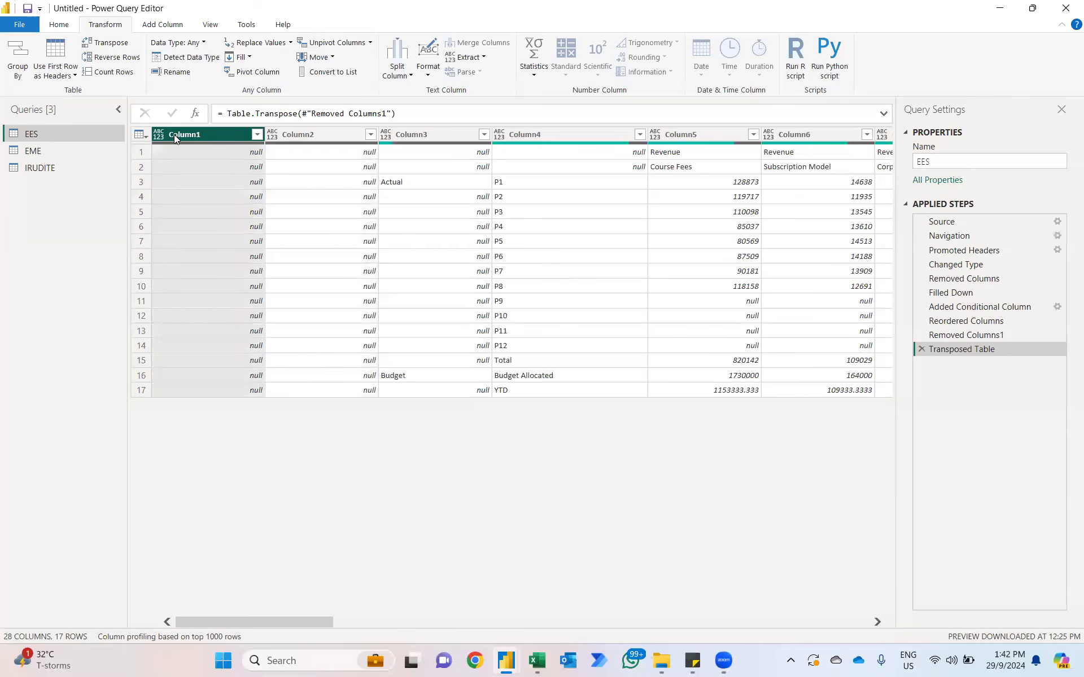
{"action": "left_click", "coordinate": [319, 134], "text": "ctrl"}
{"action": "key", "text": "Delete"}
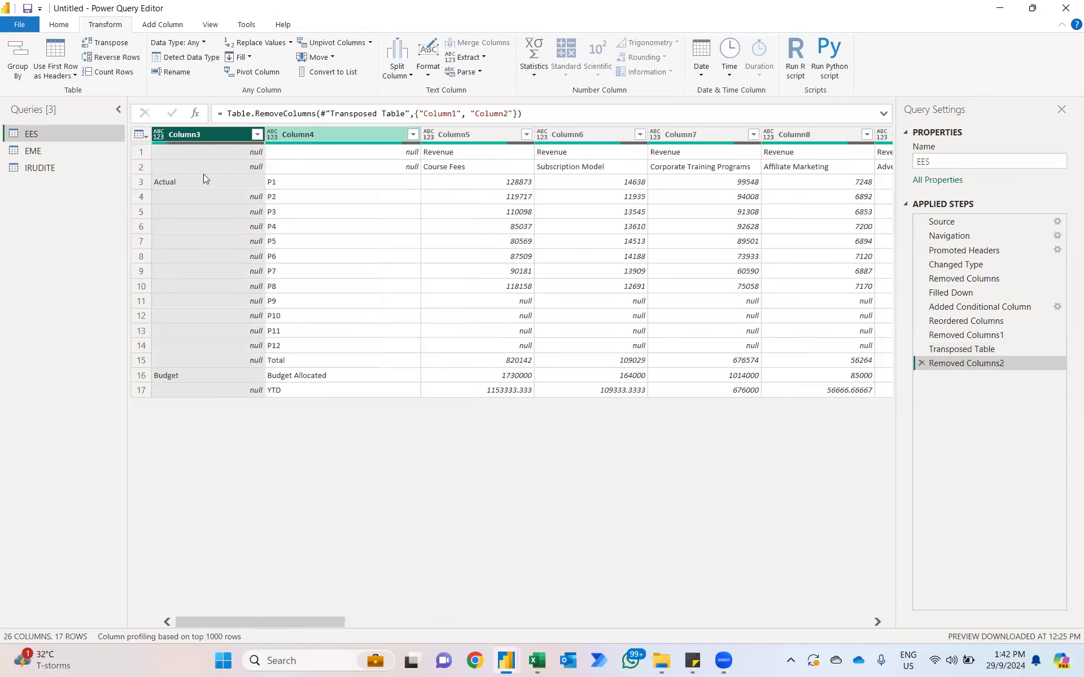
Step: Fill the Actual and Budget labels down Column3 of the transposed table
{"action": "right_click", "coordinate": [196, 136]}
{"action": "mouse_move", "coordinate": [244, 350]}
{"action": "left_click", "coordinate": [388, 349]}
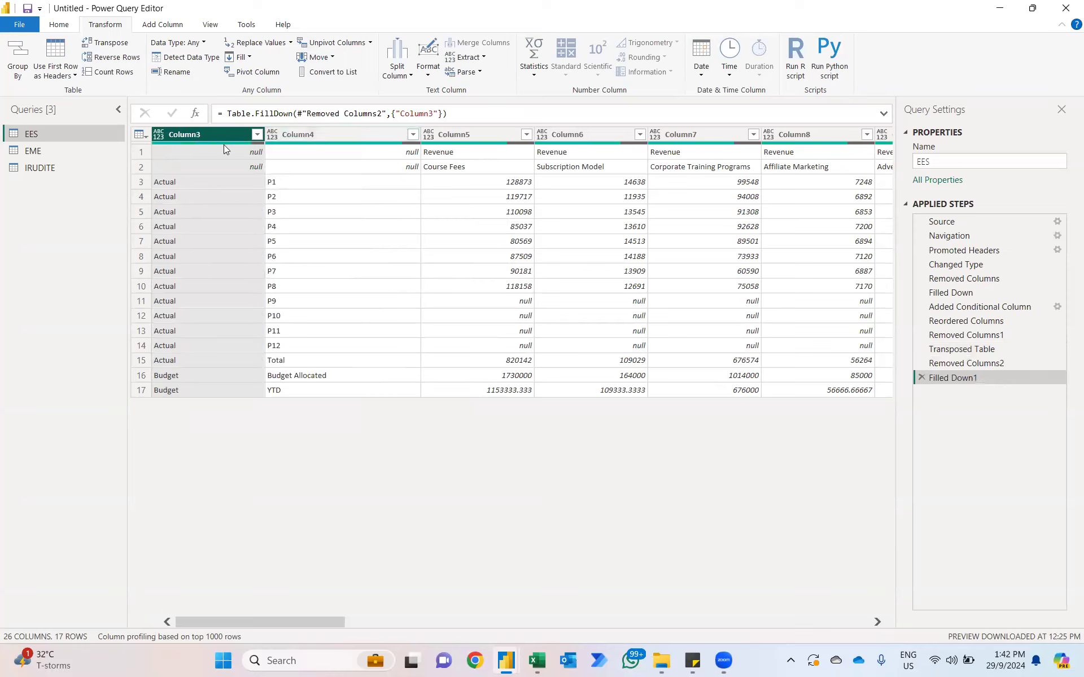
Step: Merge Column3 and Column4 into a column named Merged, using the equals sign as separator
{"action": "left_click", "coordinate": [307, 136], "text": "ctrl"}
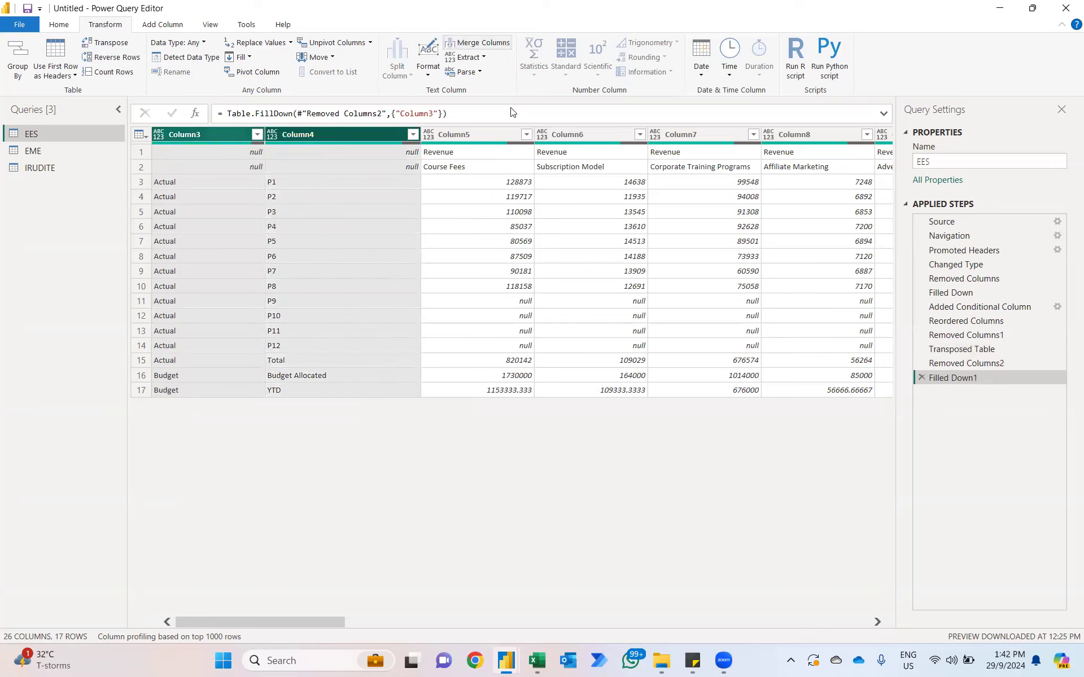
{"action": "left_click", "coordinate": [477, 42]}
{"action": "left_click", "coordinate": [426, 308]}
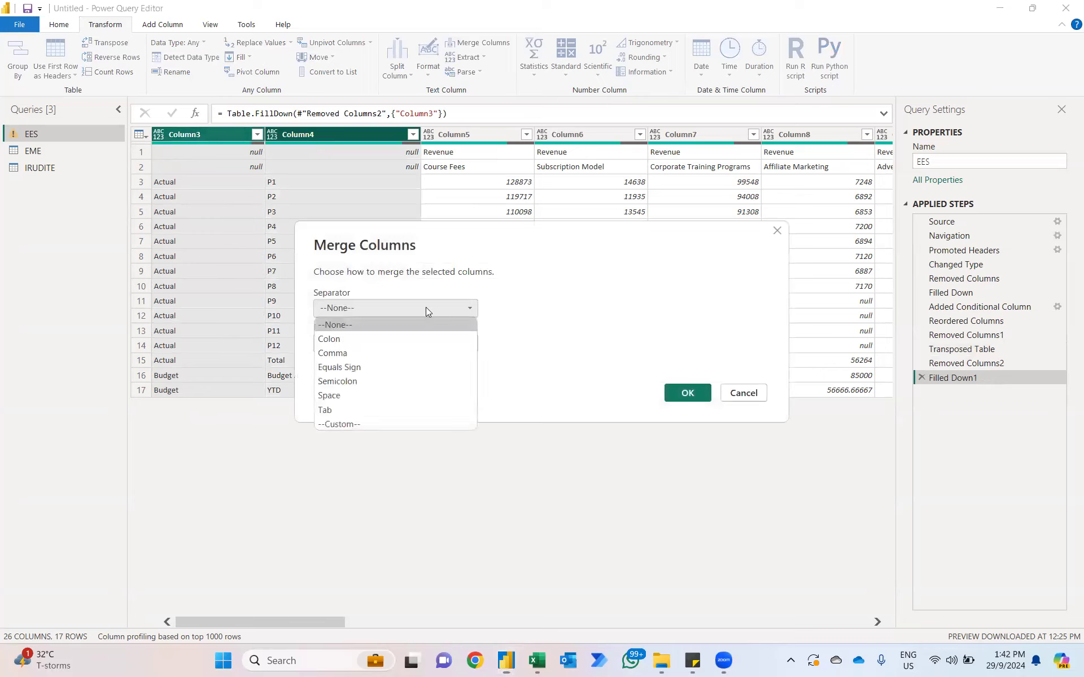
{"action": "left_click", "coordinate": [355, 367]}
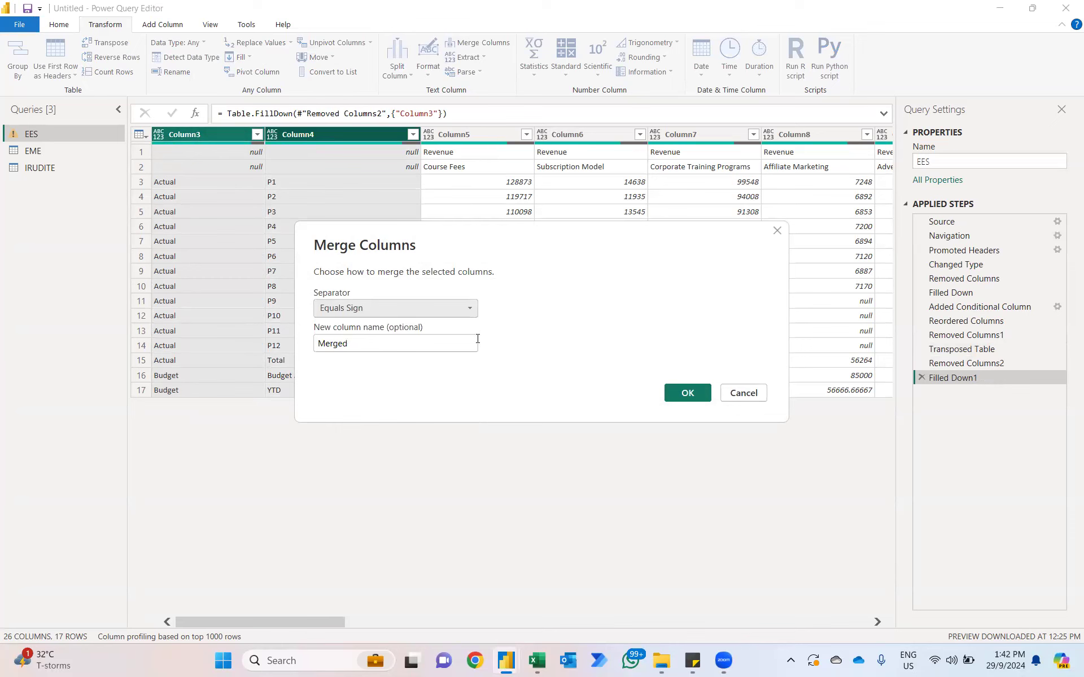
{"action": "left_click", "coordinate": [687, 393]}
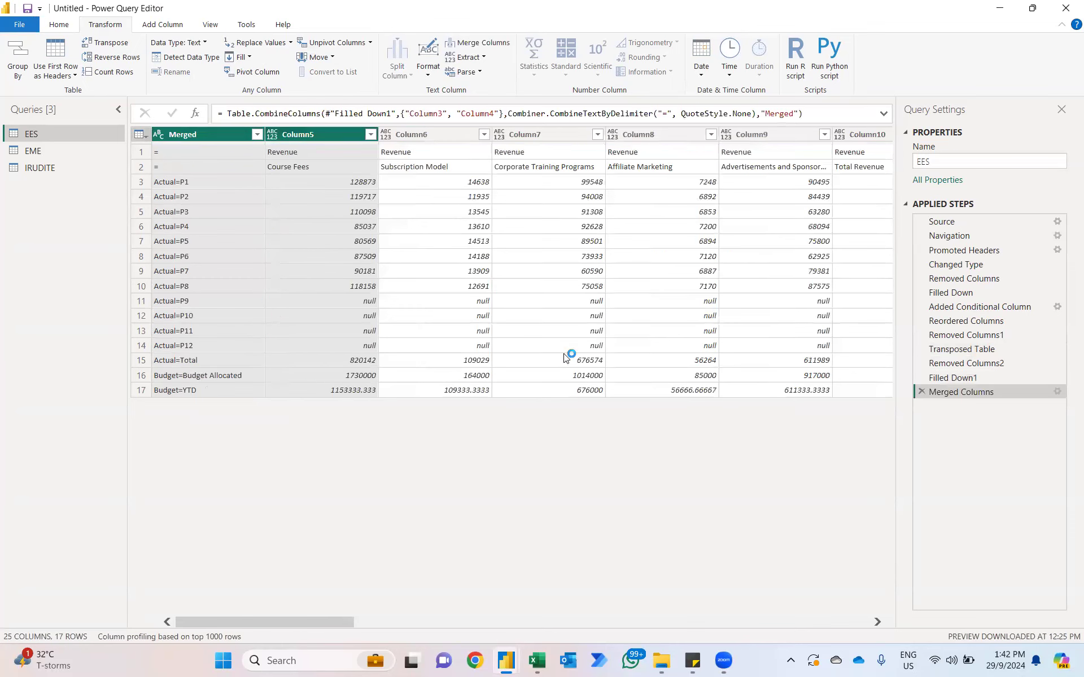
Step: Transpose the EES table back and promote its first row to headers
{"action": "left_click", "coordinate": [107, 45]}
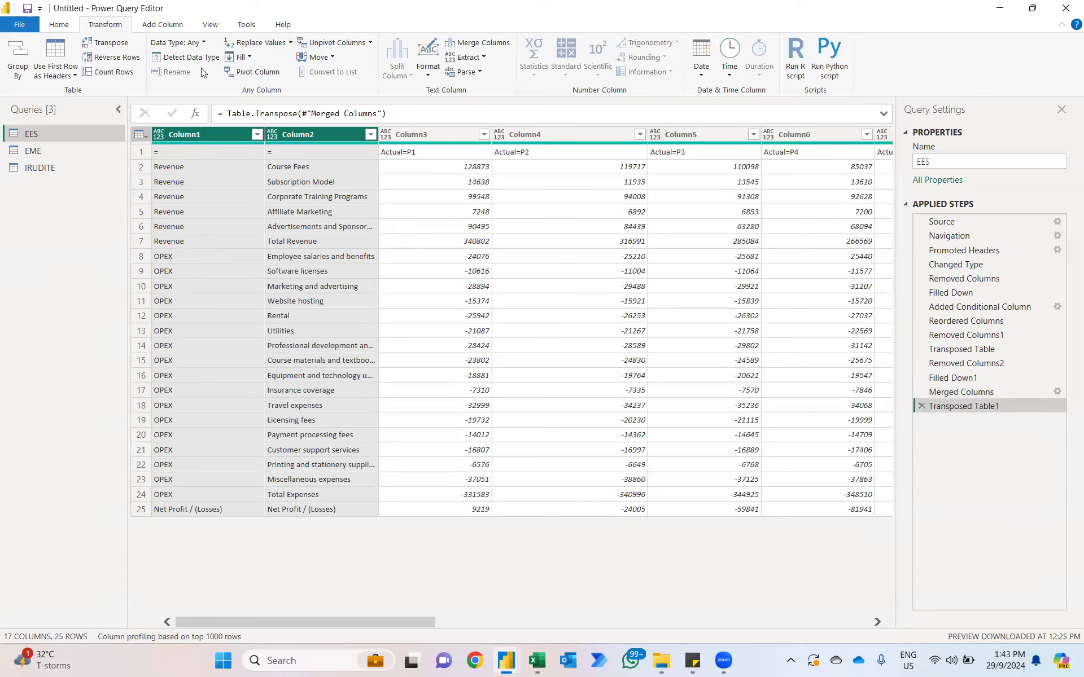
{"action": "left_click", "coordinate": [60, 52]}
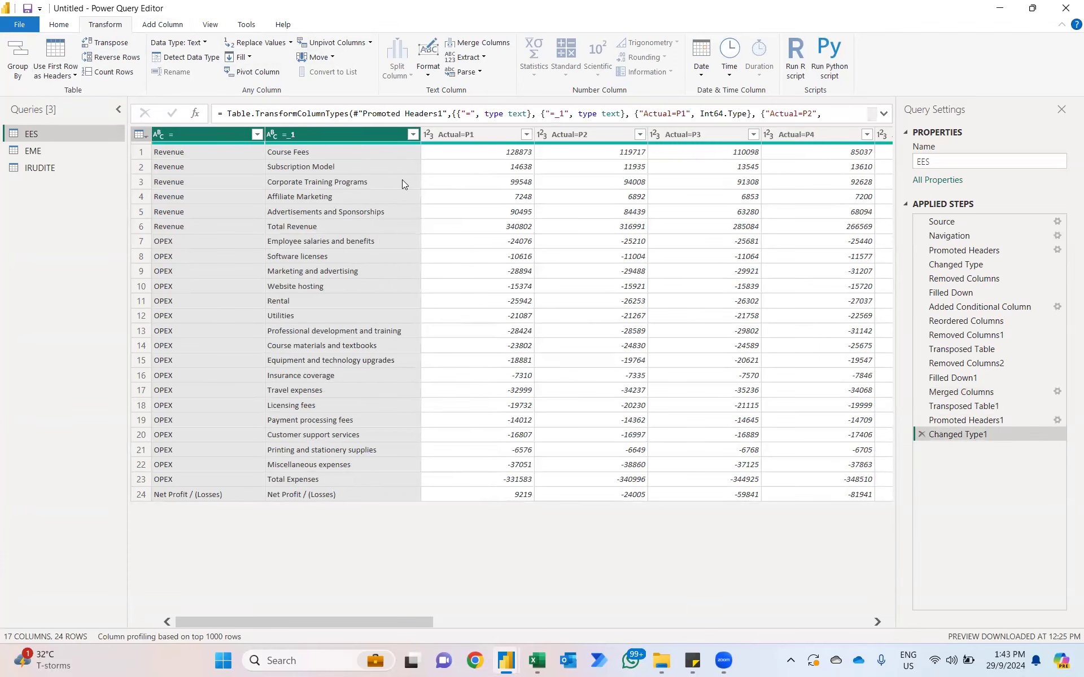
Step: Unpivot all EES columns other than the first two, "=" and "=_1"
{"action": "scroll", "coordinate": [478, 208], "scroll_direction": "right", "scroll_amount": 10}
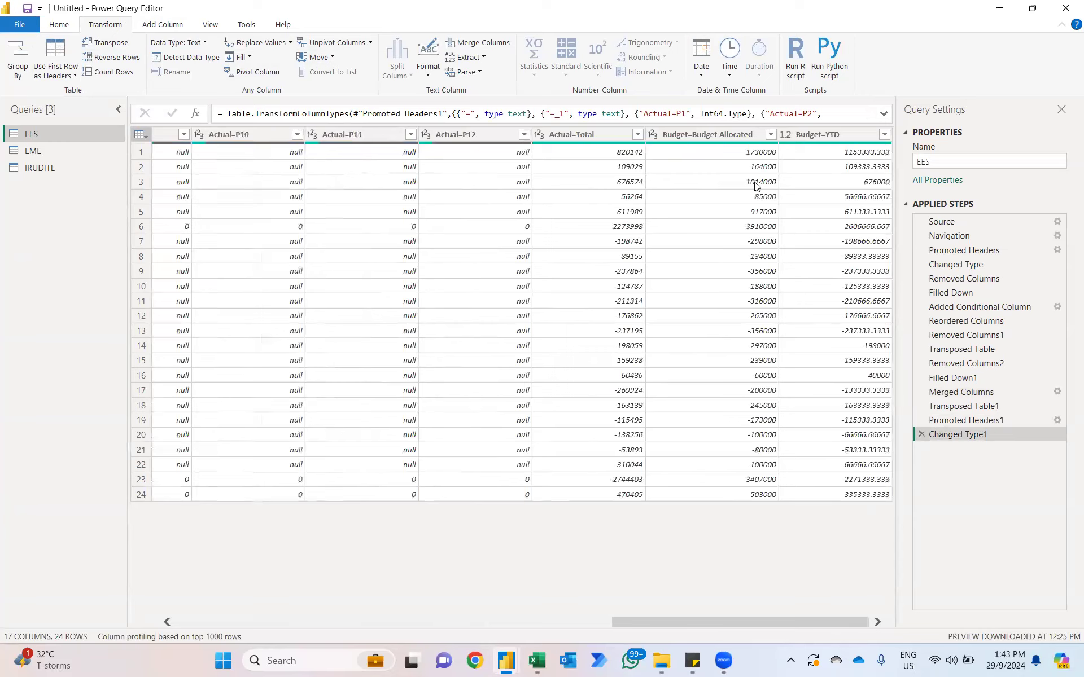
{"action": "scroll", "coordinate": [822, 160], "scroll_direction": "left", "scroll_amount": 10}
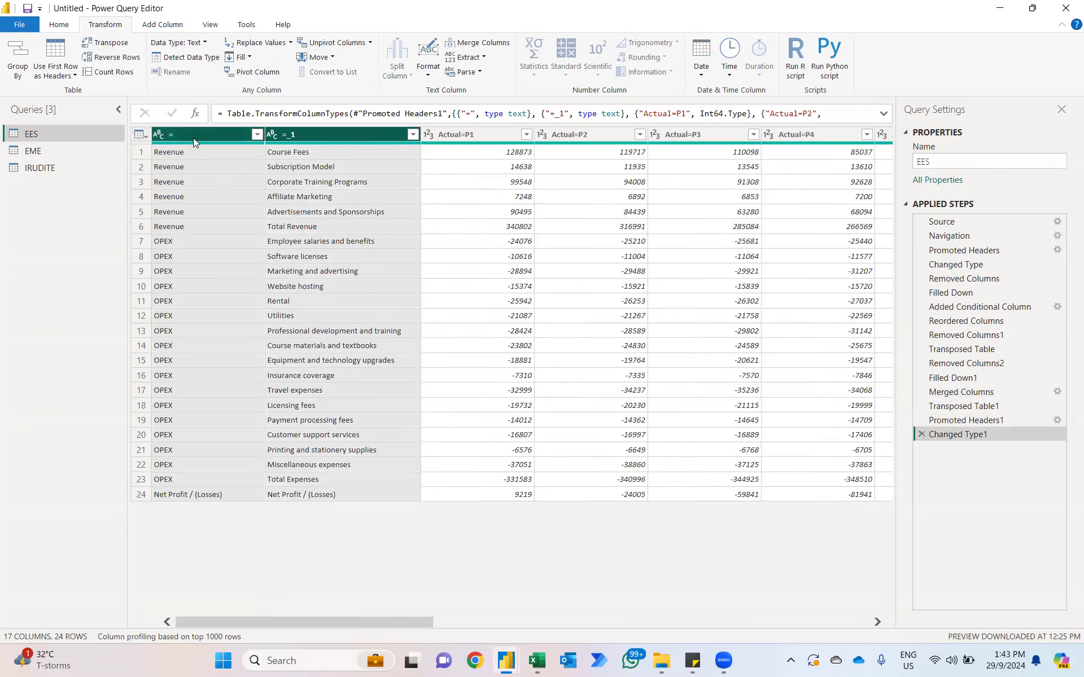
{"action": "right_click", "coordinate": [306, 137]}
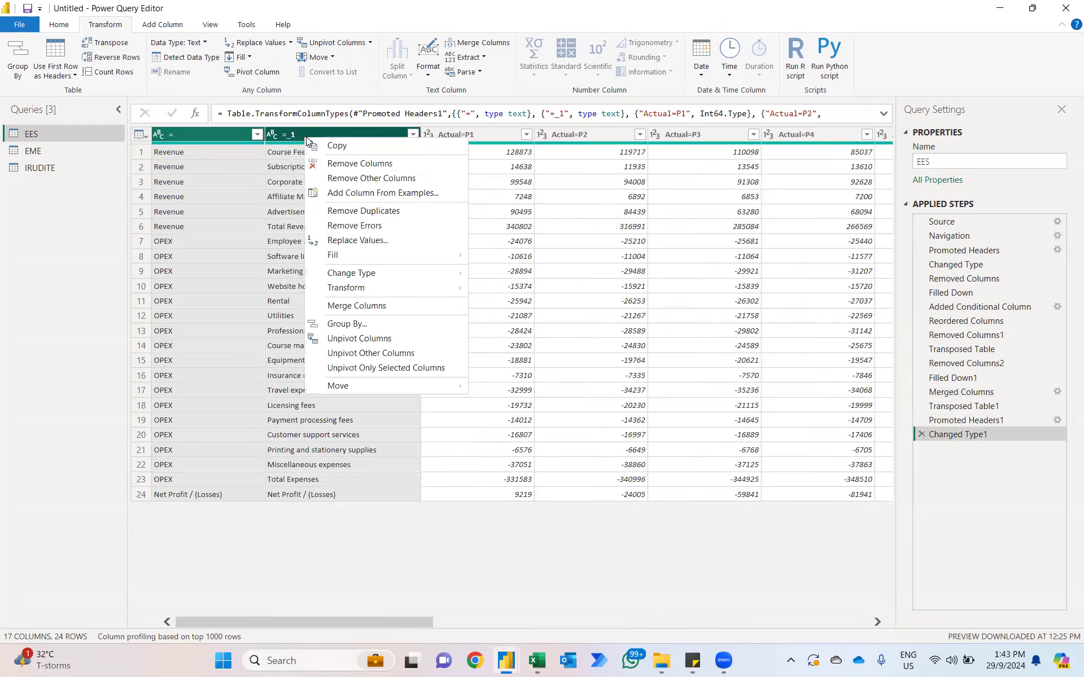
{"action": "left_click", "coordinate": [371, 353]}
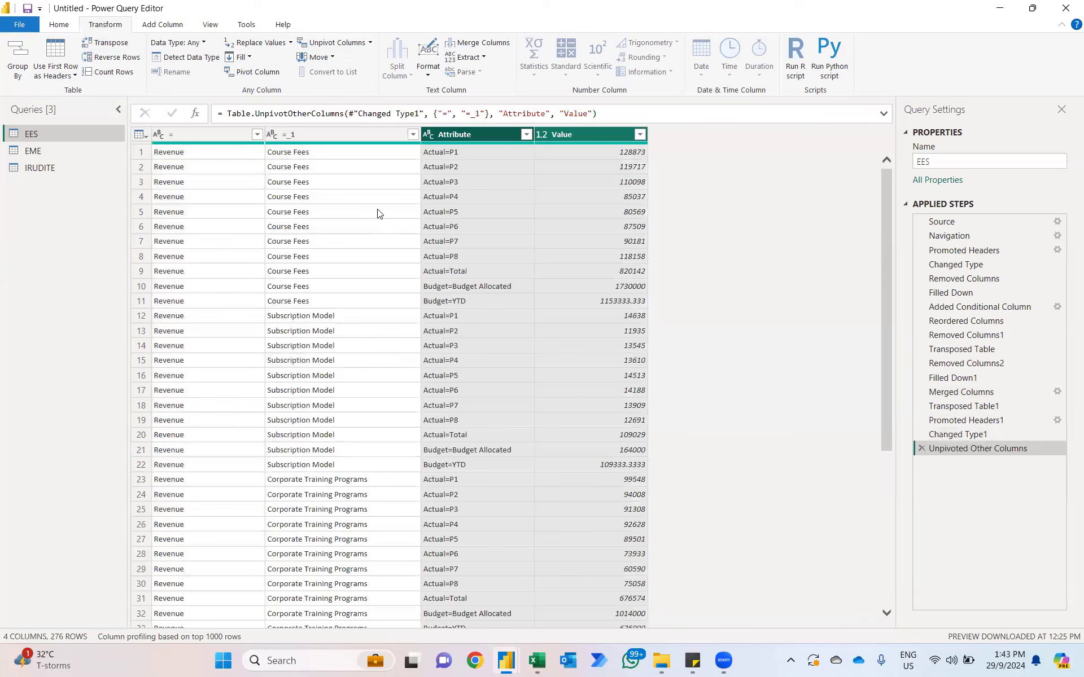
Step: Split the Attribute column of the EES table by the equals sign delimiter
{"action": "left_click", "coordinate": [471, 141]}
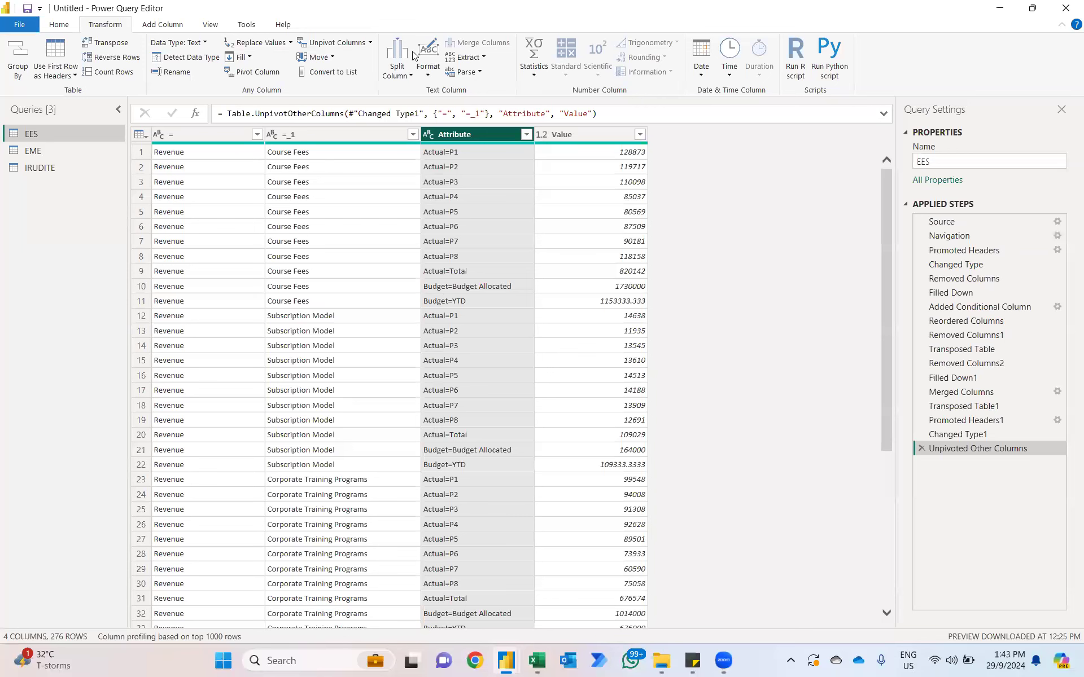
{"action": "left_click", "coordinate": [412, 70]}
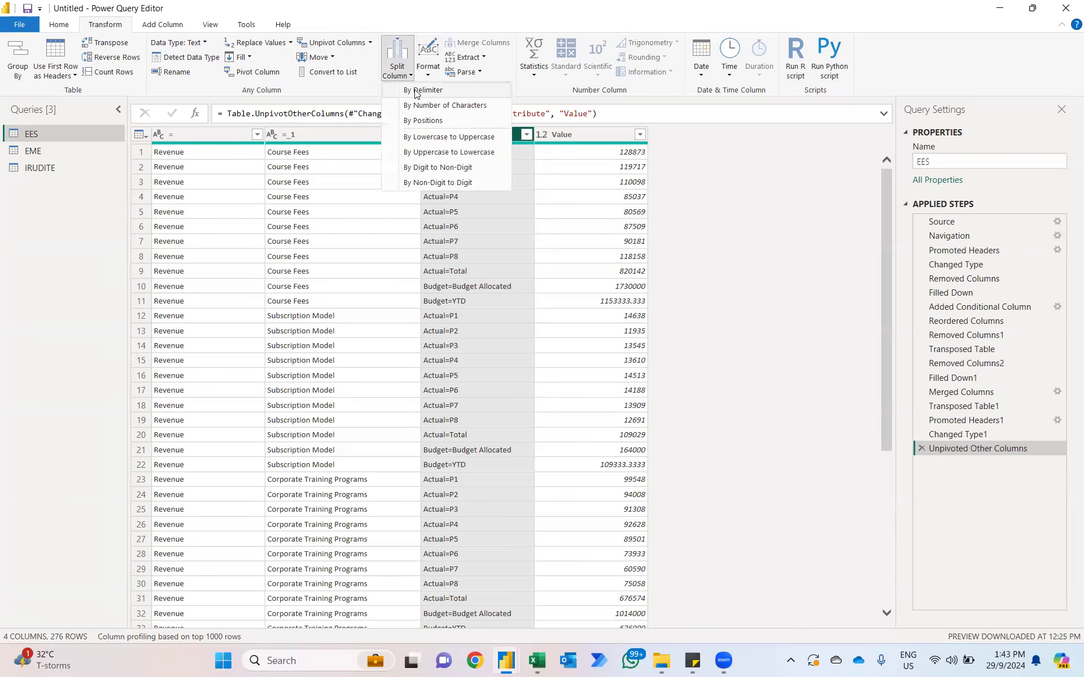
{"action": "left_click", "coordinate": [416, 92]}
{"action": "left_click", "coordinate": [669, 466]}
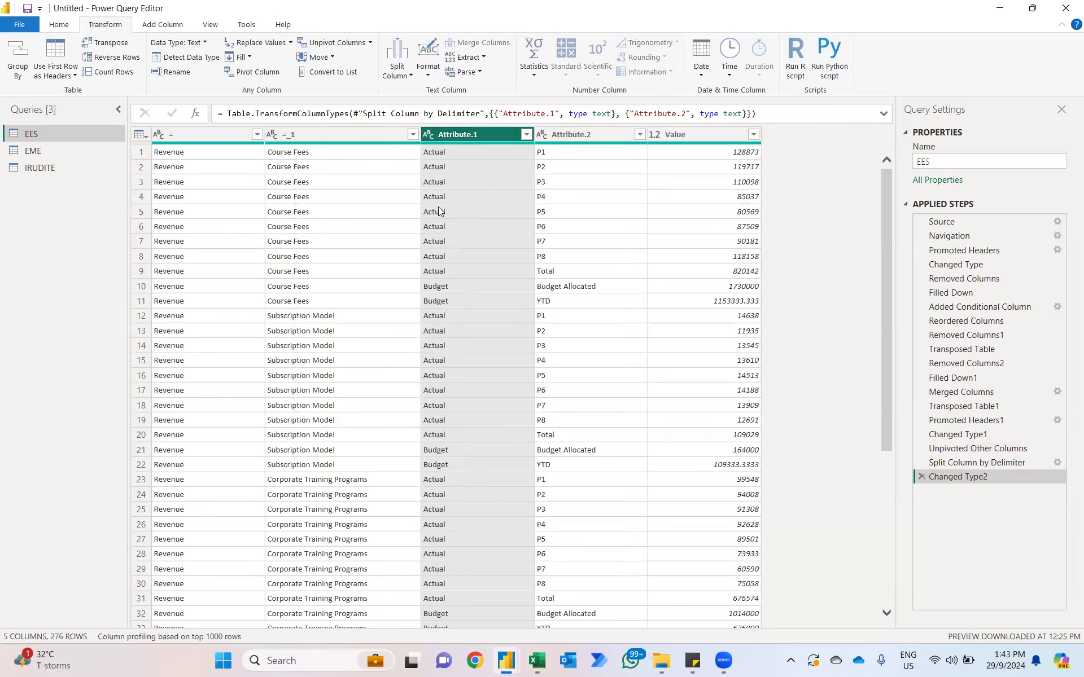
Step: Rename the "=" column of the EES query as P&L Items
{"action": "left_click", "coordinate": [43, 149]}
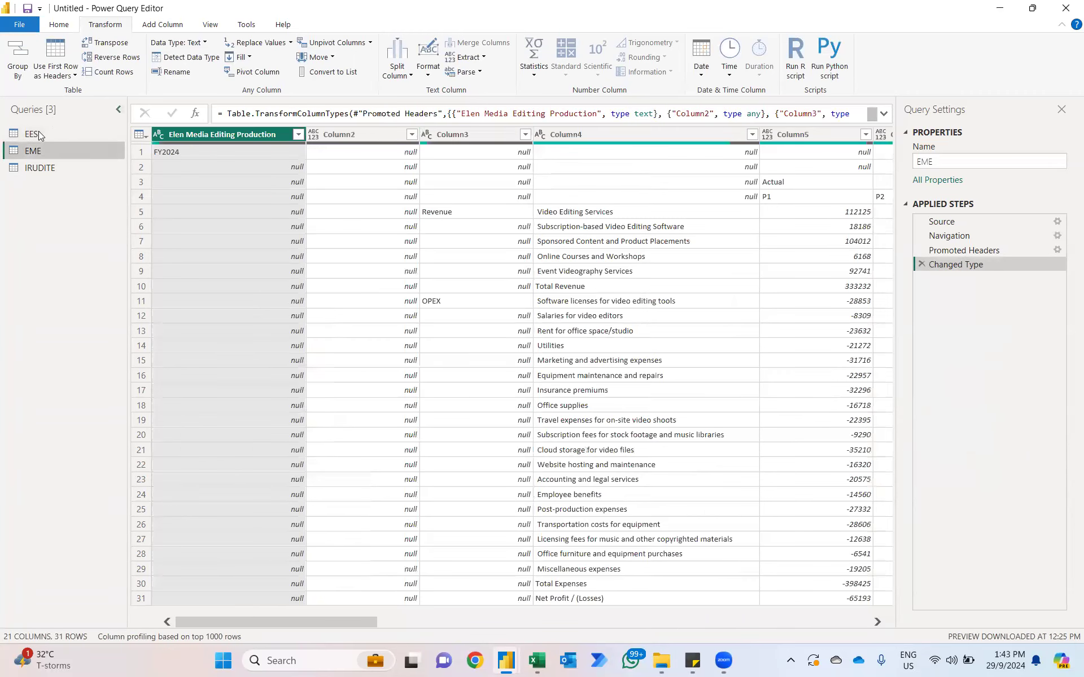
{"action": "left_click", "coordinate": [38, 133]}
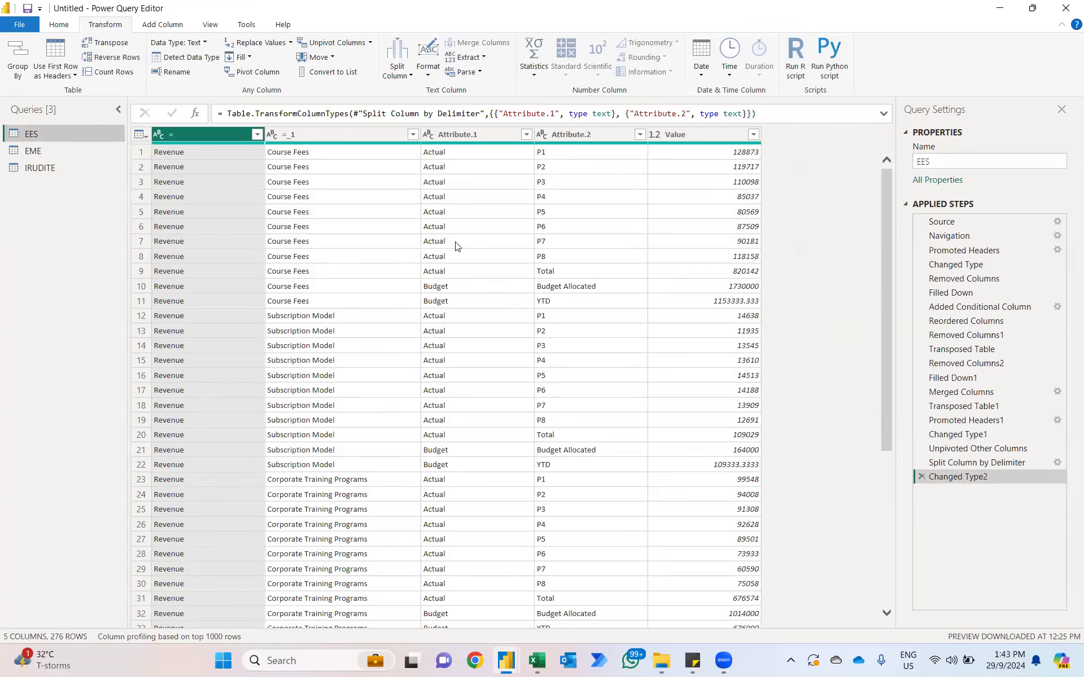
{"action": "double_click", "coordinate": [202, 138]}
{"action": "key", "text": "Caps_Lock"}
{"action": "type", "text": "P&L"}
{"action": "key", "text": "Caps_Lock"}
{"action": "type", "text": "Items"}
{"action": "key", "text": "Return"}
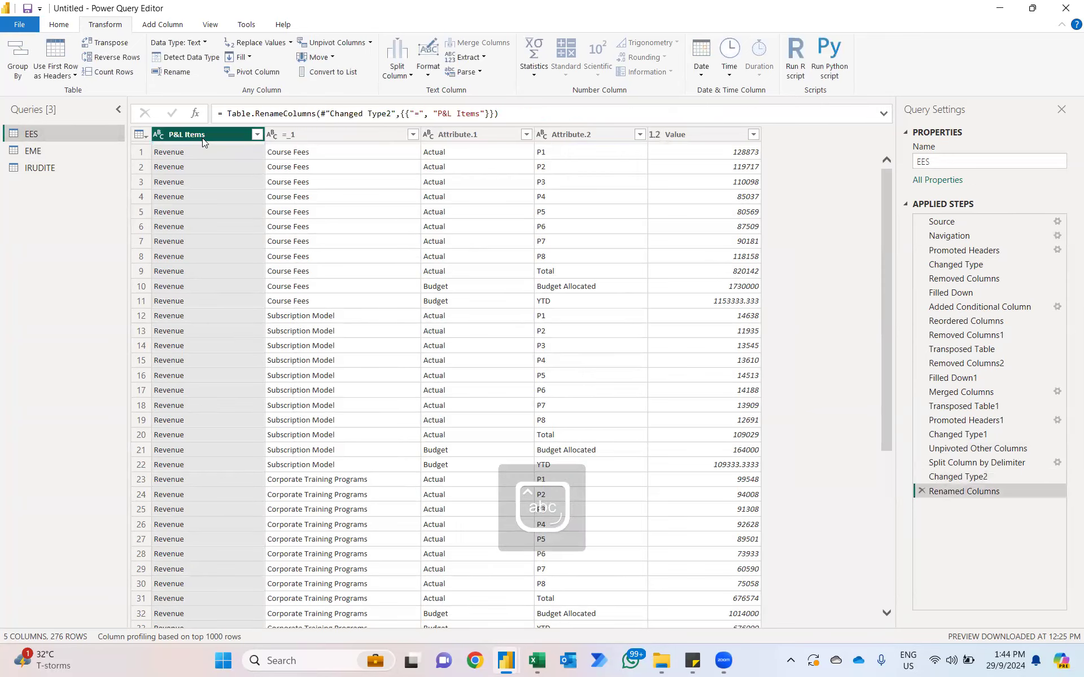
Step: Rename the "=_1" column of the EES query as Accounts
{"action": "double_click", "coordinate": [305, 137]}
{"action": "key", "text": "Caps_Lock"}
{"action": "type", "text": "A"}
{"action": "key", "text": "Caps_Lock"}
{"action": "type", "text": "ccounts"}
{"action": "key", "text": "Return"}
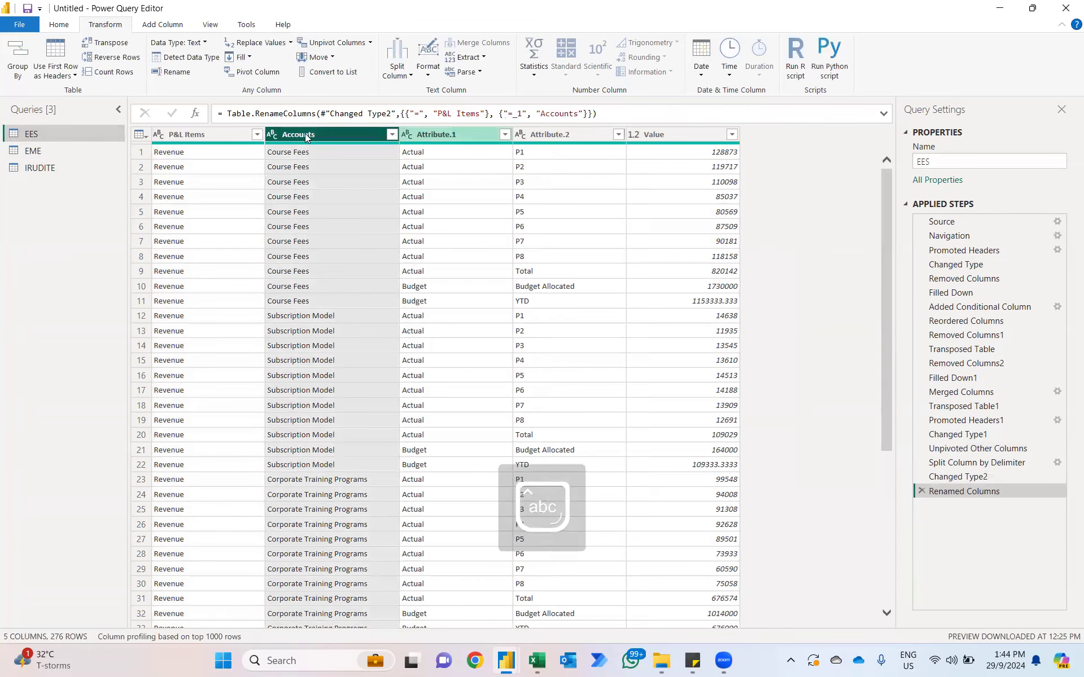
Step: Rename the Attribute.1 column as Type and the Attribute.2 column as Period
{"action": "key", "text": "Right"}
{"action": "key", "text": "F2"}
{"action": "type", "text": "Typ"}
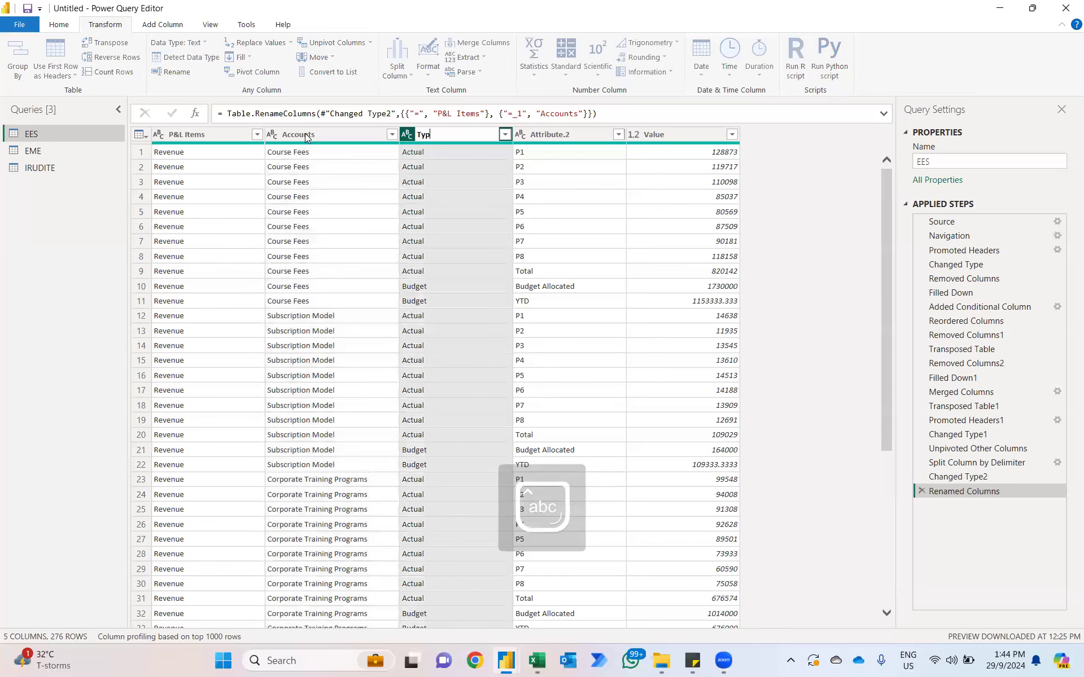
{"action": "type", "text": "e"}
{"action": "key", "text": "Return"}
{"action": "key", "text": "Right"}
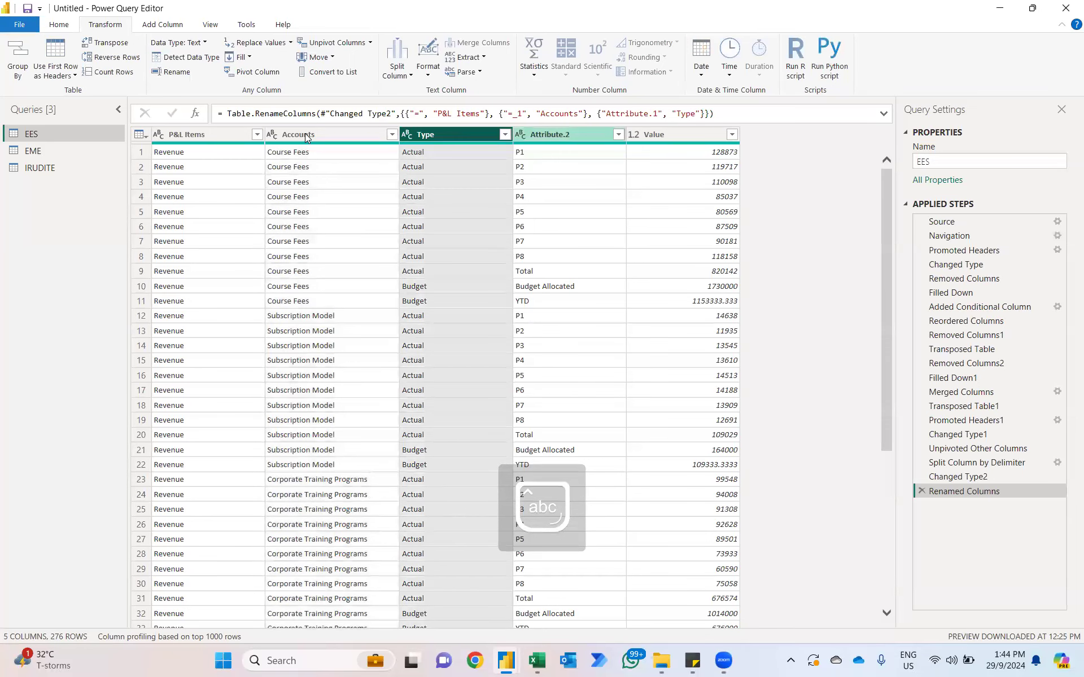
{"action": "key", "text": "F2"}
{"action": "type", "text": "Period"}
{"action": "key", "text": "Return"}
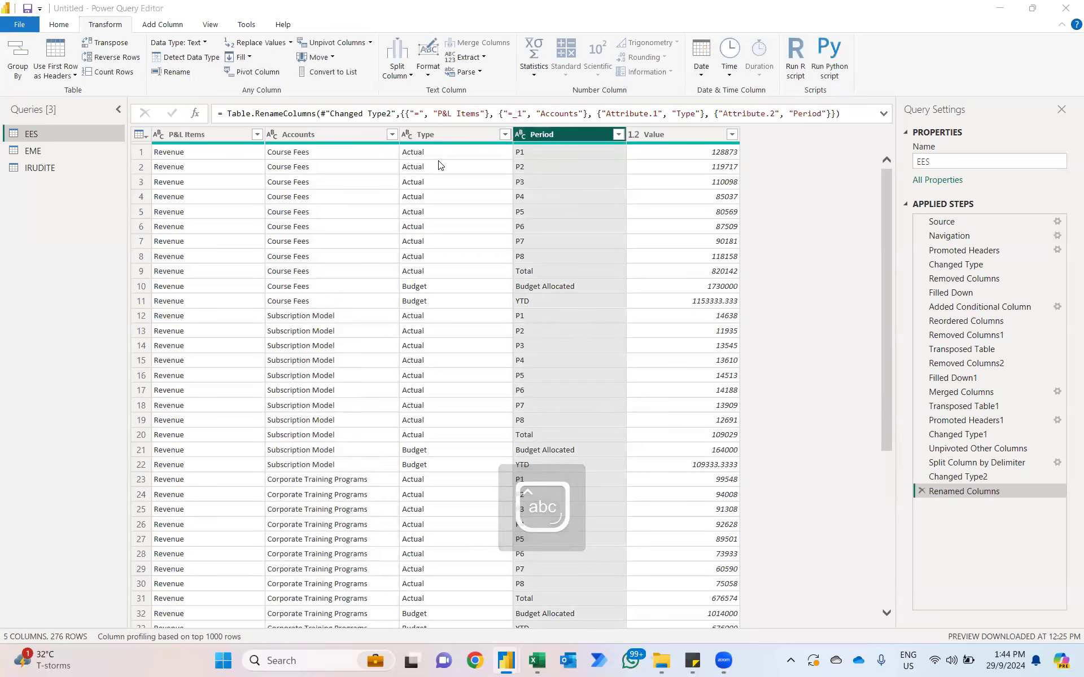
Step: Rename the Value column of the EES query as INR
{"action": "left_click", "coordinate": [666, 134]}
{"action": "key", "text": "F2"}
{"action": "key", "text": "Caps_Lock"}
{"action": "type", "text": "INR"}
{"action": "key", "text": "Return"}
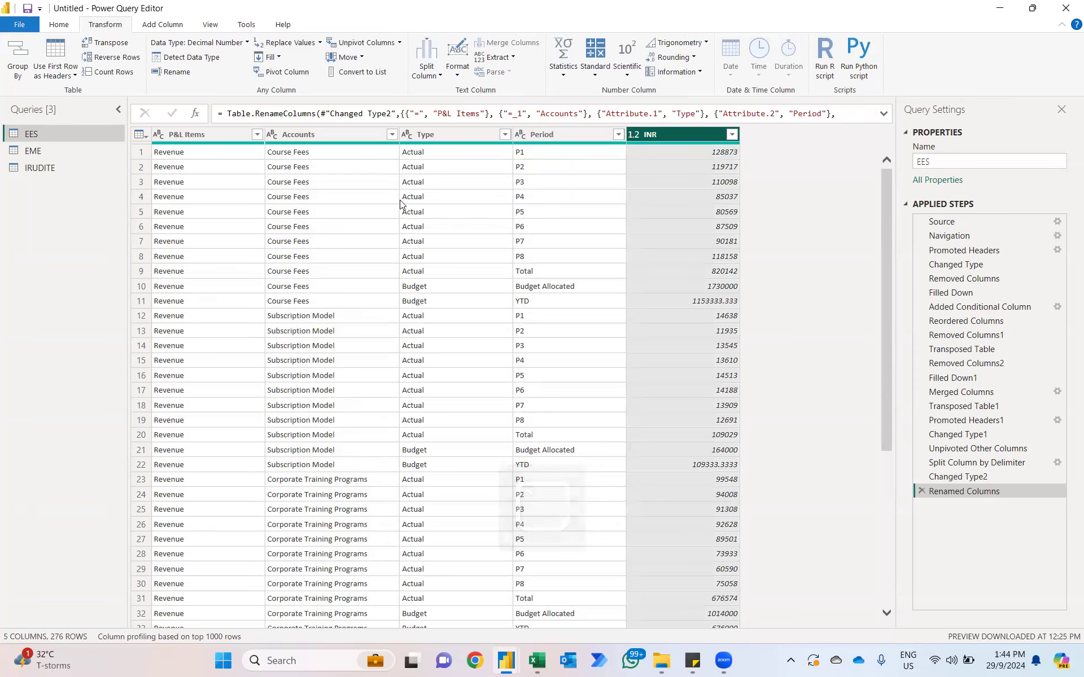
Step: Remove the Elen Media Editing Production column and Column2 from the EME query
{"action": "left_click", "coordinate": [41, 153]}
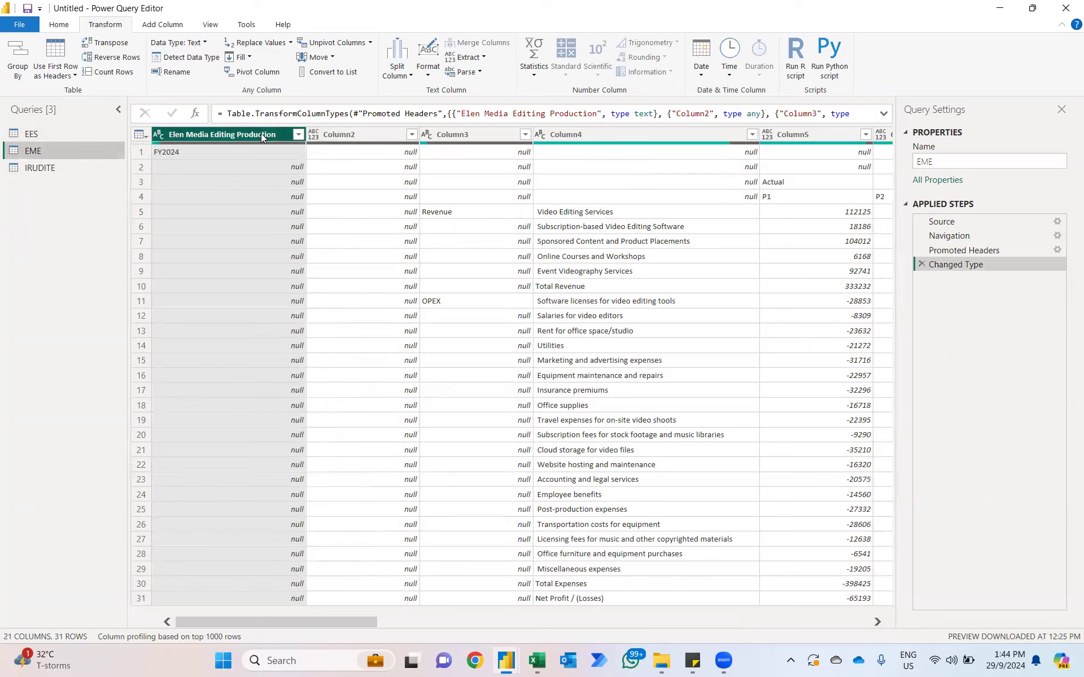
{"action": "key", "text": "shift+Right"}
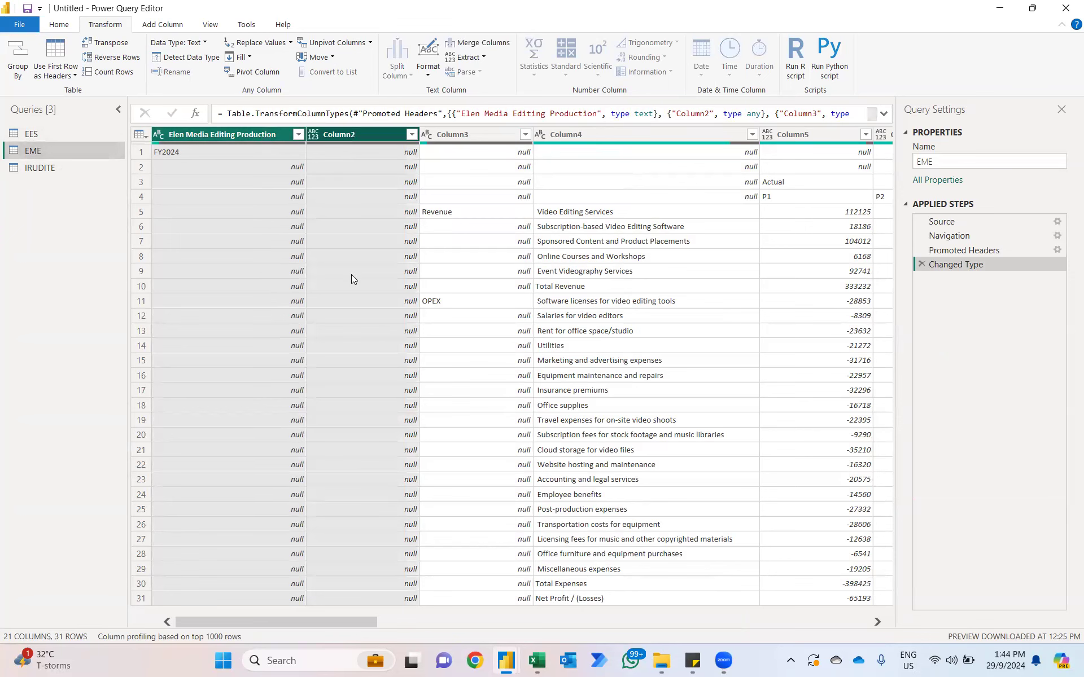
{"action": "key", "text": "Delete"}
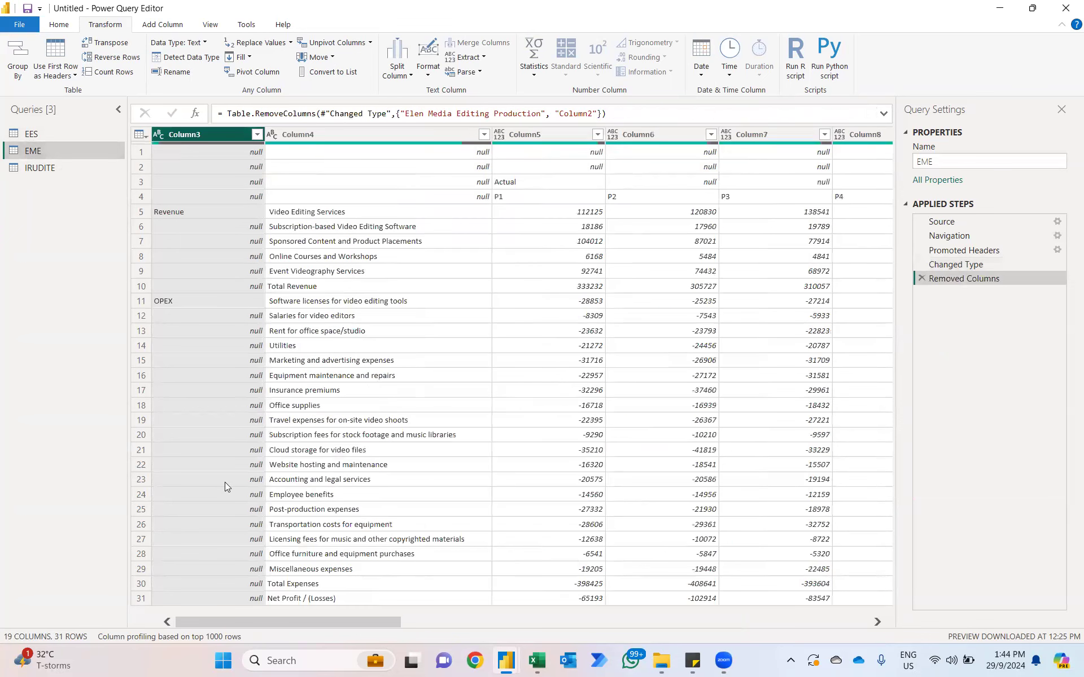
Step: Fill the Revenue and OPEX labels down Column3 of the EME table
{"action": "right_click", "coordinate": [198, 131]}
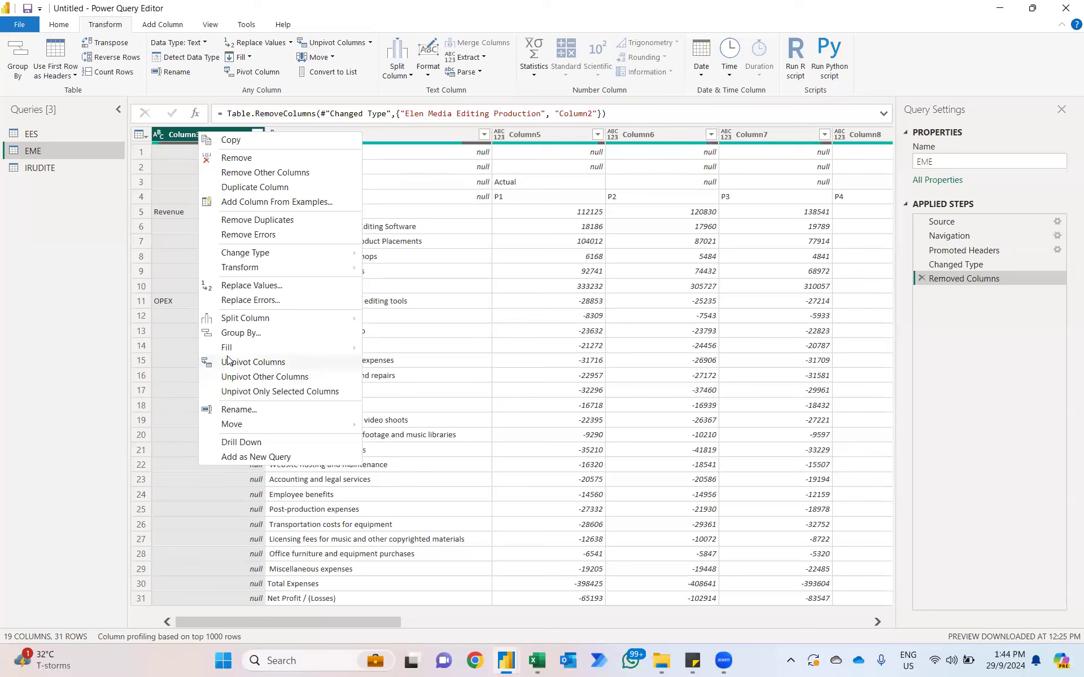
{"action": "mouse_move", "coordinate": [226, 348]}
{"action": "left_click", "coordinate": [391, 347]}
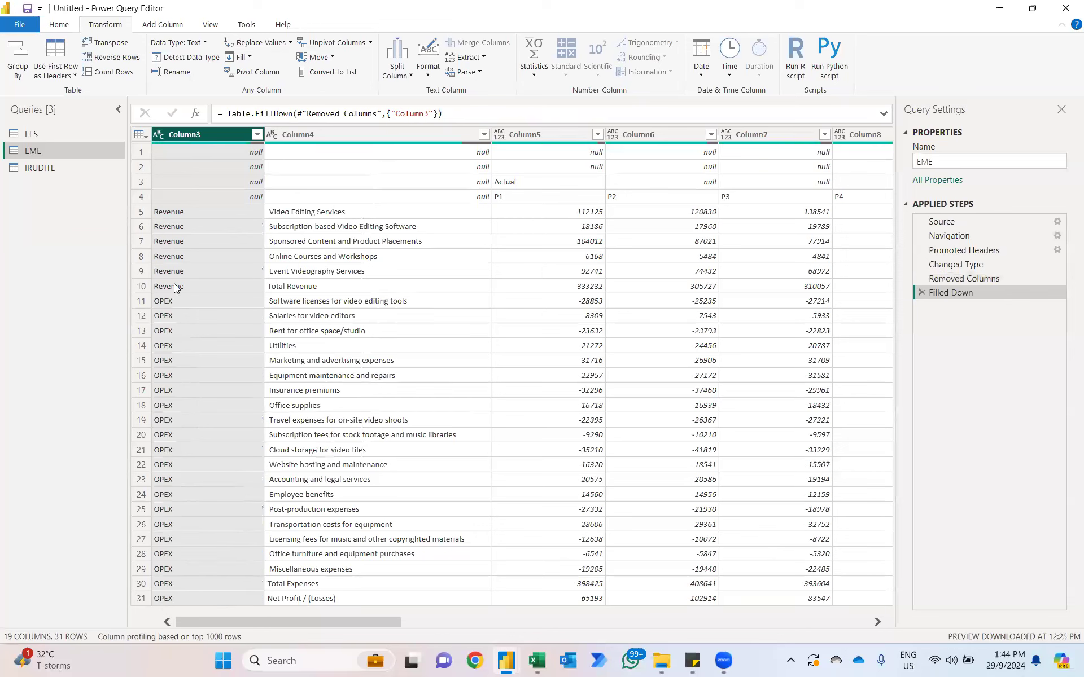
Step: Start a conditional column named Custom in the EME query with the condition that Column4 contains "Net Profit"
{"action": "left_click", "coordinate": [163, 25]}
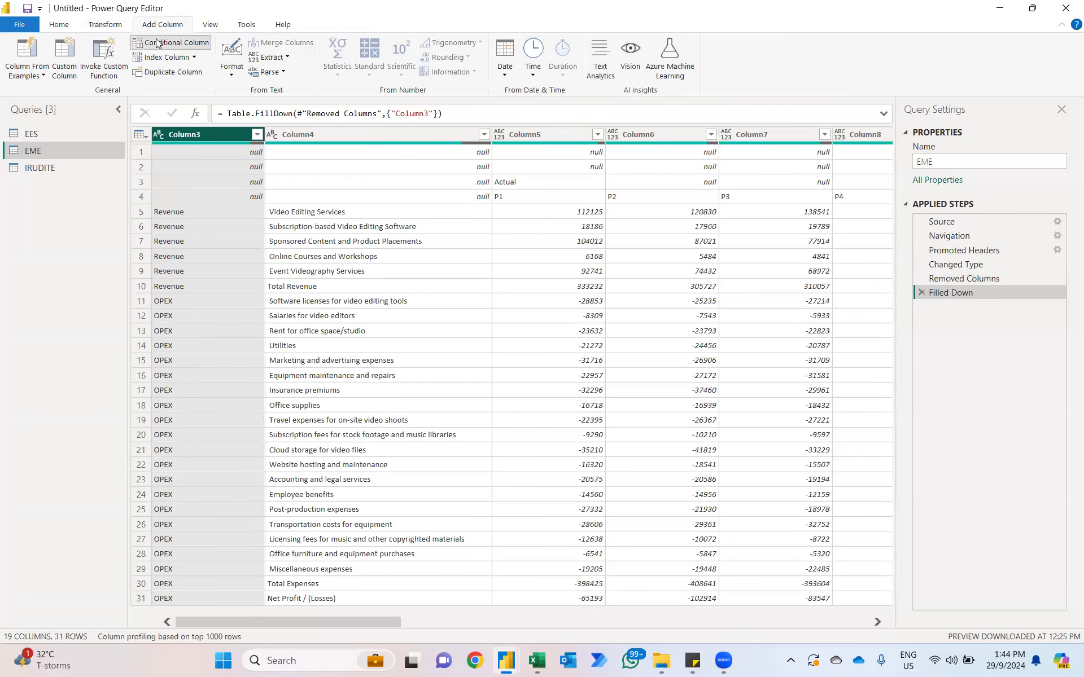
{"action": "left_click", "coordinate": [158, 43]}
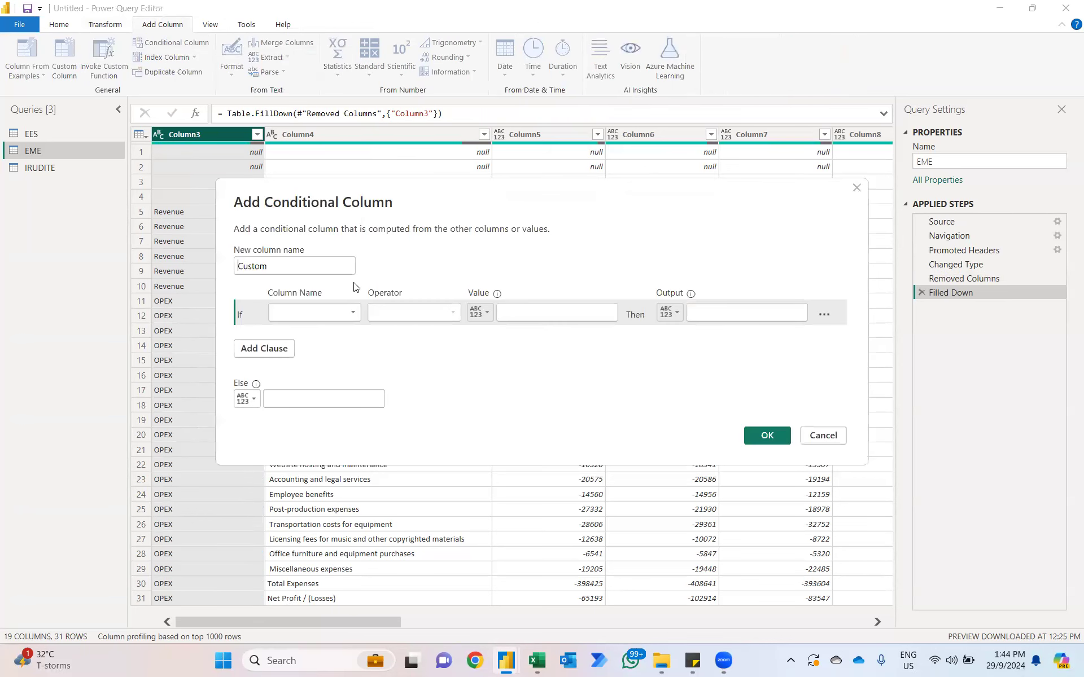
{"action": "left_click", "coordinate": [327, 312]}
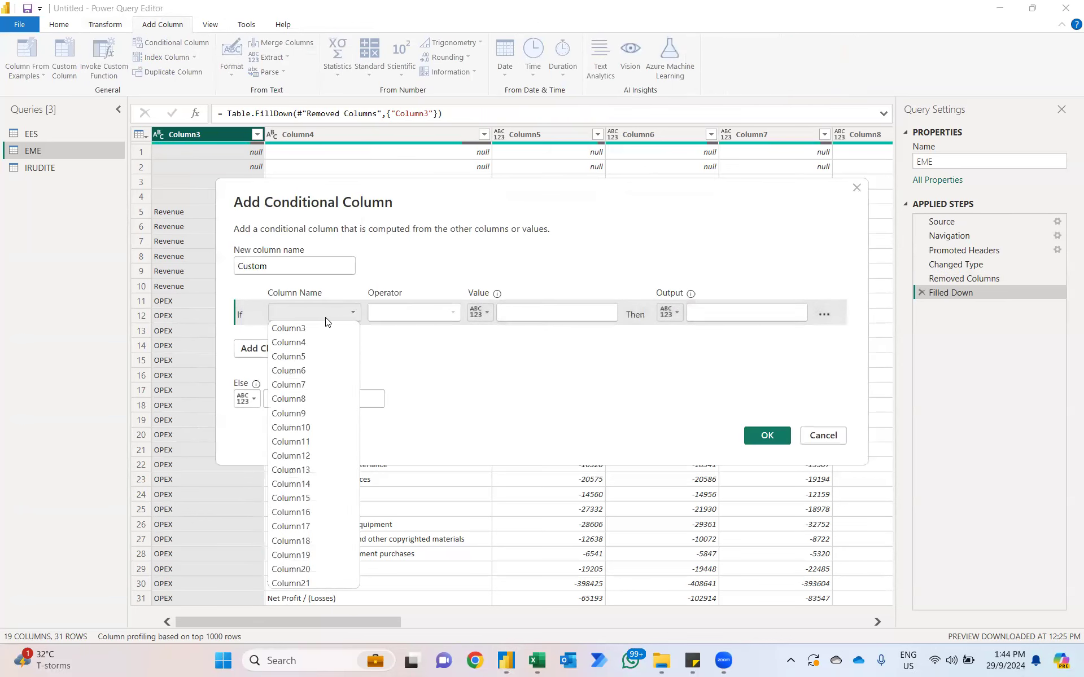
{"action": "left_click", "coordinate": [307, 344]}
{"action": "left_click", "coordinate": [434, 315]}
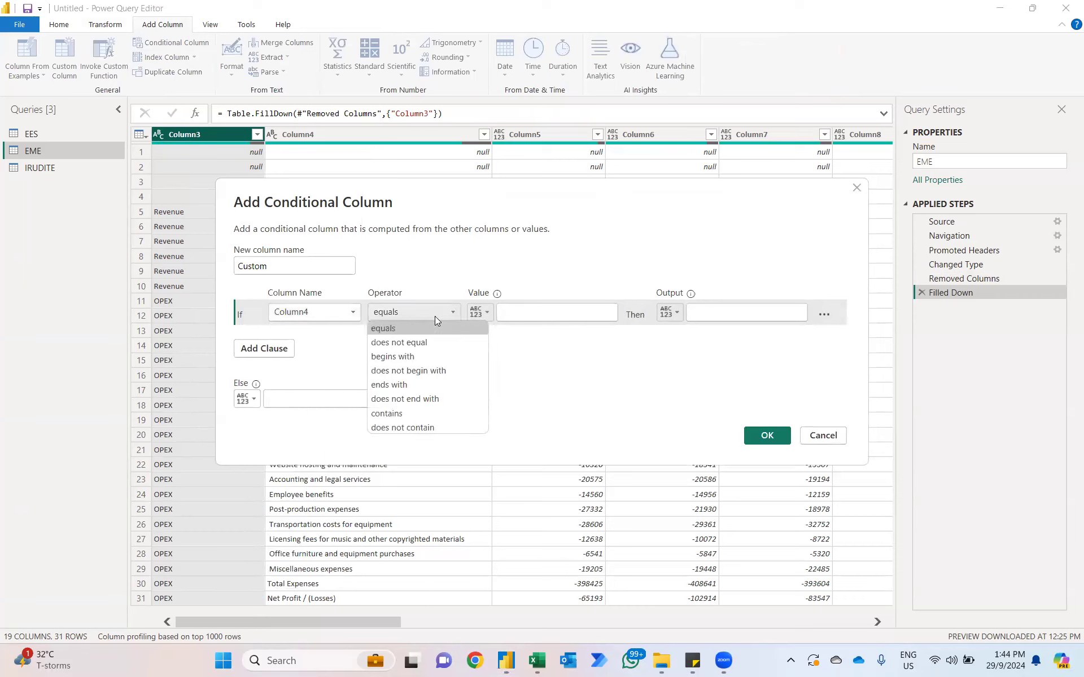
{"action": "left_click", "coordinate": [409, 413]}
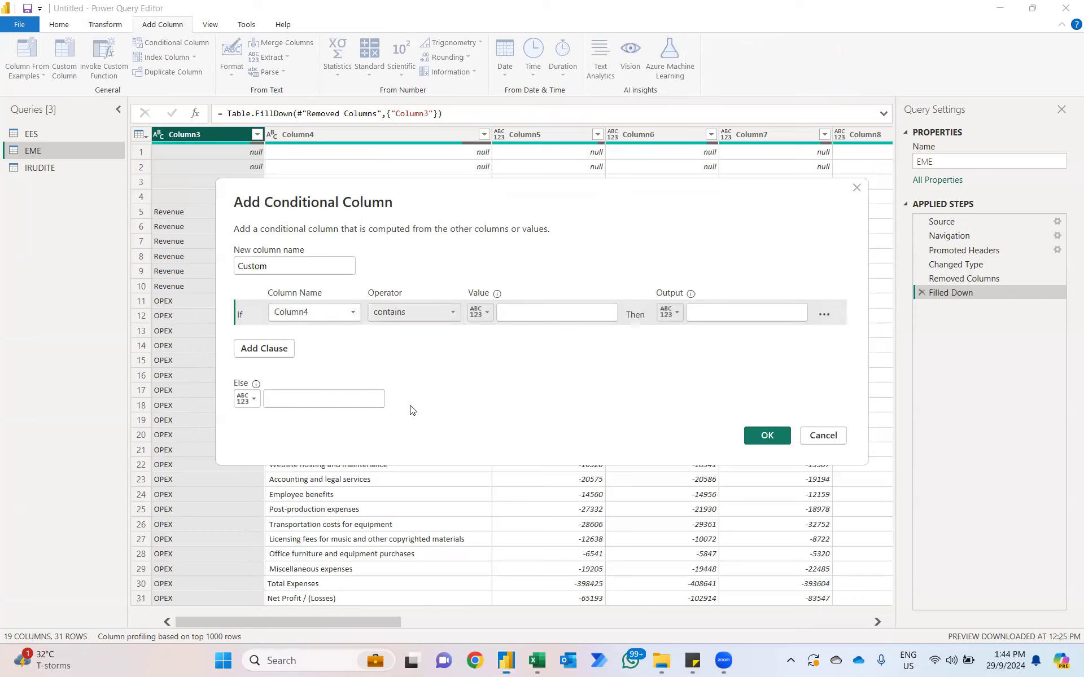
{"action": "left_click", "coordinate": [512, 316]}
{"action": "key", "text": "Caps_Lock"}
{"action": "type", "text": "n"}
{"action": "key", "text": "BackSpace"}
{"action": "type", "text": "Net Profit"}
Step: Make the conditional column output Column4 when the condition is met and Column3 otherwise, and create it
{"action": "left_click", "coordinate": [672, 313]}
{"action": "left_click", "coordinate": [684, 344]}
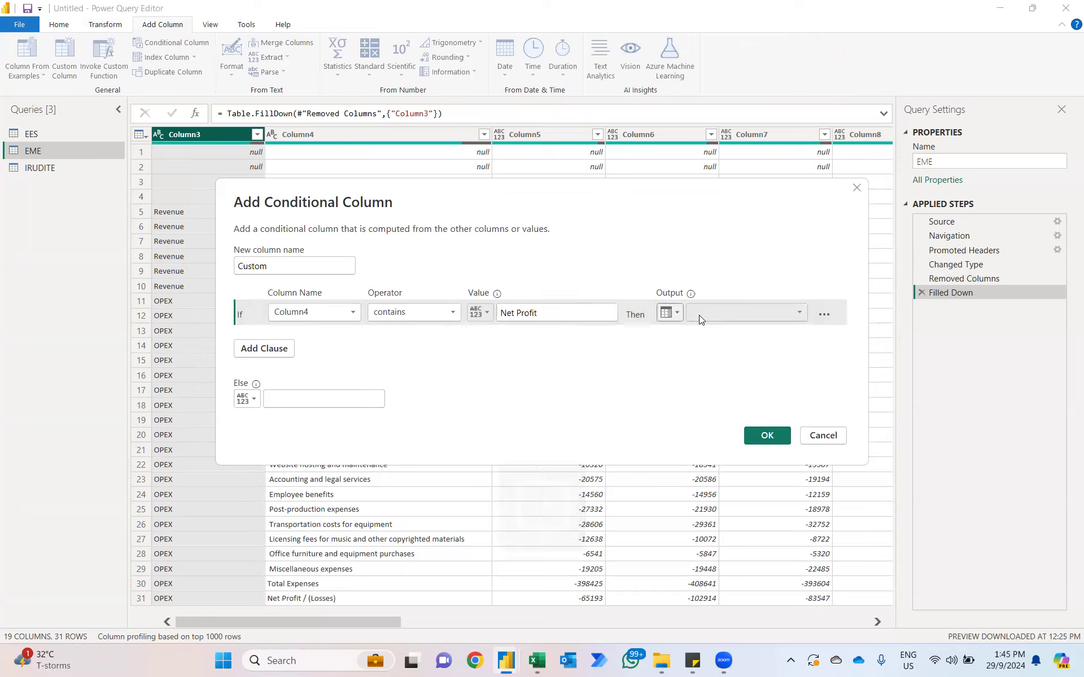
{"action": "left_click", "coordinate": [699, 315]}
{"action": "left_click", "coordinate": [708, 341]}
{"action": "left_click", "coordinate": [246, 398]}
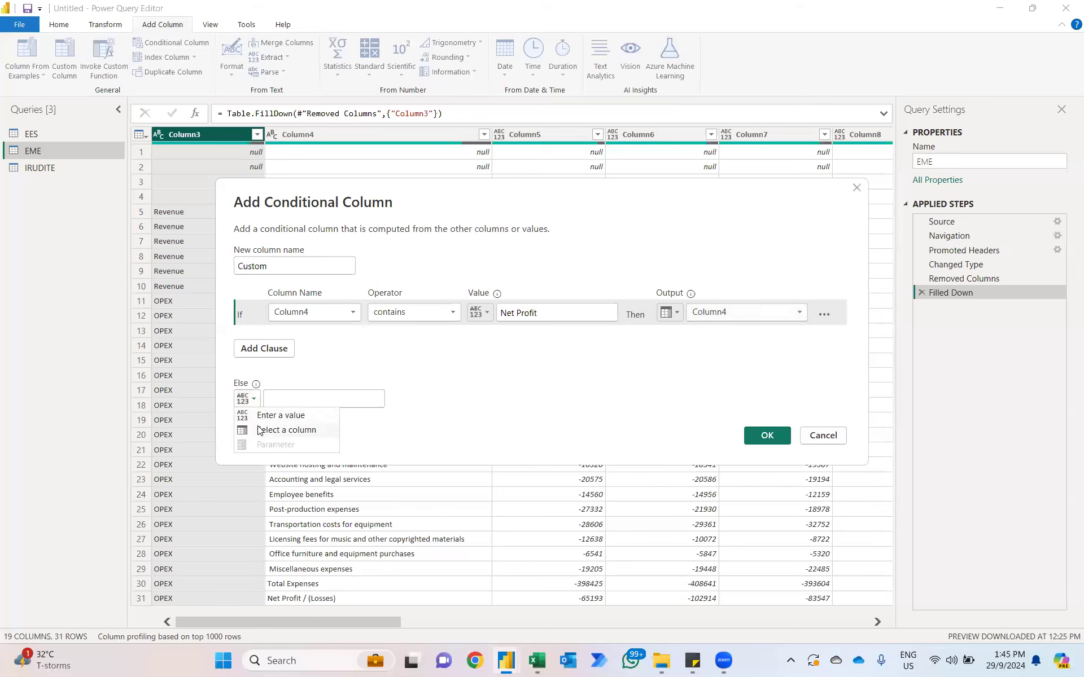
{"action": "left_click", "coordinate": [282, 430]}
{"action": "left_click", "coordinate": [356, 399]}
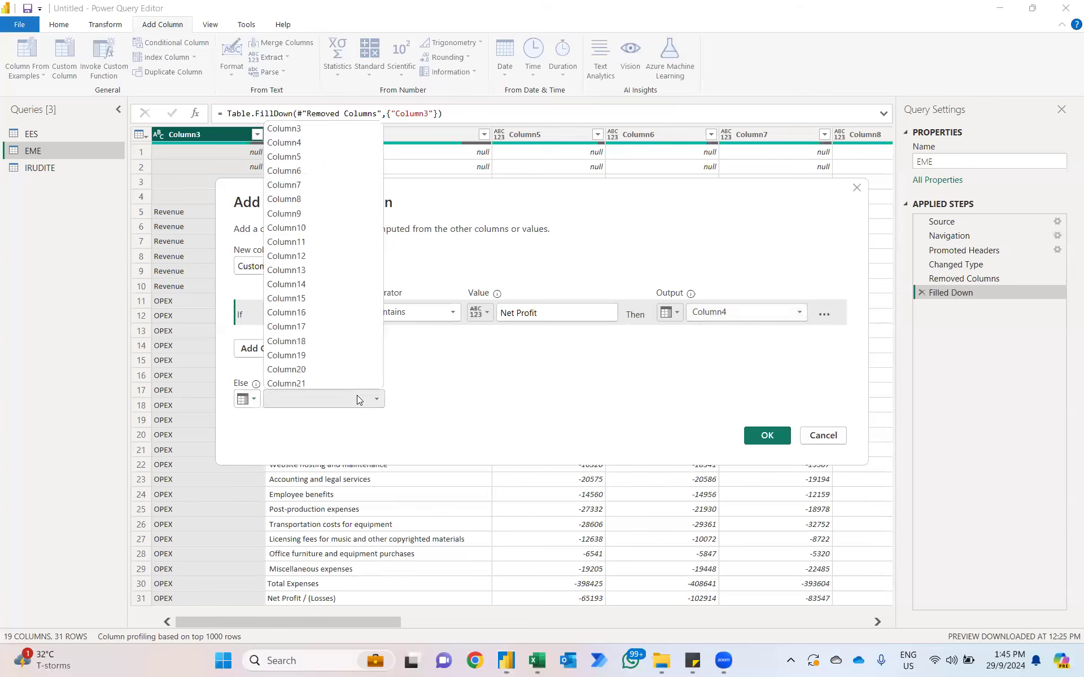
{"action": "left_click", "coordinate": [311, 128]}
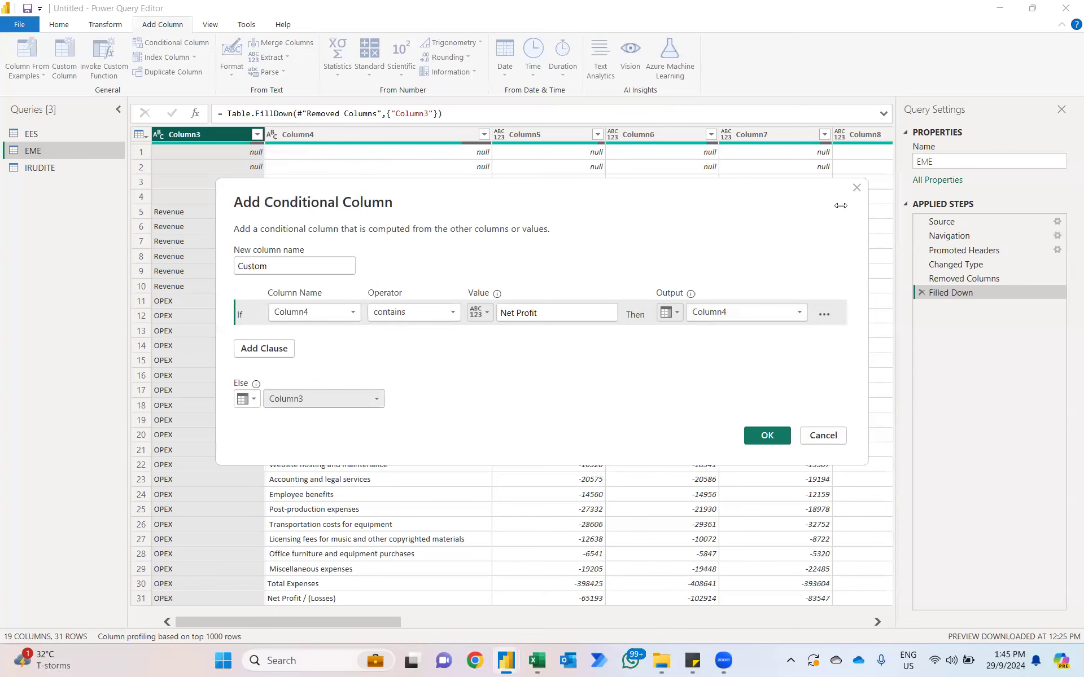
{"action": "left_click", "coordinate": [767, 435]}
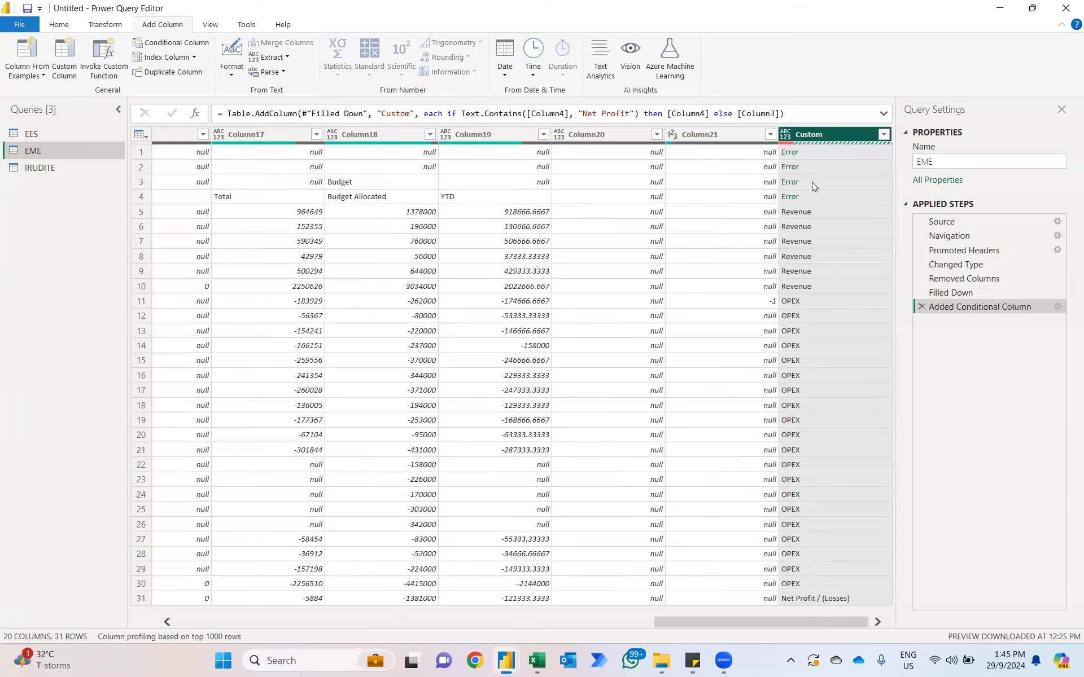
Step: Move the Custom column to the beginning of the EME table
{"action": "right_click", "coordinate": [828, 135]}
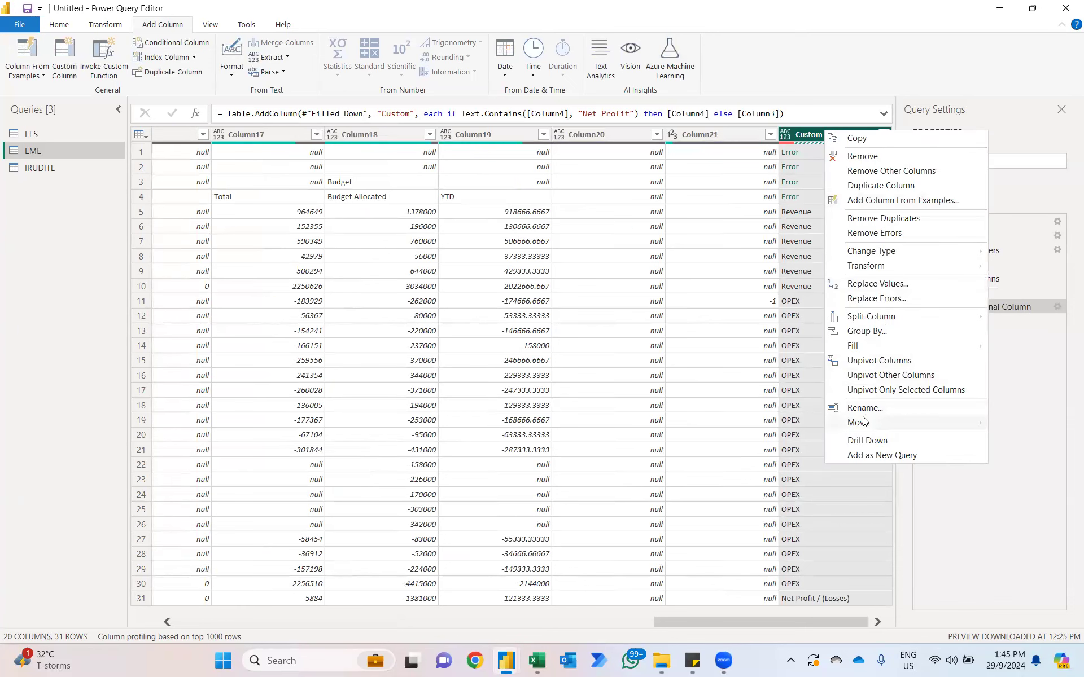
{"action": "mouse_move", "coordinate": [864, 422]}
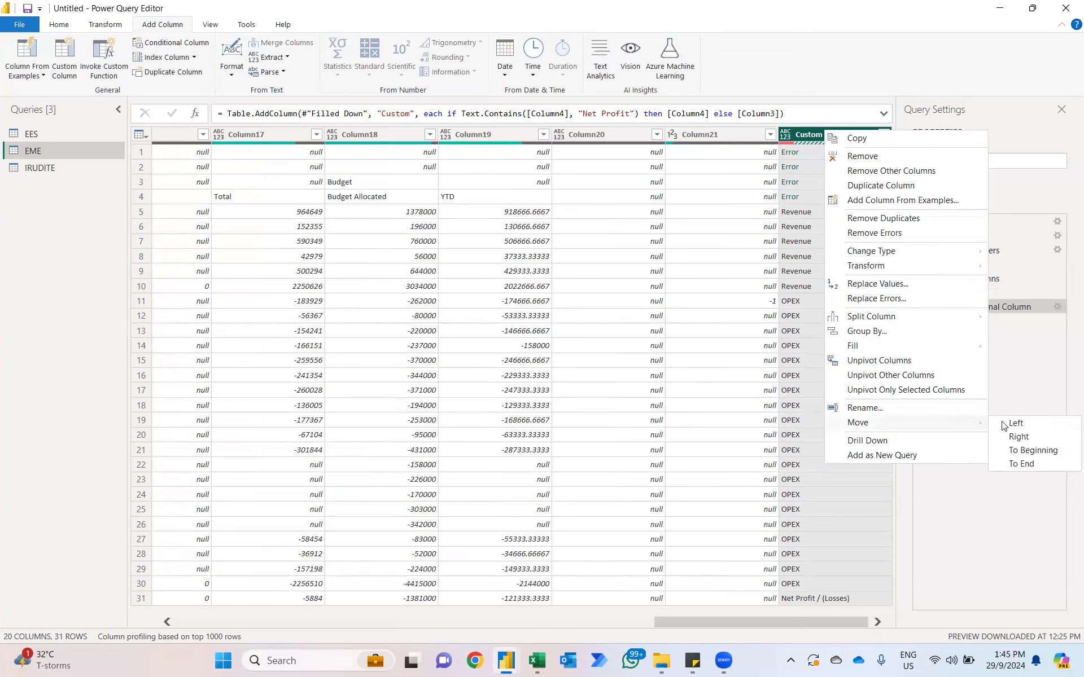
{"action": "left_click", "coordinate": [1038, 450]}
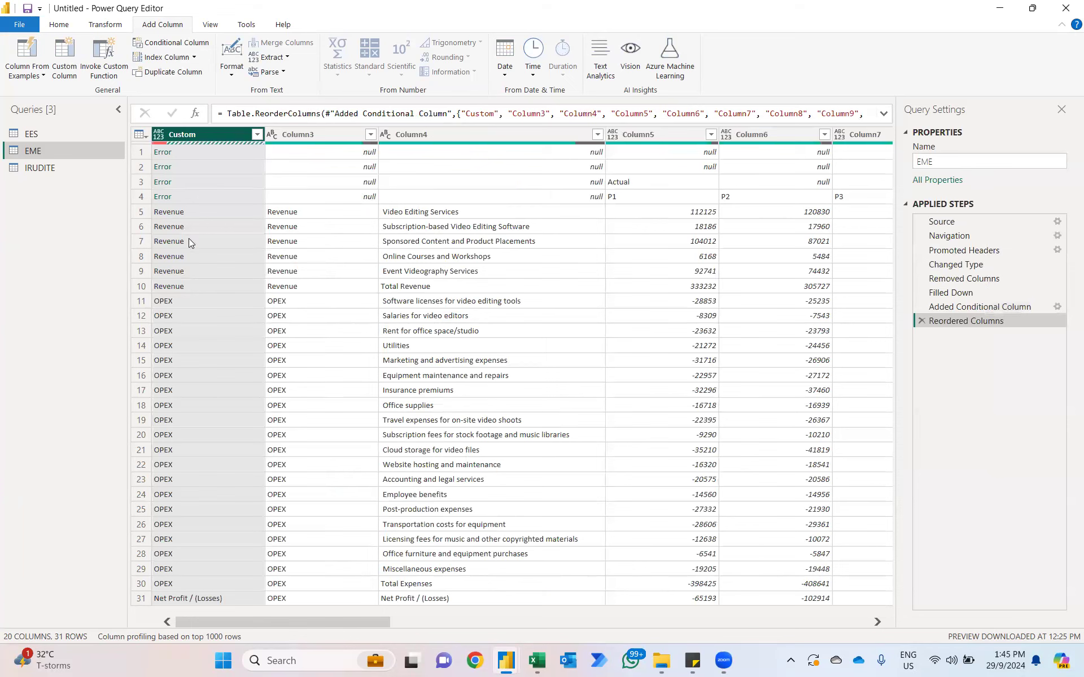
Step: Remove Column3 from the EME table and transpose the table
{"action": "left_click", "coordinate": [317, 138]}
{"action": "key", "text": "Delete"}
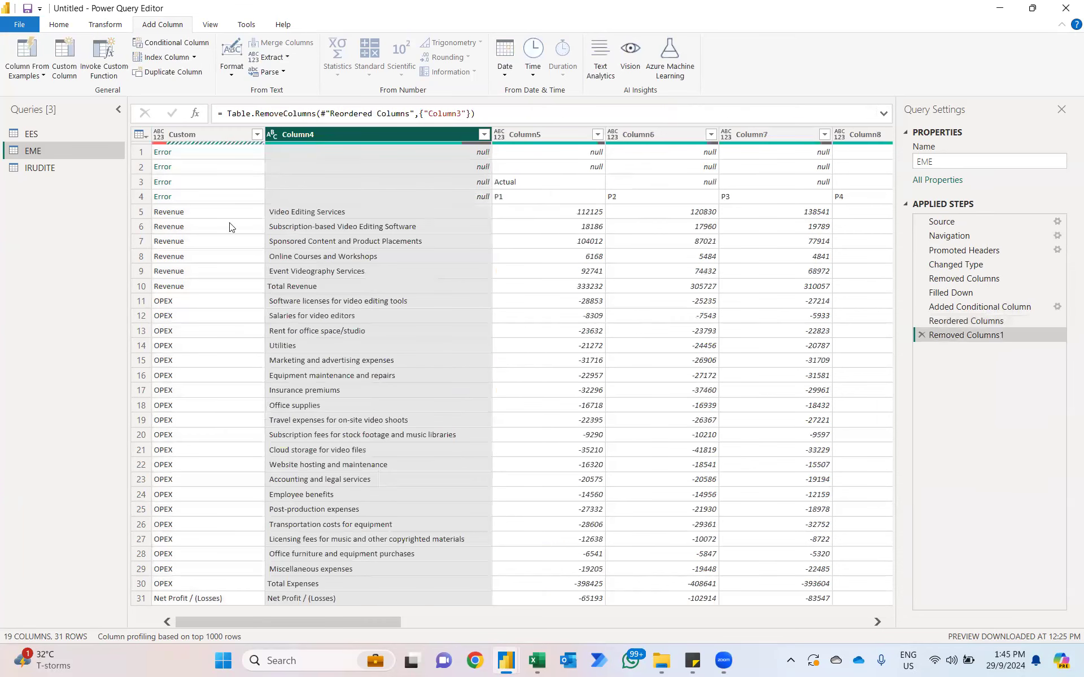
{"action": "left_click", "coordinate": [105, 26]}
{"action": "left_click", "coordinate": [106, 42]}
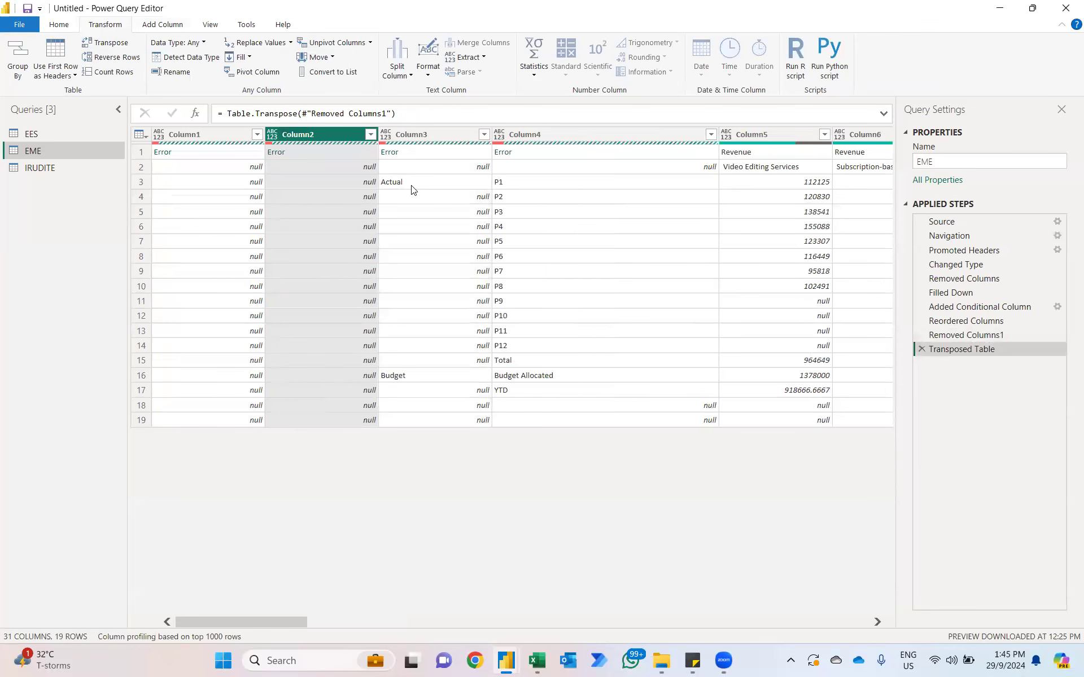
Step: Remove the empty Column1 and Column2 from the transposed EME table
{"action": "left_click", "coordinate": [219, 134]}
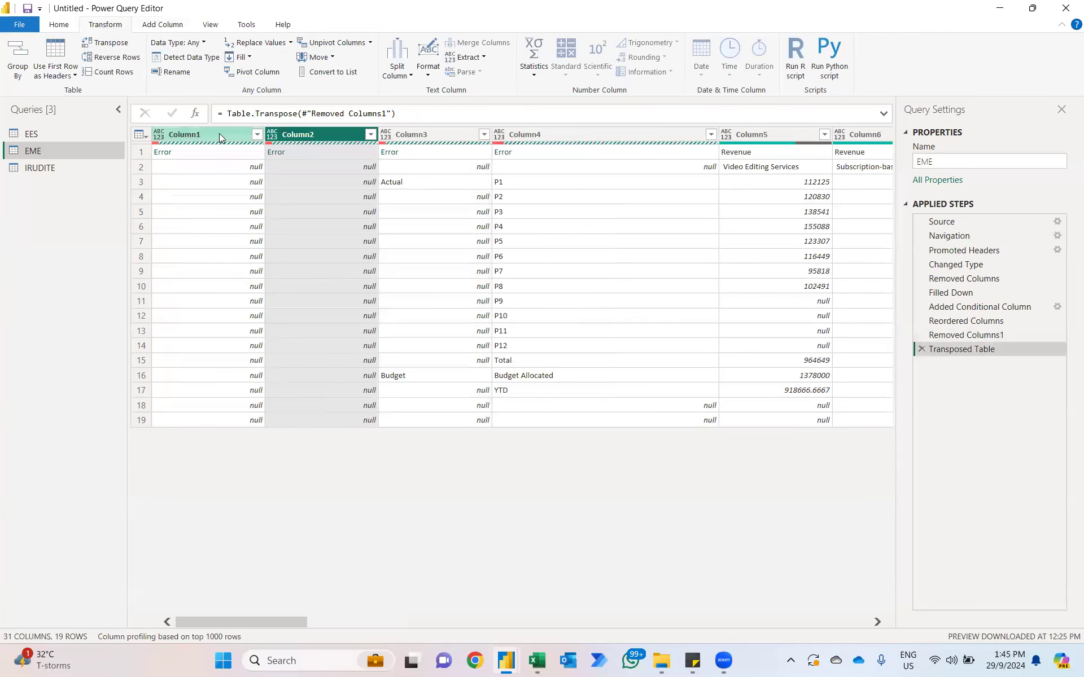
{"action": "key", "text": "shift+Right"}
{"action": "key", "text": "Delete"}
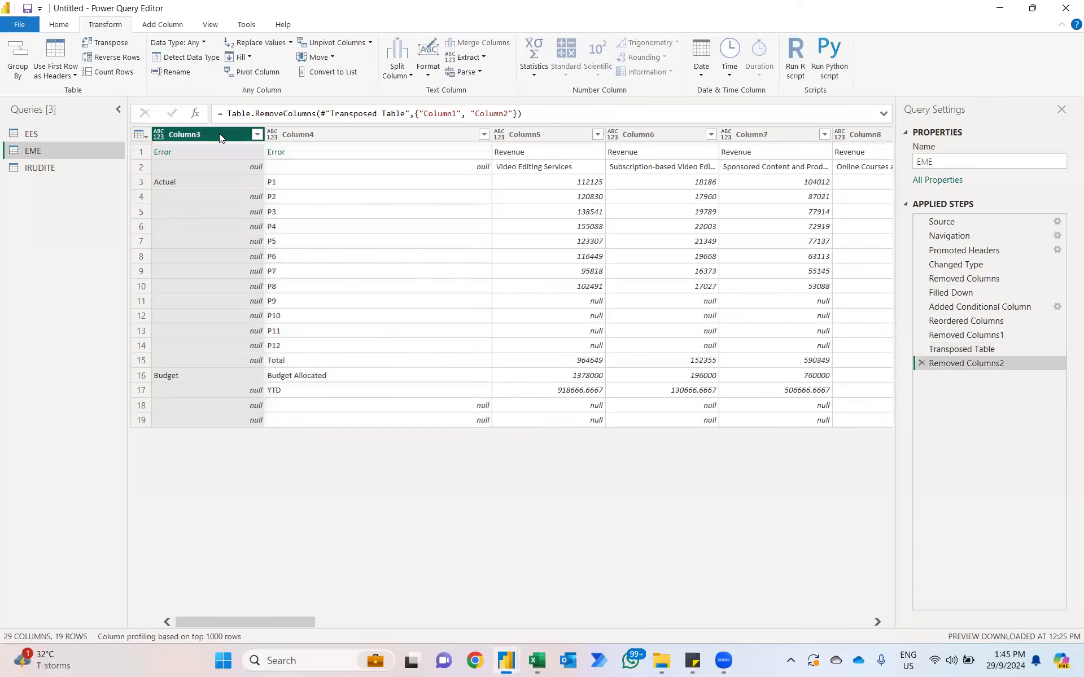
Step: Try filling the Actual and Budget labels up Column3, and discard that fill step
{"action": "right_click", "coordinate": [197, 134]}
{"action": "mouse_move", "coordinate": [265, 350]}
{"action": "left_click", "coordinate": [386, 362]}
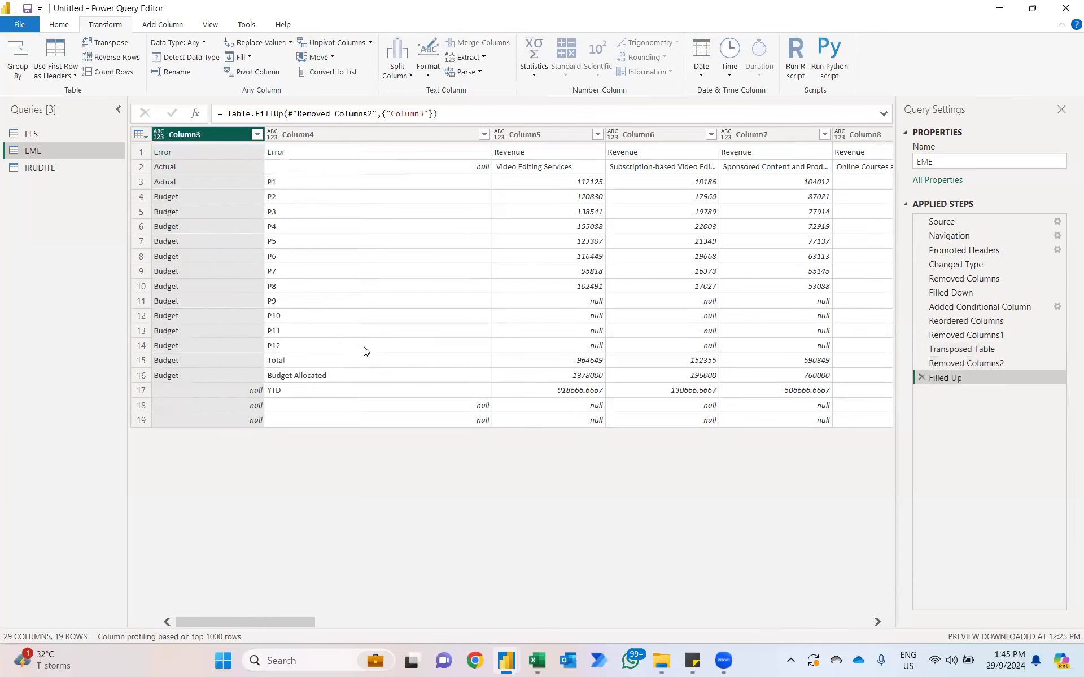
{"action": "key", "text": "alt+Tab"}
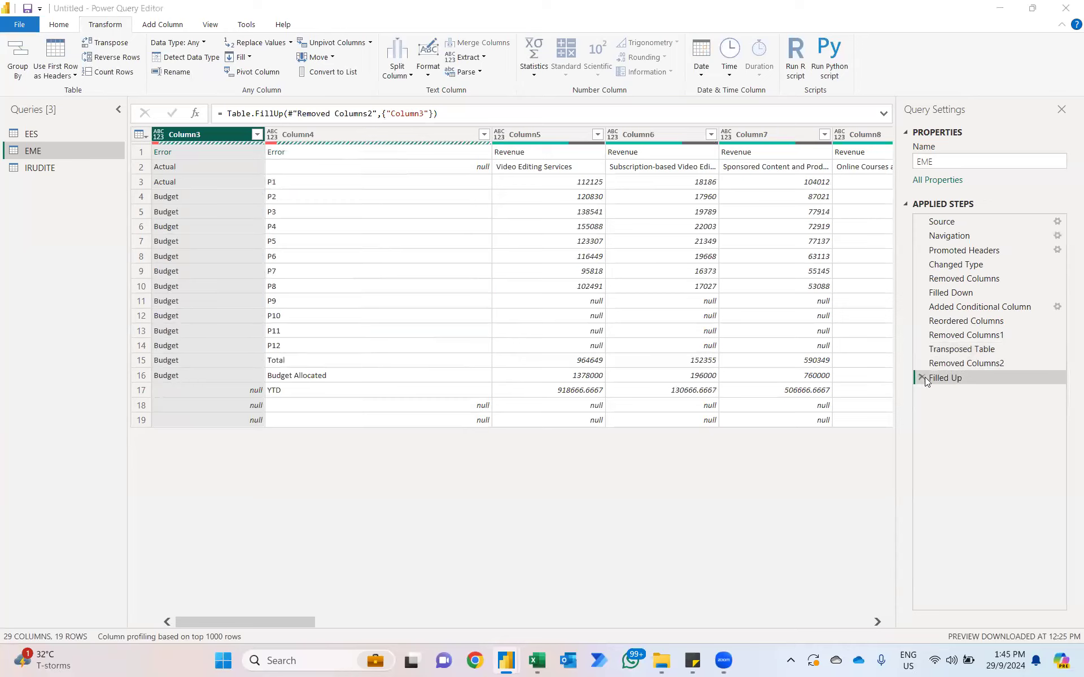
{"action": "left_click", "coordinate": [954, 363]}
Step: Fill the Actual and Budget labels down Column3 and remove the bottom 2 rows of the EME table
{"action": "right_click", "coordinate": [187, 134]}
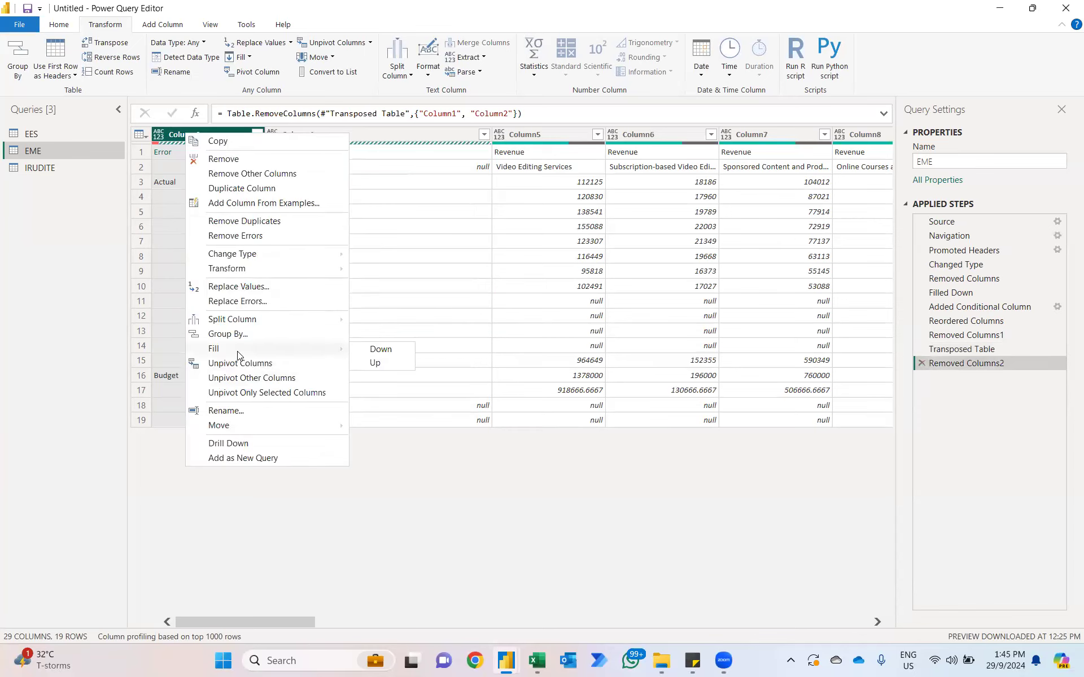
{"action": "left_click", "coordinate": [366, 354]}
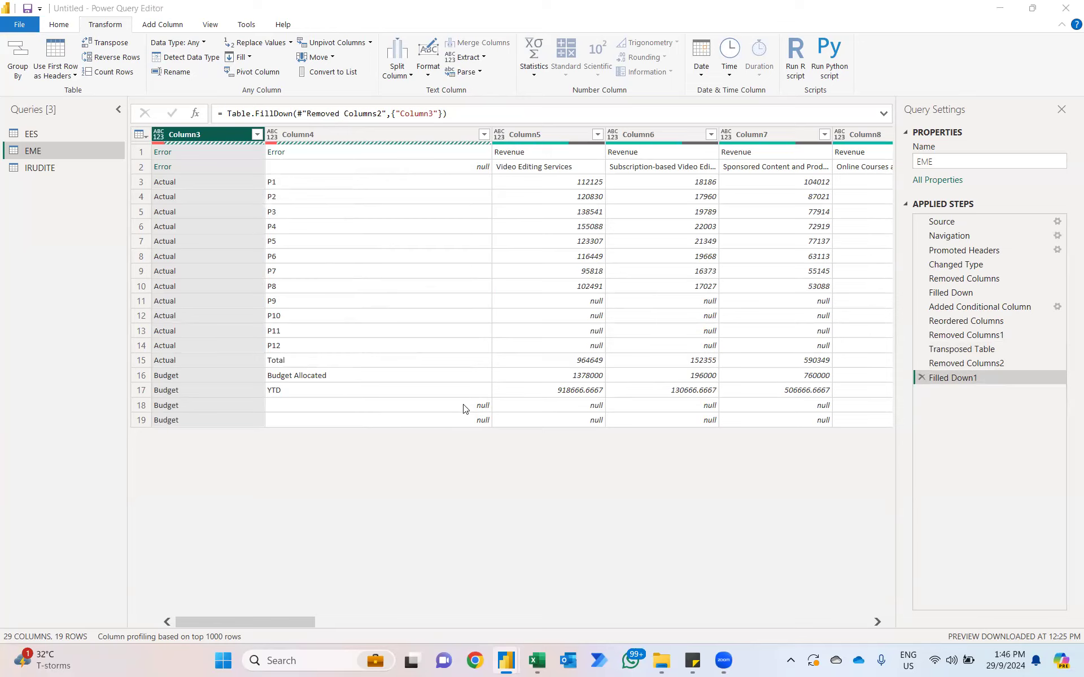
{"action": "left_click", "coordinate": [60, 25]}
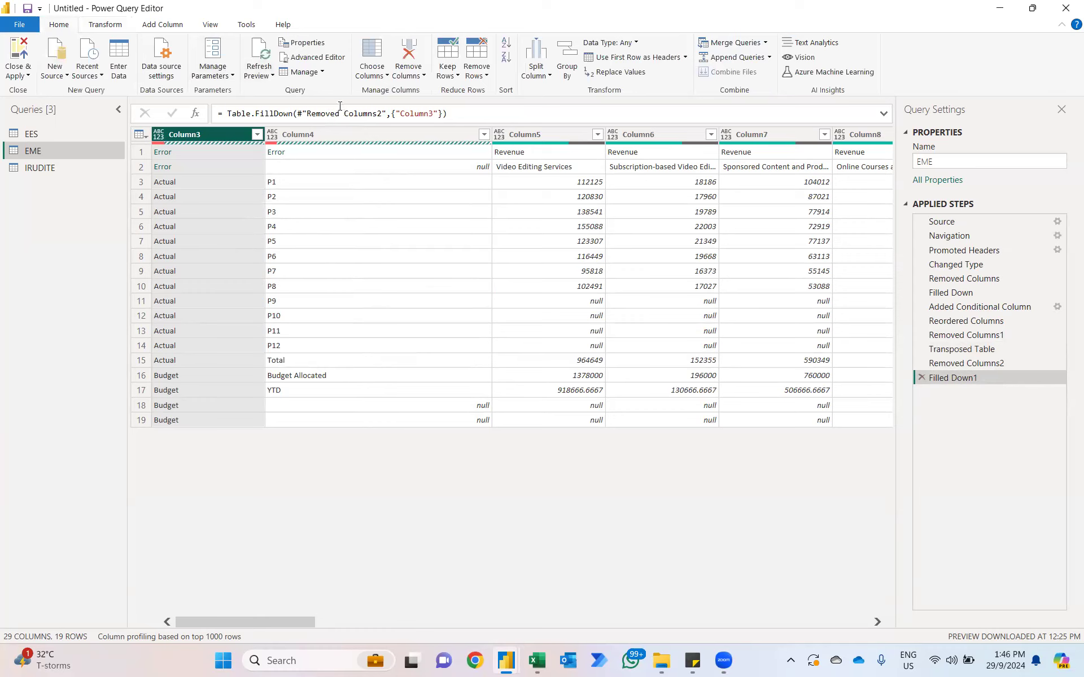
{"action": "left_click", "coordinate": [476, 67]}
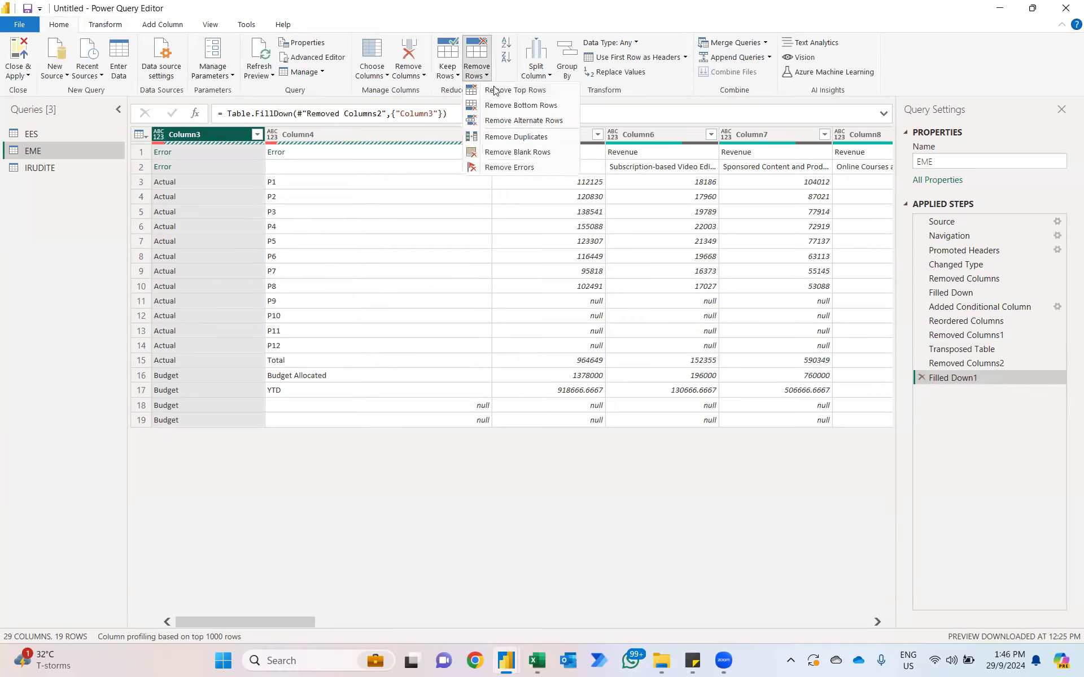
{"action": "left_click", "coordinate": [510, 107]}
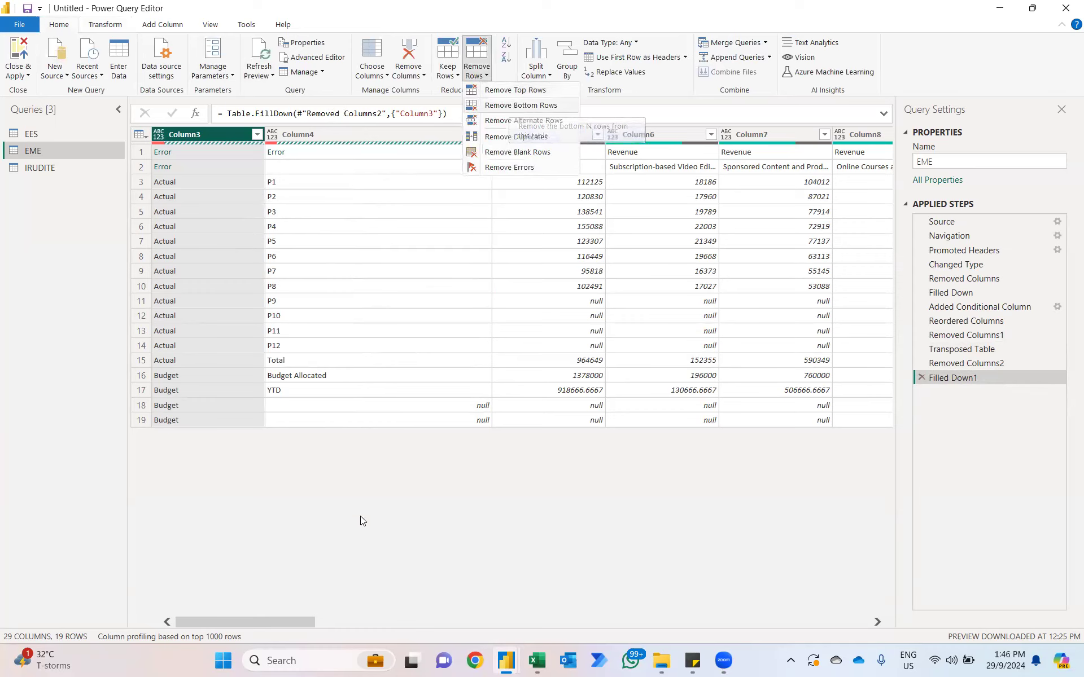
{"action": "type", "text": "2"}
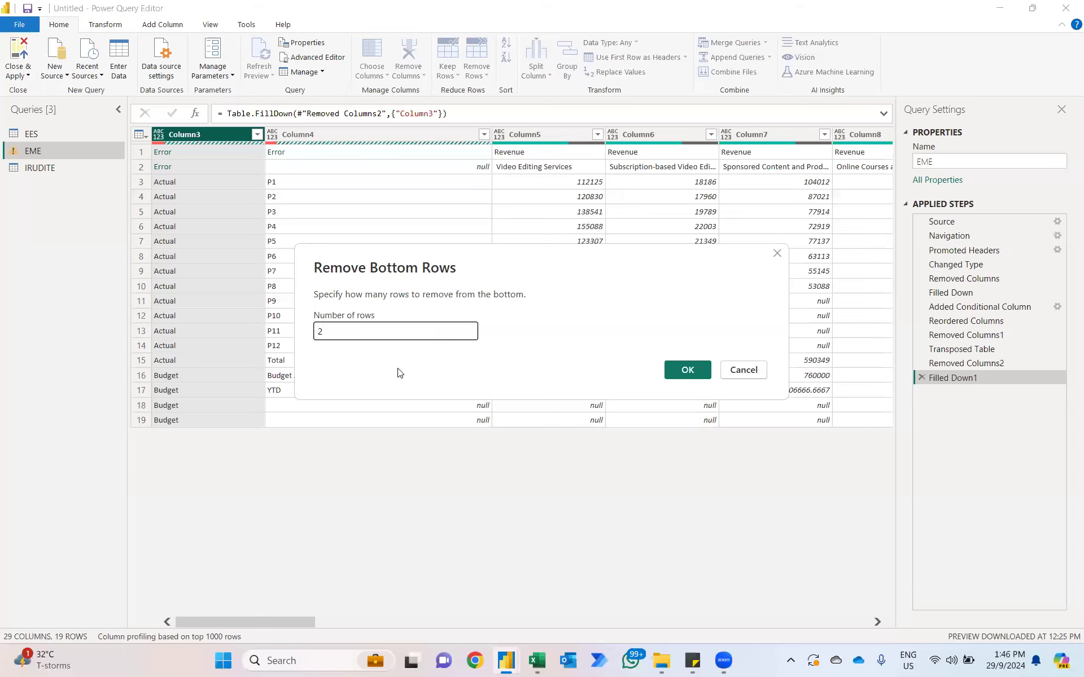
{"action": "left_click", "coordinate": [688, 371]}
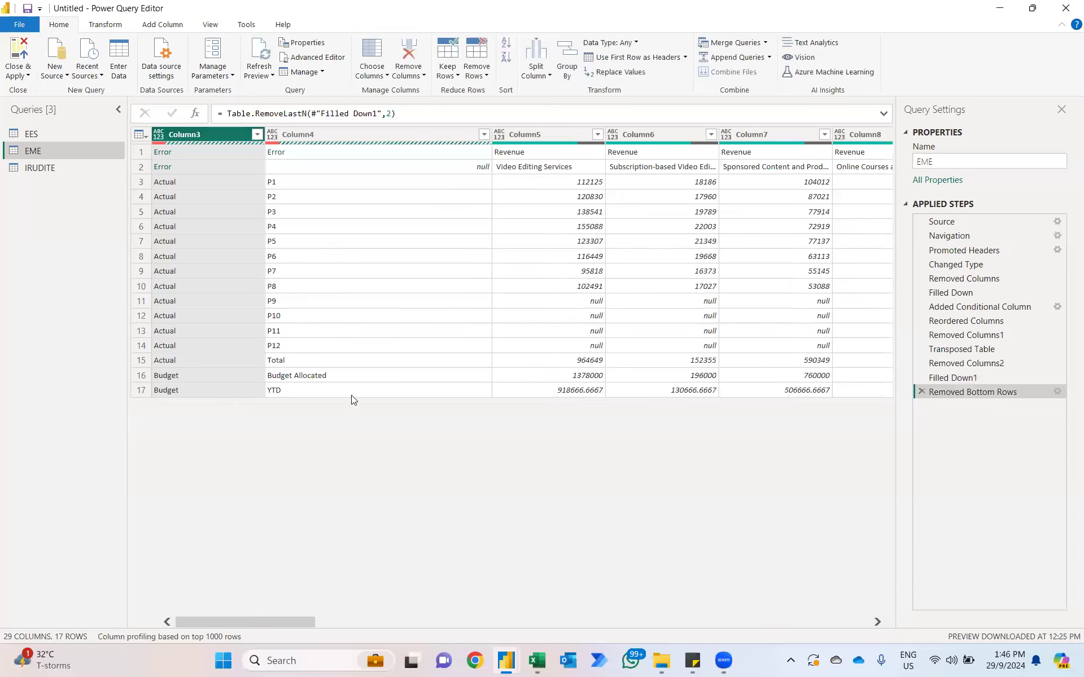
Step: Merge Column3 and Column4 into one column named Merged, using an equals sign as the separator
{"action": "left_click", "coordinate": [326, 136], "text": "ctrl"}
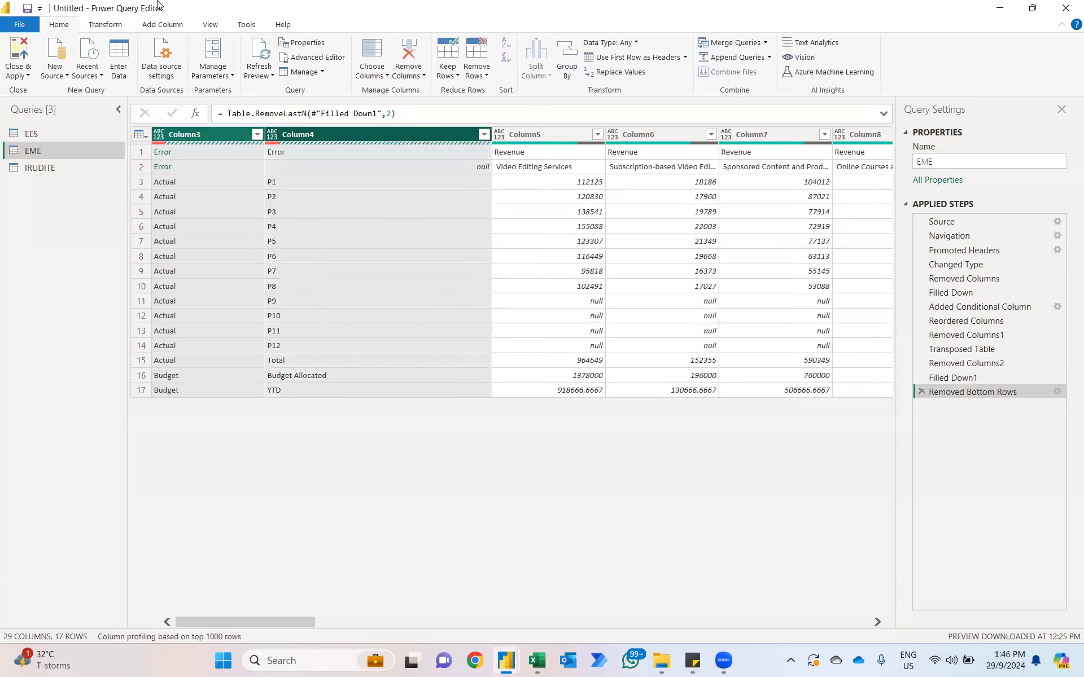
{"action": "left_click", "coordinate": [97, 25]}
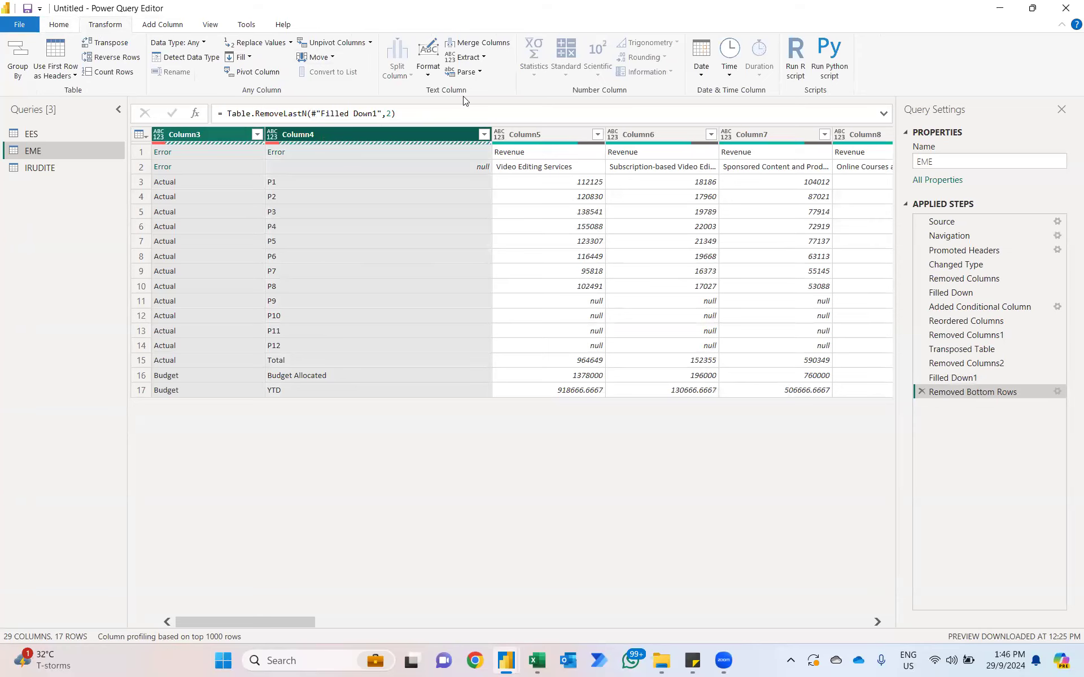
{"action": "left_click", "coordinate": [479, 42]}
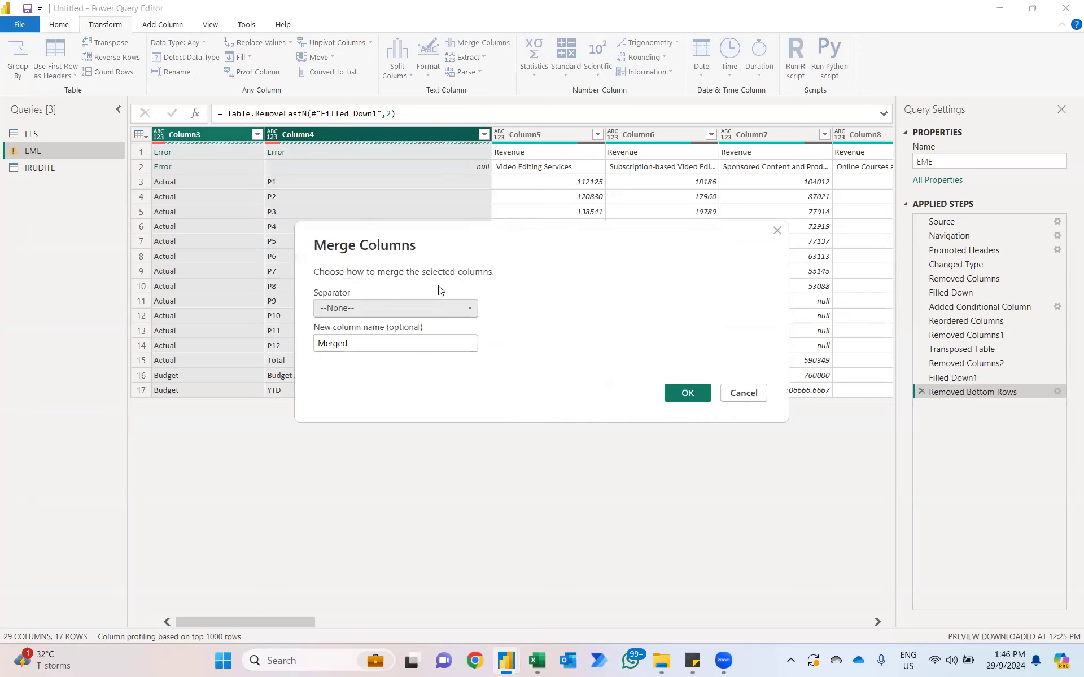
{"action": "left_click", "coordinate": [393, 308]}
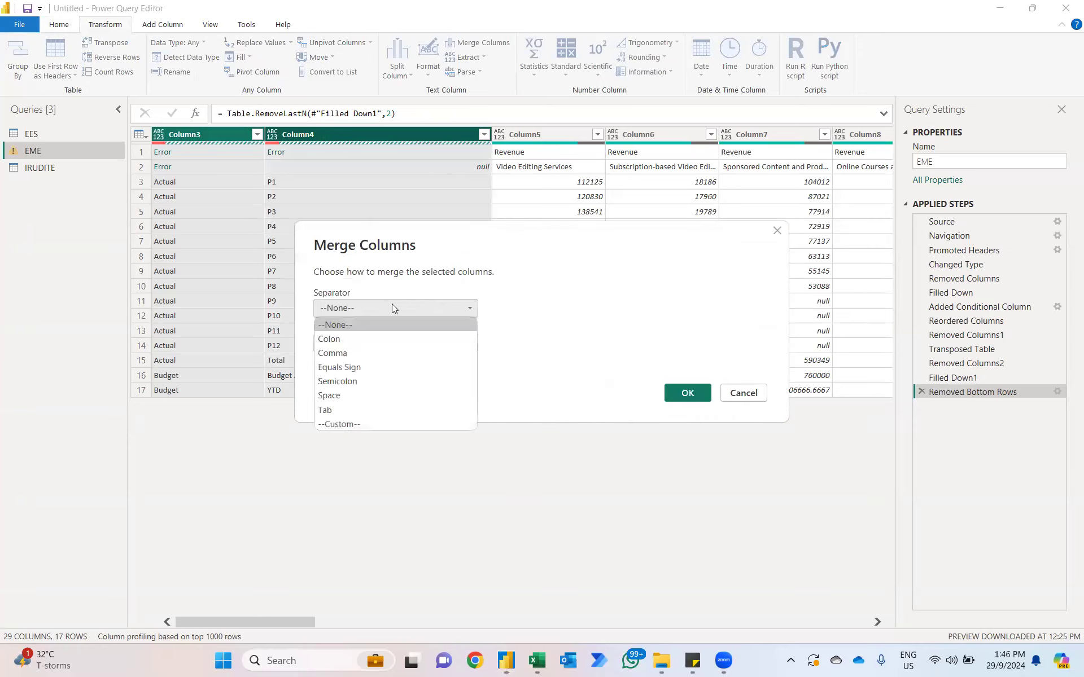
{"action": "left_click", "coordinate": [332, 367]}
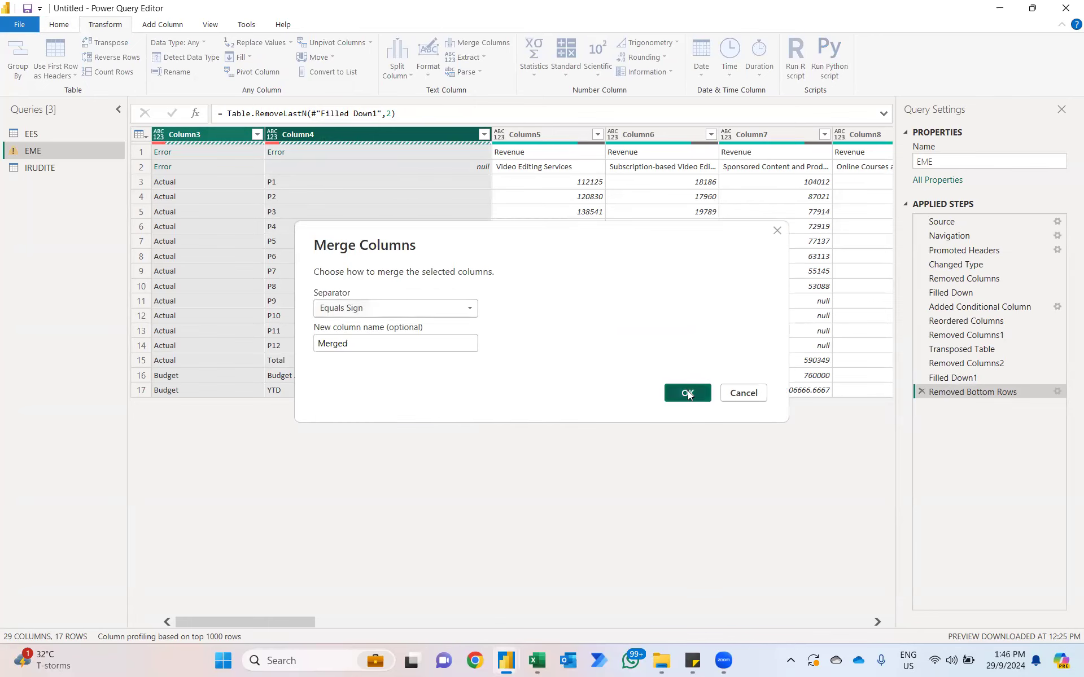
{"action": "left_click", "coordinate": [687, 394]}
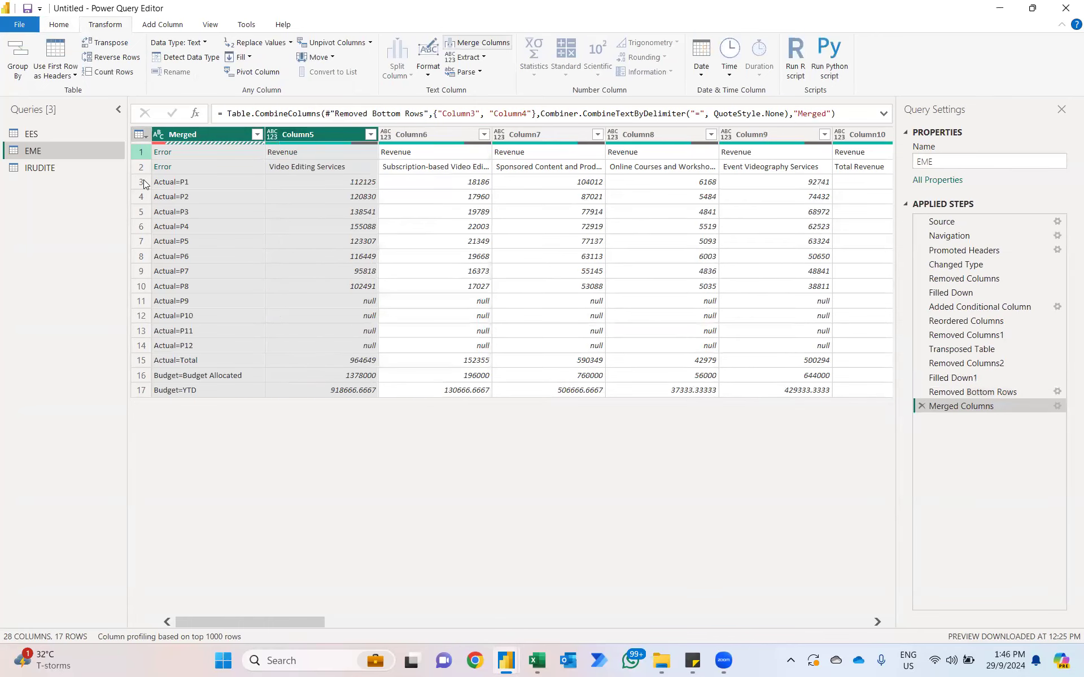
Step: Transpose the EME table back and promote its first row to headers
{"action": "left_click", "coordinate": [104, 41]}
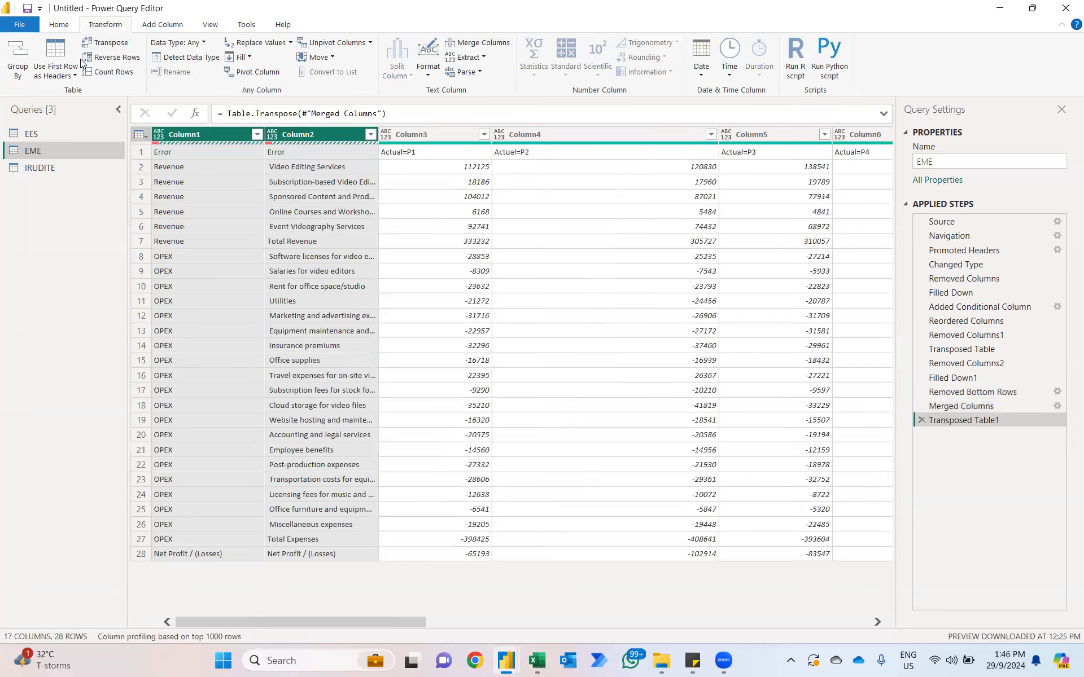
{"action": "left_click", "coordinate": [61, 54]}
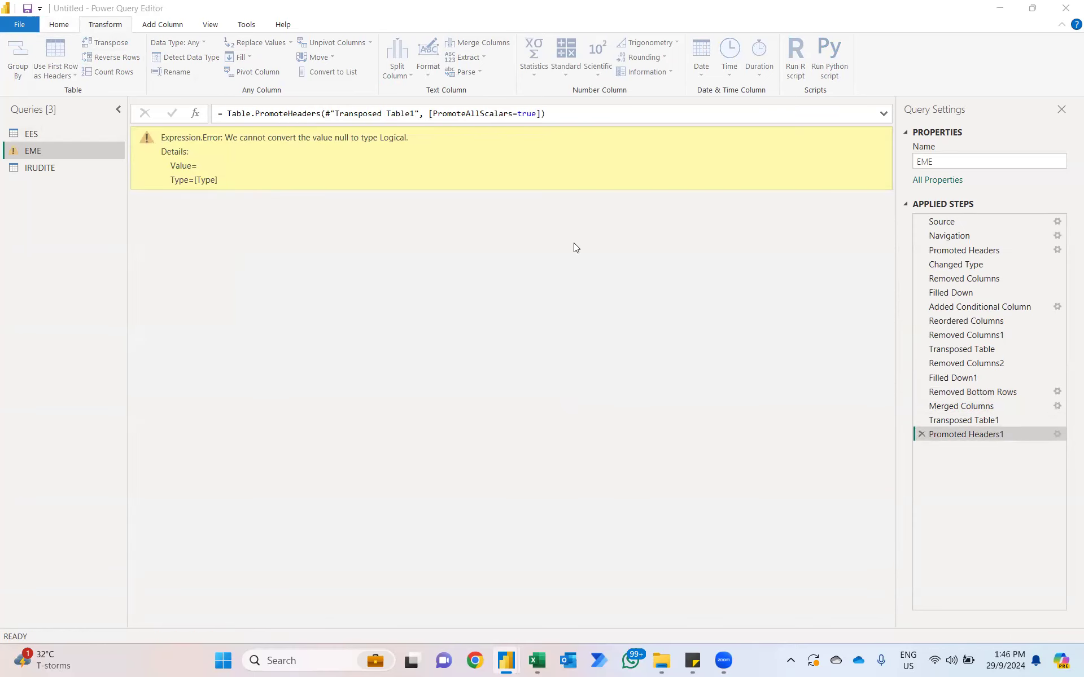
Step: Edit the EME query's conditional column step so its condition is Column4 equals "Net Profit / (Losses)"
{"action": "left_click", "coordinate": [980, 306]}
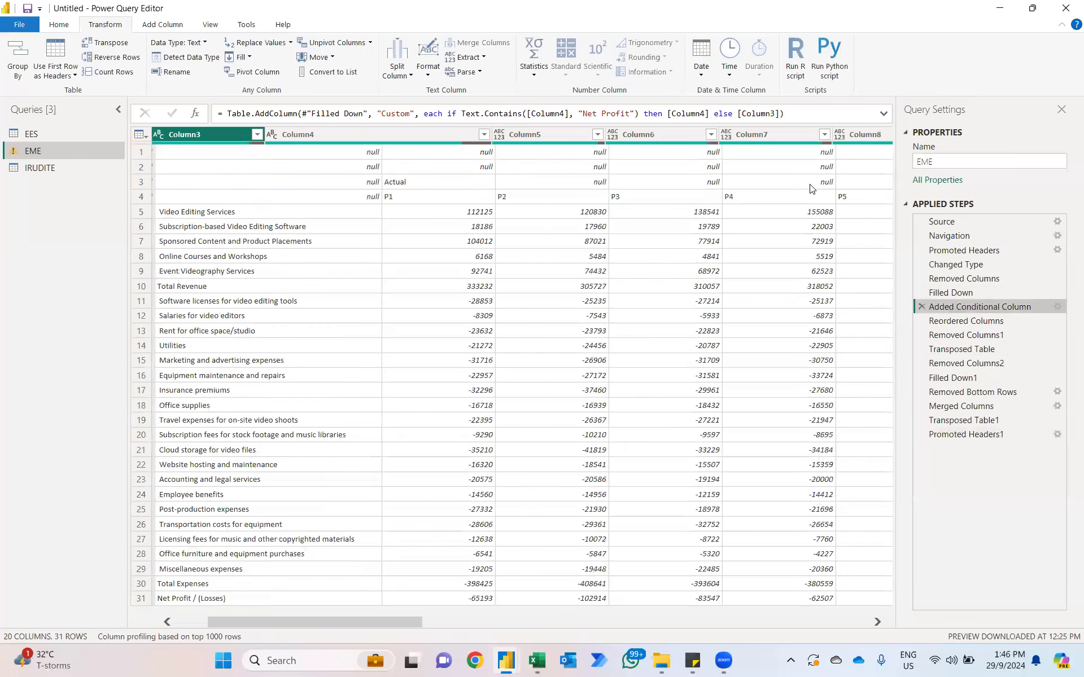
{"action": "left_click", "coordinate": [1057, 306]}
{"action": "left_click", "coordinate": [428, 313]}
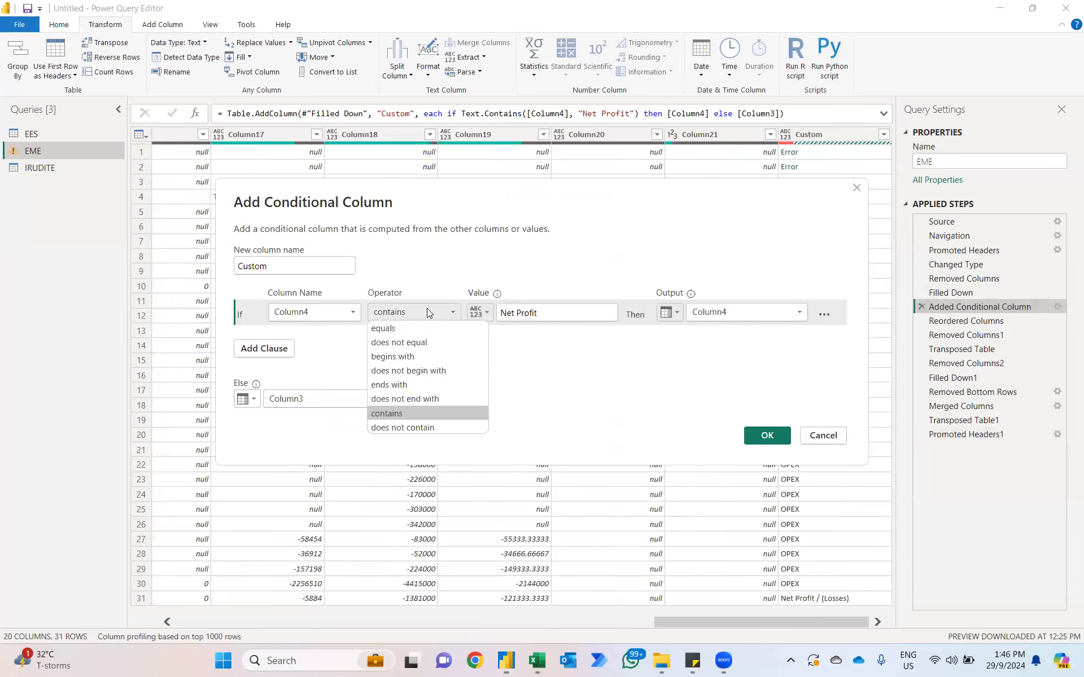
{"action": "left_click", "coordinate": [393, 328]}
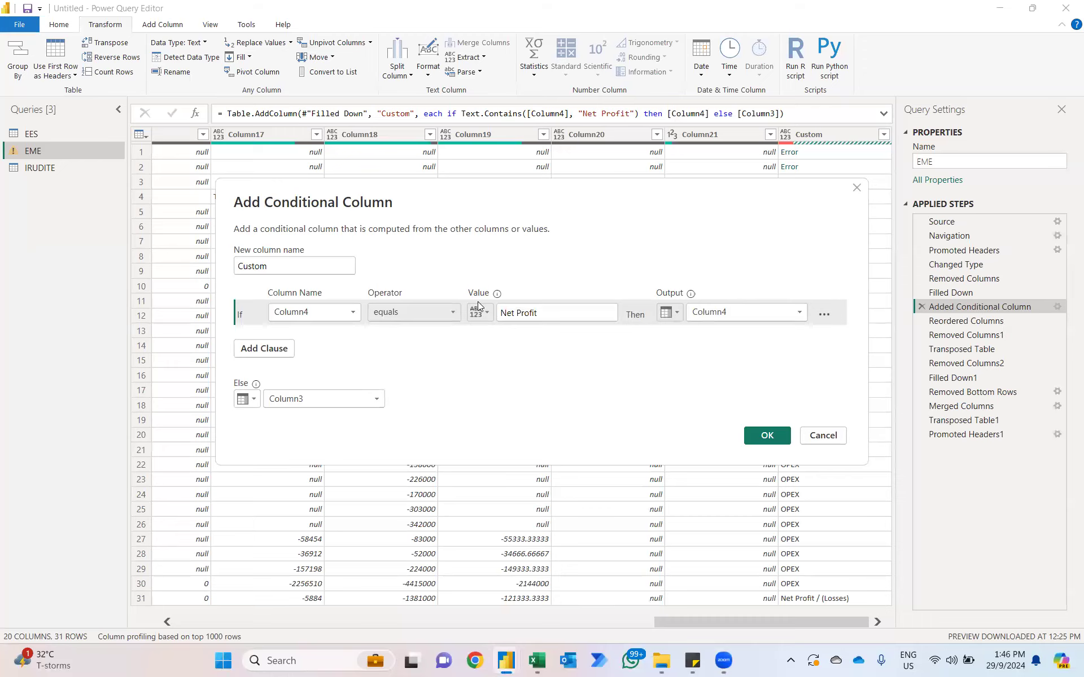
{"action": "left_click", "coordinate": [562, 316]}
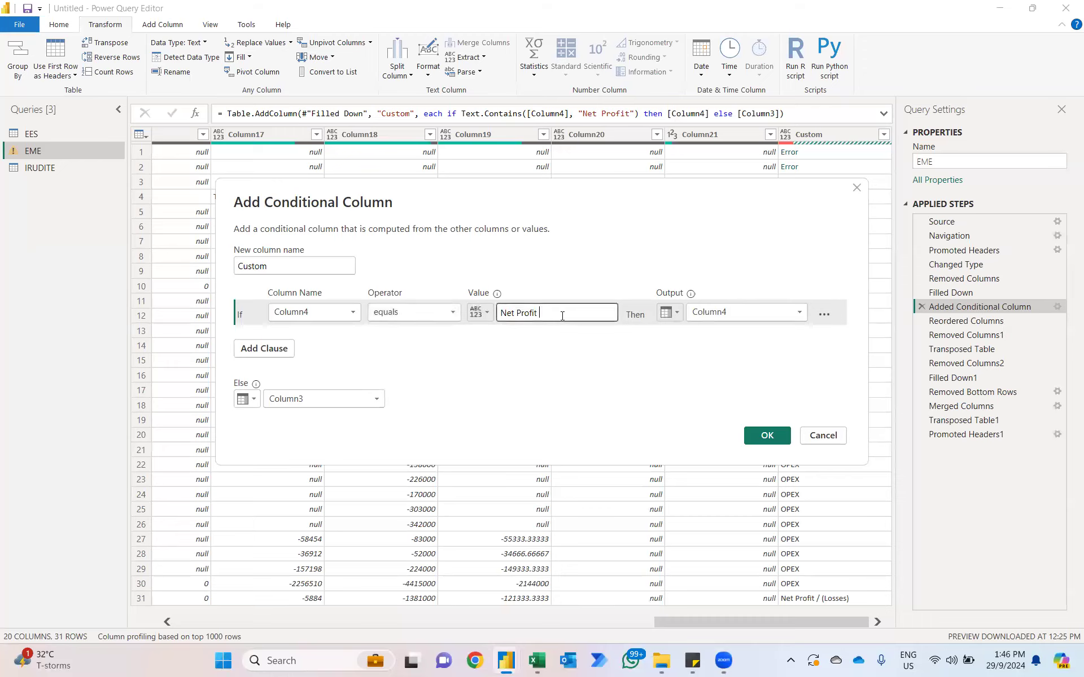
{"action": "type", "text": "/ ("}
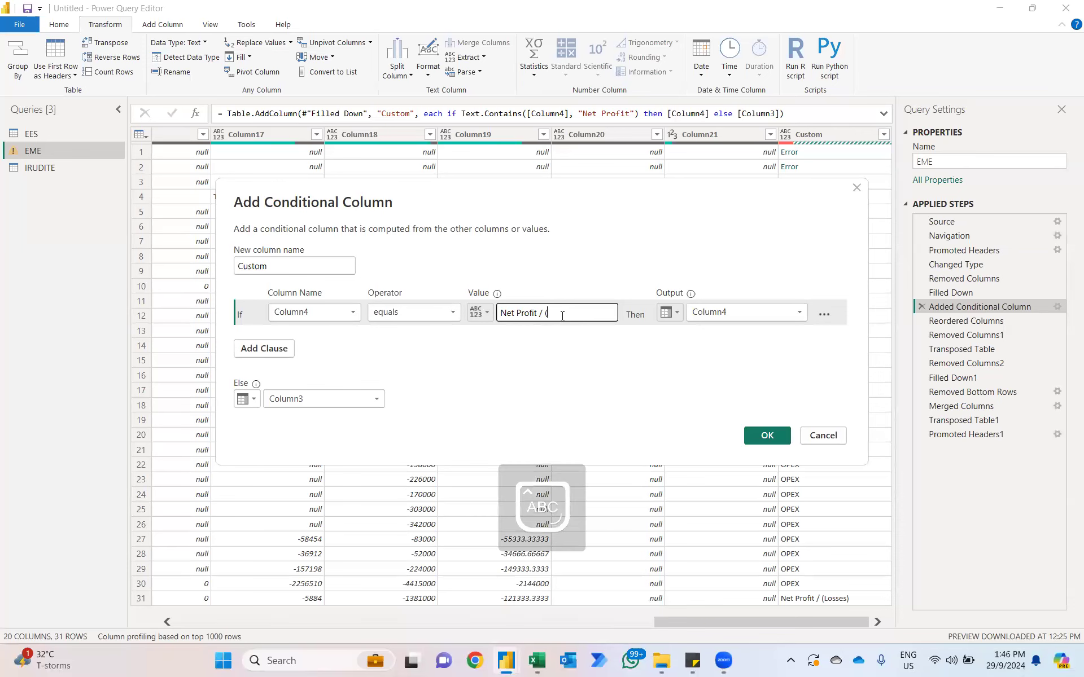
{"action": "type", "text": "Losses"}
{"action": "left_click", "coordinate": [768, 435]}
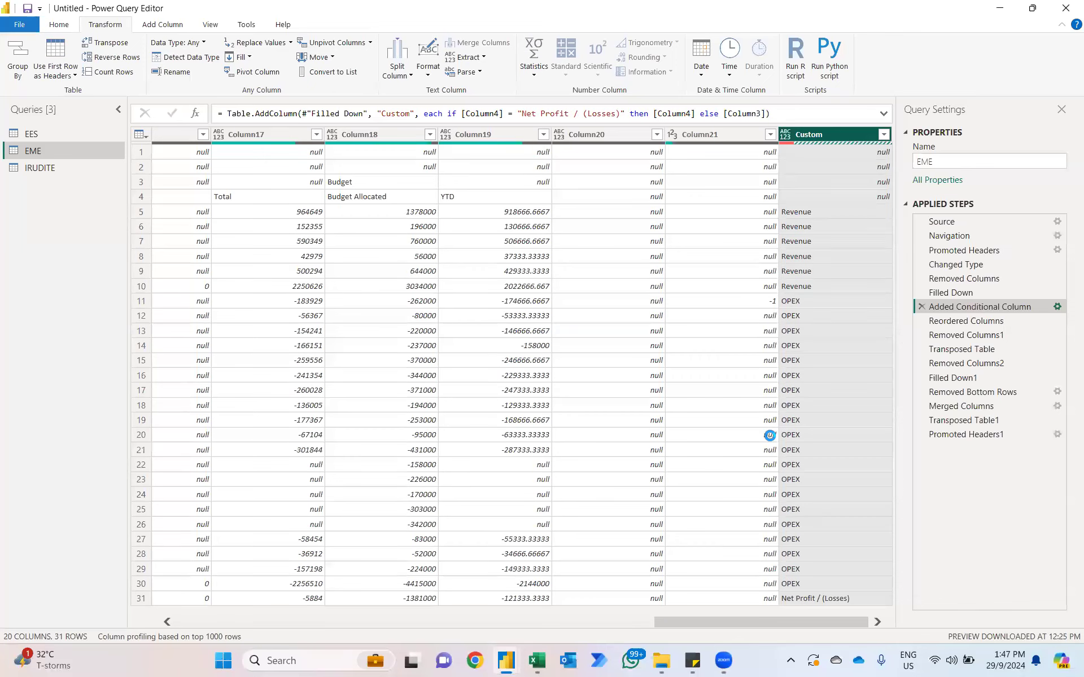
Step: Return to the Promoted Headers1 step and unpivot all columns other than "=" and "=_1"
{"action": "left_click", "coordinate": [960, 434]}
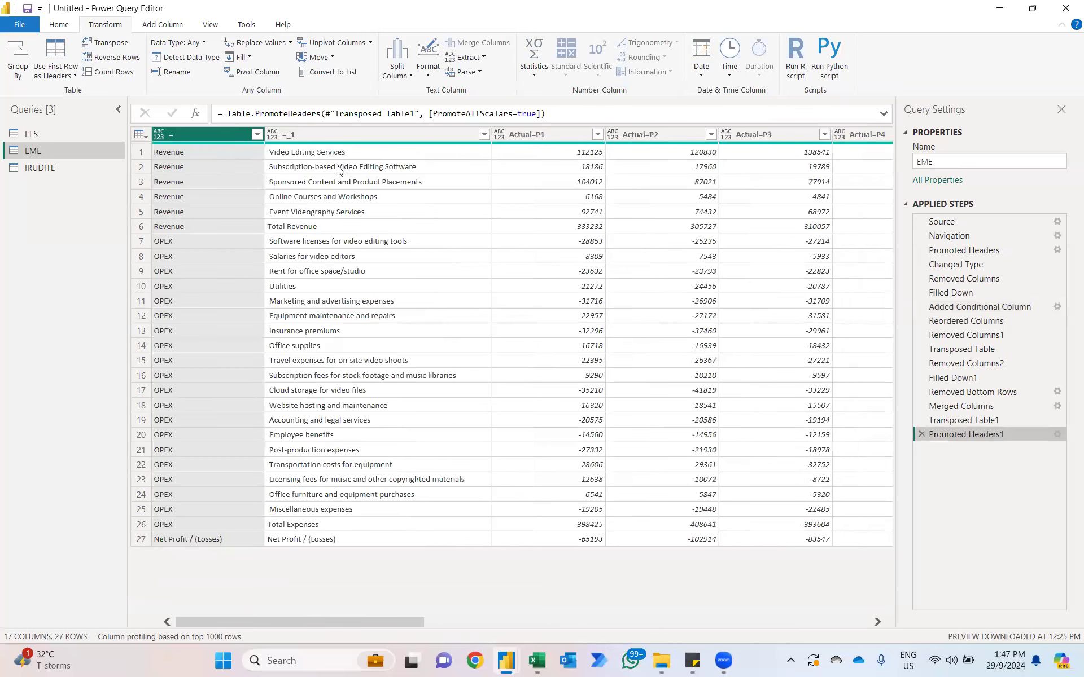
{"action": "left_click", "coordinate": [321, 135], "text": "ctrl"}
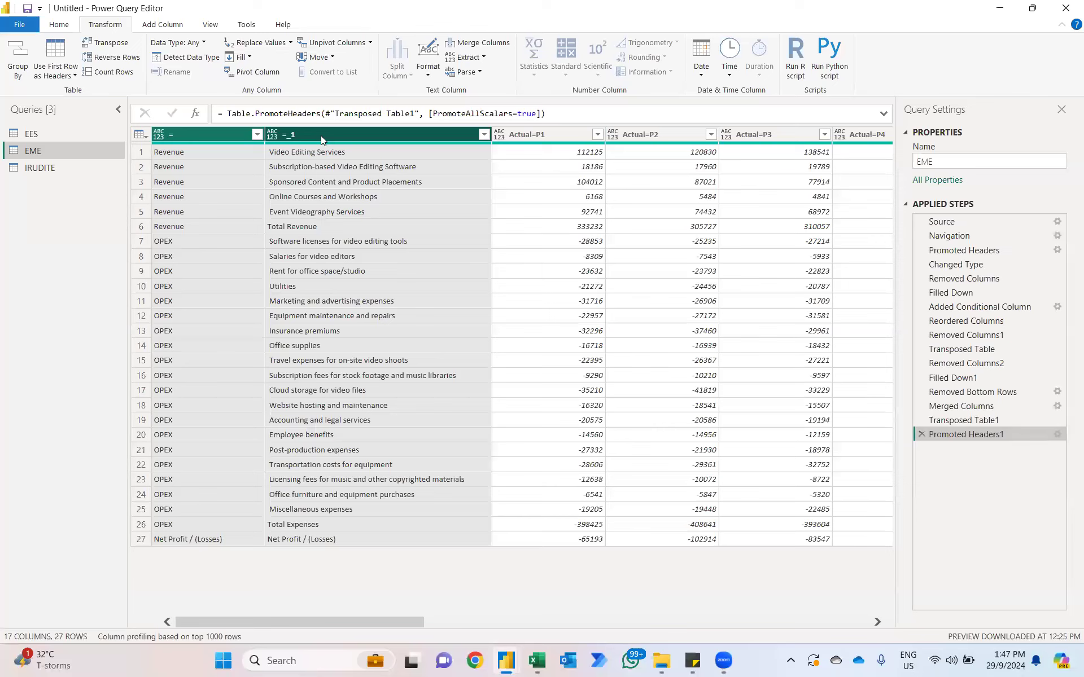
{"action": "right_click", "coordinate": [321, 136]}
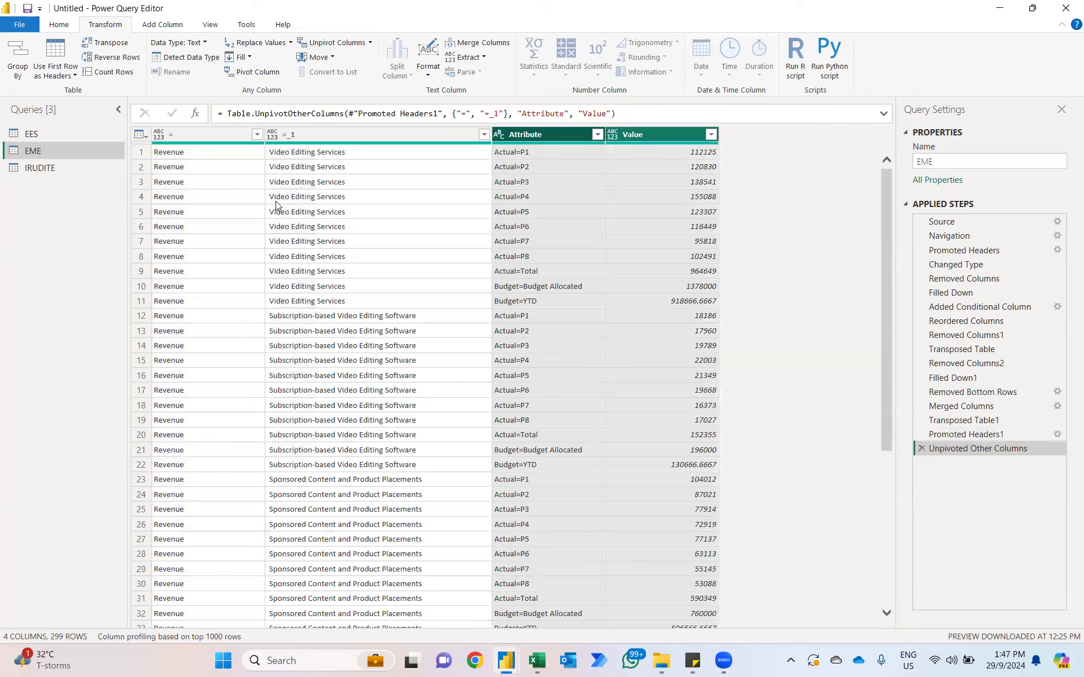
{"action": "left_click", "coordinate": [366, 352]}
Step: Split the Attribute column by the equals sign delimiter at each occurrence
{"action": "left_click", "coordinate": [515, 135]}
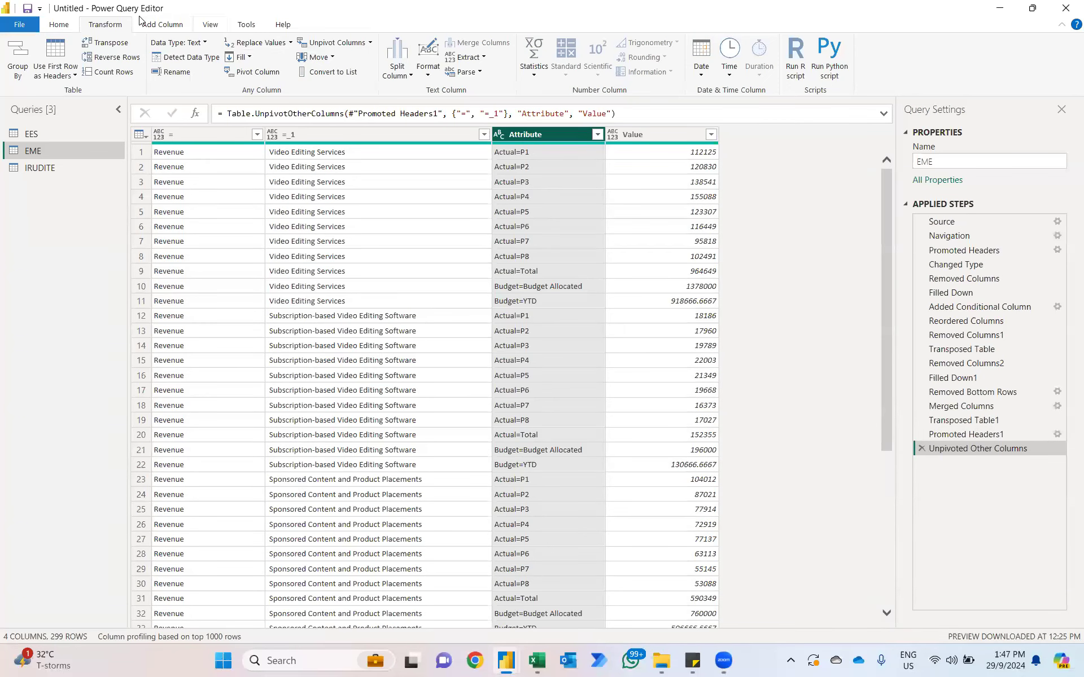
{"action": "left_click", "coordinate": [388, 50]}
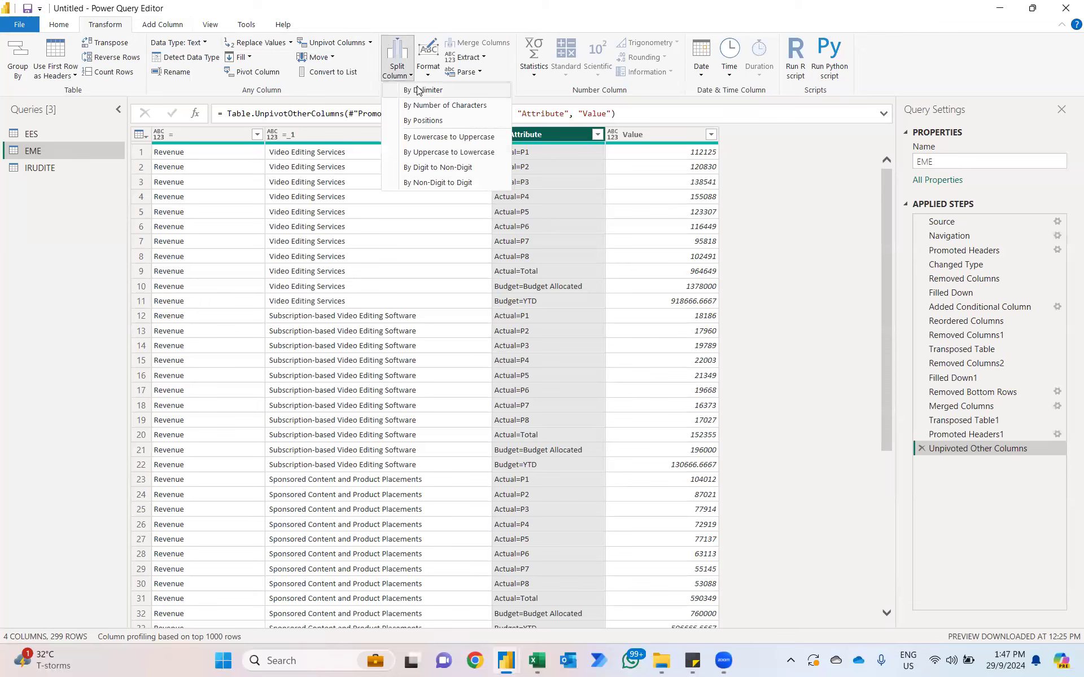
{"action": "left_click", "coordinate": [422, 90]}
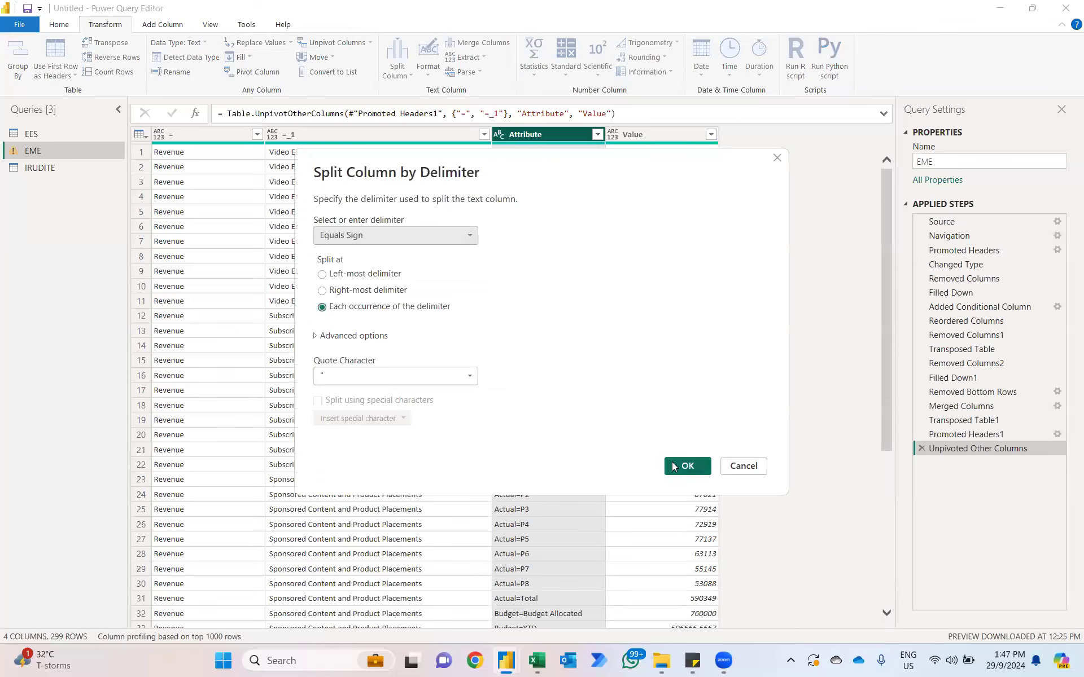
{"action": "left_click", "coordinate": [676, 466]}
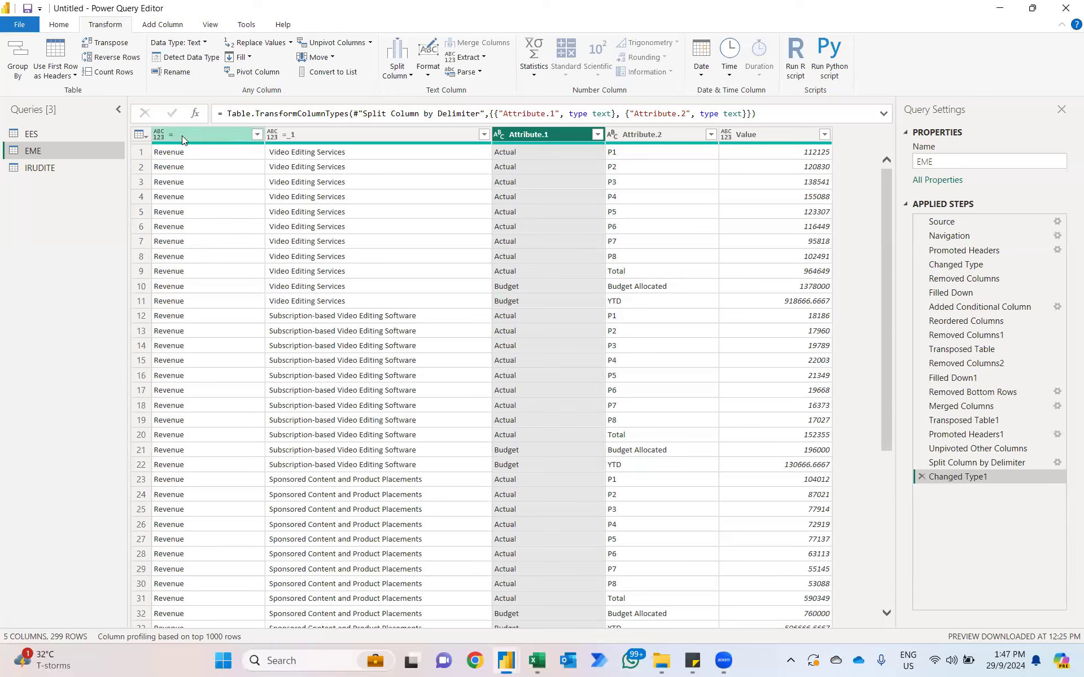
Step: Rename the EME query's "=" column as "P&L Items"
{"action": "left_click", "coordinate": [256, 135]}
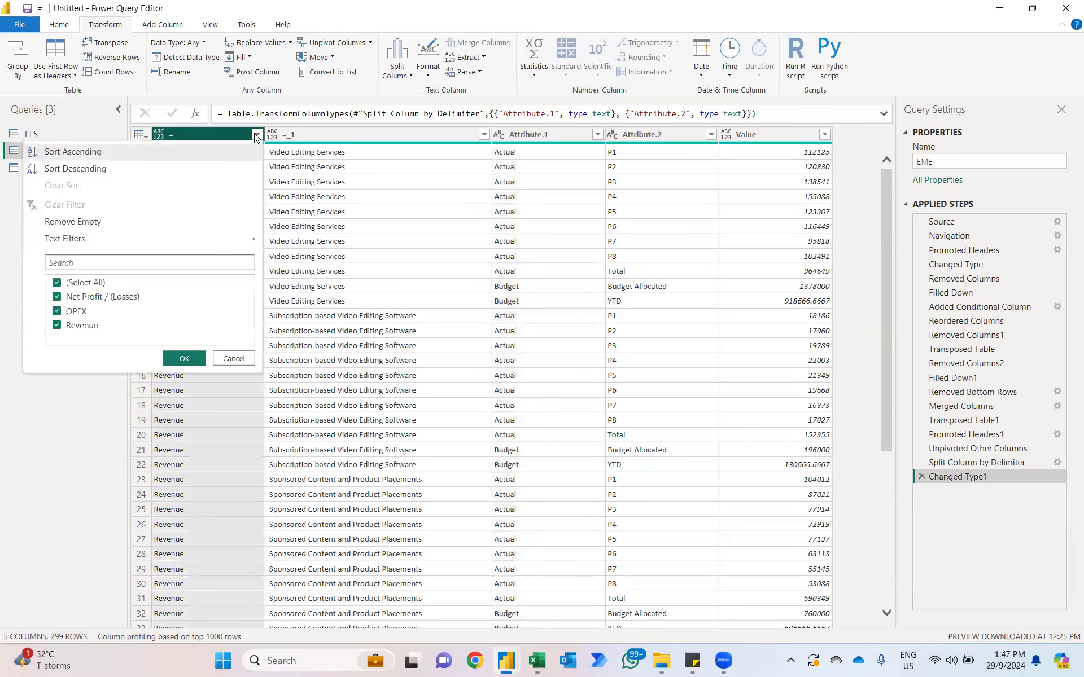
{"action": "left_click", "coordinate": [255, 135]}
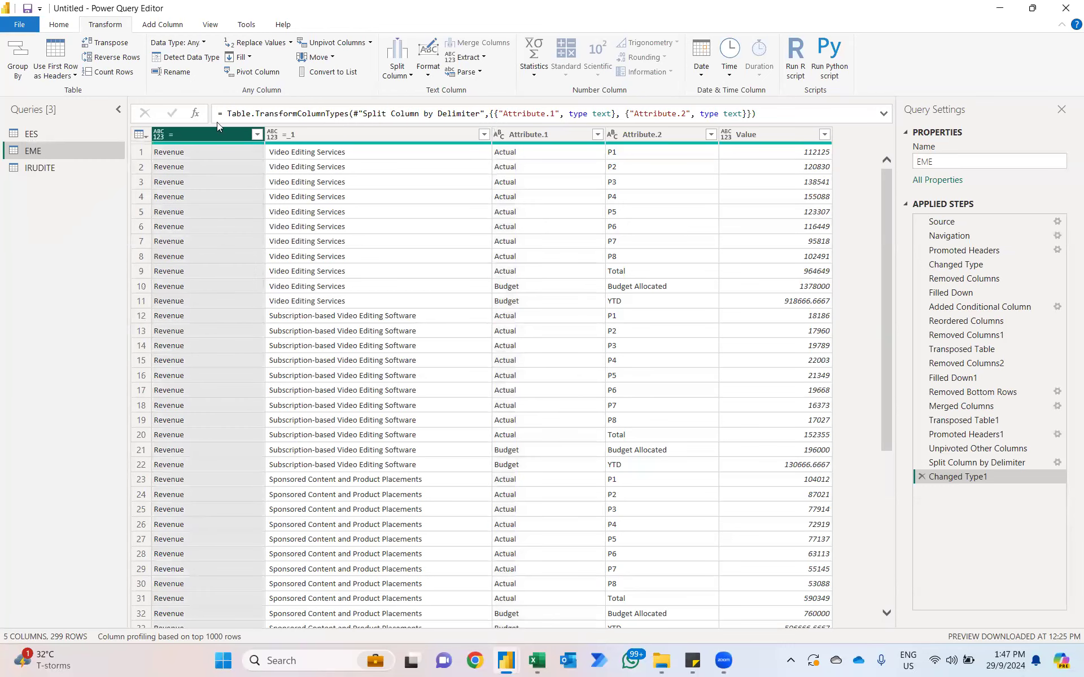
{"action": "double_click", "coordinate": [184, 132]}
{"action": "key", "text": "Caps_Lock"}
{"action": "type", "text": "P"}
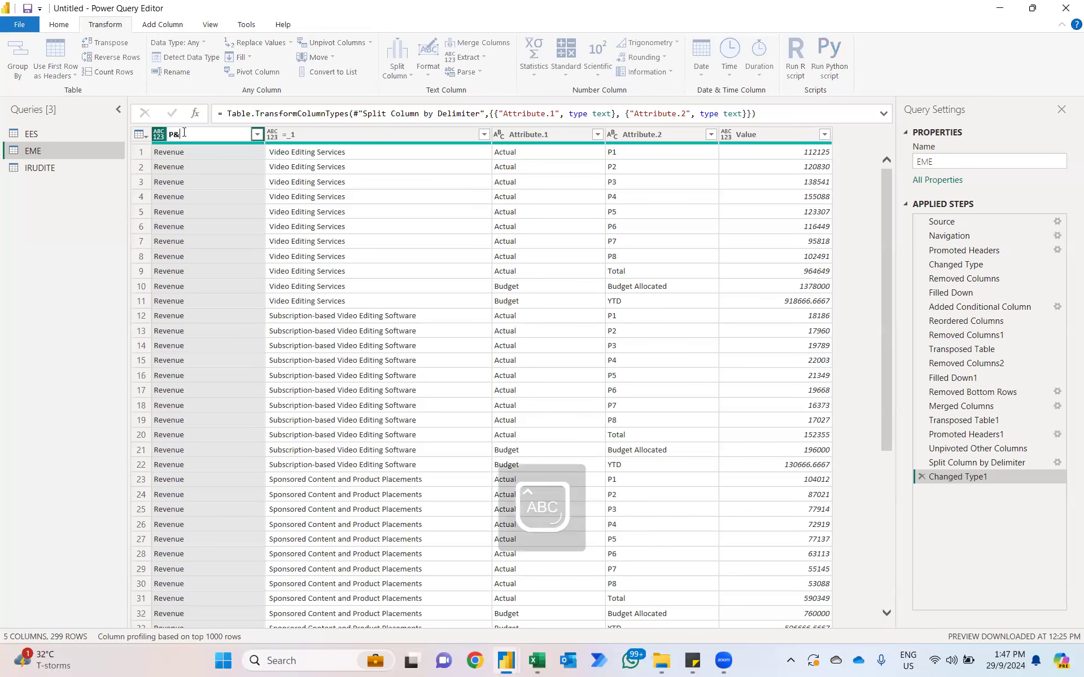
{"action": "type", "text": "&L I"}
{"action": "key", "text": "Caps_Lock"}
{"action": "type", "text": "tems"}
{"action": "key", "text": "Return"}
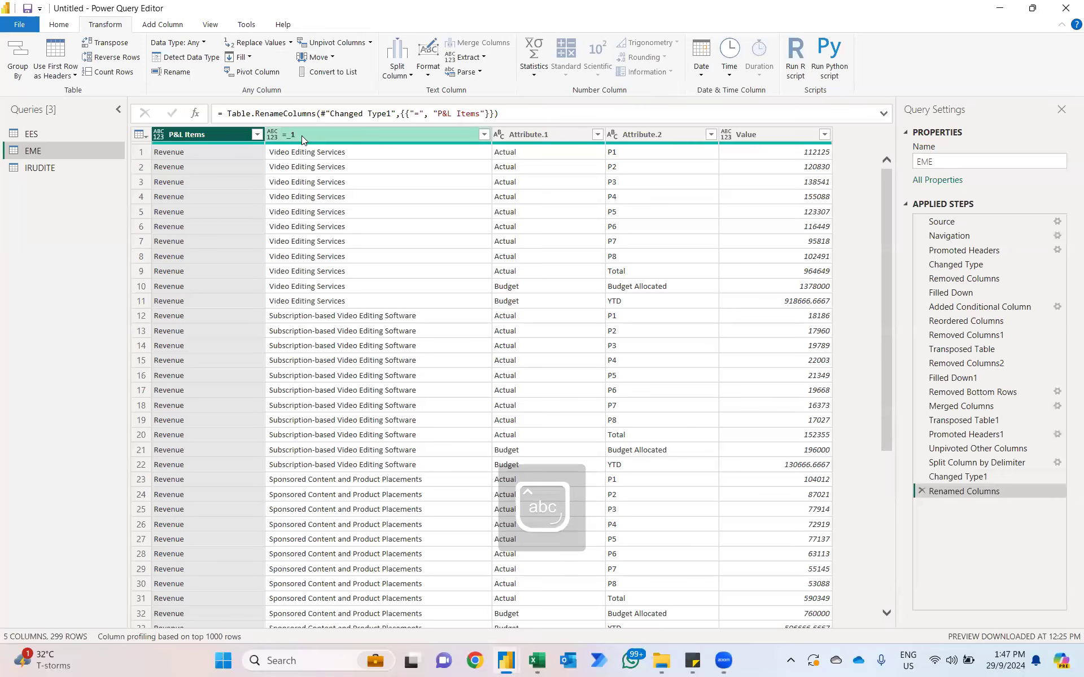
Step: Rename the "=_1" column as "Accounts" and the Attribute.1 column as "Type"
{"action": "double_click", "coordinate": [303, 134]}
{"action": "type", "text": "Accounts"}
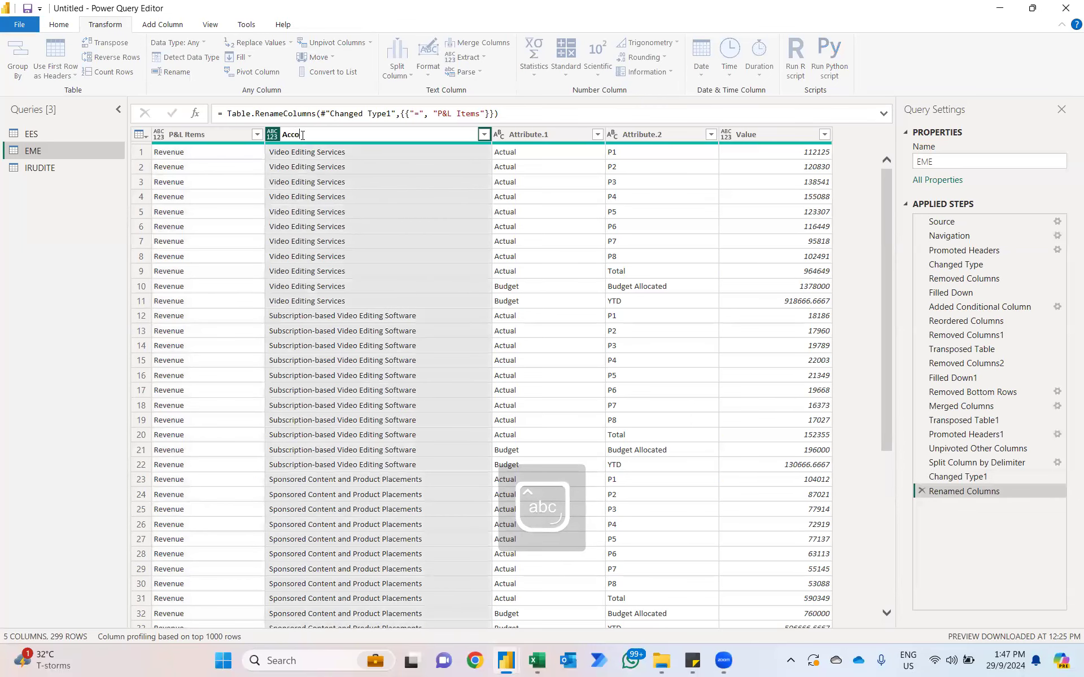
{"action": "key", "text": "Return"}
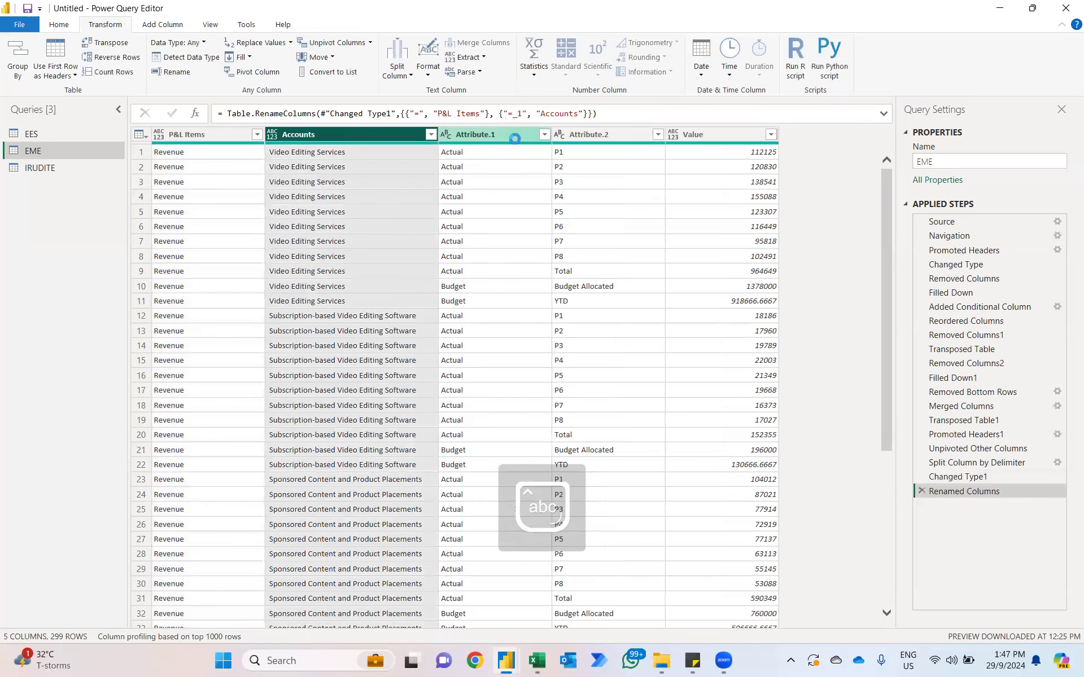
{"action": "left_click", "coordinate": [490, 134]}
{"action": "double_click", "coordinate": [490, 134]}
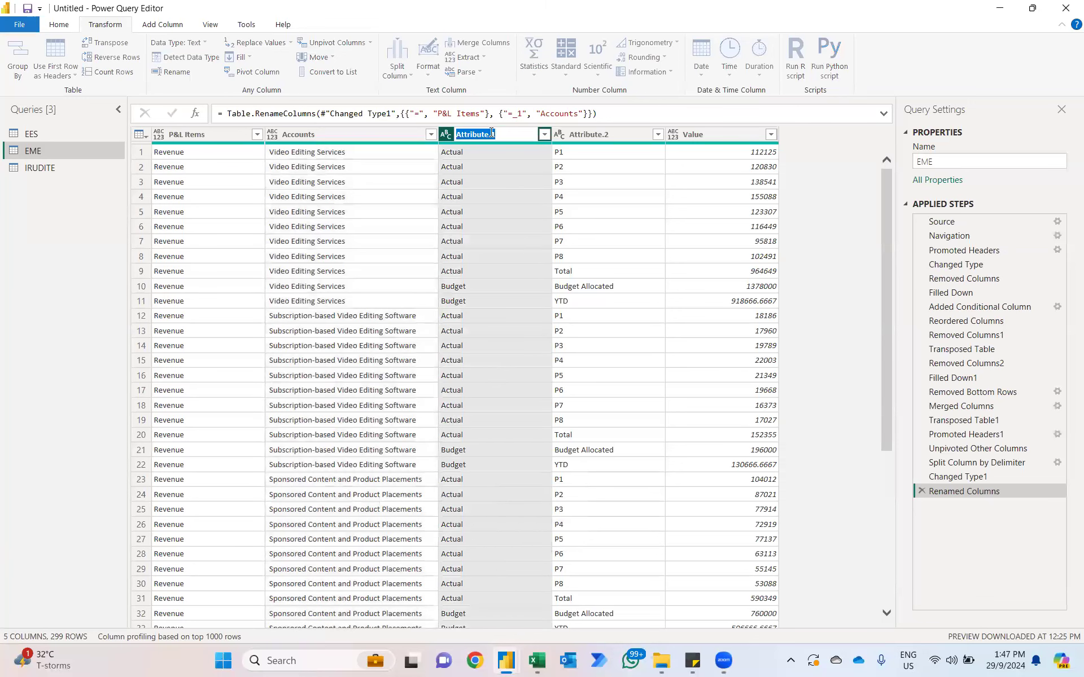
{"action": "type", "text": "Type"}
{"action": "key", "text": "Return"}
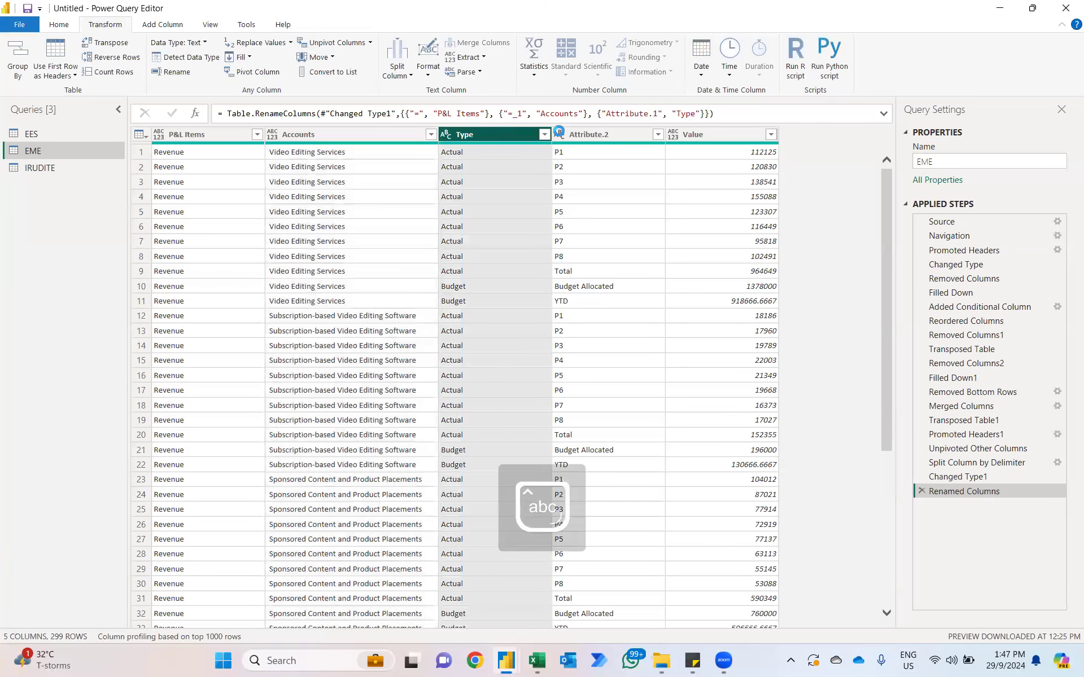
Step: Rename the Attribute.2 column as "Period" and the Value column as "INR"
{"action": "left_click", "coordinate": [589, 136]}
{"action": "double_click", "coordinate": [589, 136]}
{"action": "type", "text": "Period"}
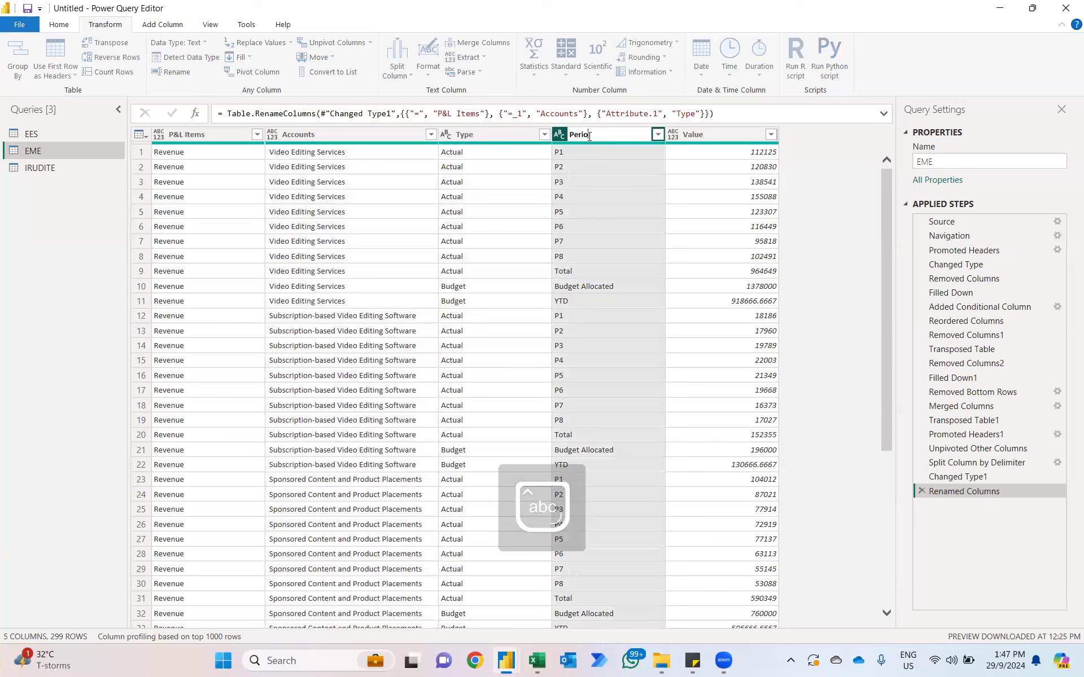
{"action": "key", "text": "Return"}
{"action": "left_click", "coordinate": [703, 134]}
{"action": "double_click", "coordinate": [704, 133]}
{"action": "key", "text": "BackSpace"}
{"action": "type", "text": "INR"}
{"action": "key", "text": "Return"}
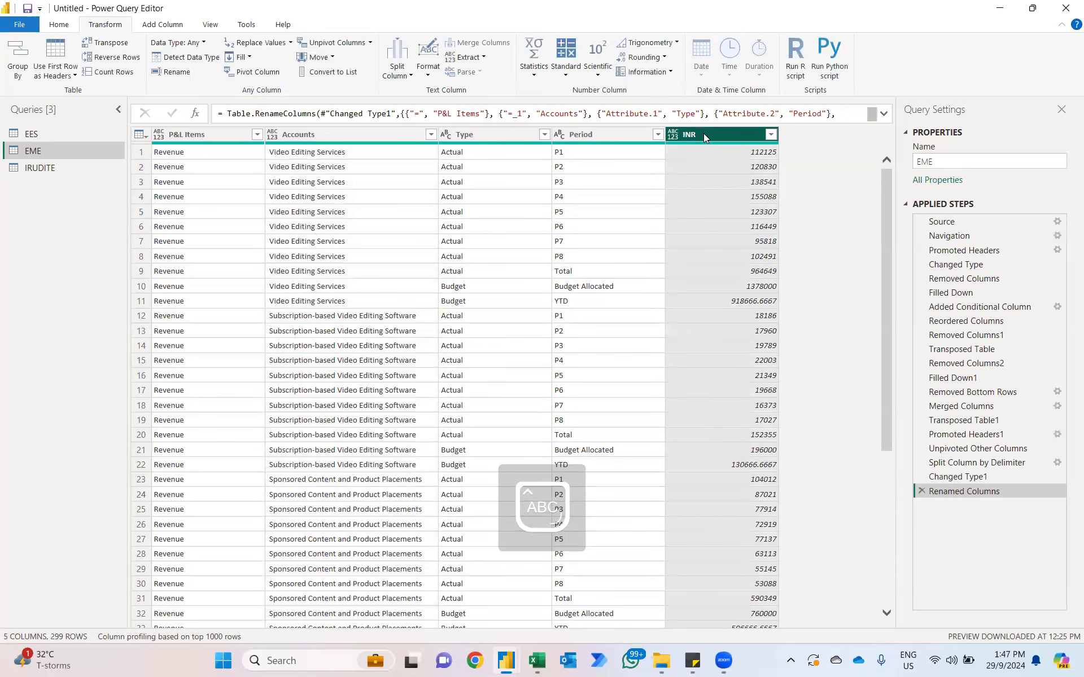
Step: Compare with the EES query, then set EME's P&L Items, Accounts, Type and Period columns to the Text data type
{"action": "left_click", "coordinate": [34, 134]}
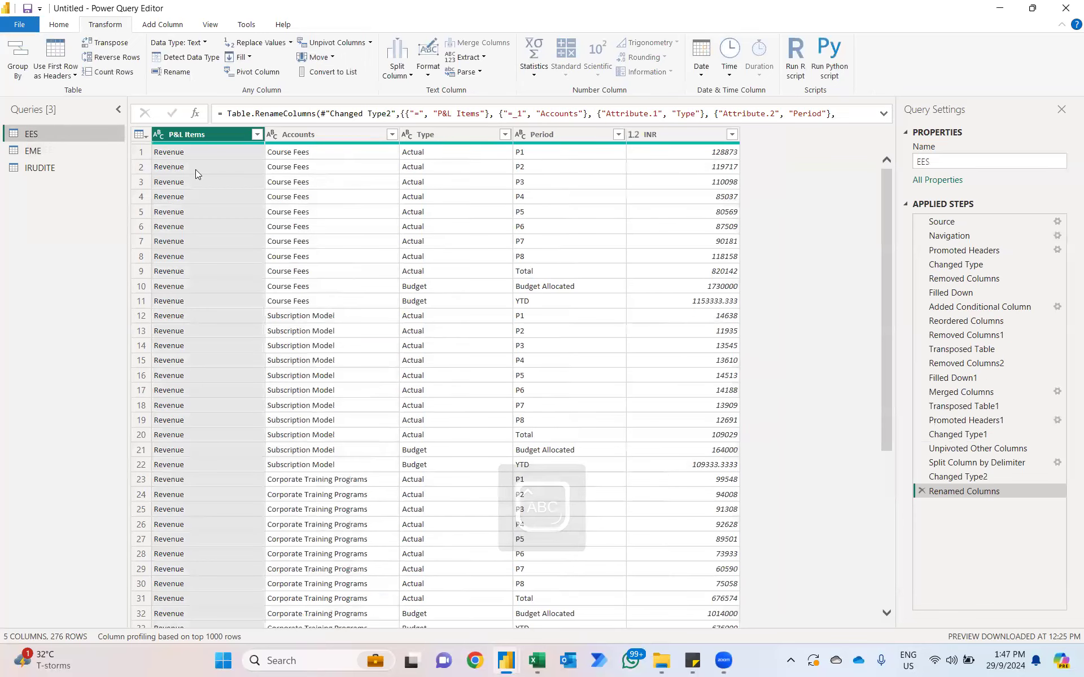
{"action": "left_click", "coordinate": [50, 151]}
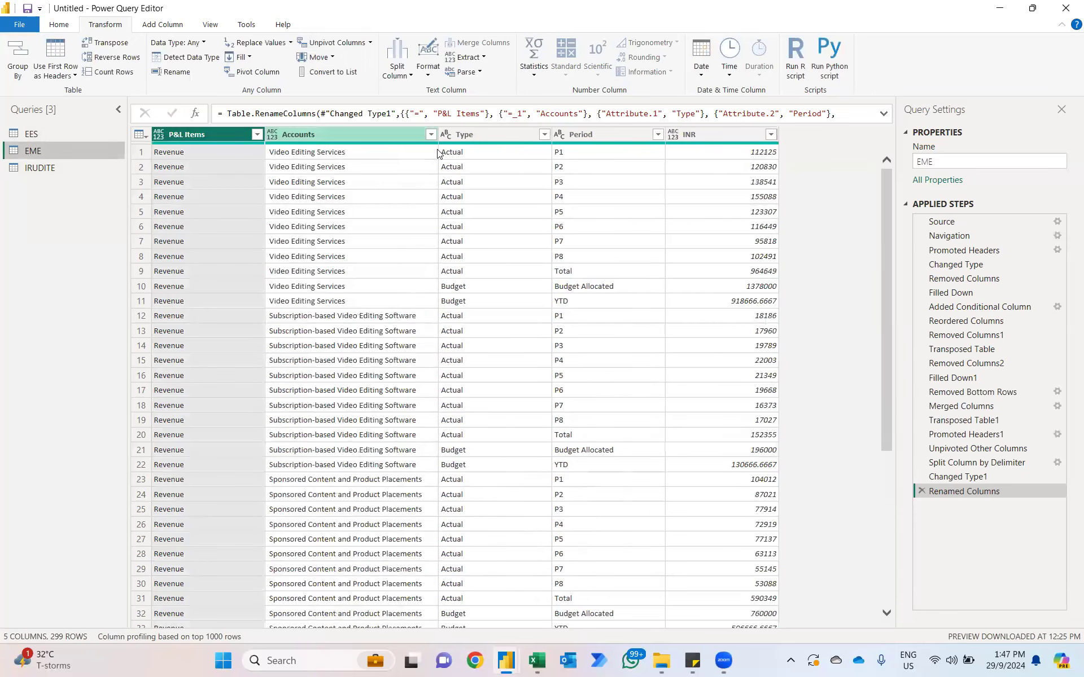
{"action": "left_click", "coordinate": [593, 137], "text": "shift"}
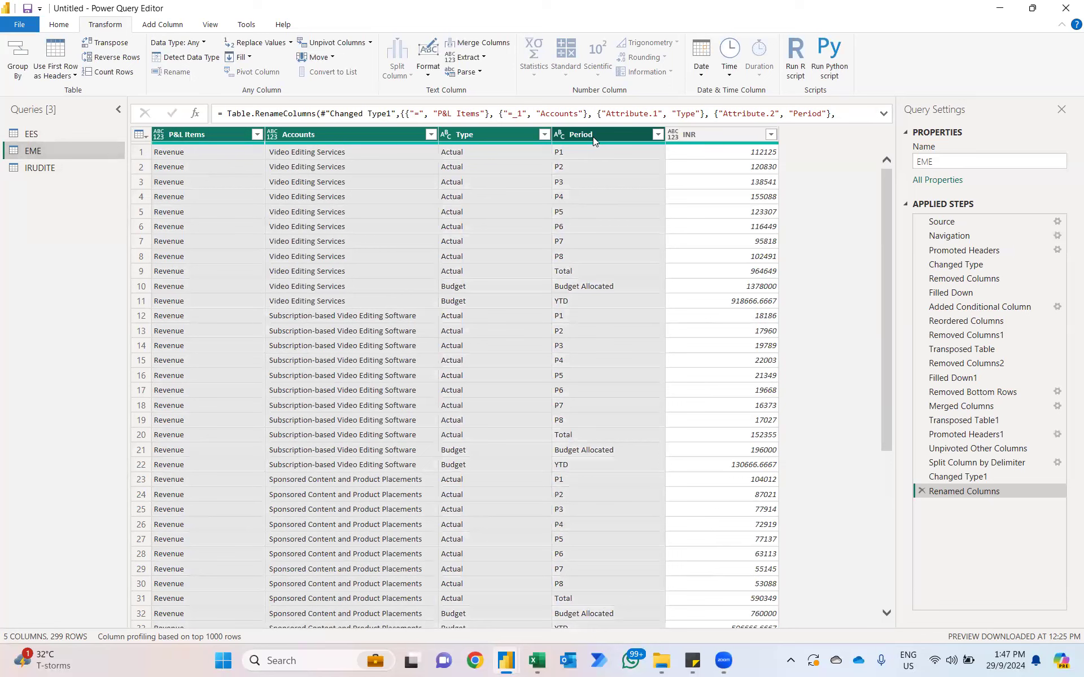
{"action": "left_click", "coordinate": [204, 43]}
{"action": "left_click", "coordinate": [179, 197]}
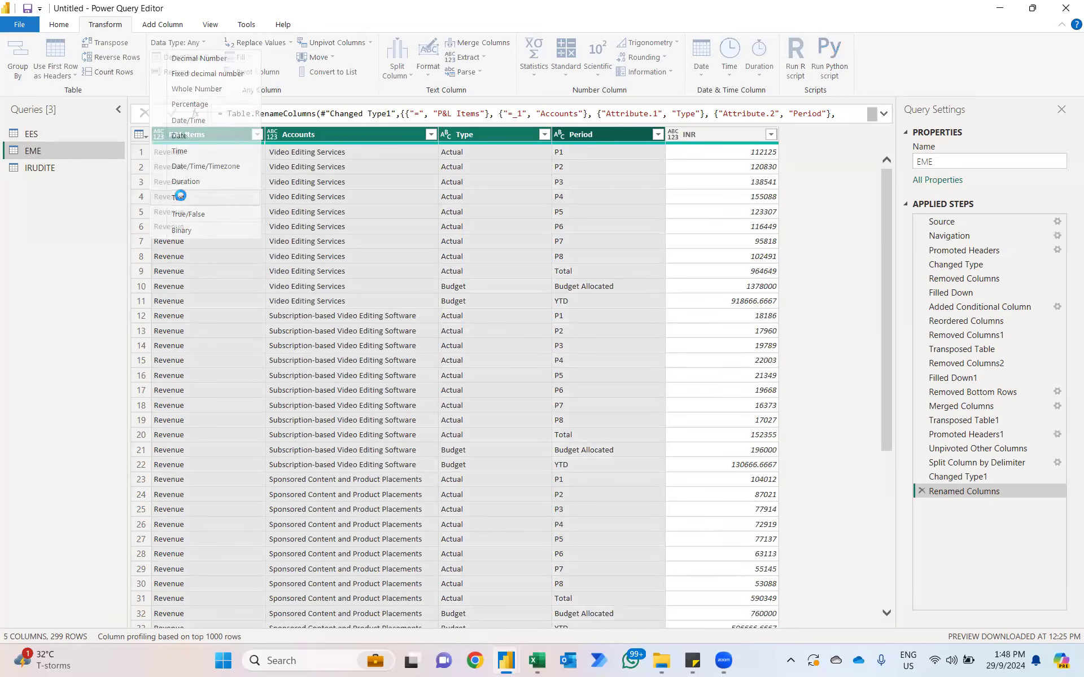
Step: Set the EME query's INR column to the Whole Number data type
{"action": "left_click", "coordinate": [672, 138]}
{"action": "left_click", "coordinate": [672, 138]}
{"action": "left_click", "coordinate": [703, 177]}
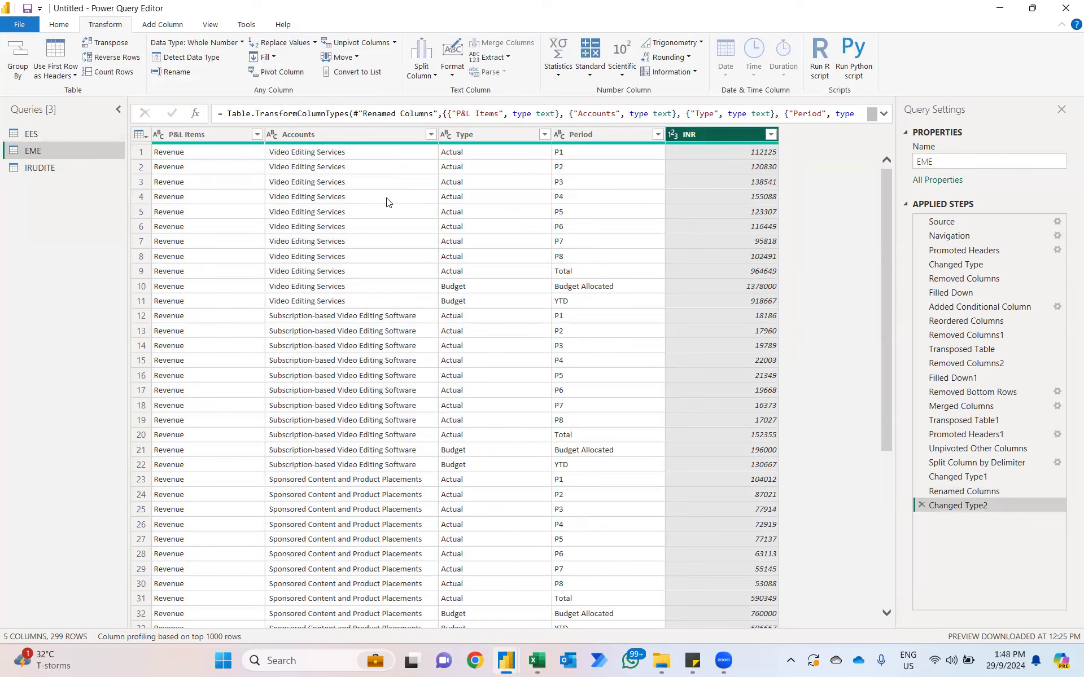
Step: In the IRUDITE query, remove the "IRUDITE Water For Life" column and Column2, and fill Column3 down
{"action": "left_click", "coordinate": [70, 170]}
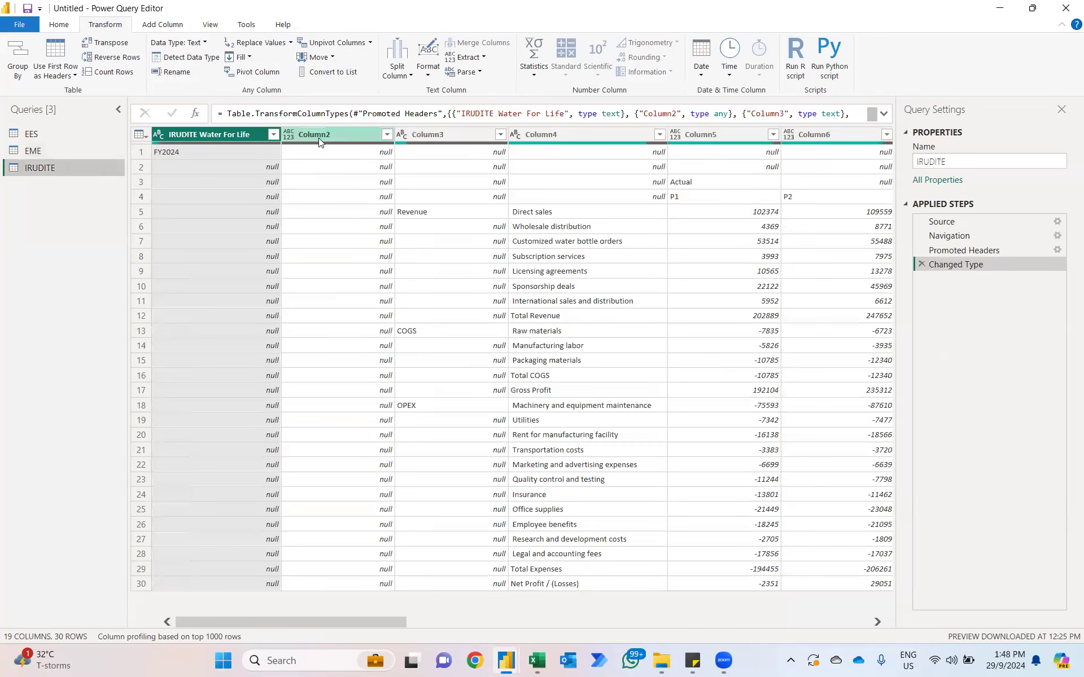
{"action": "left_click", "coordinate": [341, 136], "text": "ctrl"}
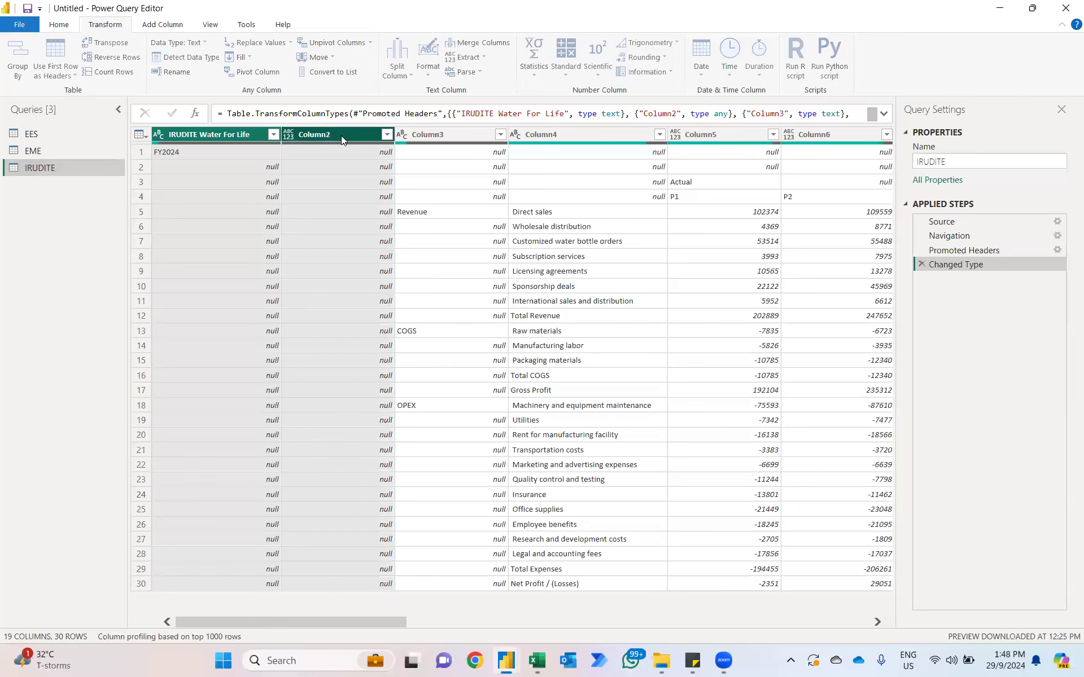
{"action": "key", "text": "Delete"}
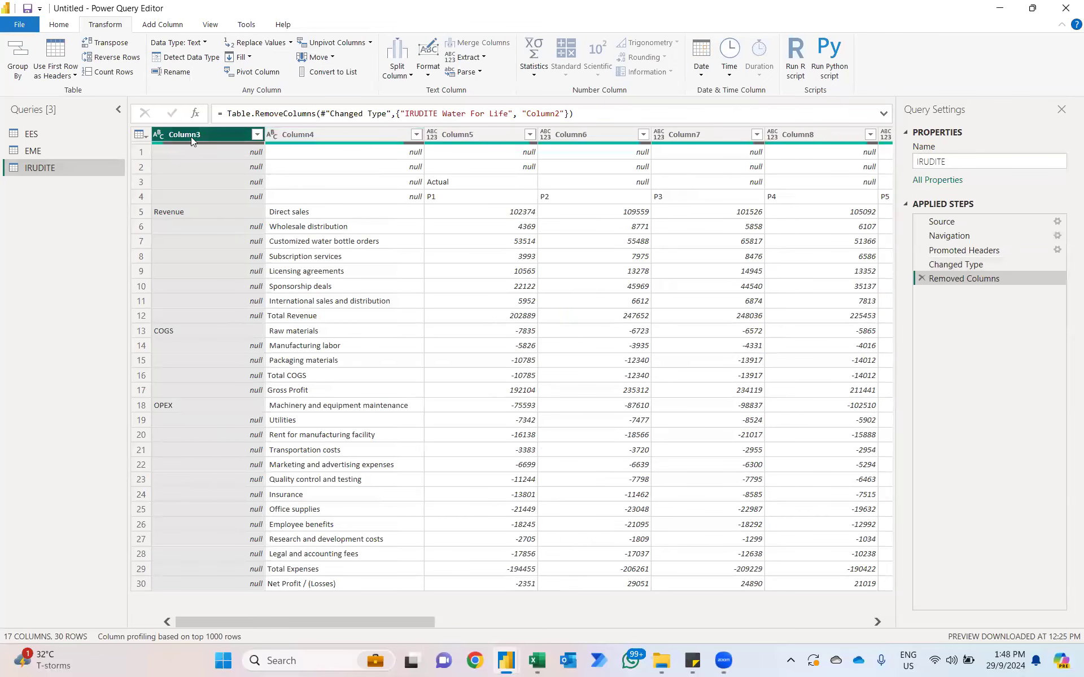
{"action": "right_click", "coordinate": [189, 137]}
{"action": "mouse_move", "coordinate": [244, 357]}
{"action": "left_click", "coordinate": [378, 354]}
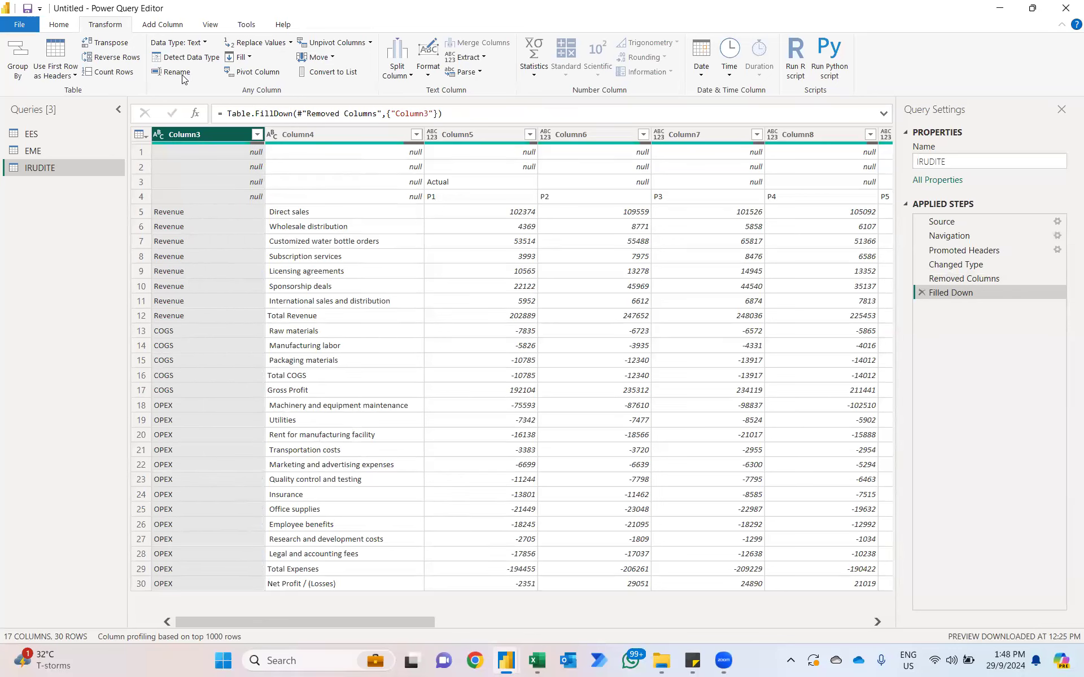
Step: Start a conditional column in the IRUDITE query with the condition Column4 equals "Net Profit / (Losses)"
{"action": "left_click", "coordinate": [162, 25]}
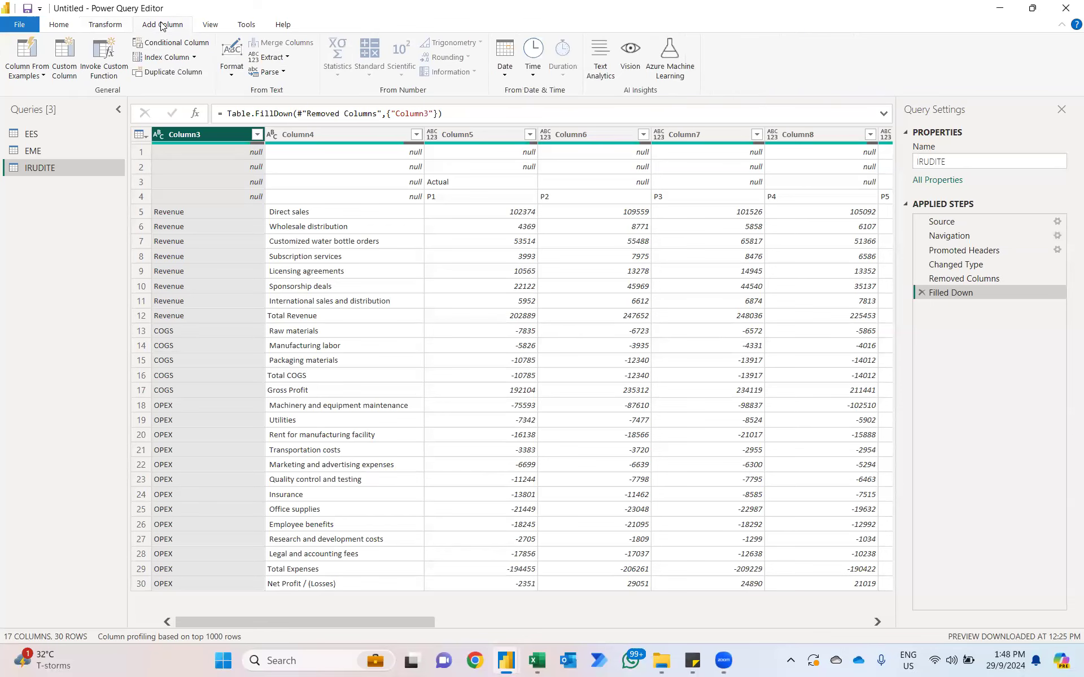
{"action": "left_click", "coordinate": [162, 44]}
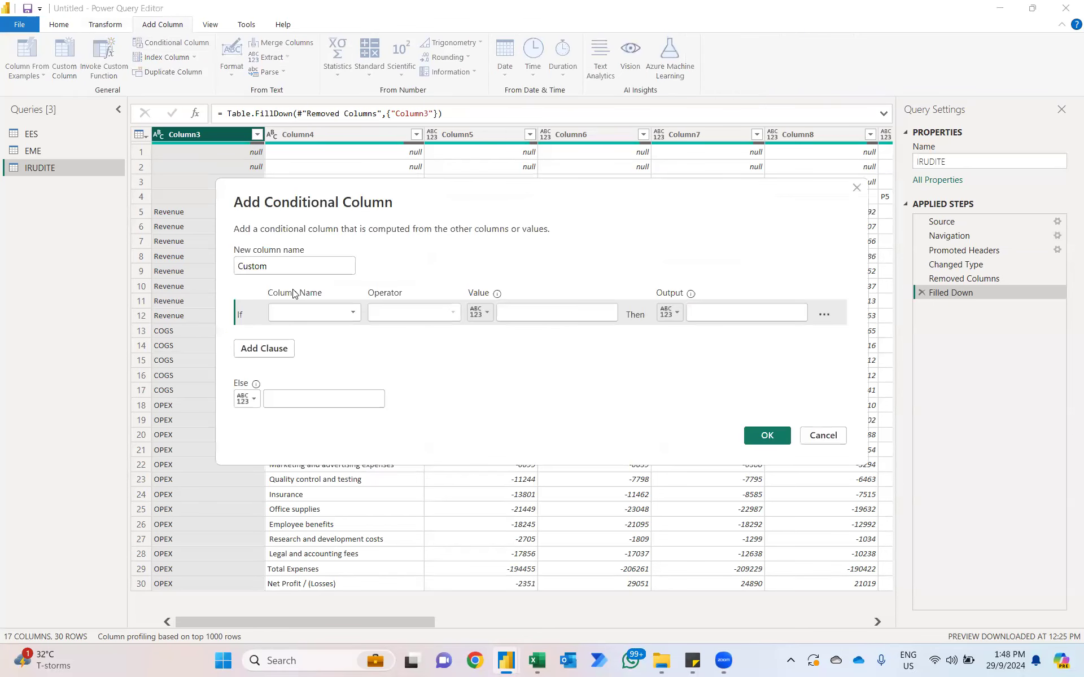
{"action": "left_click", "coordinate": [302, 308]}
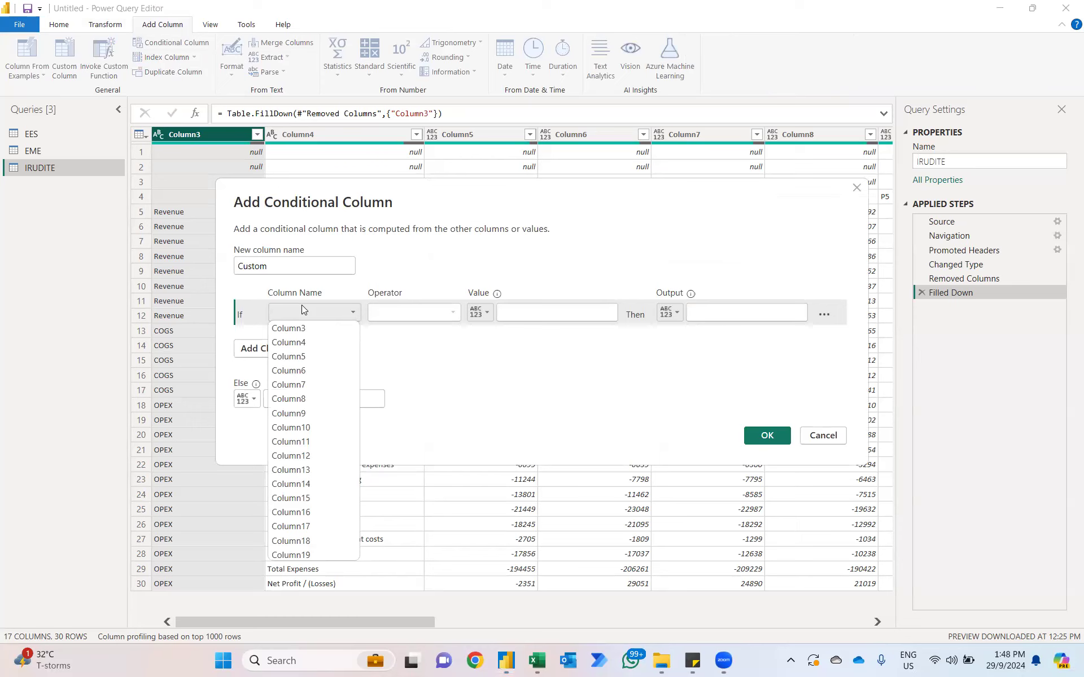
{"action": "left_click", "coordinate": [302, 342]}
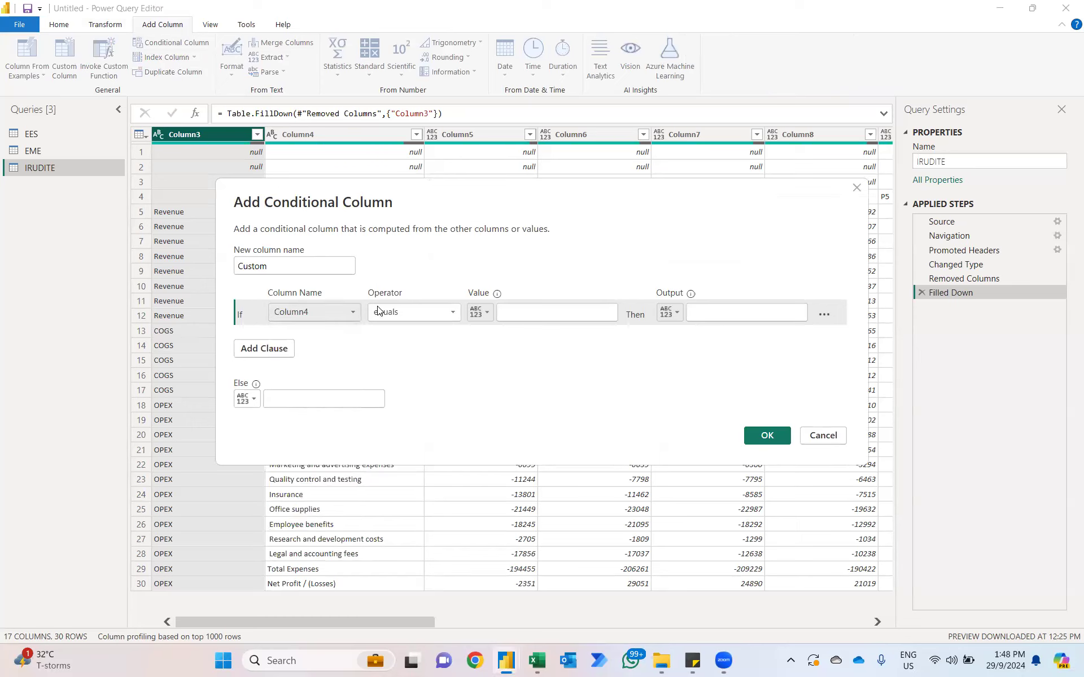
{"action": "left_click", "coordinate": [534, 314]}
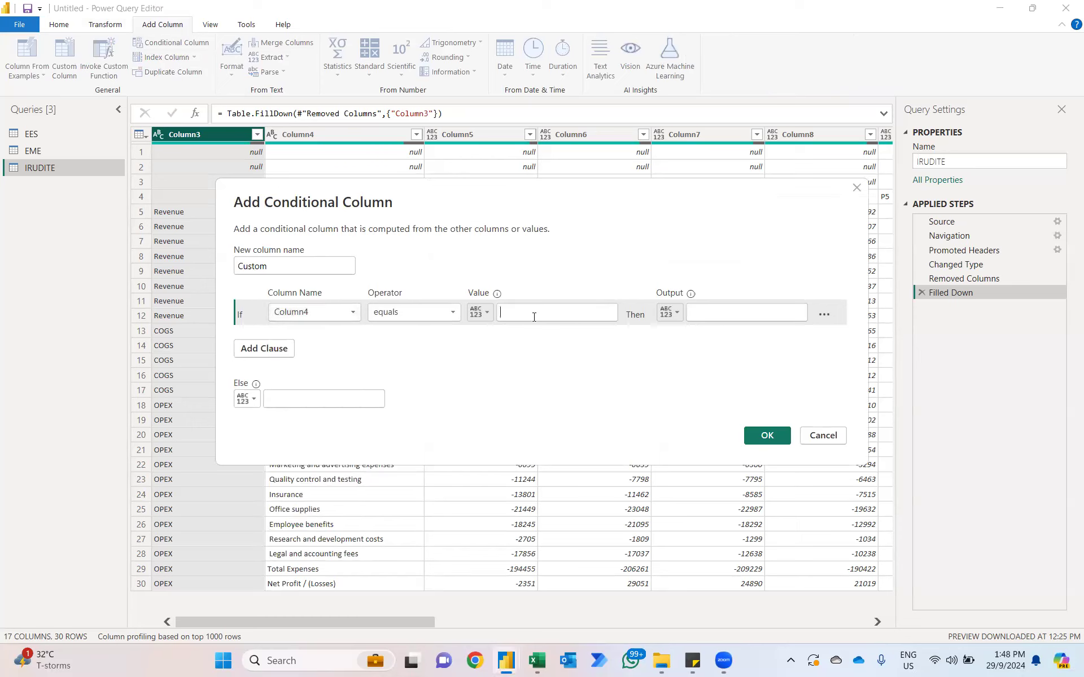
{"action": "type", "text": "Net Profit /"}
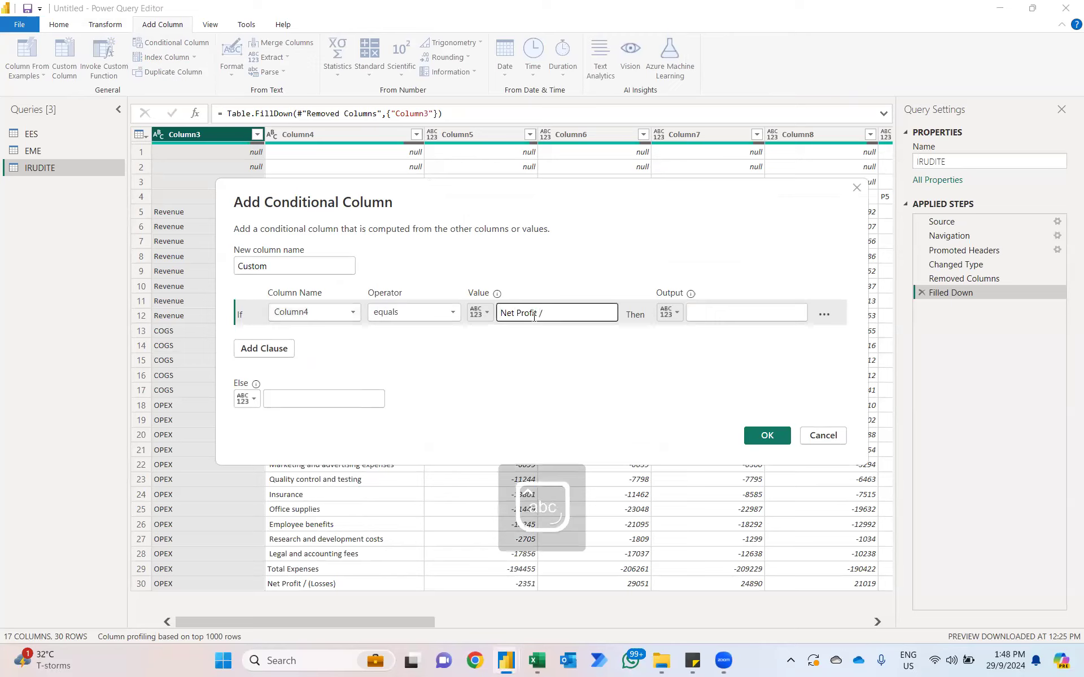
{"action": "type", "text": " (Losses)"}
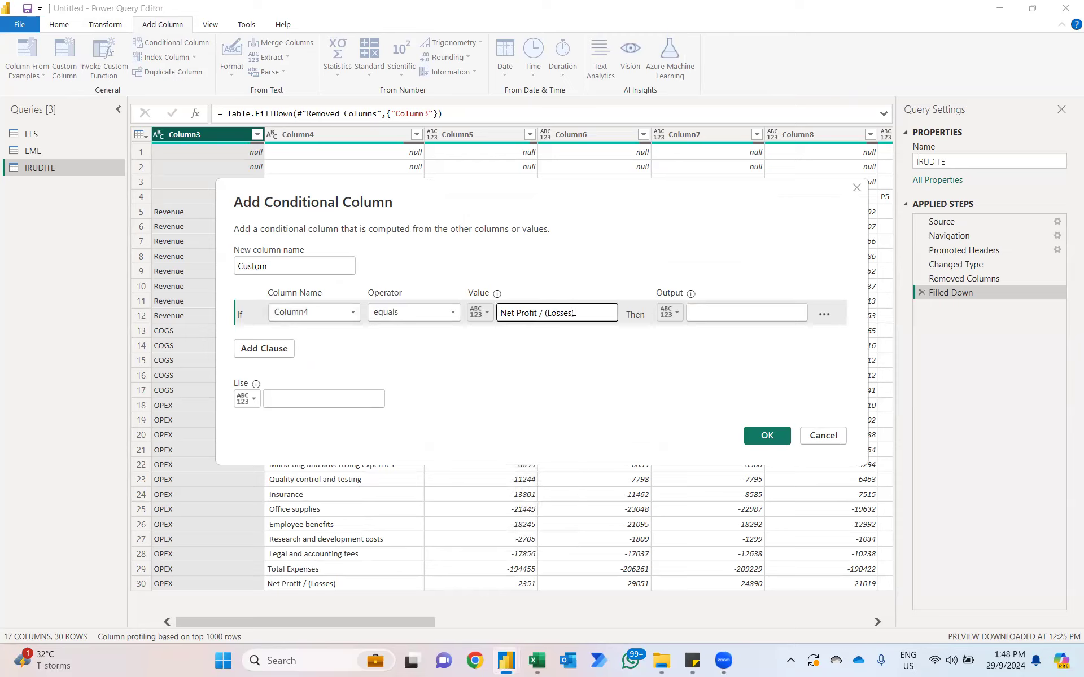
Step: Make the conditional column output Column4 when the condition is met and Column3 otherwise, and add it to the table
{"action": "left_click", "coordinate": [670, 313]}
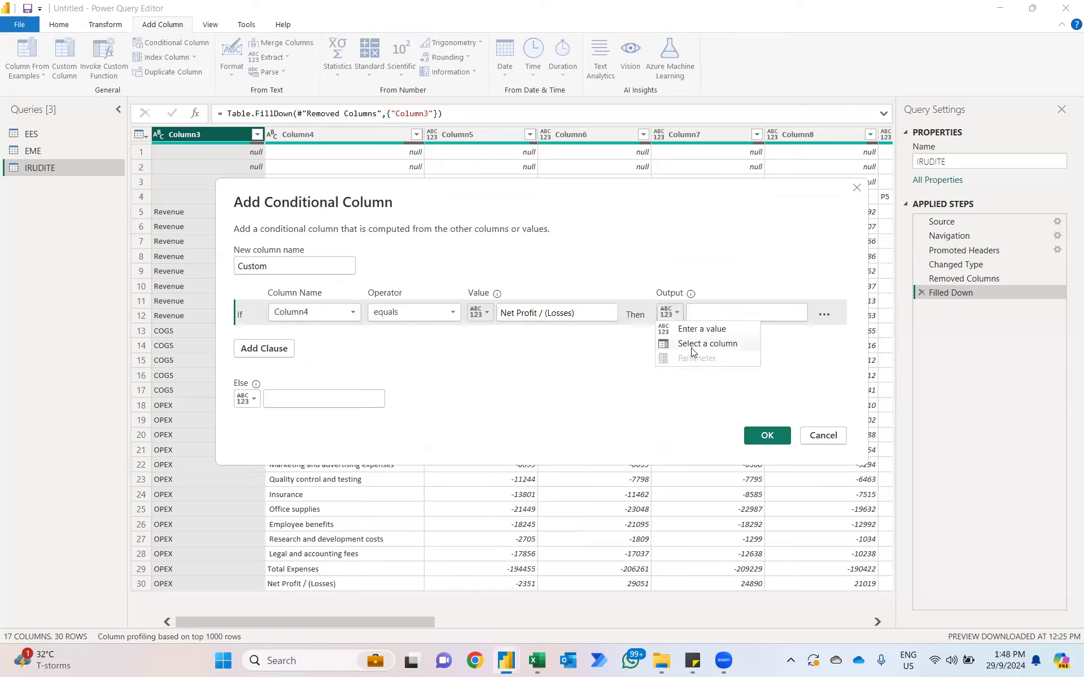
{"action": "left_click", "coordinate": [710, 345]}
{"action": "left_click", "coordinate": [740, 317]}
{"action": "left_click", "coordinate": [717, 343]}
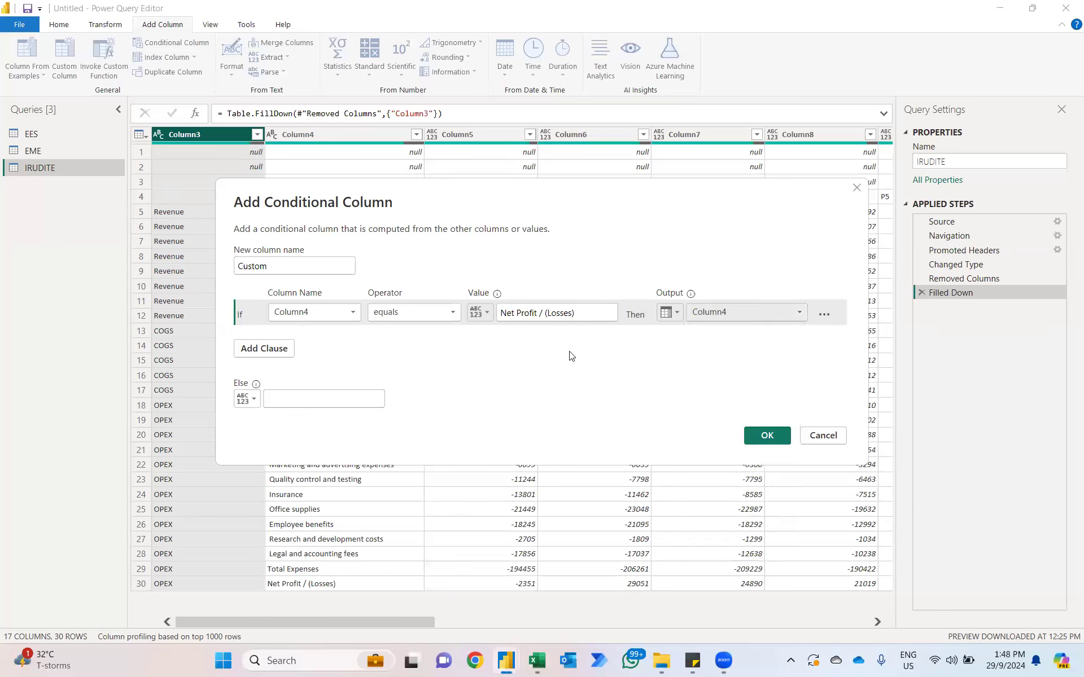
{"action": "left_click", "coordinate": [246, 399]}
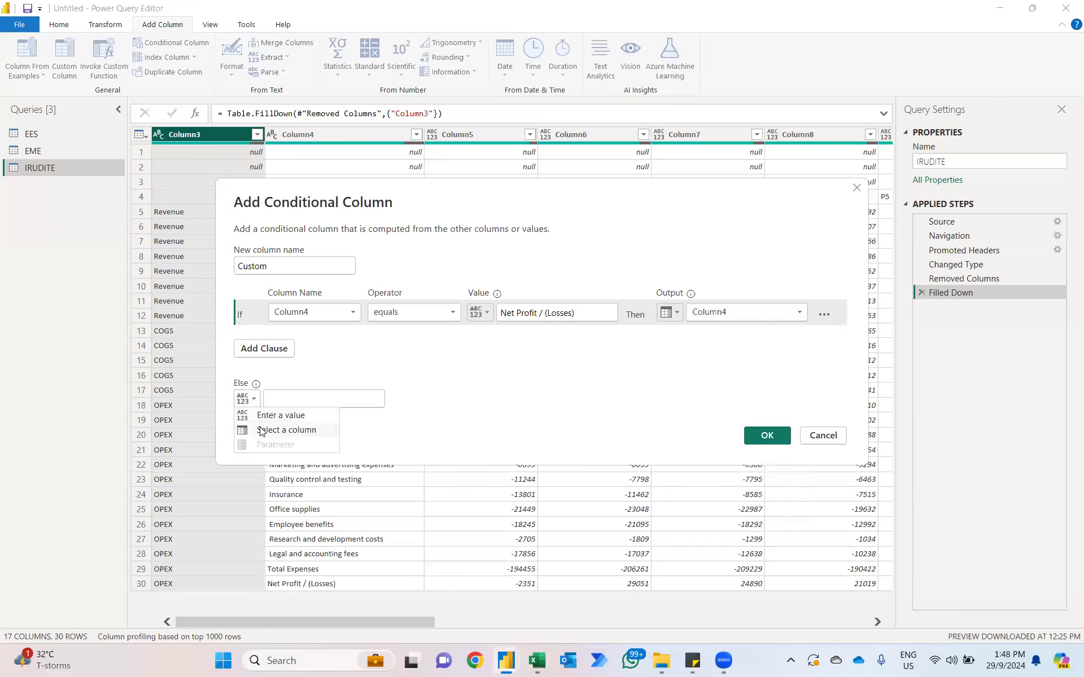
{"action": "left_click", "coordinate": [260, 431]}
{"action": "left_click", "coordinate": [266, 404]}
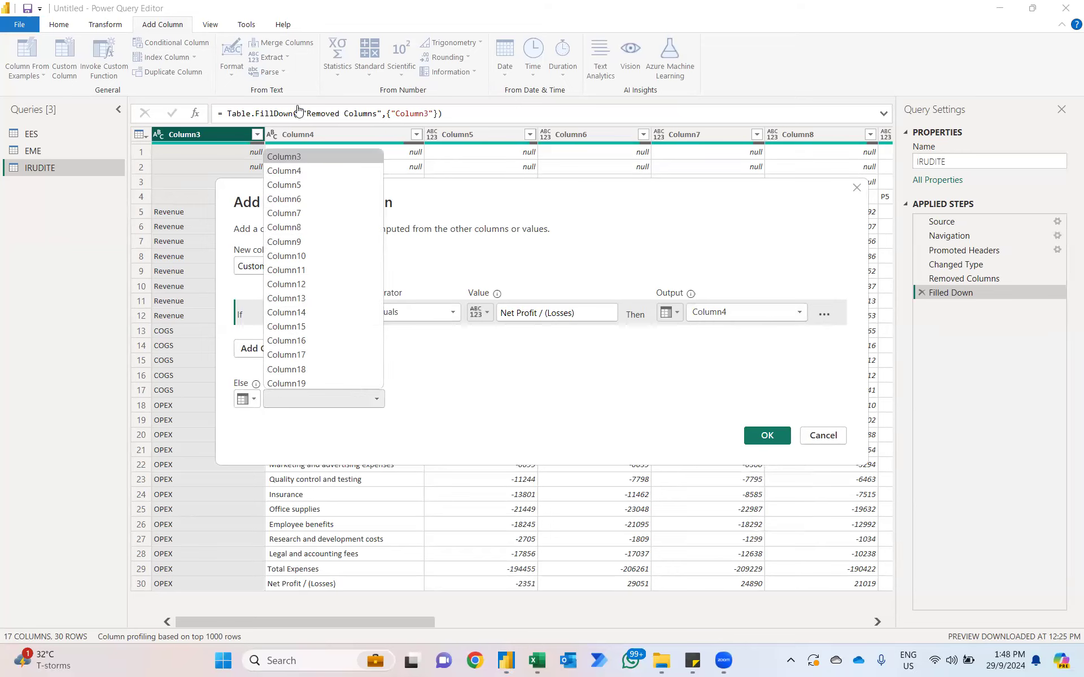
{"action": "left_click", "coordinate": [274, 154]}
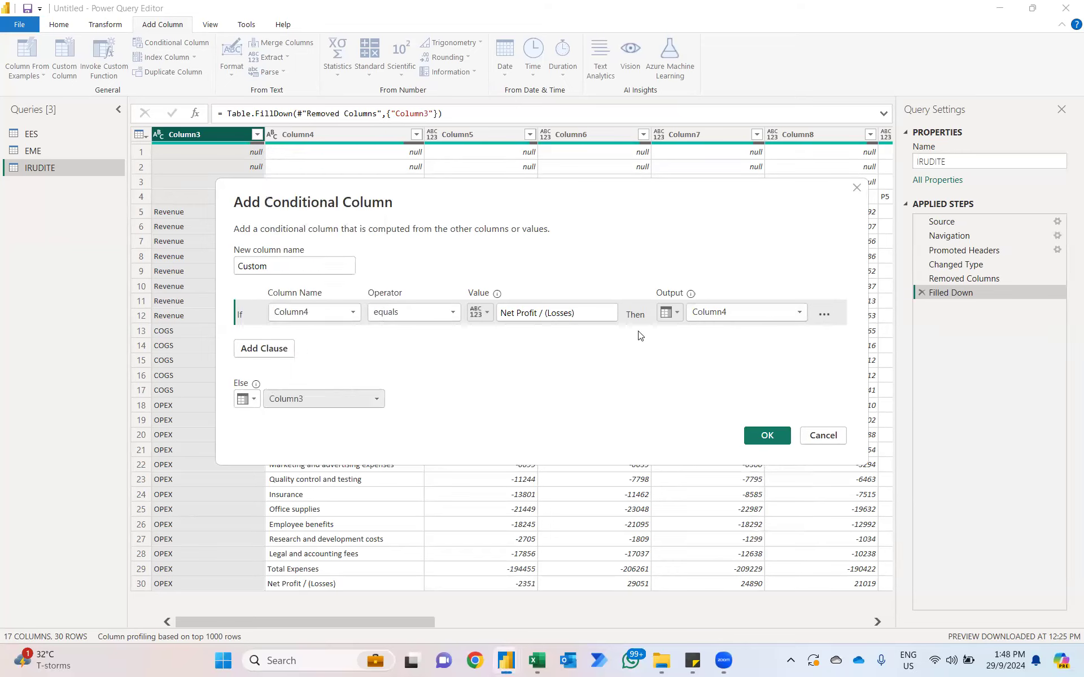
{"action": "left_click", "coordinate": [768, 436]}
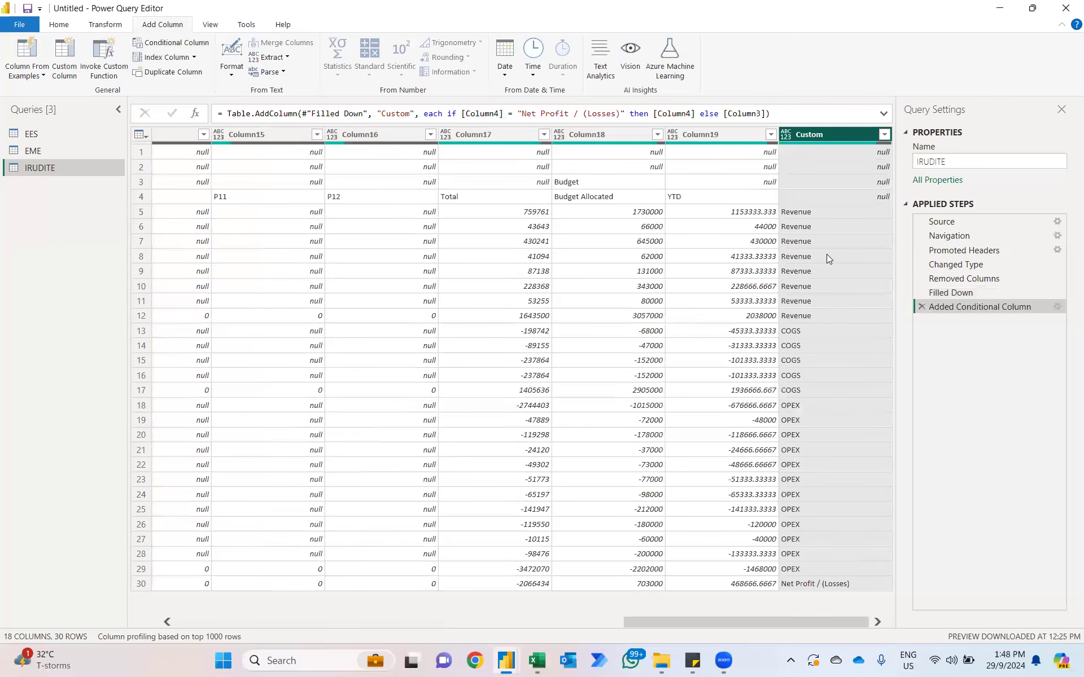
Step: Move the Custom column to the beginning of the IRUDITE table
{"action": "right_click", "coordinate": [824, 135]}
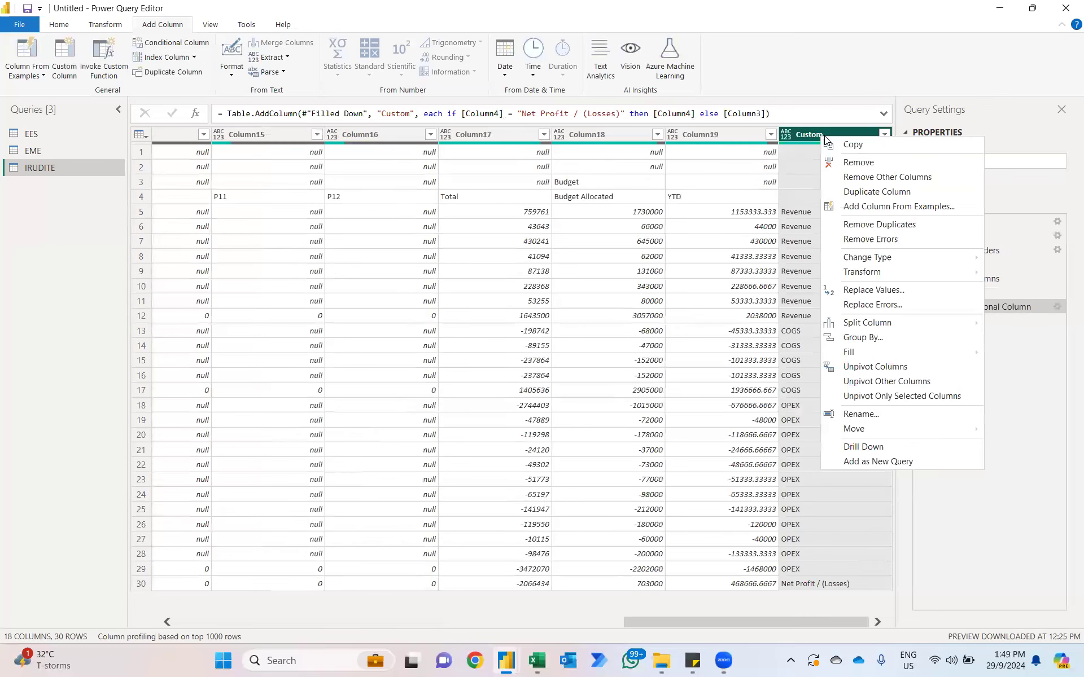
{"action": "mouse_move", "coordinate": [847, 430]}
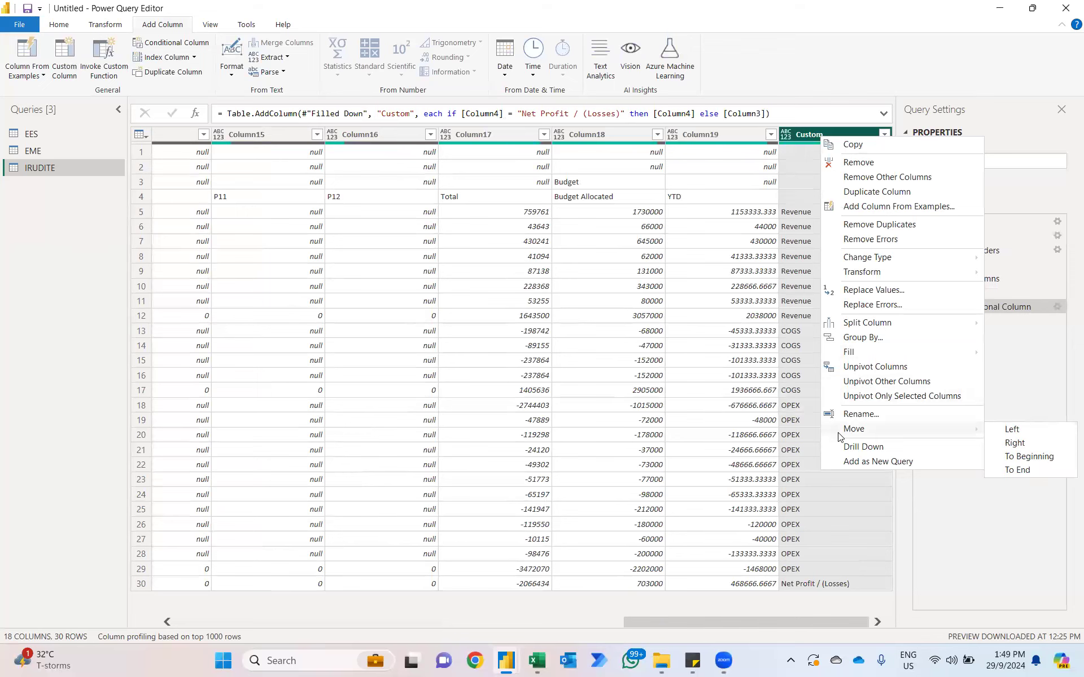
{"action": "left_click", "coordinate": [1001, 456]}
Step: Remove Column3 from the IRUDITE query and transpose the table
{"action": "left_click", "coordinate": [295, 135]}
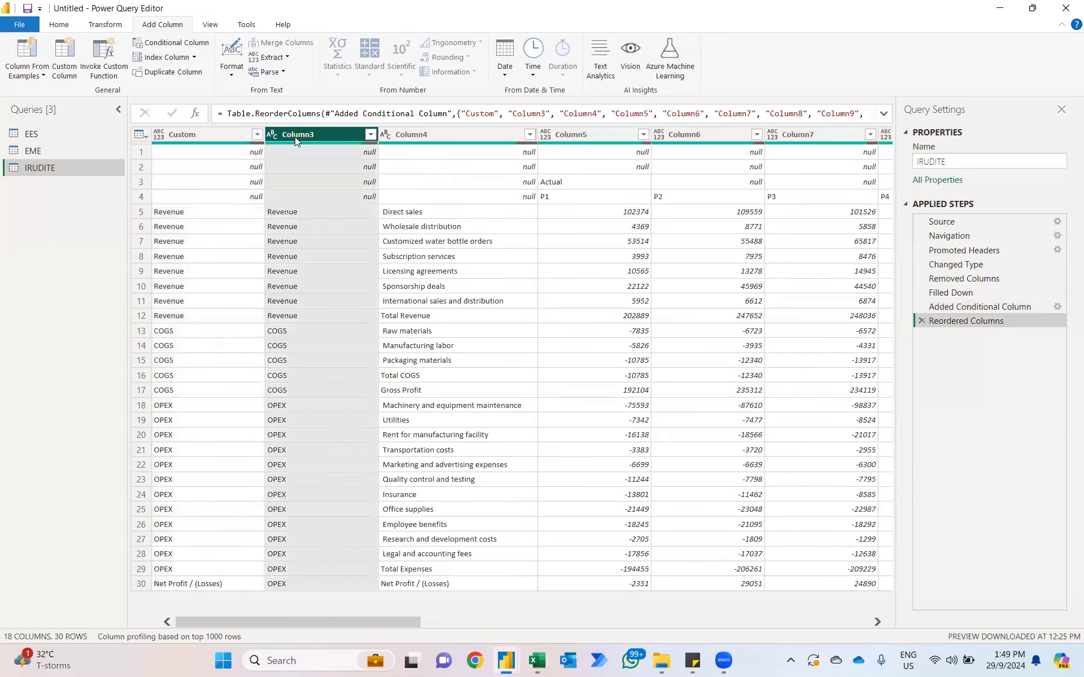
{"action": "key", "text": "Delete"}
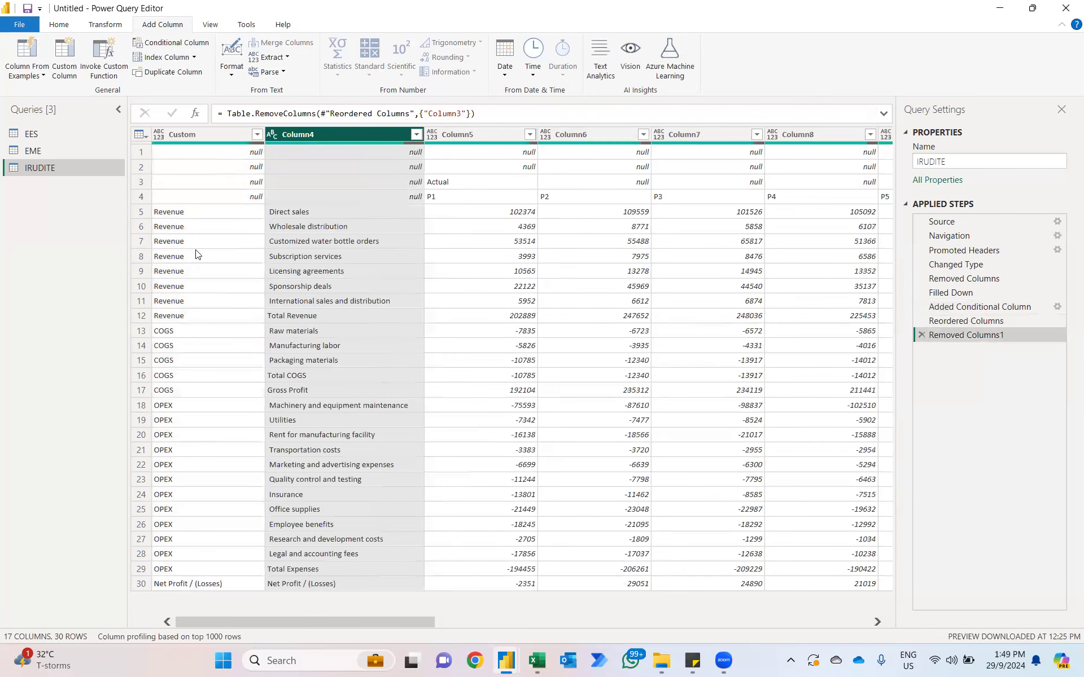
{"action": "left_click", "coordinate": [105, 24]}
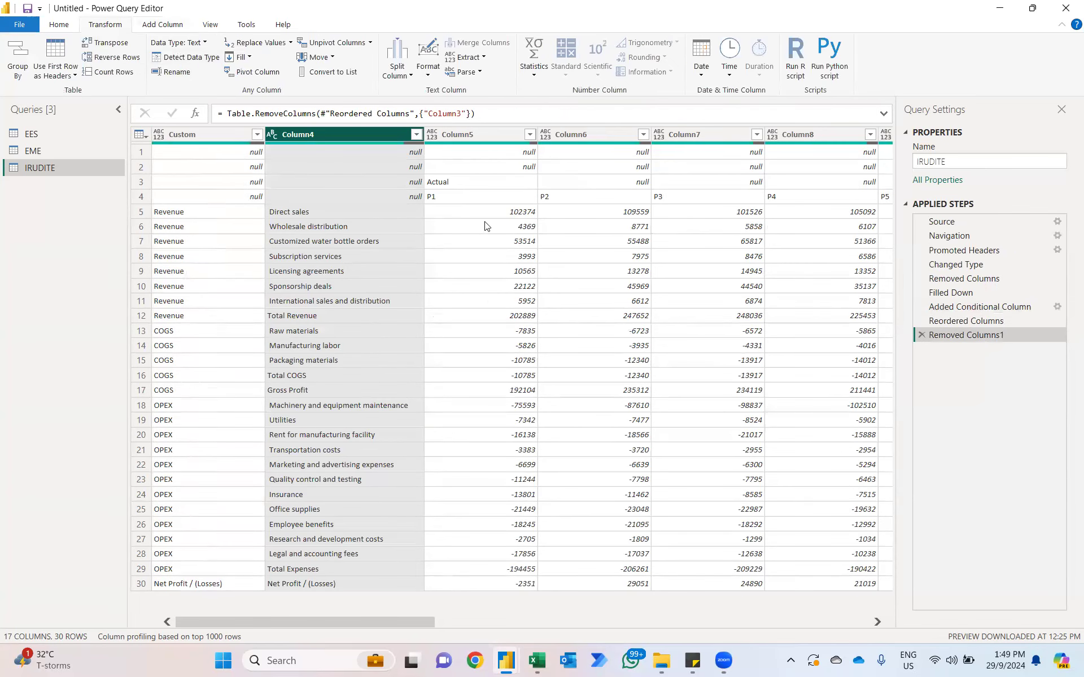
{"action": "left_click", "coordinate": [125, 43]}
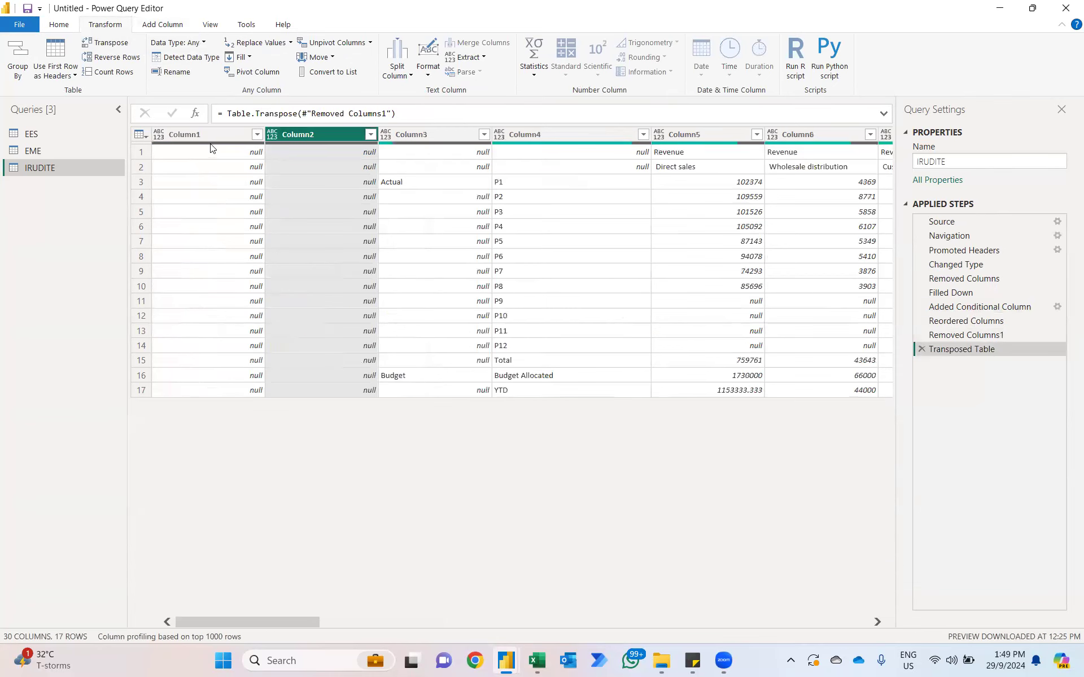
Step: Remove the empty Column1 and Column2 from the transposed IRUDITE table and fill Column3 down
{"action": "left_click", "coordinate": [191, 132], "text": "shift"}
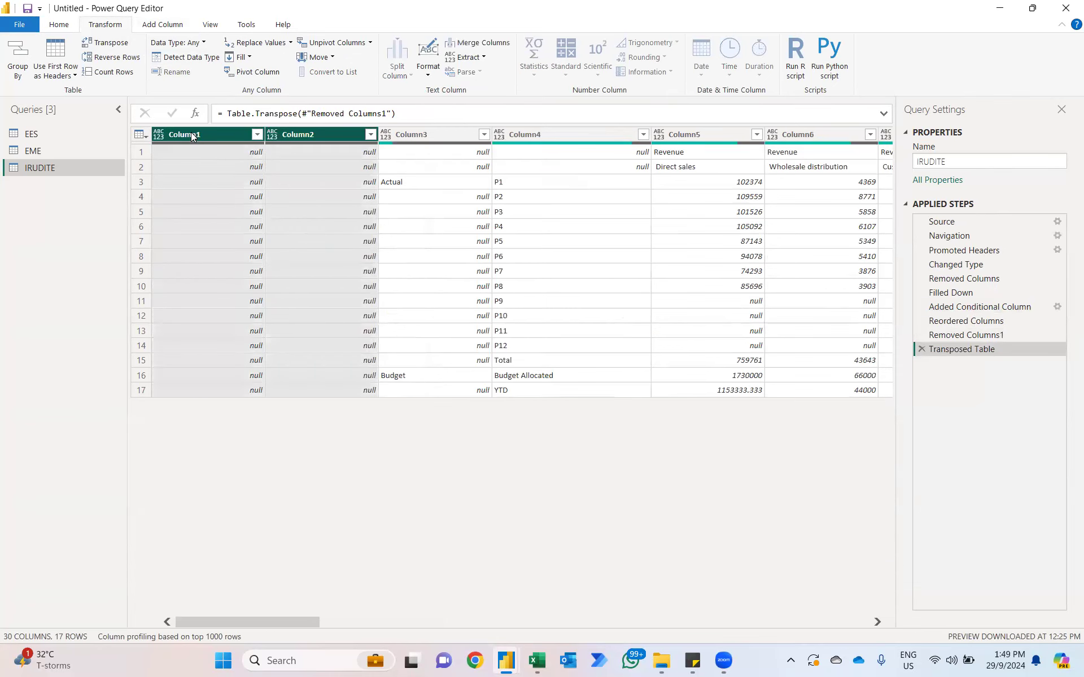
{"action": "key", "text": "Delete"}
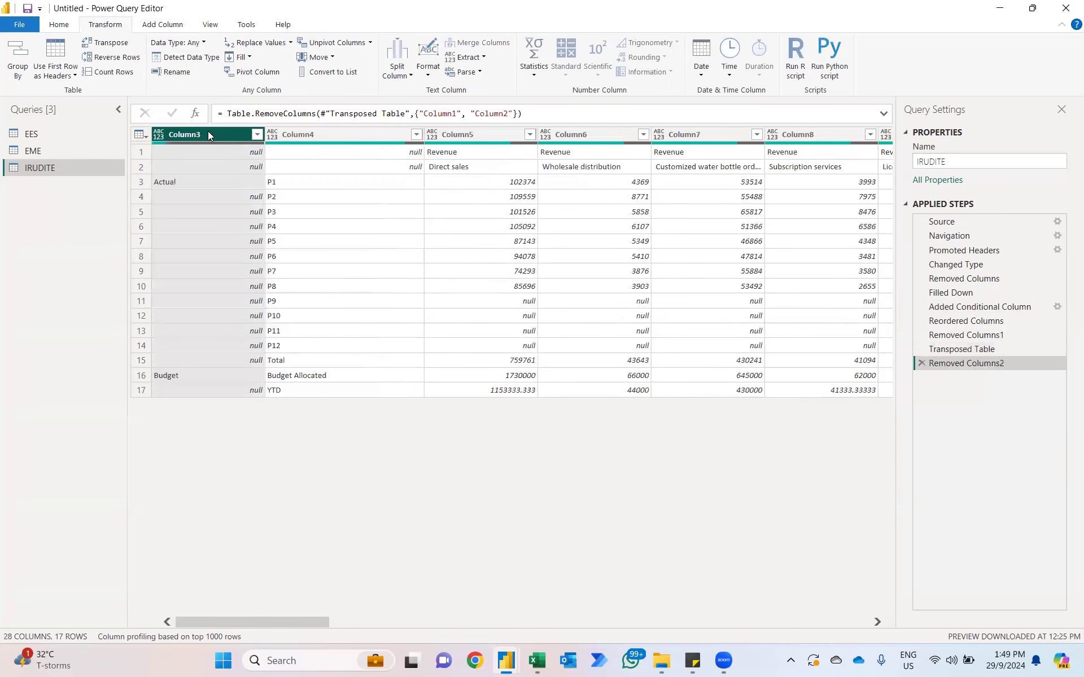
{"action": "right_click", "coordinate": [207, 134]}
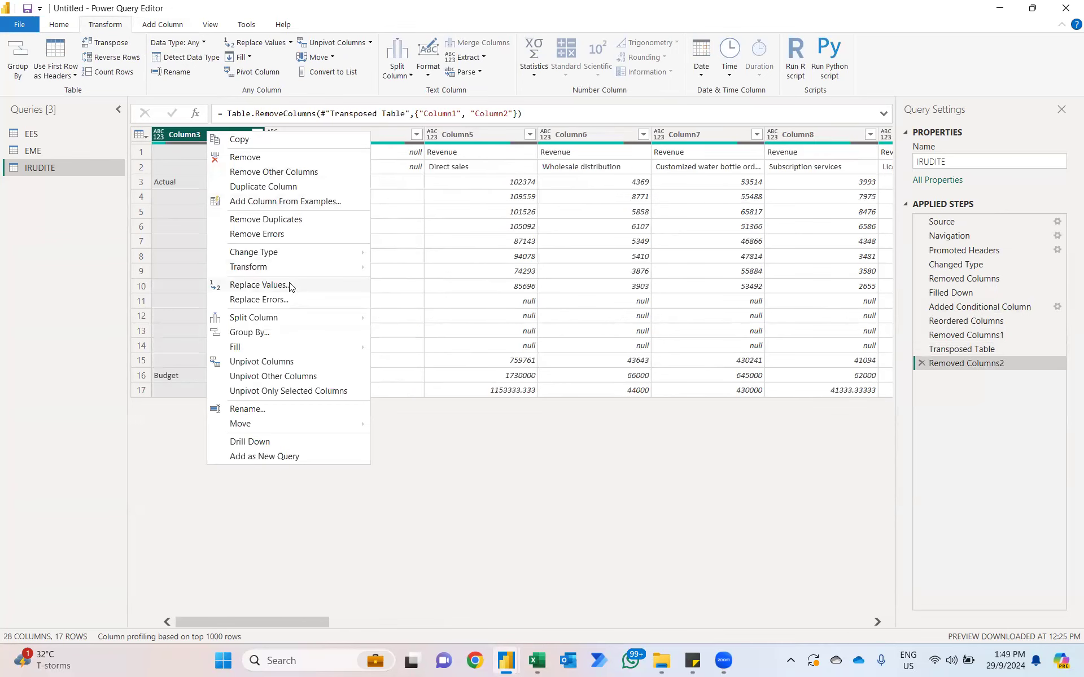
{"action": "mouse_move", "coordinate": [261, 346]}
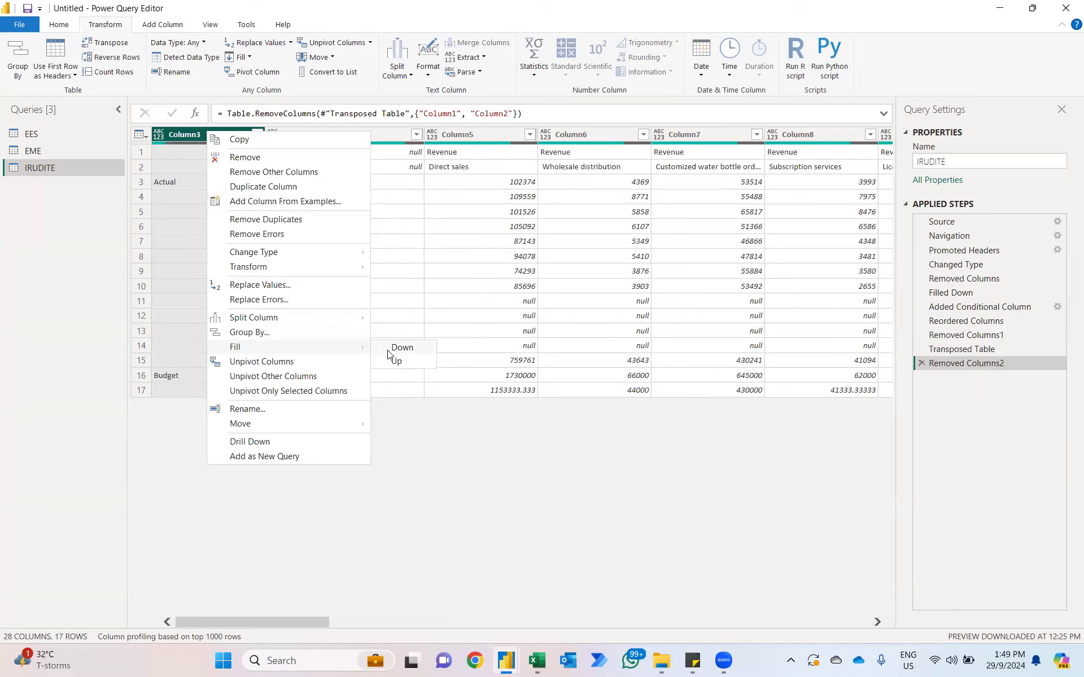
{"action": "left_click", "coordinate": [401, 347]}
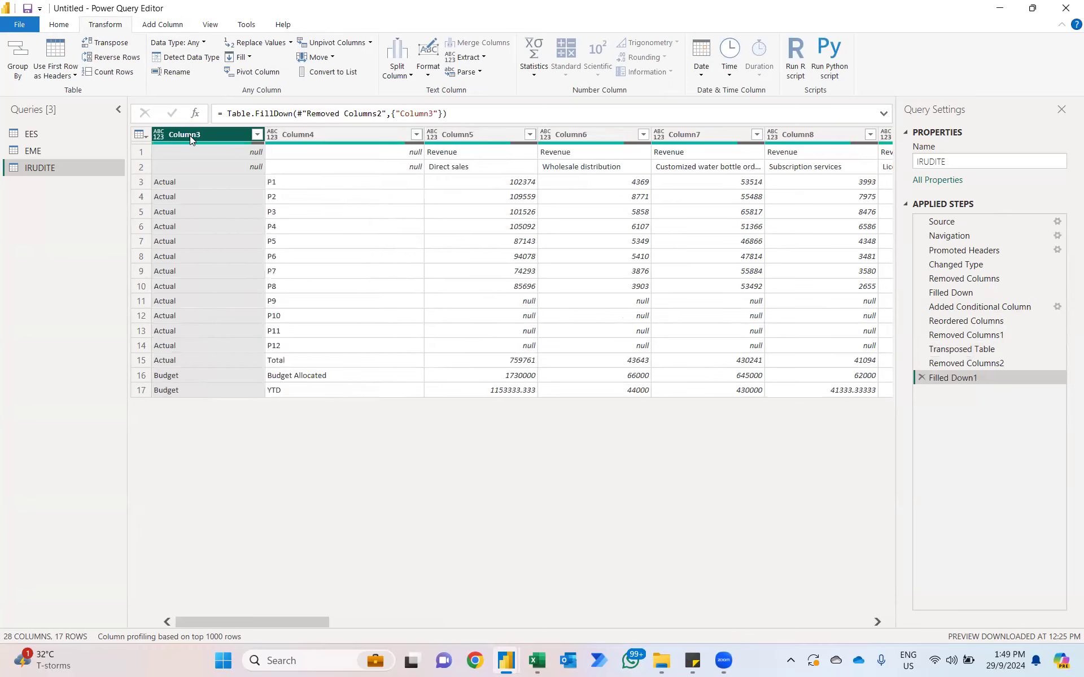
Step: Merge Column3 and Column4 into one column named Merged, using the equals sign as separator
{"action": "left_click", "coordinate": [292, 135], "text": "ctrl"}
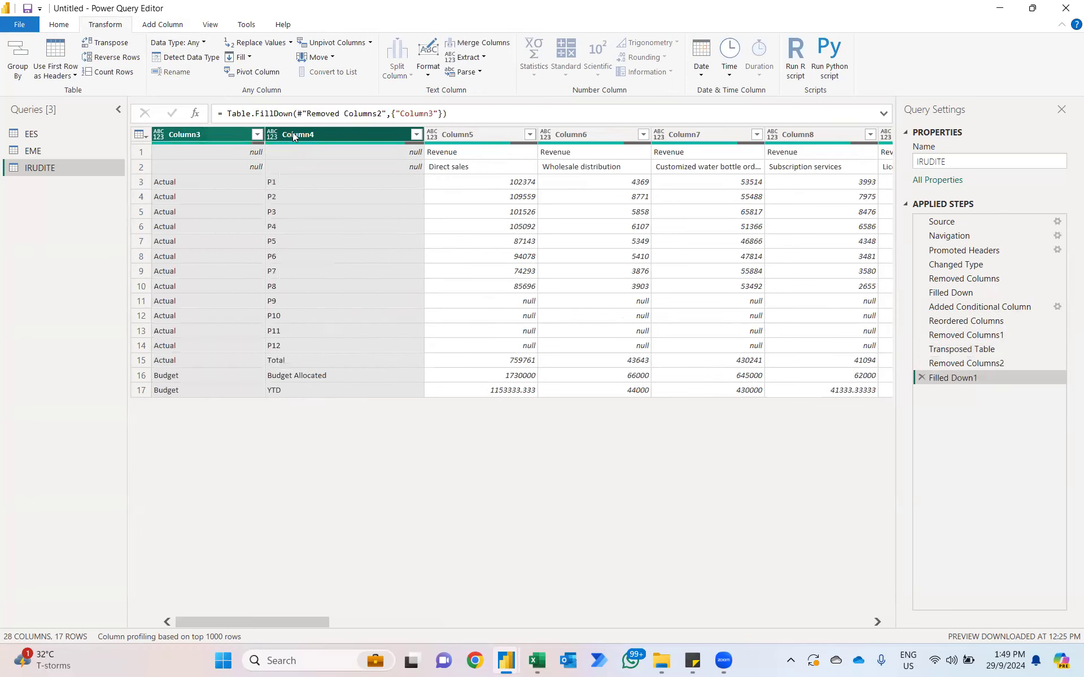
{"action": "left_click", "coordinate": [480, 43]}
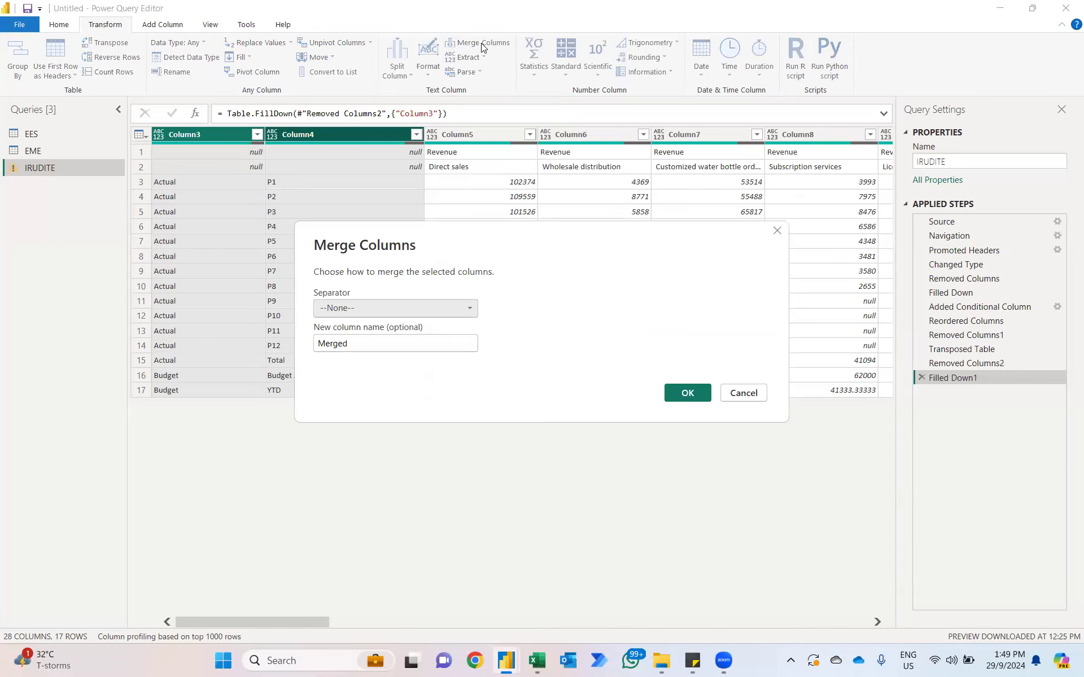
{"action": "left_click", "coordinate": [372, 311]}
{"action": "left_click", "coordinate": [346, 366]}
{"action": "left_click", "coordinate": [688, 395]}
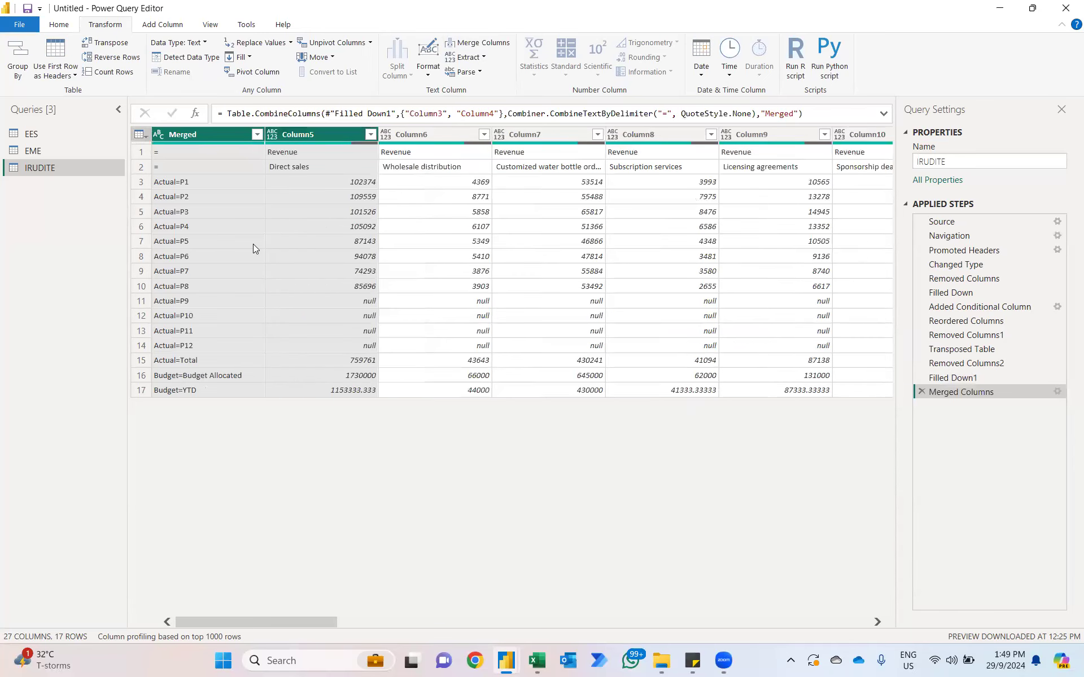
Step: Transpose the IRUDITE table back and promote its first row to headers
{"action": "left_click", "coordinate": [117, 45]}
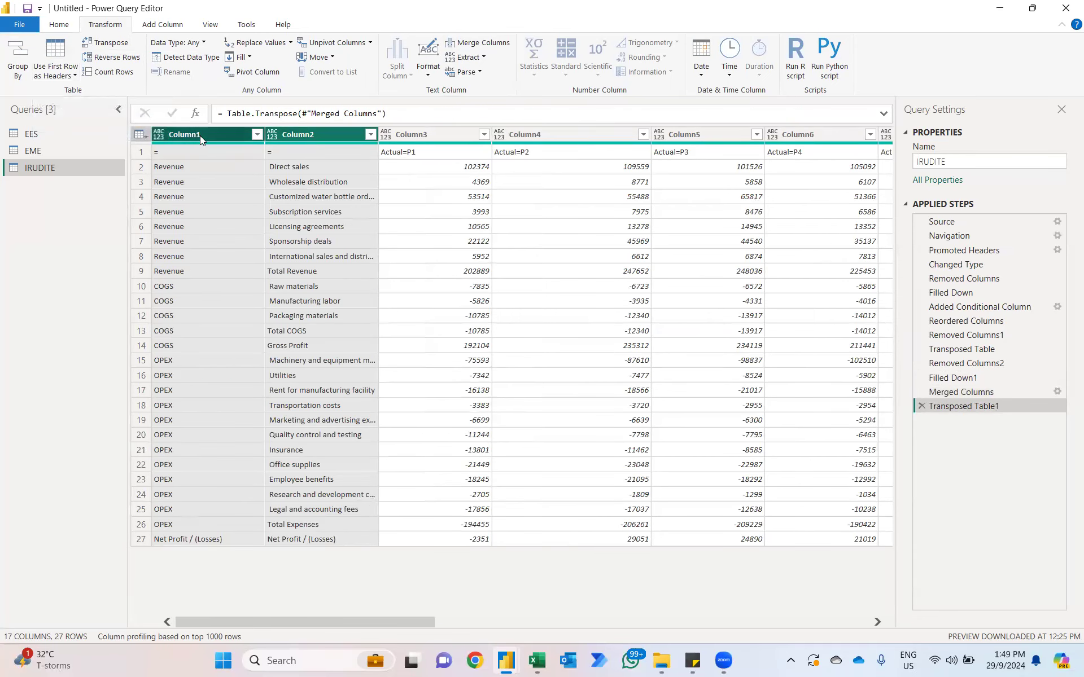
{"action": "left_click", "coordinate": [411, 153]}
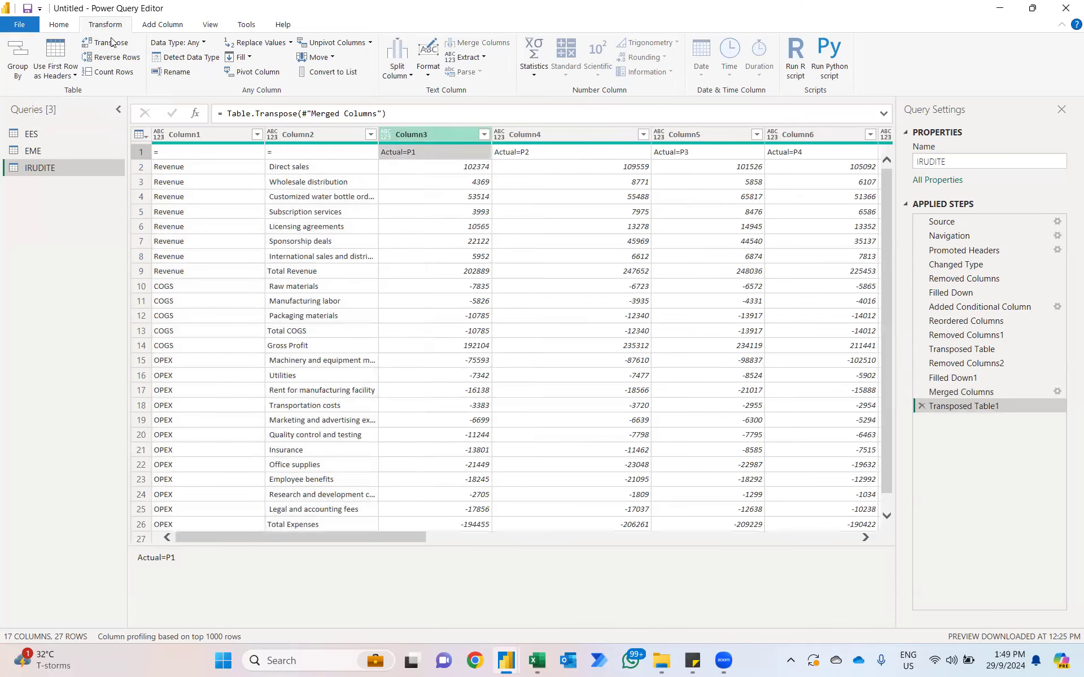
{"action": "left_click", "coordinate": [57, 50]}
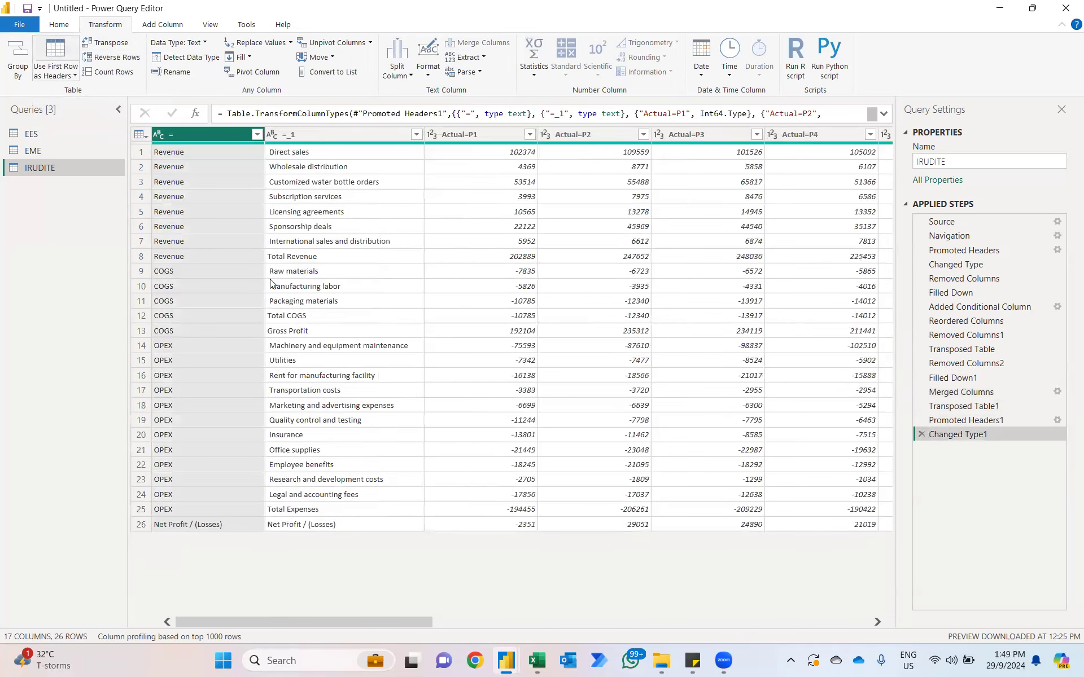
Step: Unpivot all IRUDITE columns other than the "=" and "=_1" columns
{"action": "left_click", "coordinate": [336, 136], "text": "ctrl"}
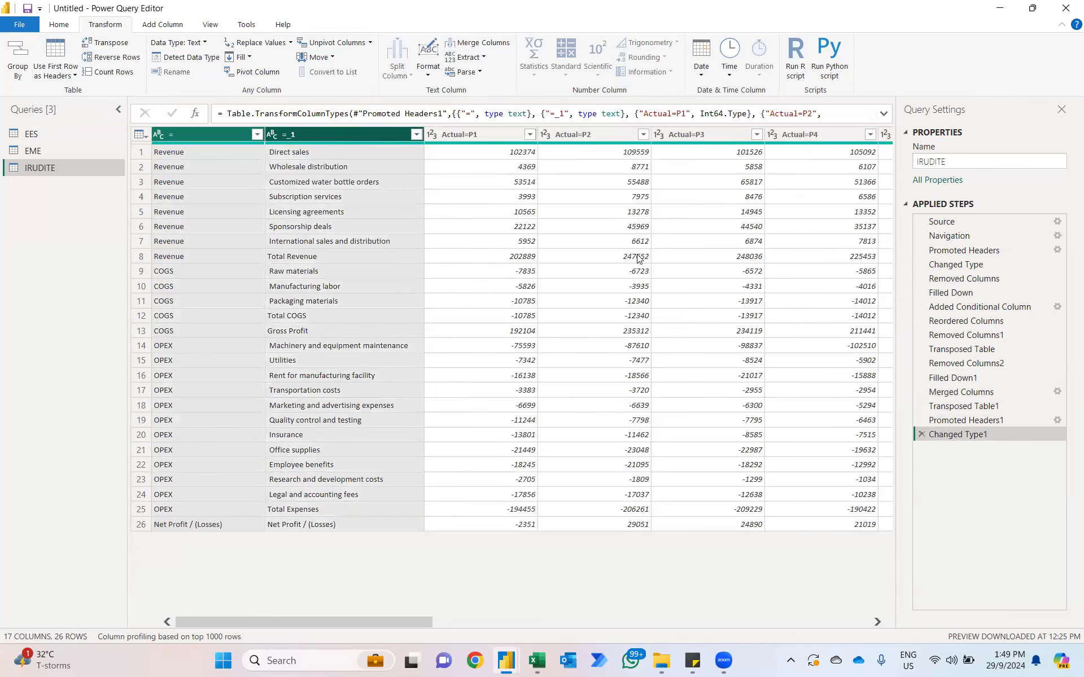
{"action": "scroll", "coordinate": [638, 257], "scroll_direction": "right", "scroll_amount": 10}
{"action": "scroll", "coordinate": [638, 257], "scroll_direction": "left", "scroll_amount": 10}
{"action": "right_click", "coordinate": [369, 137]}
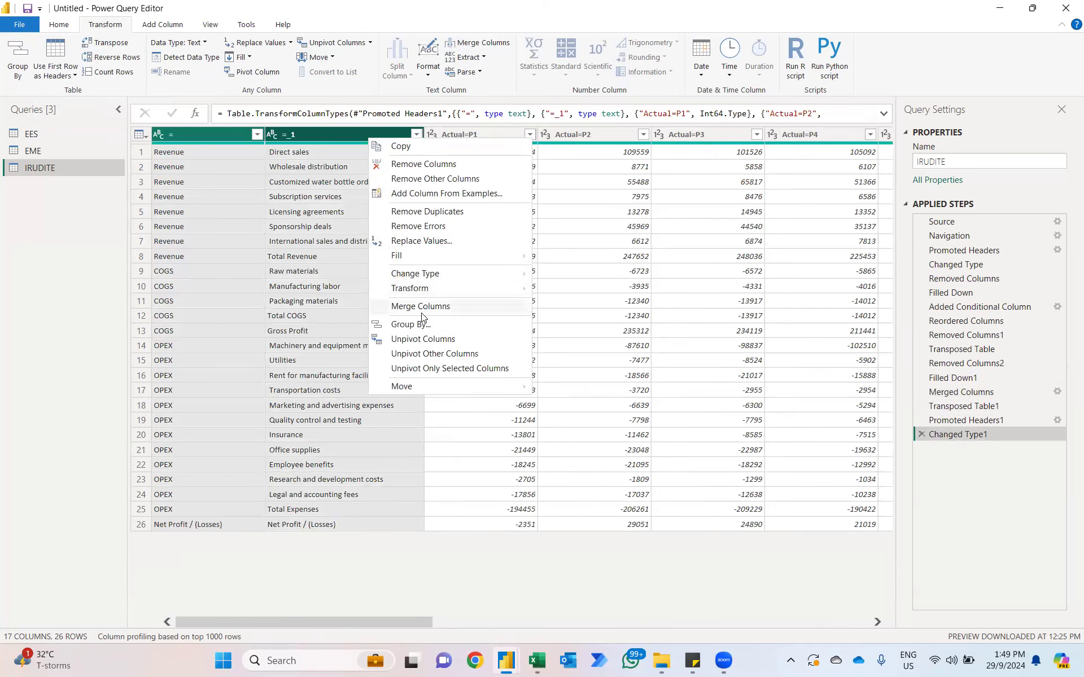
{"action": "left_click", "coordinate": [413, 355]}
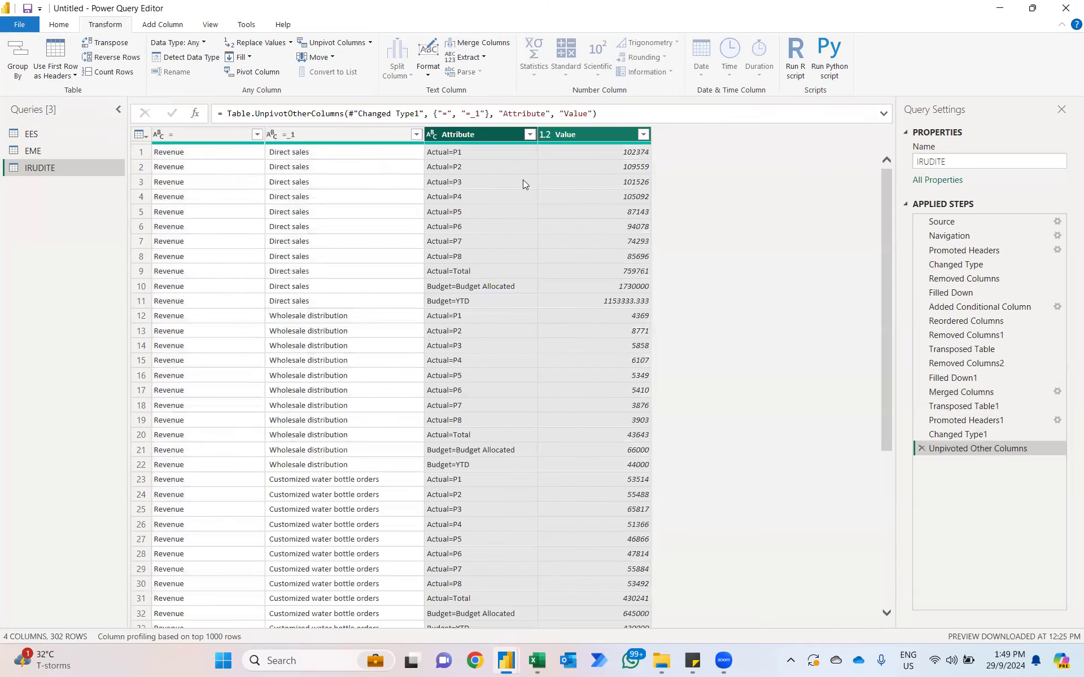
Step: Split the Attribute column by the "=" delimiter
{"action": "left_click", "coordinate": [482, 137]}
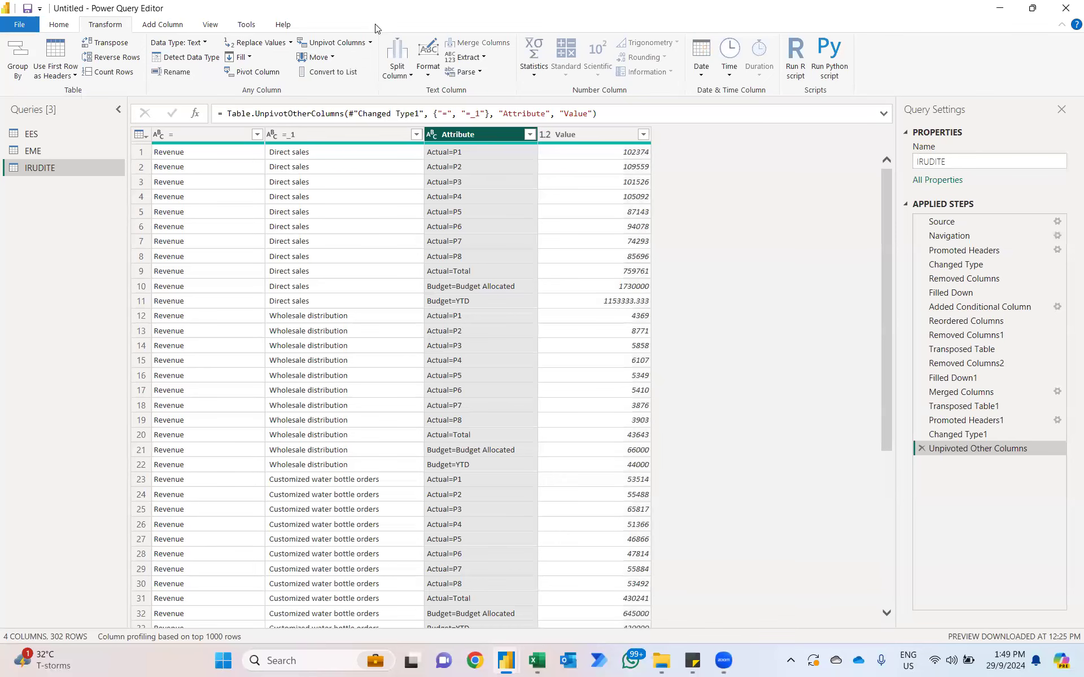
{"action": "right_click", "coordinate": [475, 136]}
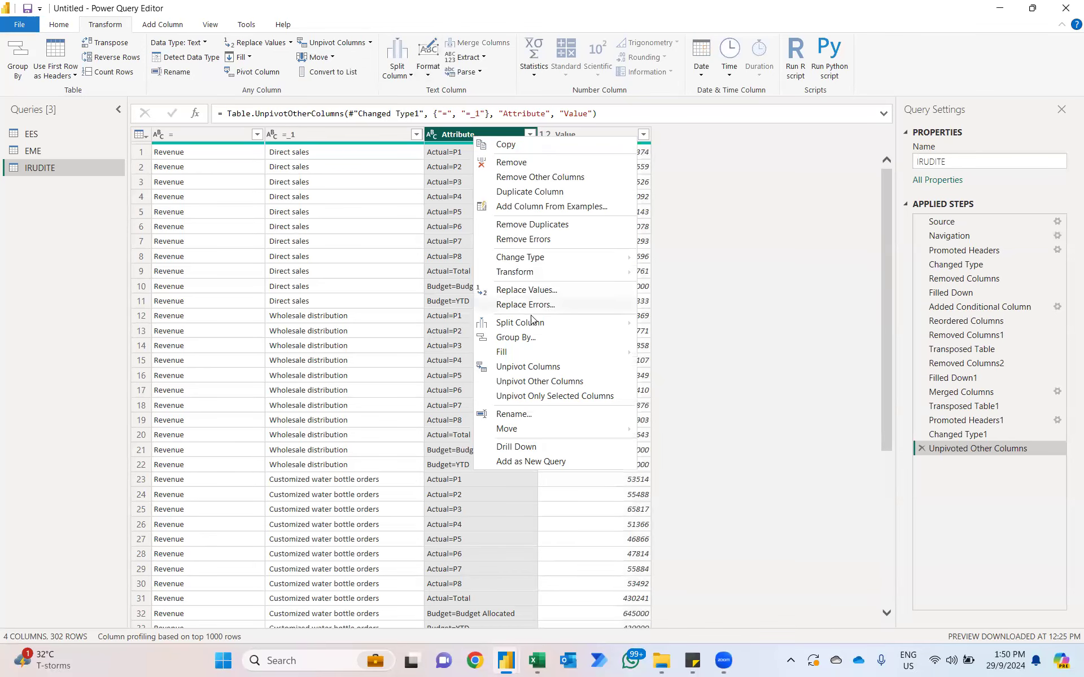
{"action": "mouse_move", "coordinate": [524, 322]}
{"action": "left_click", "coordinate": [664, 323]}
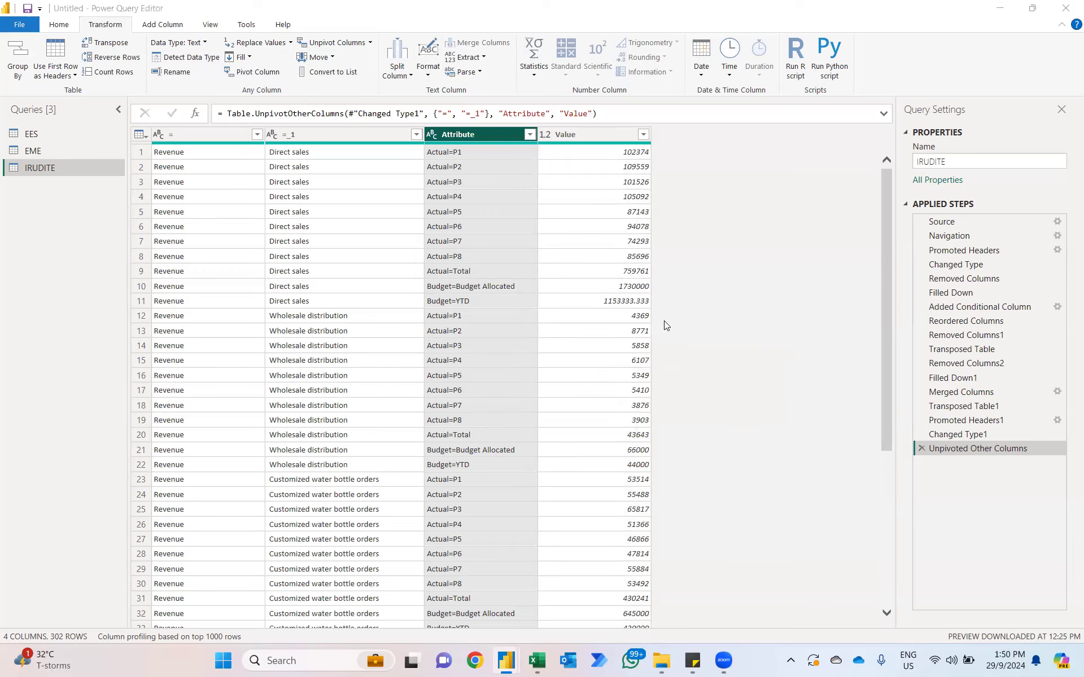
{"action": "left_click", "coordinate": [688, 466]}
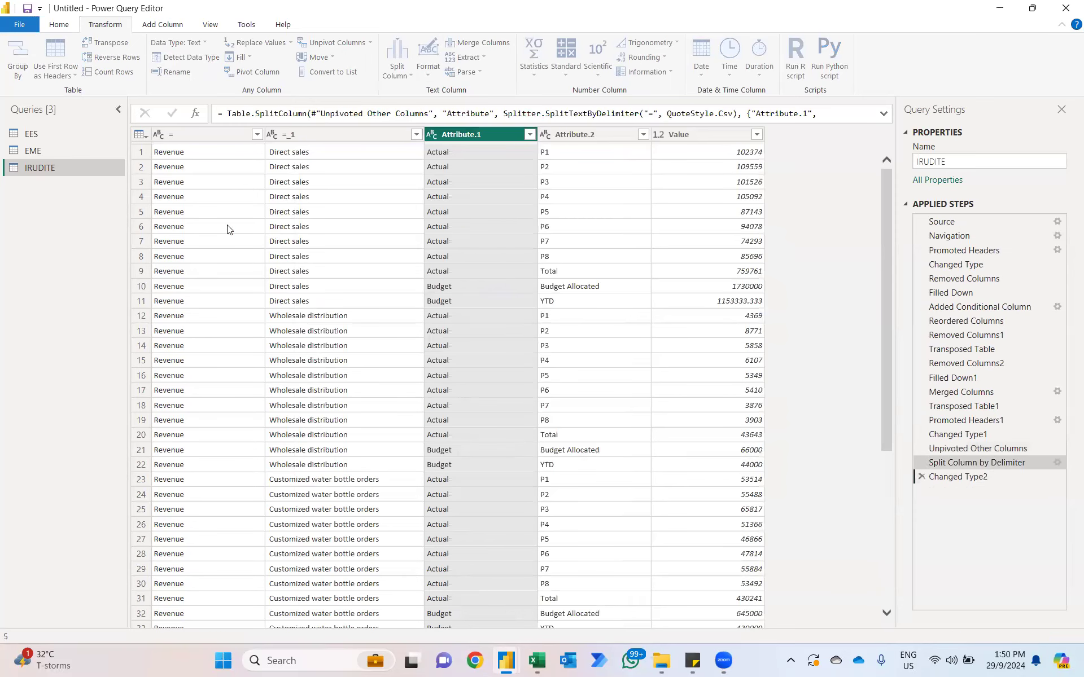
Step: Rename the "=" column as "P&L Items"
{"action": "double_click", "coordinate": [218, 136]}
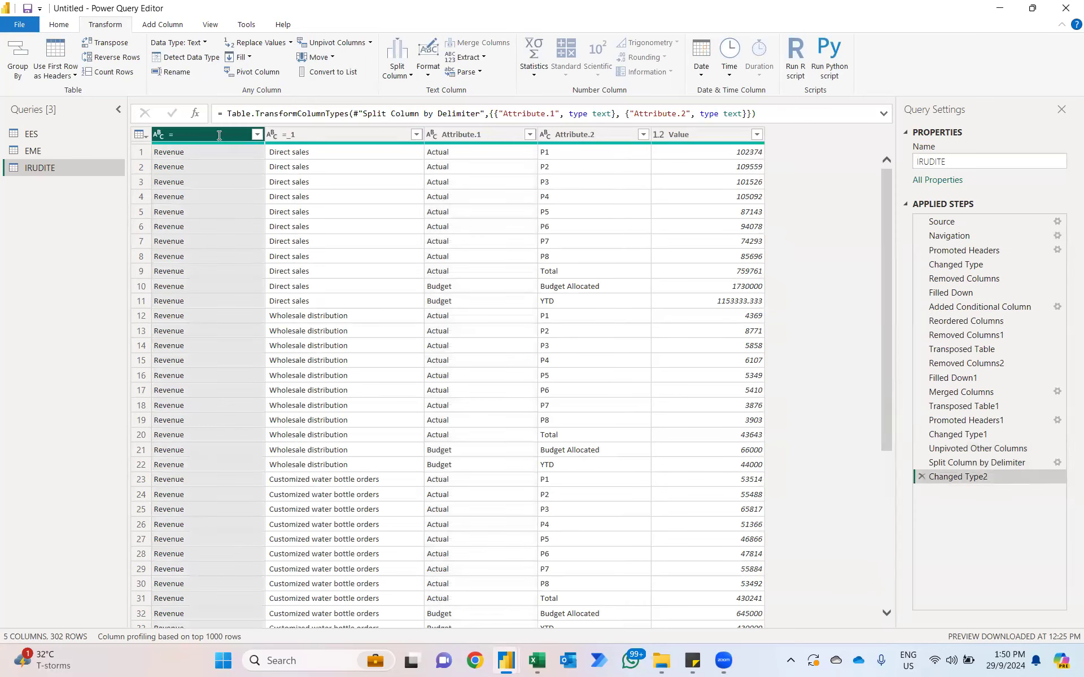
{"action": "key", "text": "Caps_Lock"}
{"action": "type", "text": "P"}
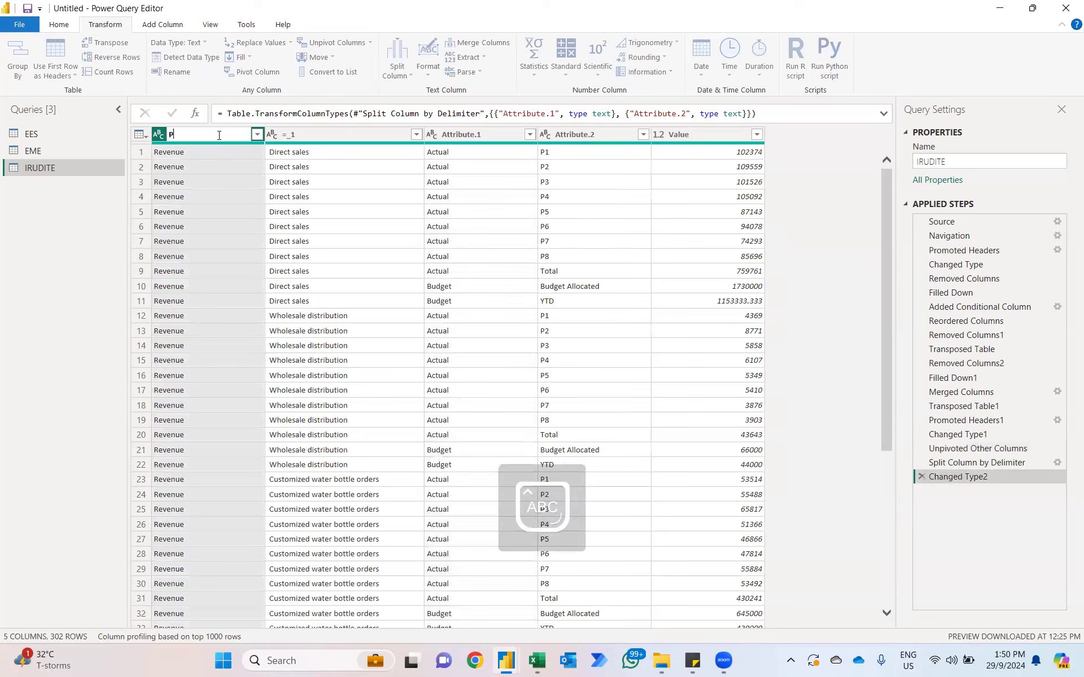
{"action": "type", "text": "&L I"}
{"action": "key", "text": "Caps_Lock"}
{"action": "type", "text": "tems"}
{"action": "key", "text": "Return"}
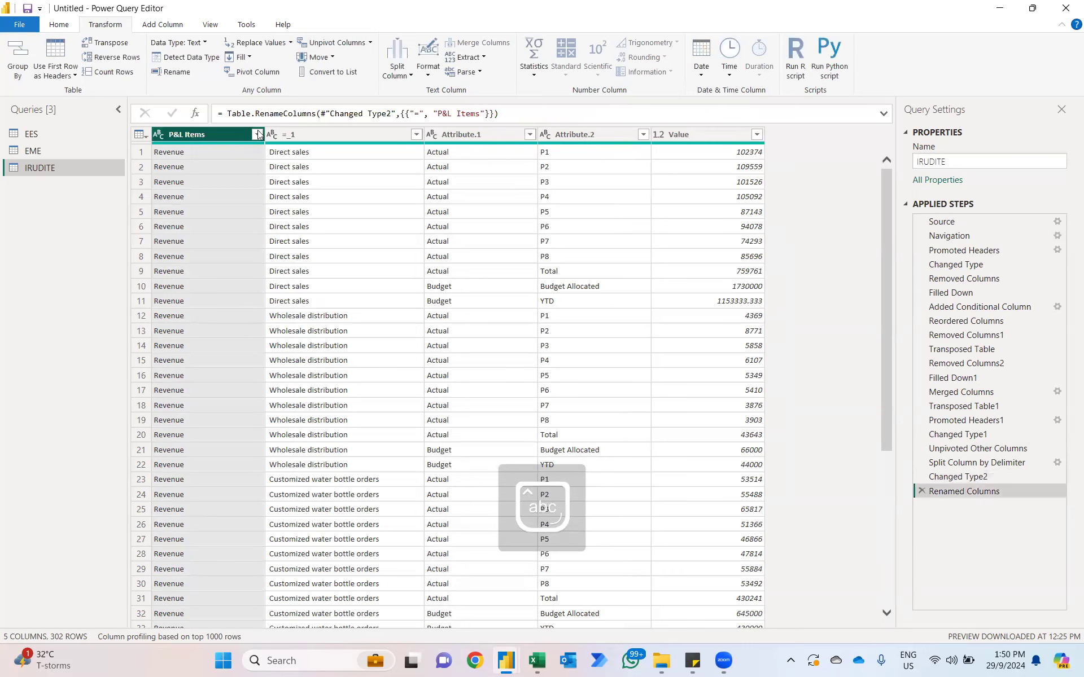
Step: Rename the "=_1" column as "Accounts"
{"action": "left_click", "coordinate": [290, 132]}
{"action": "double_click", "coordinate": [290, 132]}
{"action": "type", "text": "Accounts"}
{"action": "key", "text": "Return"}
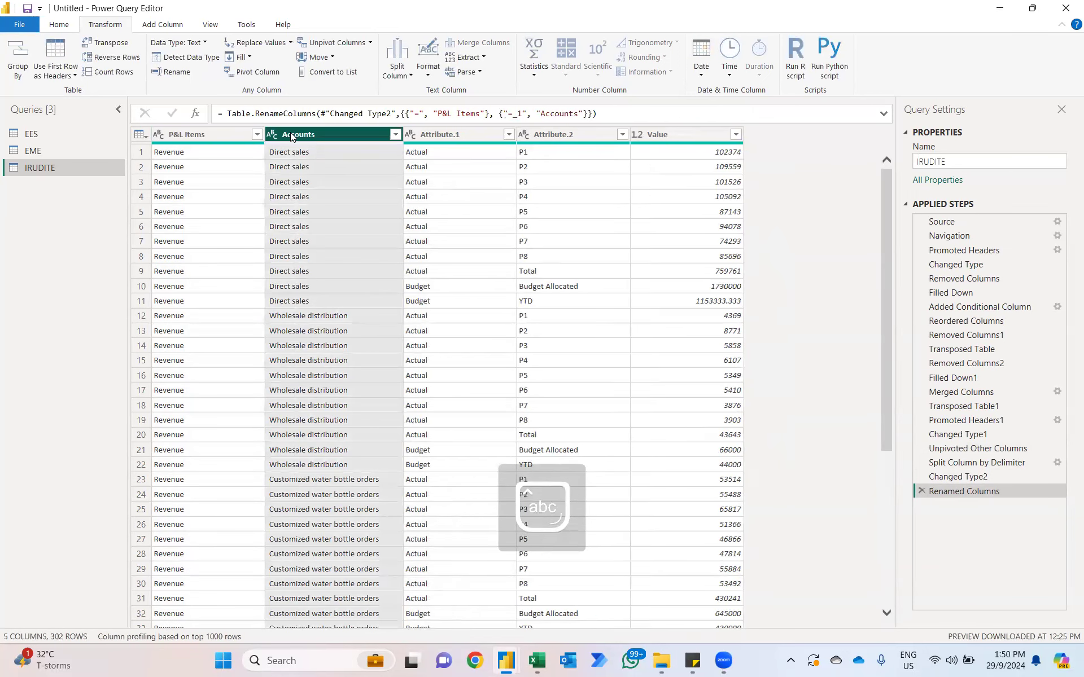
Step: Rename the Attribute.1 column as "Type"
{"action": "left_click", "coordinate": [434, 131]}
{"action": "key", "text": "Caps_Lock"}
{"action": "double_click", "coordinate": [434, 131]}
{"action": "type", "text": "TY"}
{"action": "key", "text": "BackSpace"}
{"action": "key", "text": "Caps_Lock"}
{"action": "type", "text": "ype"}
{"action": "key", "text": "Return"}
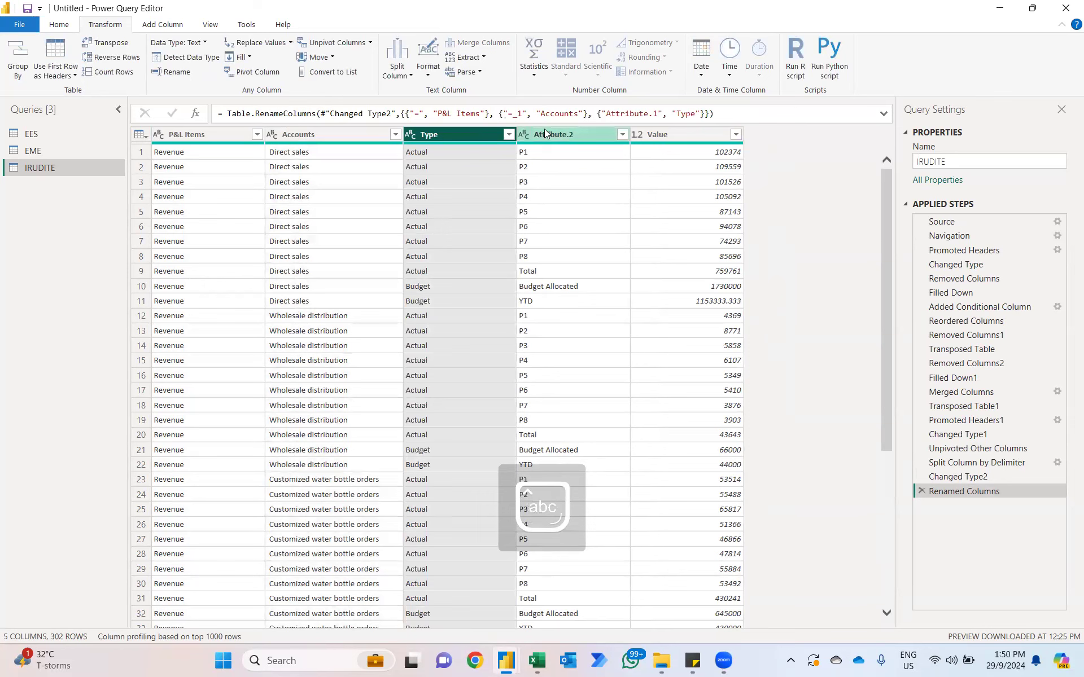
Step: Rename the Attribute.2 column as "Period"
{"action": "double_click", "coordinate": [544, 130]}
{"action": "key", "text": "Caps_Lock"}
{"action": "type", "text": "P"}
{"action": "key", "text": "Caps_Lock"}
{"action": "type", "text": "eriod"}
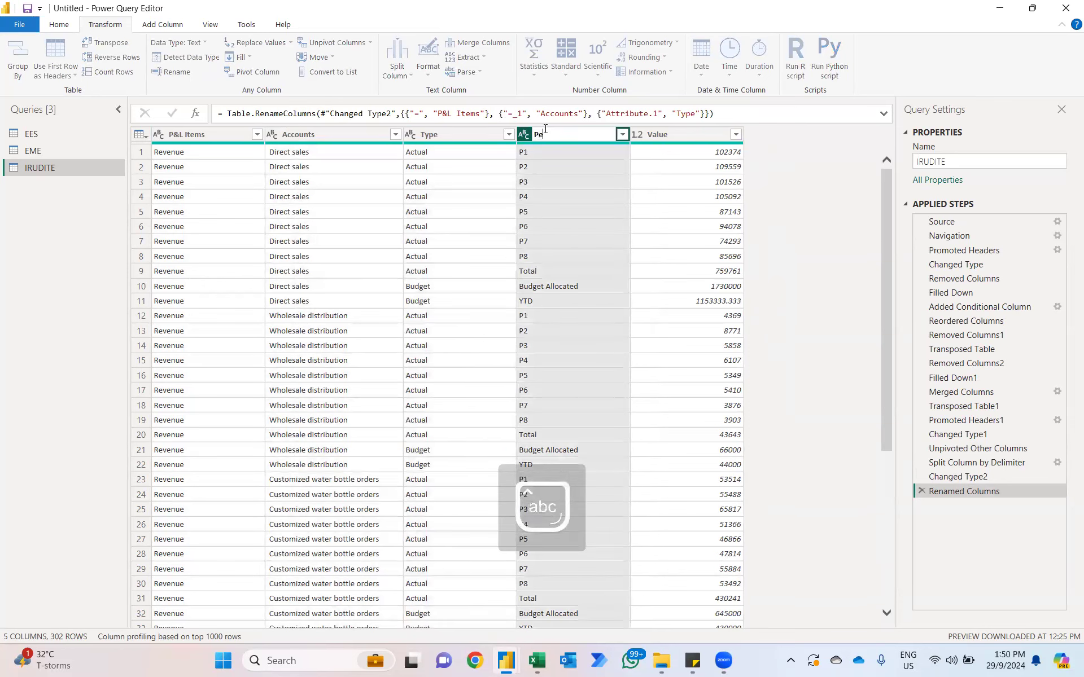
{"action": "key", "text": "Return"}
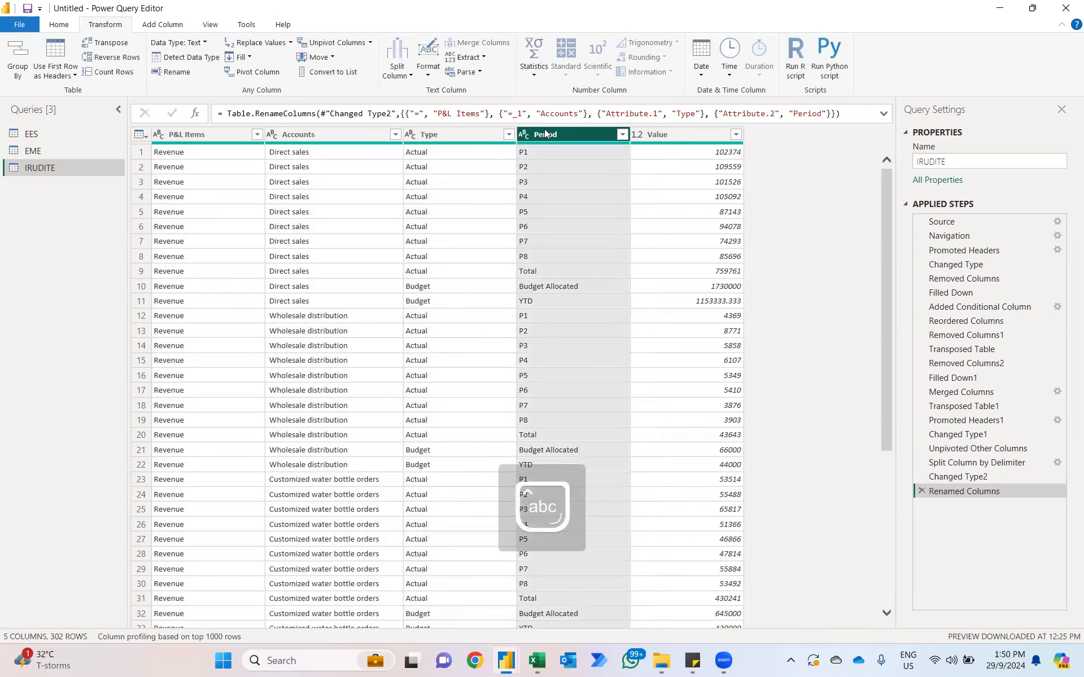
Step: Rename the Value column as "INR"
{"action": "double_click", "coordinate": [657, 135]}
{"action": "key", "text": "Caps_Lock"}
{"action": "type", "text": "INR"}
{"action": "key", "text": "Return"}
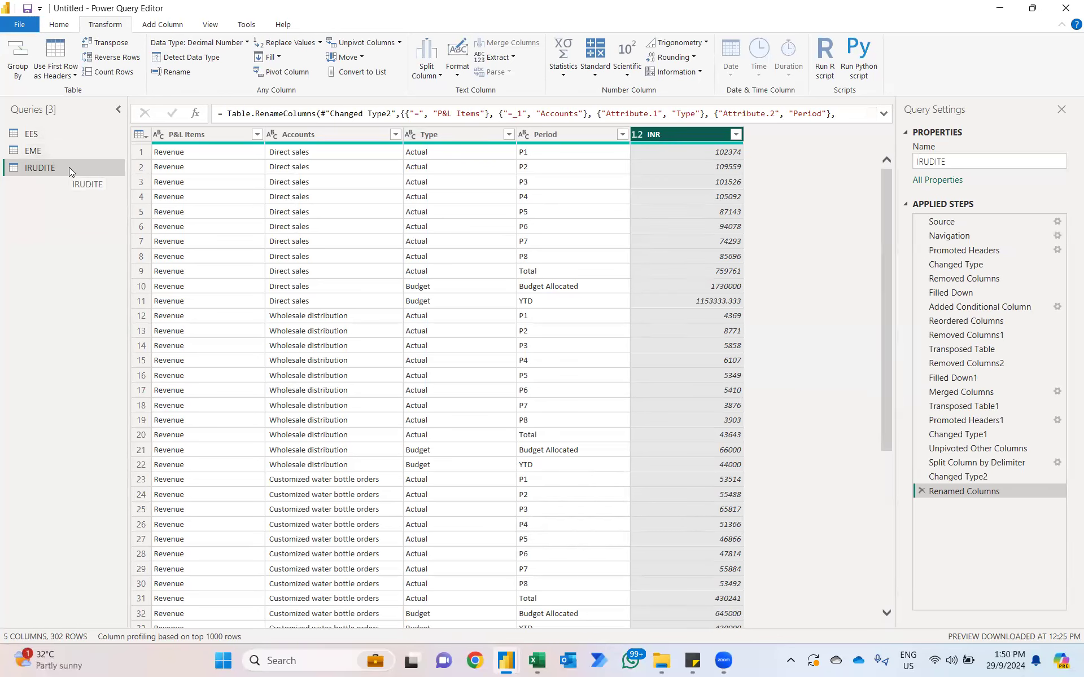
Step: Append the IRUDITE, EME and EES tables as a new query using the three-or-more-tables option
{"action": "left_click", "coordinate": [57, 25]}
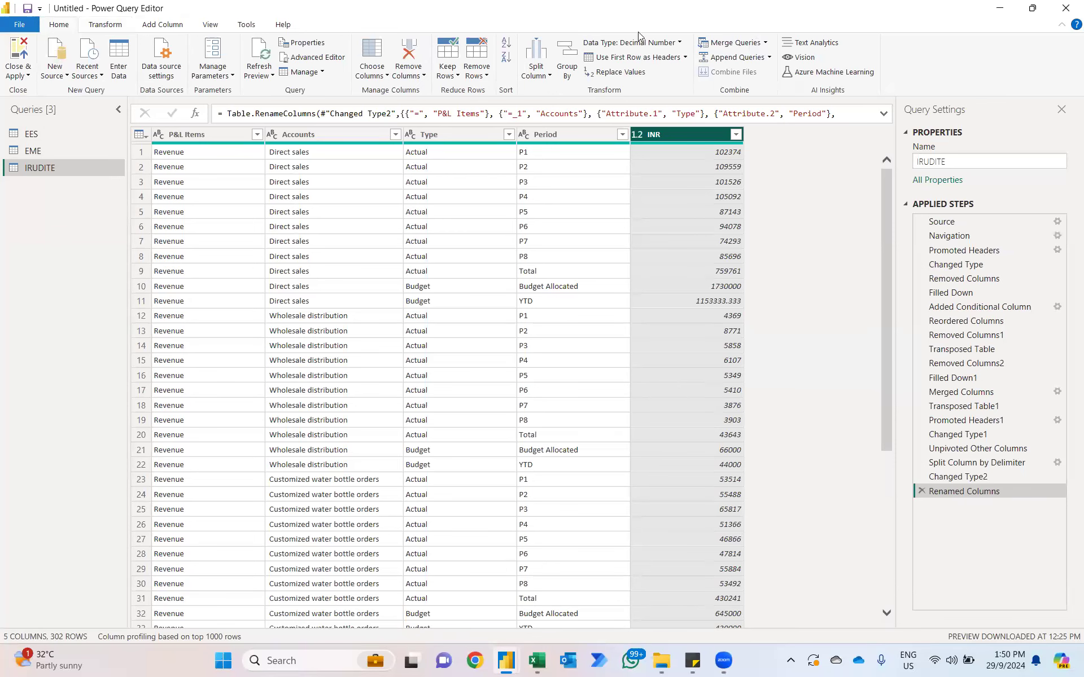
{"action": "left_click", "coordinate": [769, 57]}
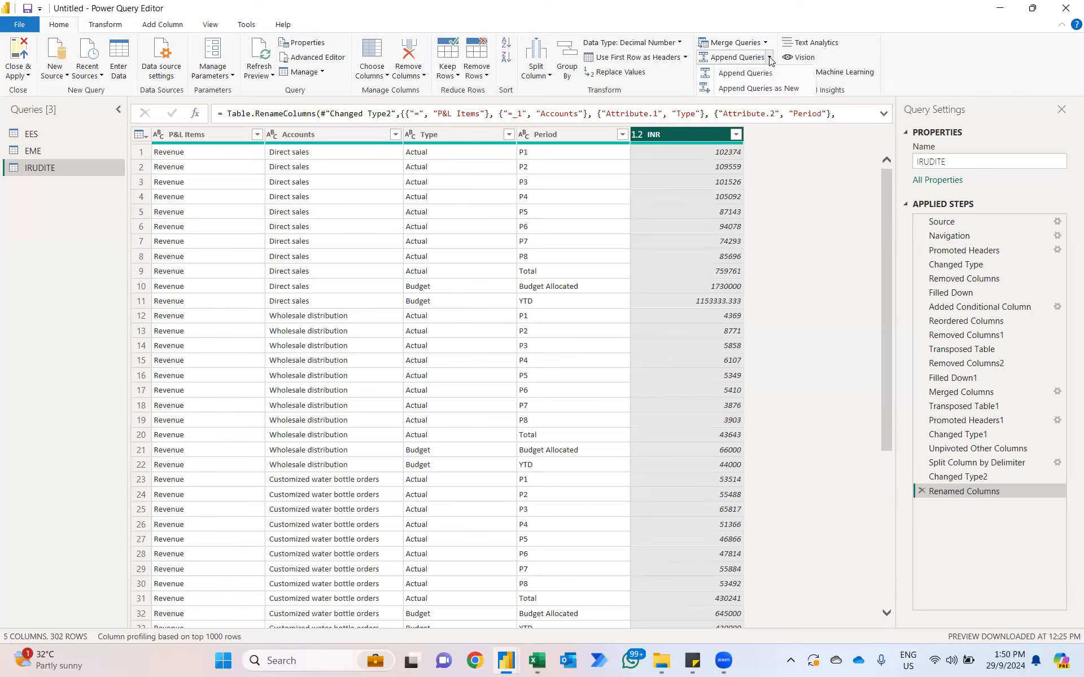
{"action": "left_click", "coordinate": [763, 88]}
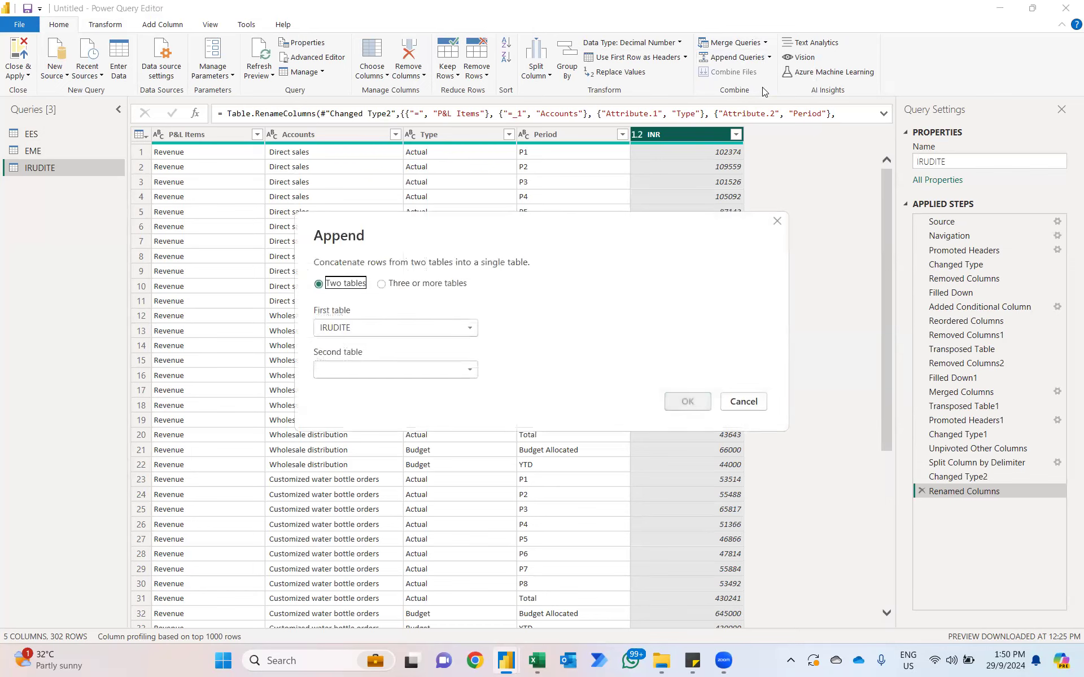
{"action": "left_click", "coordinate": [382, 284]}
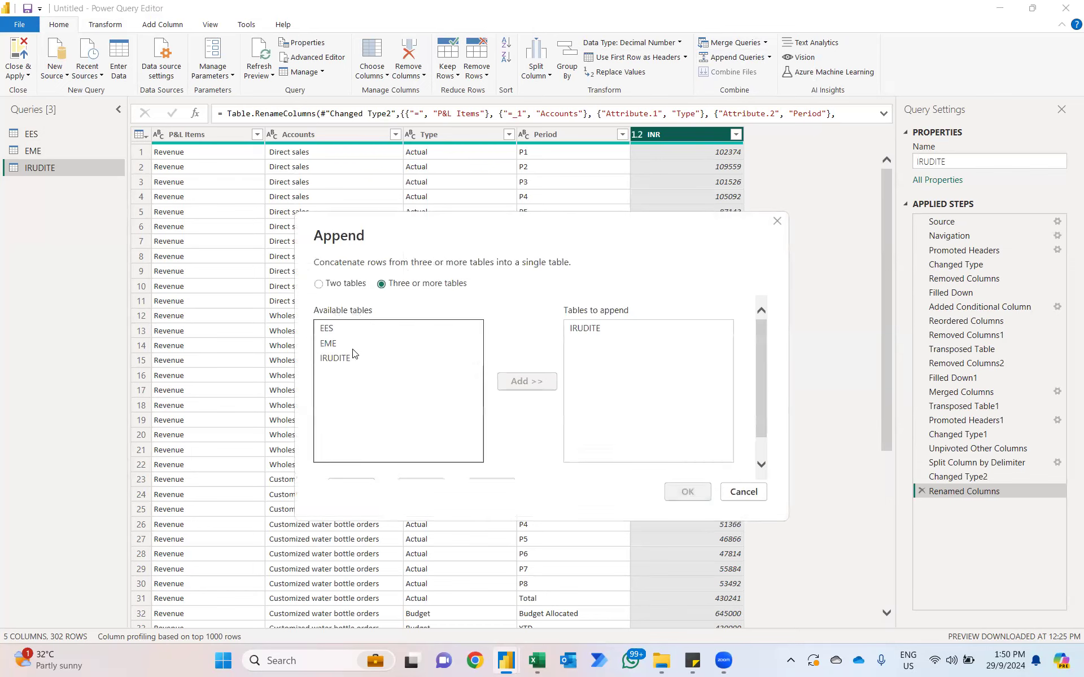
{"action": "left_click", "coordinate": [336, 346]}
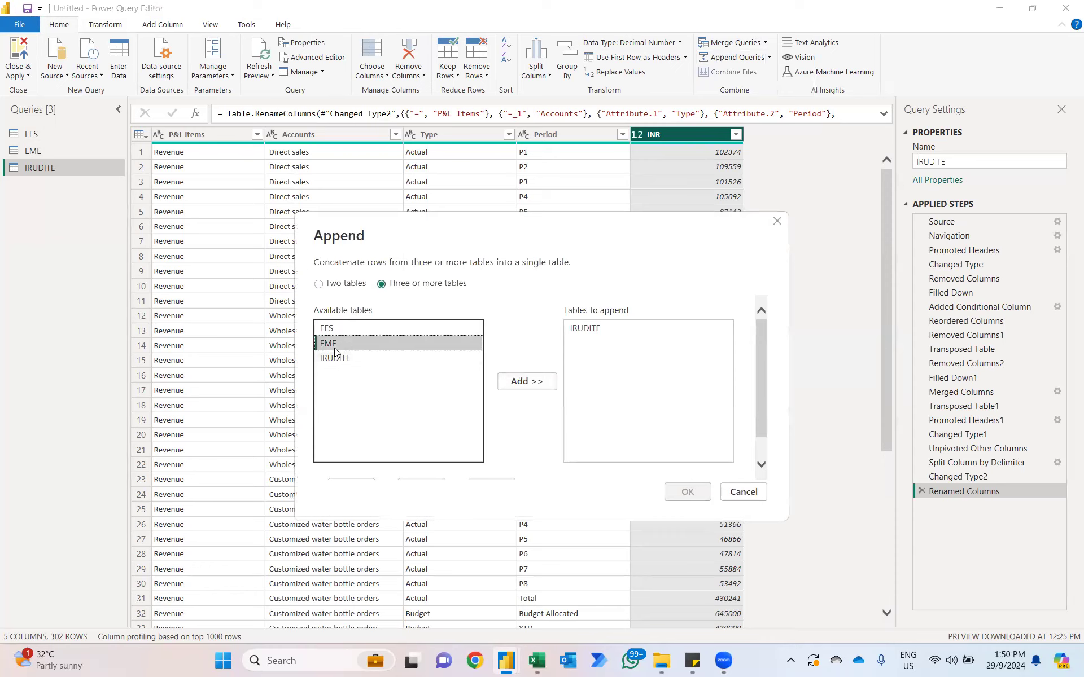
{"action": "left_click", "coordinate": [327, 328], "text": "ctrl"}
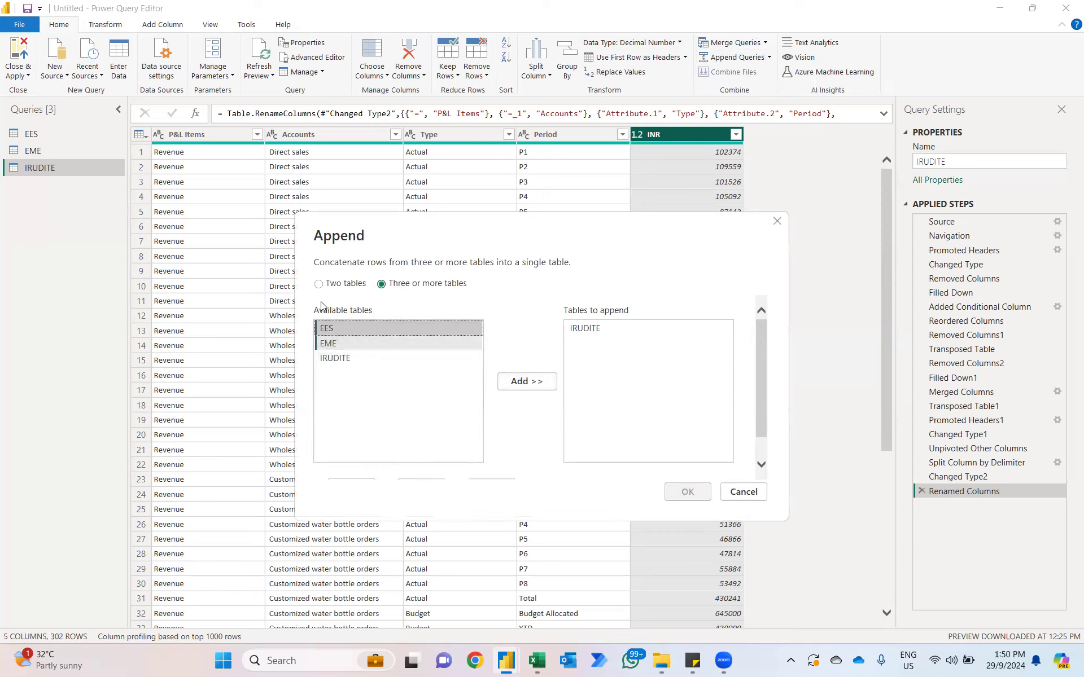
{"action": "left_click", "coordinate": [534, 382]}
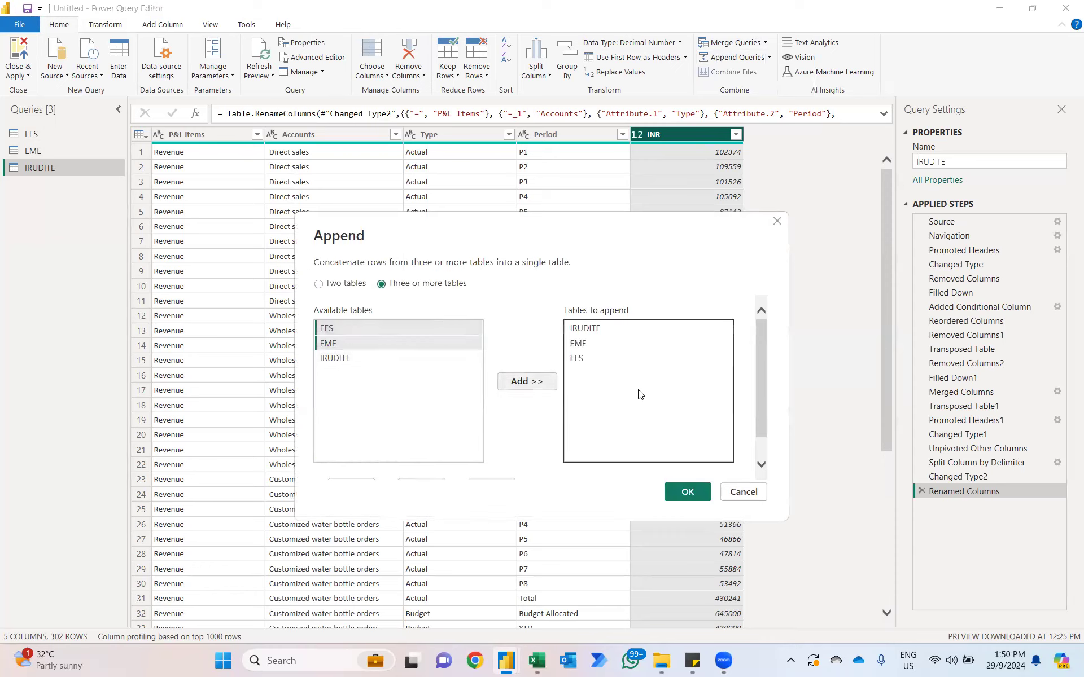
{"action": "left_click", "coordinate": [698, 499]}
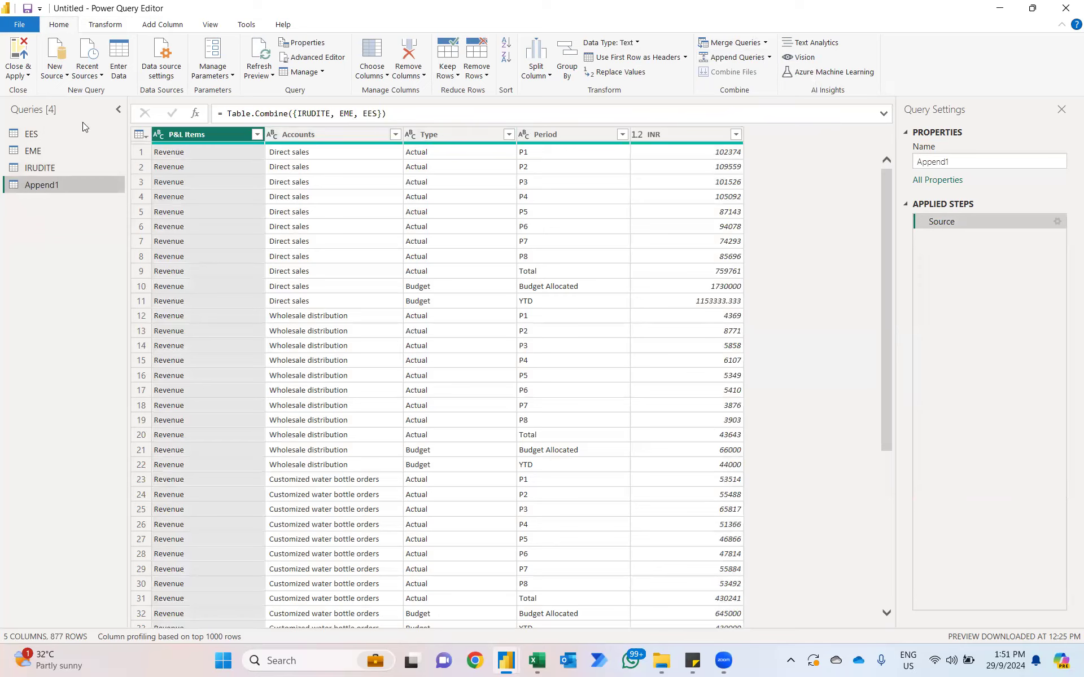
Step: Inspect the Accounts filter values in the EES query for subtotal entries
{"action": "left_click", "coordinate": [49, 134]}
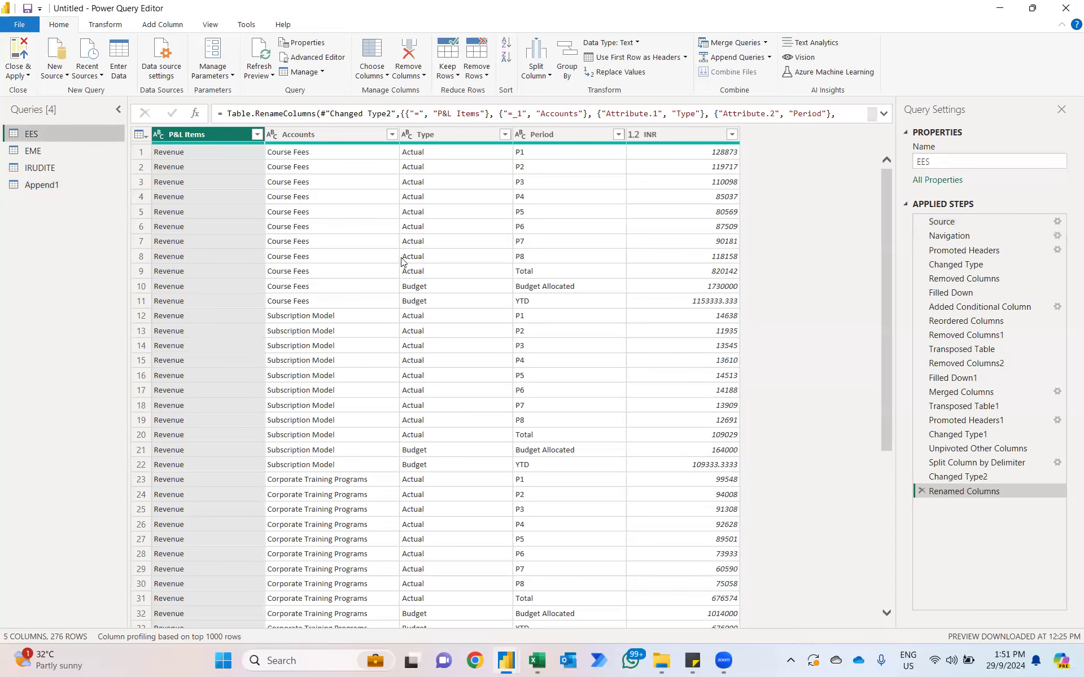
{"action": "left_click", "coordinate": [392, 134]}
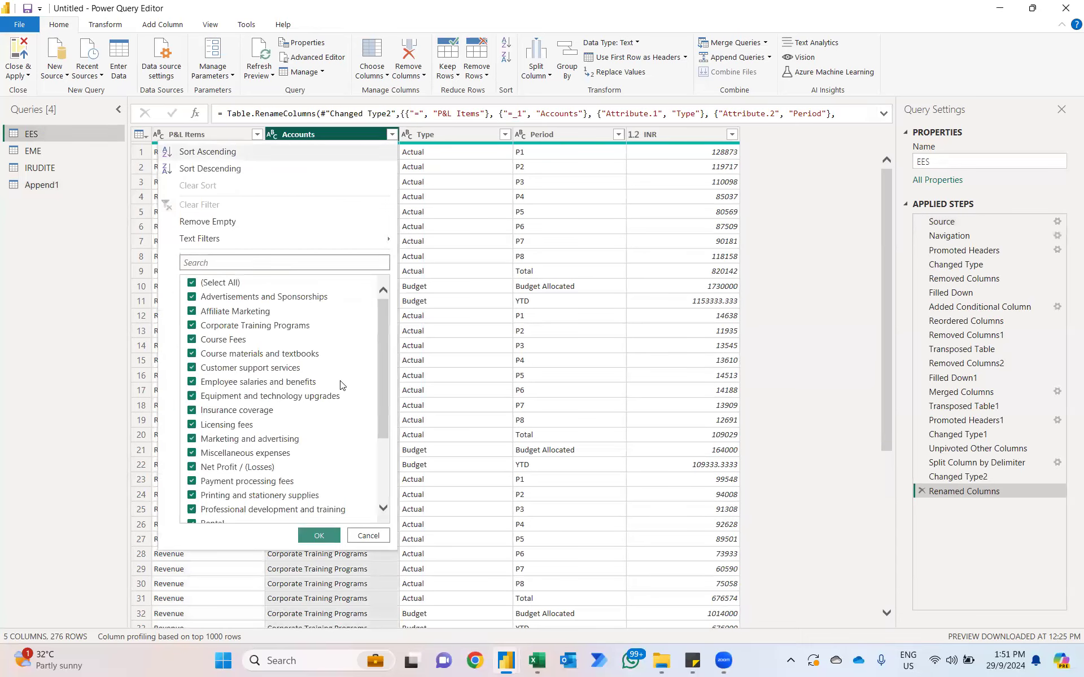
{"action": "scroll", "coordinate": [341, 385], "scroll_direction": "down", "scroll_amount": 3}
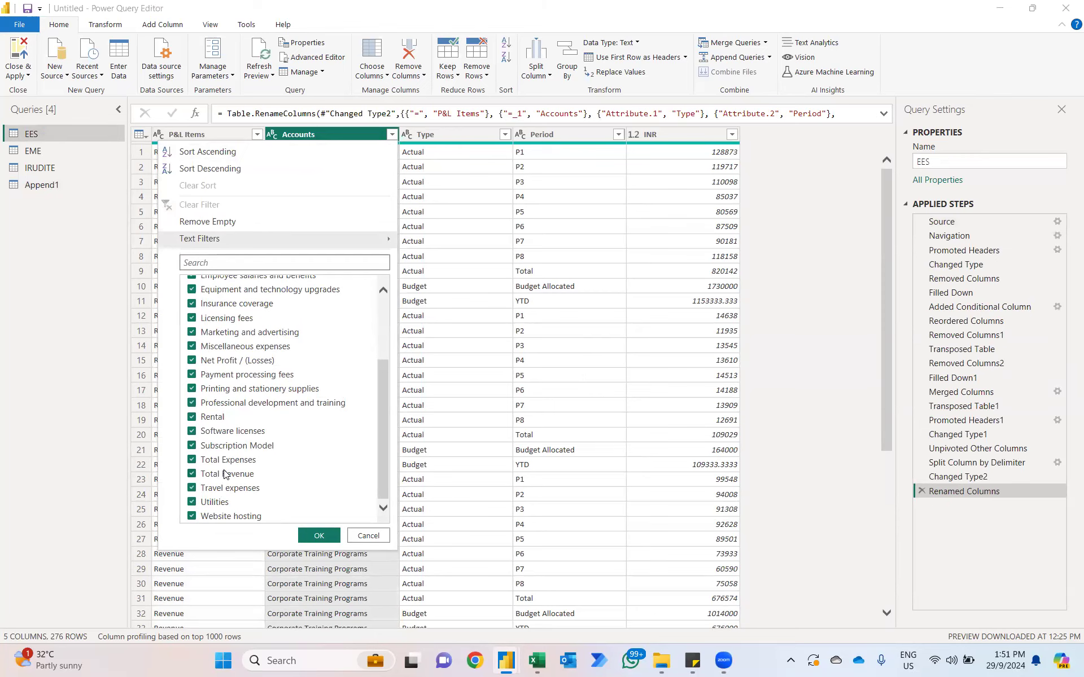
Step: Switch to the Excel workbook and examine the Total Revenue and Total COGS rows on the IRUDITE sheet
{"action": "key", "text": "alt+Tab"}
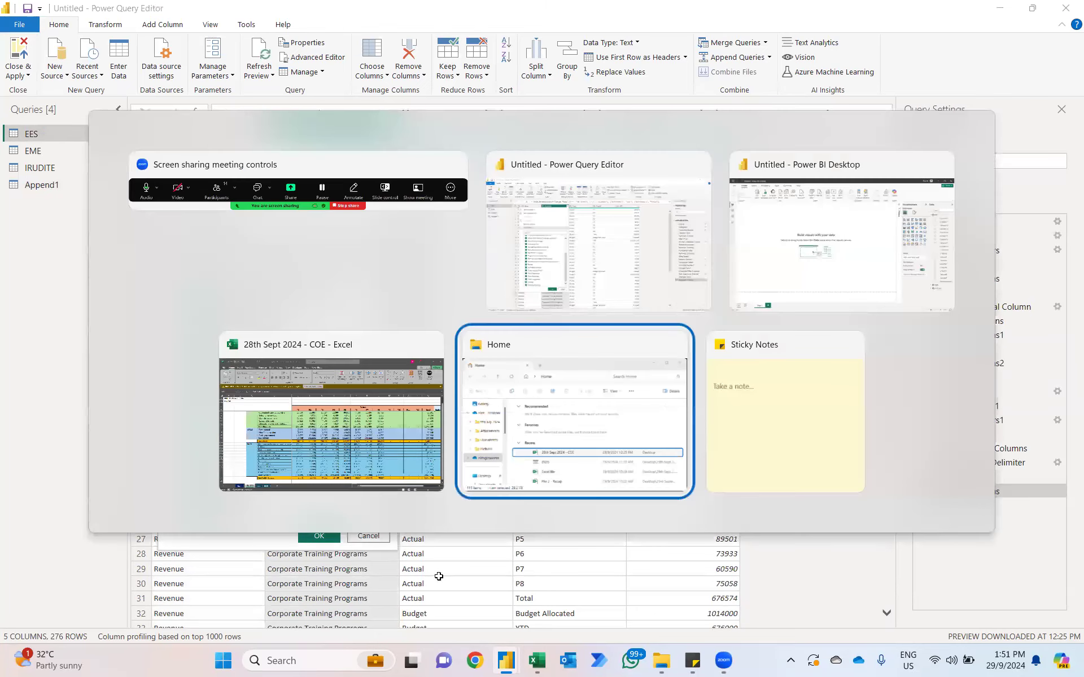
{"action": "left_click", "coordinate": [394, 482]}
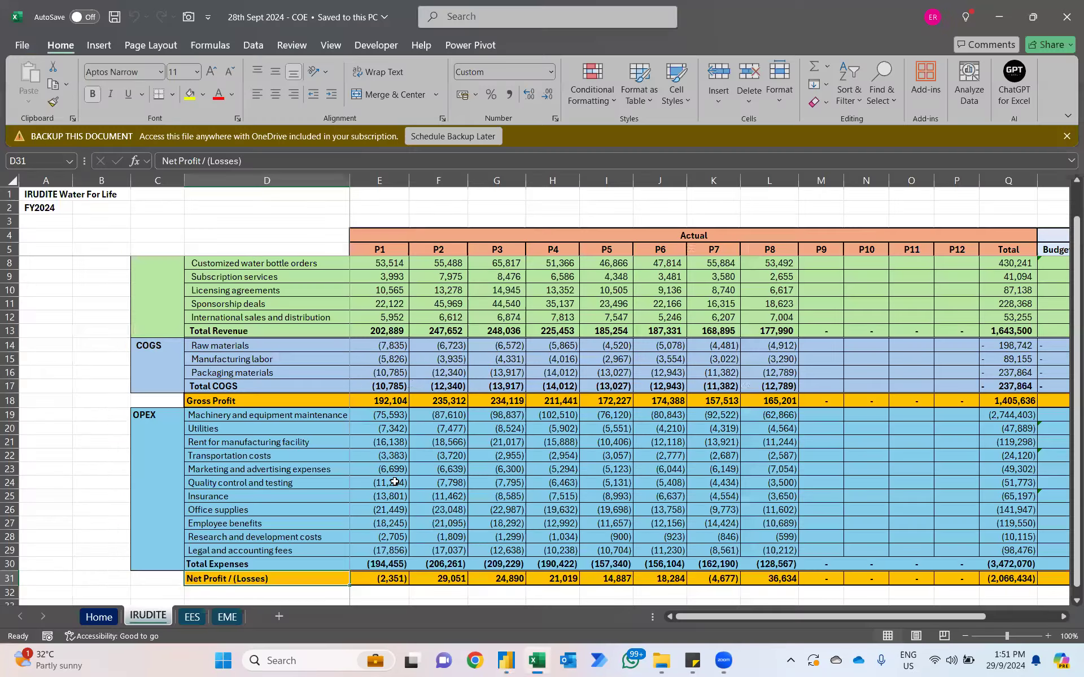
{"action": "left_click", "coordinate": [225, 331]}
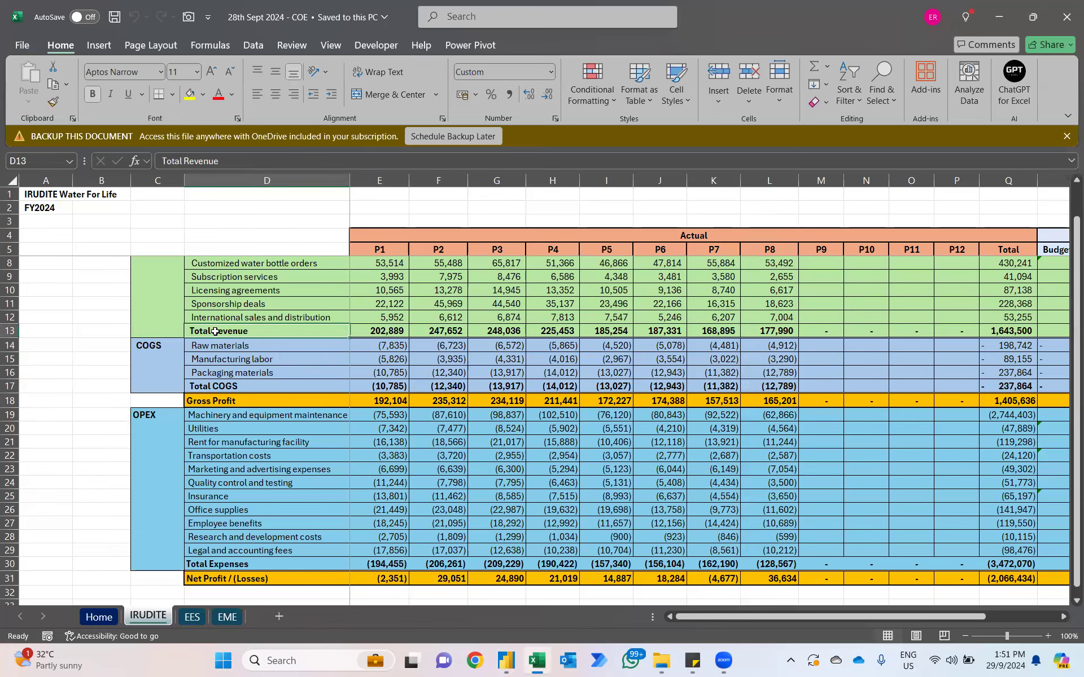
{"action": "left_click", "coordinate": [215, 385]}
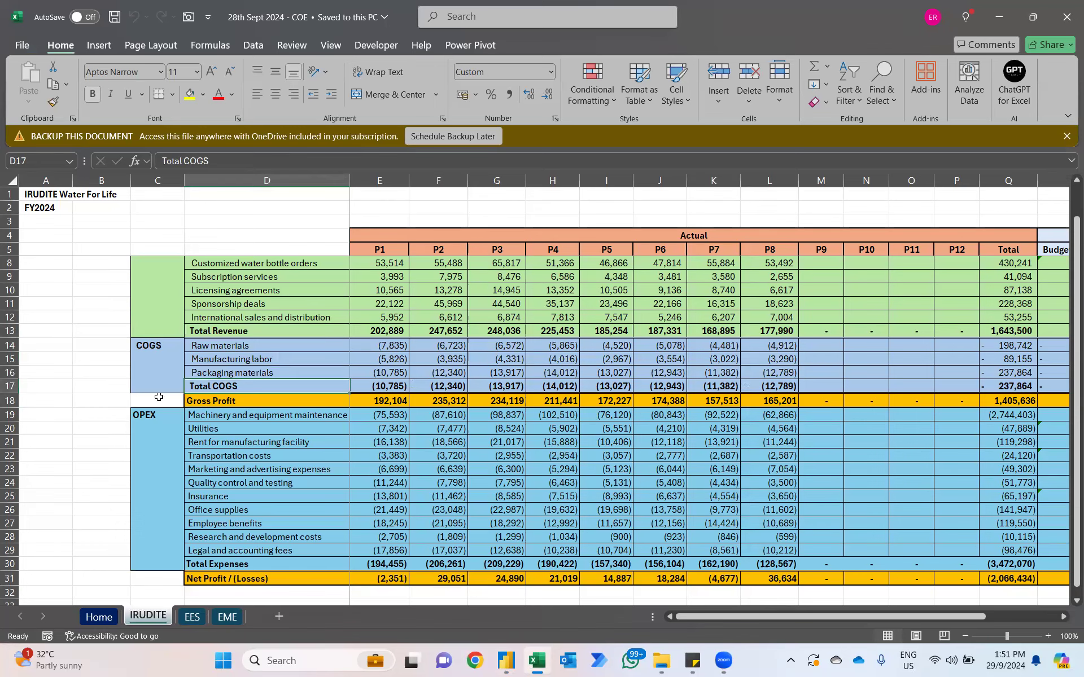
Step: On the EES sheet, compare the P1 revenue sum with and without Total Revenue, and examine the Total Expenses row
{"action": "left_click", "coordinate": [194, 617]}
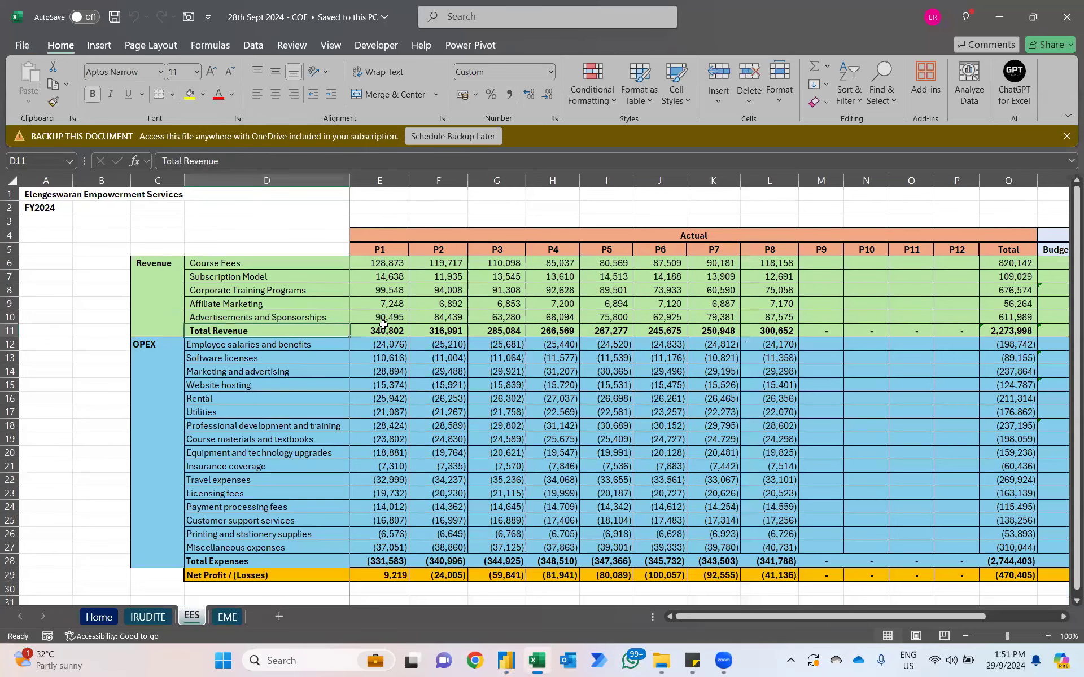
{"action": "left_click", "coordinate": [381, 330]}
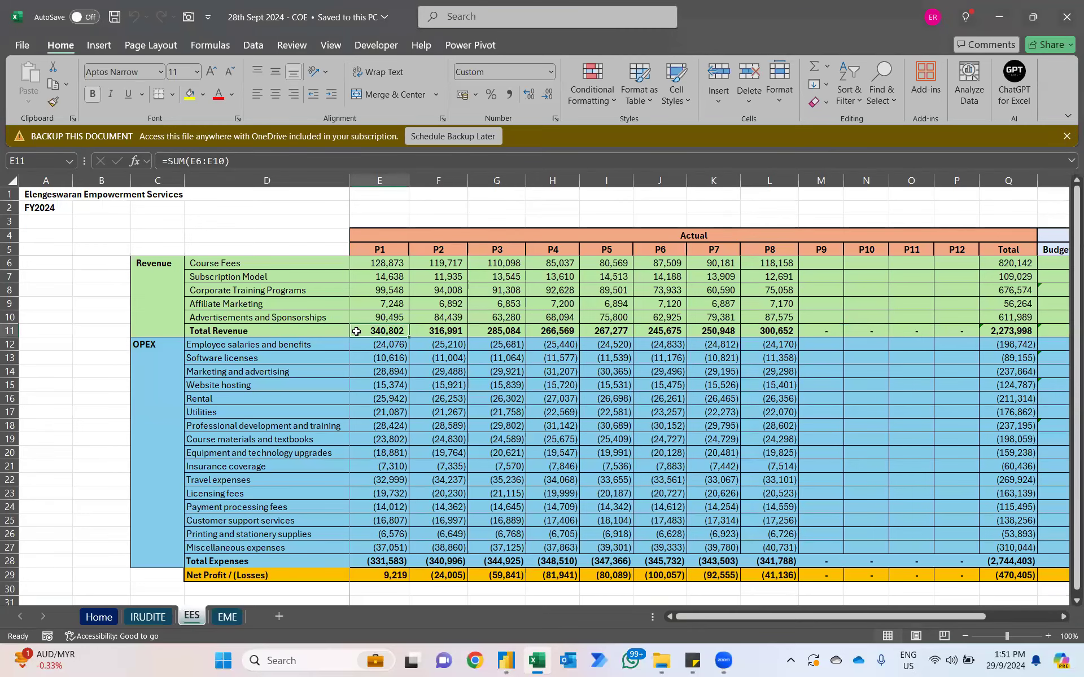
{"action": "left_click_drag", "start_coordinate": [392, 317], "coordinate": [388, 263]}
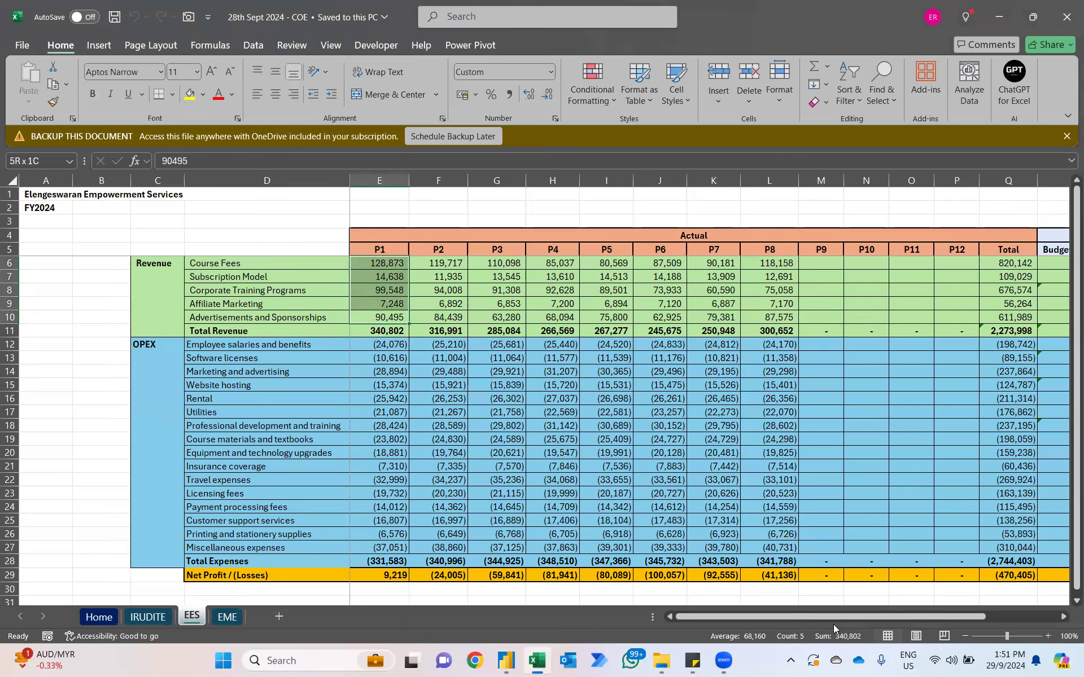
{"action": "left_click", "coordinate": [389, 264]}
{"action": "key", "text": "shift+Down"}
{"action": "key", "text": "shift+Down"}
{"action": "key", "text": "shift+Down"}
{"action": "key", "text": "shift+Down"}
{"action": "key", "text": "shift+Down"}
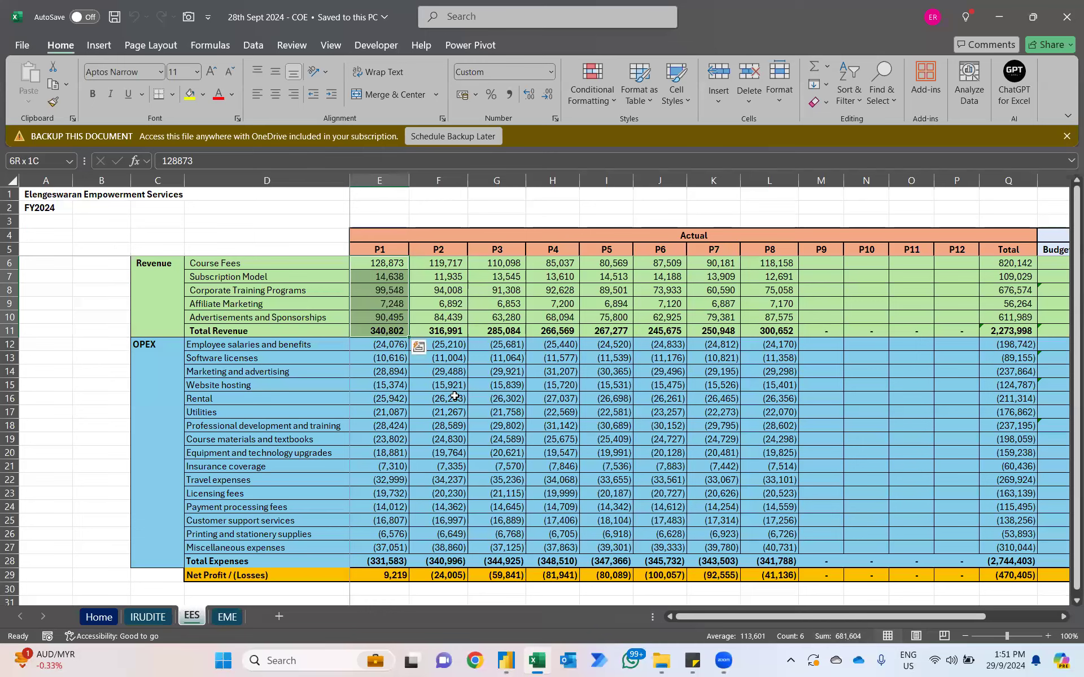
{"action": "left_click", "coordinate": [214, 327]}
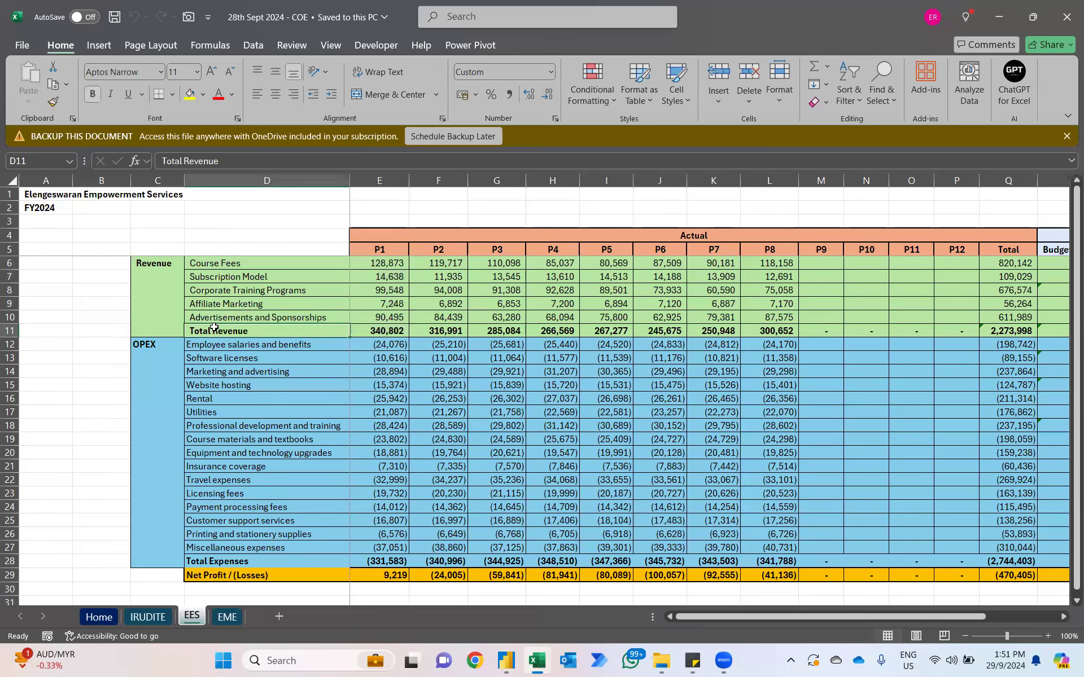
{"action": "left_click", "coordinate": [199, 563]}
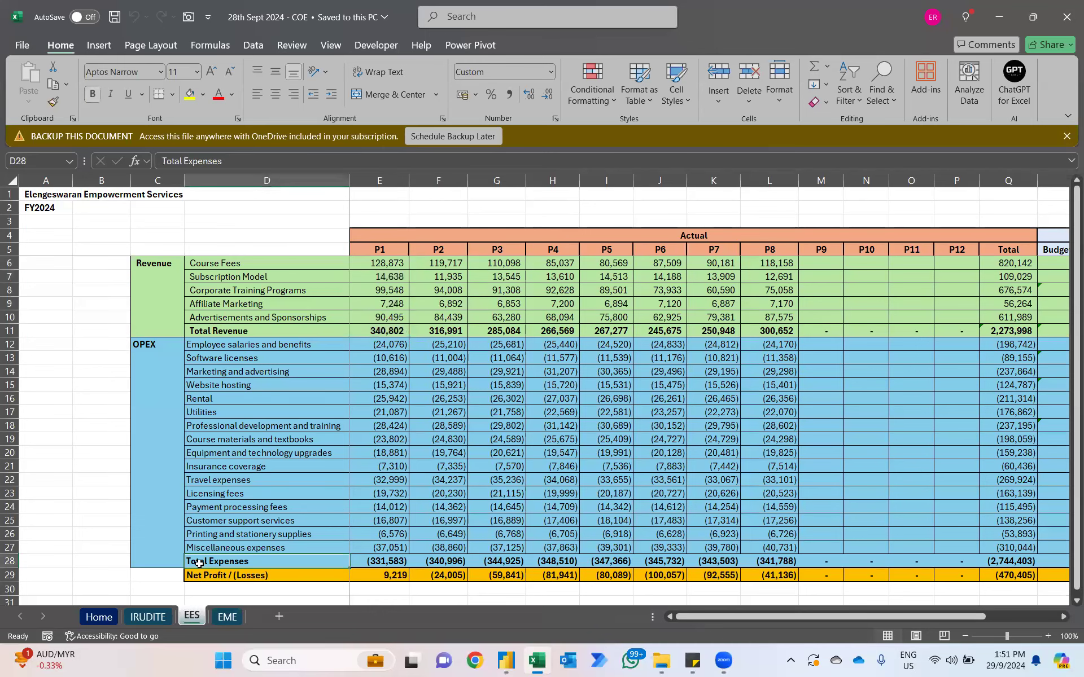
{"action": "left_click", "coordinate": [148, 618]}
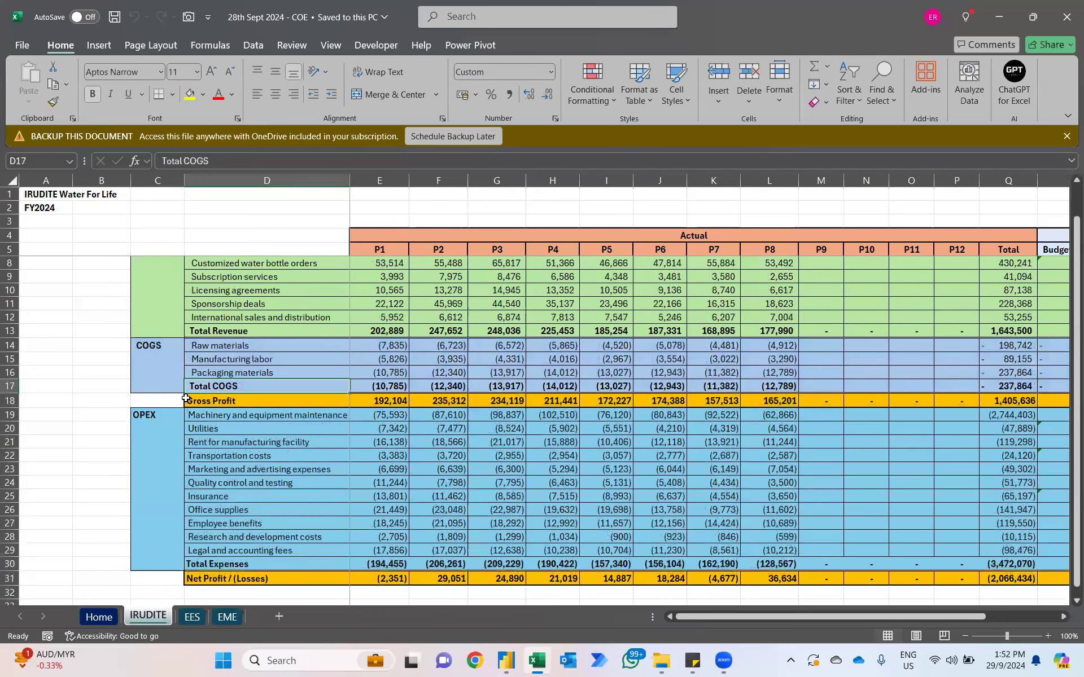
Step: Switch back to Power Query Editor and deselect Total COGS, Total Expenses and Total Revenue in the Append1 query's Accounts filter
{"action": "key", "text": "alt+Tab"}
{"action": "key", "text": "alt+Tab"}
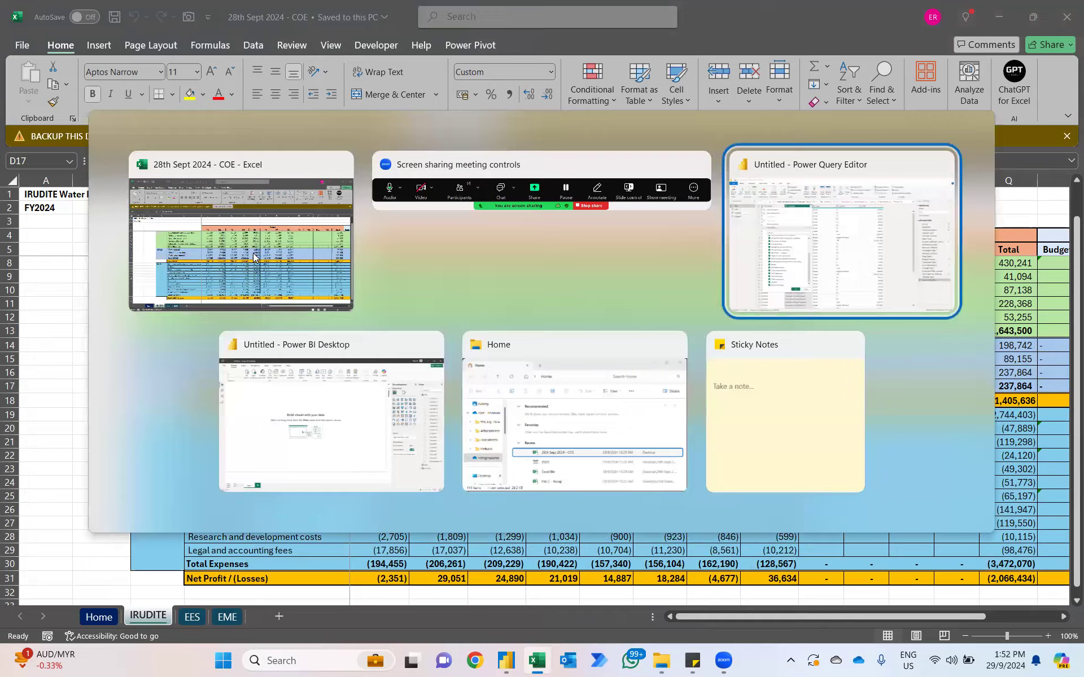
{"action": "left_click", "coordinate": [34, 185]}
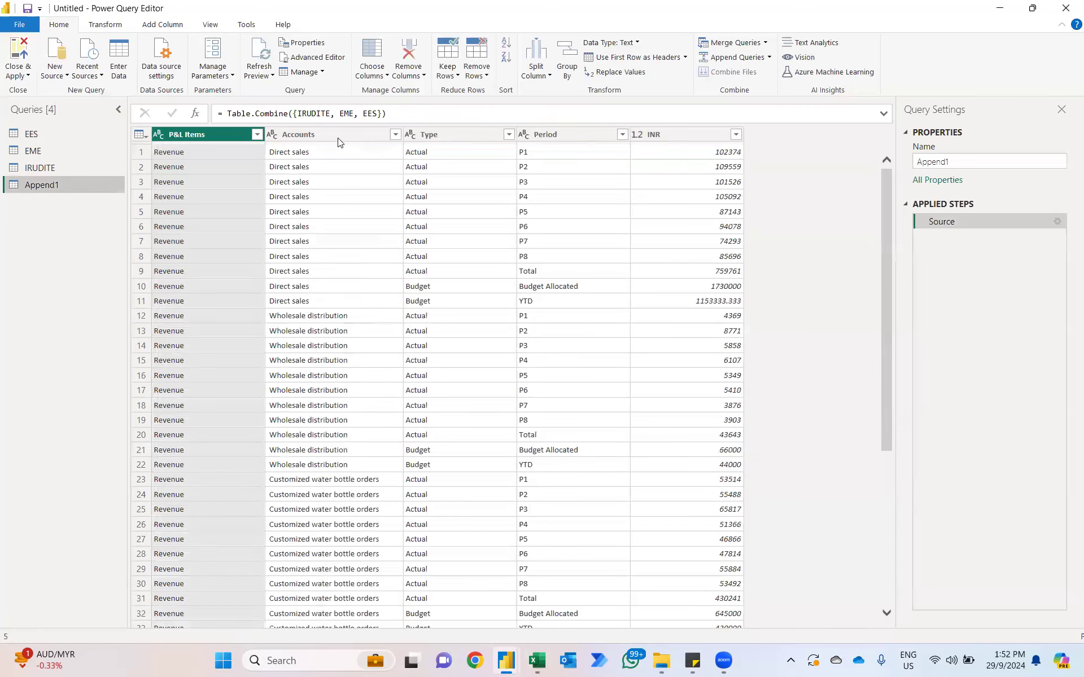
{"action": "left_click", "coordinate": [395, 134]}
{"action": "scroll", "coordinate": [300, 424], "scroll_direction": "down", "scroll_amount": 10}
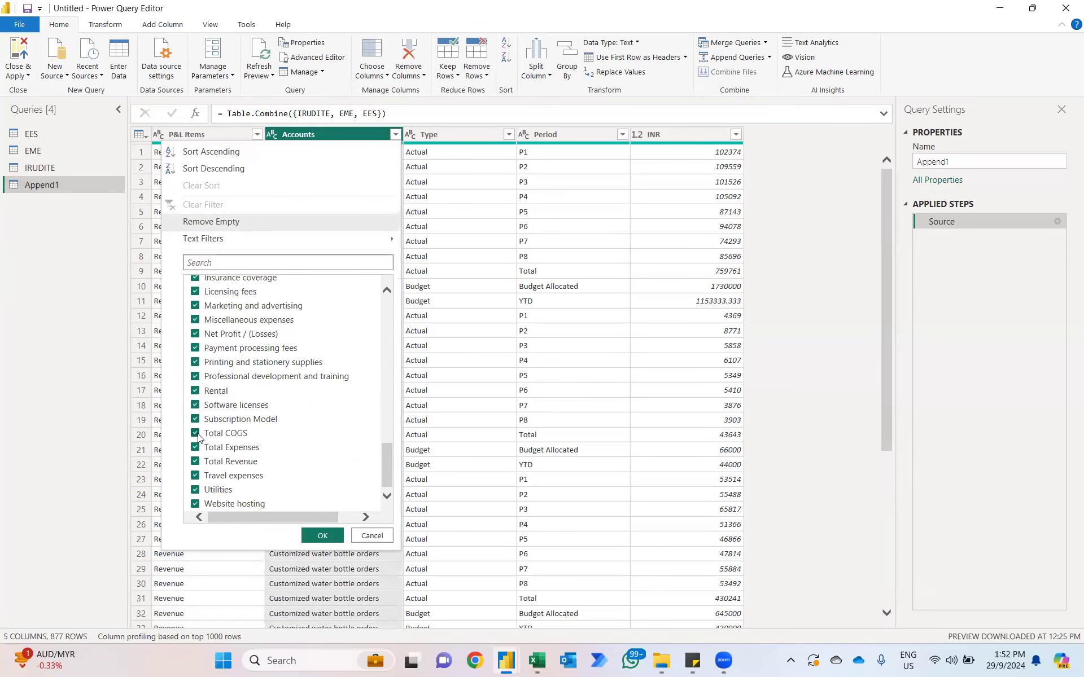
{"action": "left_click", "coordinate": [196, 434]}
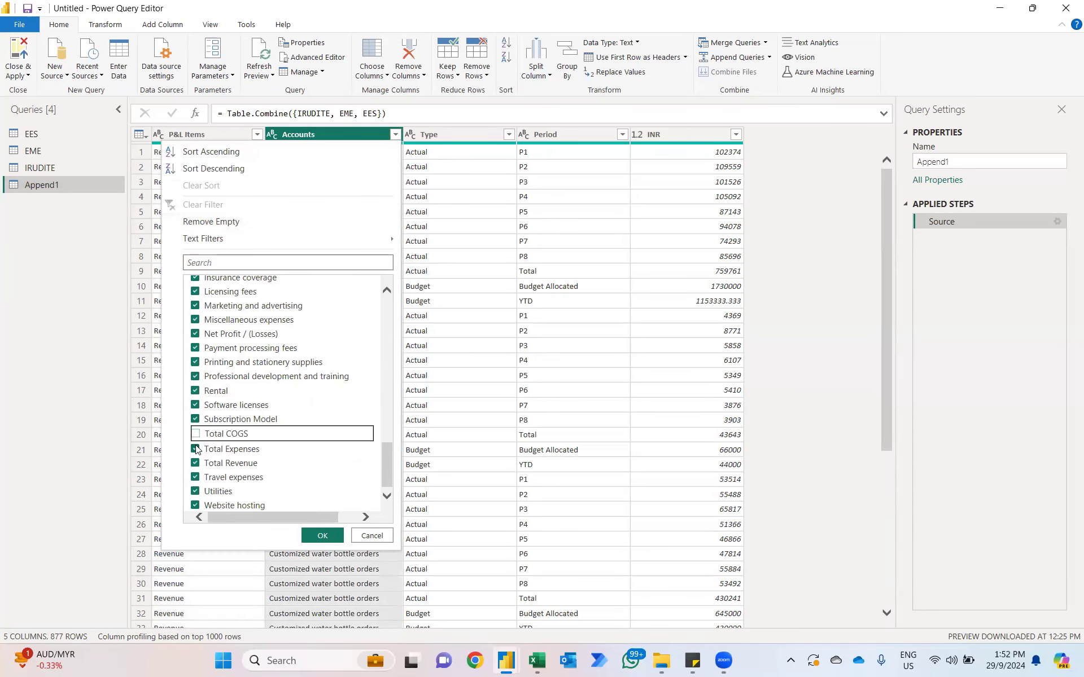
{"action": "left_click", "coordinate": [197, 449]}
{"action": "left_click", "coordinate": [195, 464]}
Step: Check the remaining account values for subtotals, exclude Gross Profit as well, and apply the Accounts filter
{"action": "scroll", "coordinate": [249, 364], "scroll_direction": "up", "scroll_amount": 5}
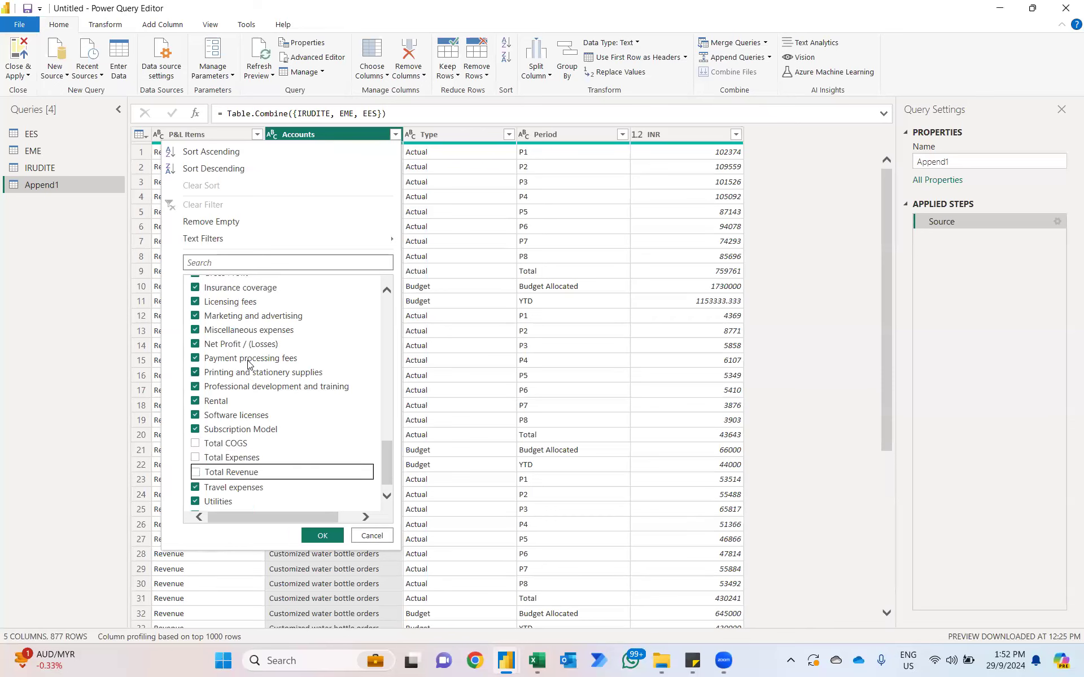
{"action": "scroll", "coordinate": [248, 364], "scroll_direction": "up", "scroll_amount": 9}
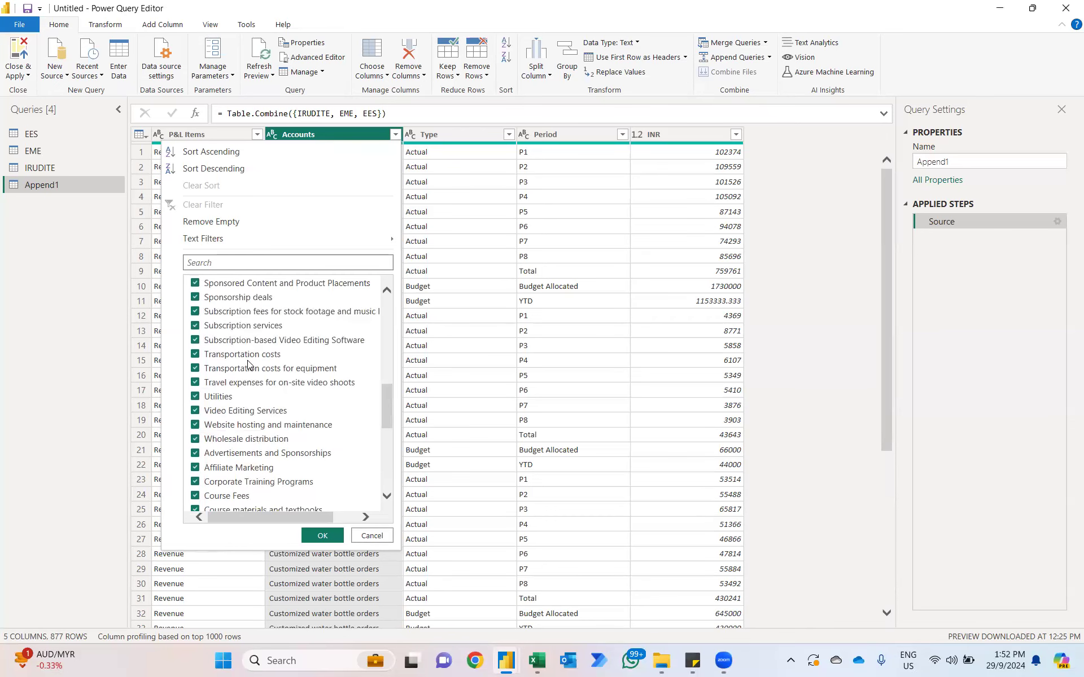
{"action": "scroll", "coordinate": [248, 364], "scroll_direction": "up", "scroll_amount": 1}
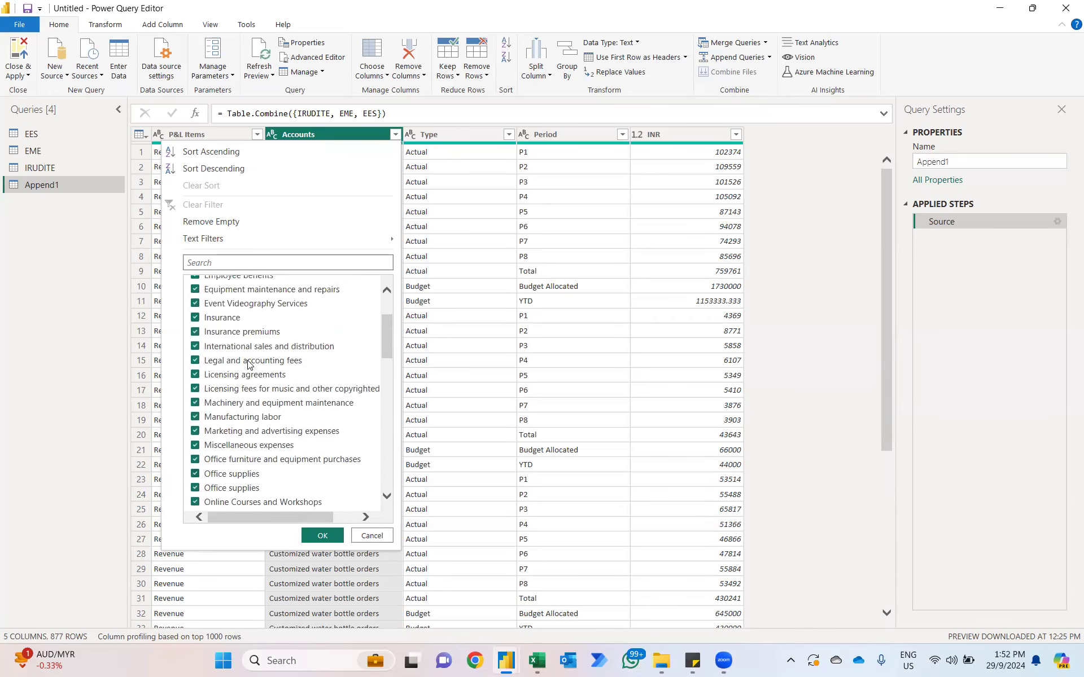
{"action": "scroll", "coordinate": [249, 364], "scroll_direction": "up", "scroll_amount": 1}
{"action": "scroll", "coordinate": [249, 364], "scroll_direction": "down", "scroll_amount": 4}
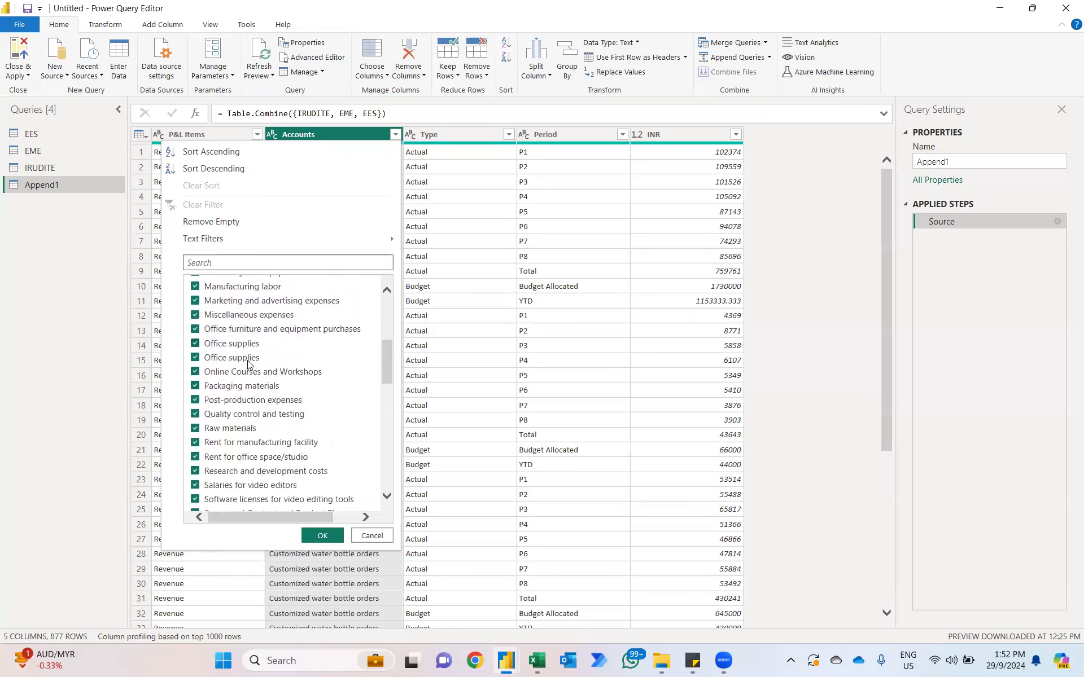
{"action": "scroll", "coordinate": [249, 364], "scroll_direction": "down", "scroll_amount": 6}
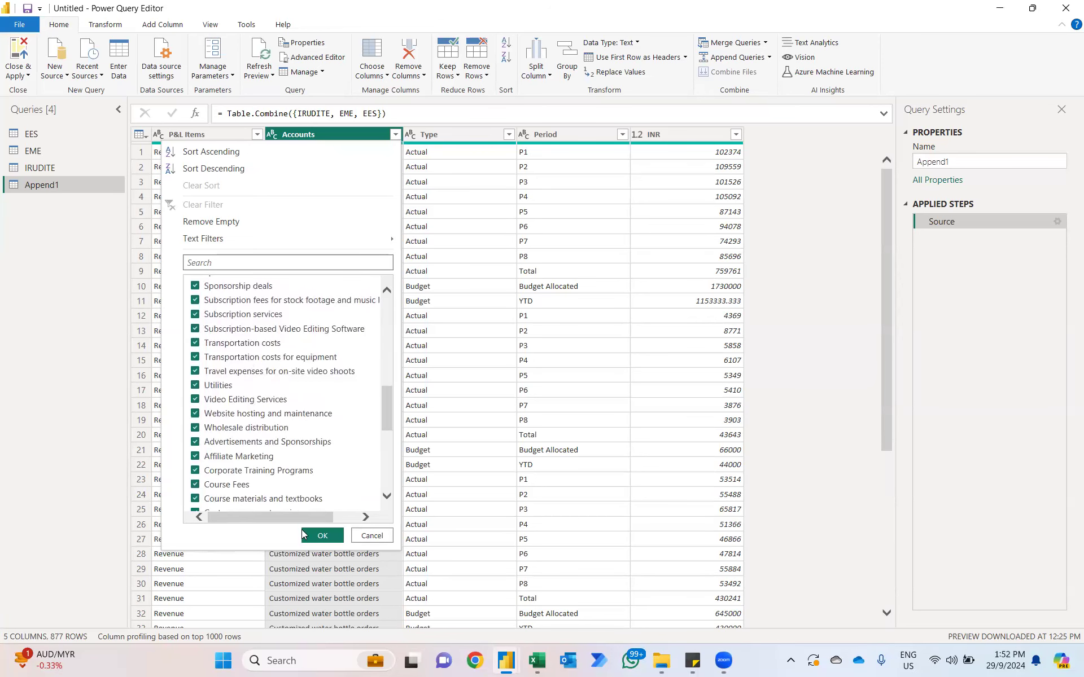
{"action": "scroll", "coordinate": [302, 404], "scroll_direction": "down", "scroll_amount": 7}
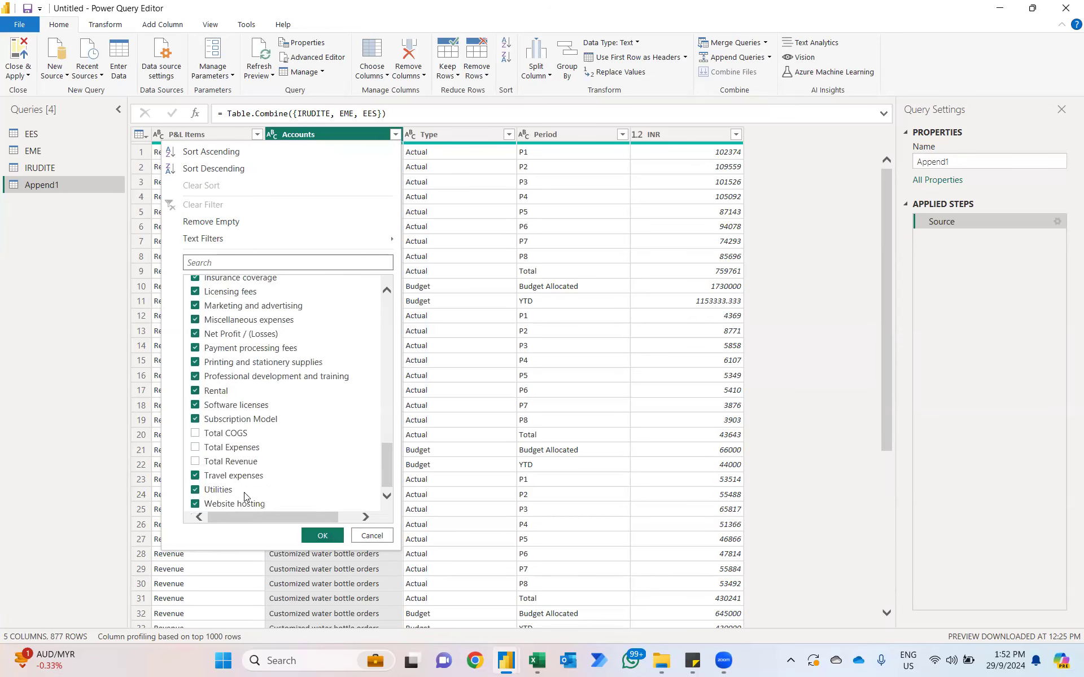
{"action": "scroll", "coordinate": [229, 344], "scroll_direction": "up", "scroll_amount": 3}
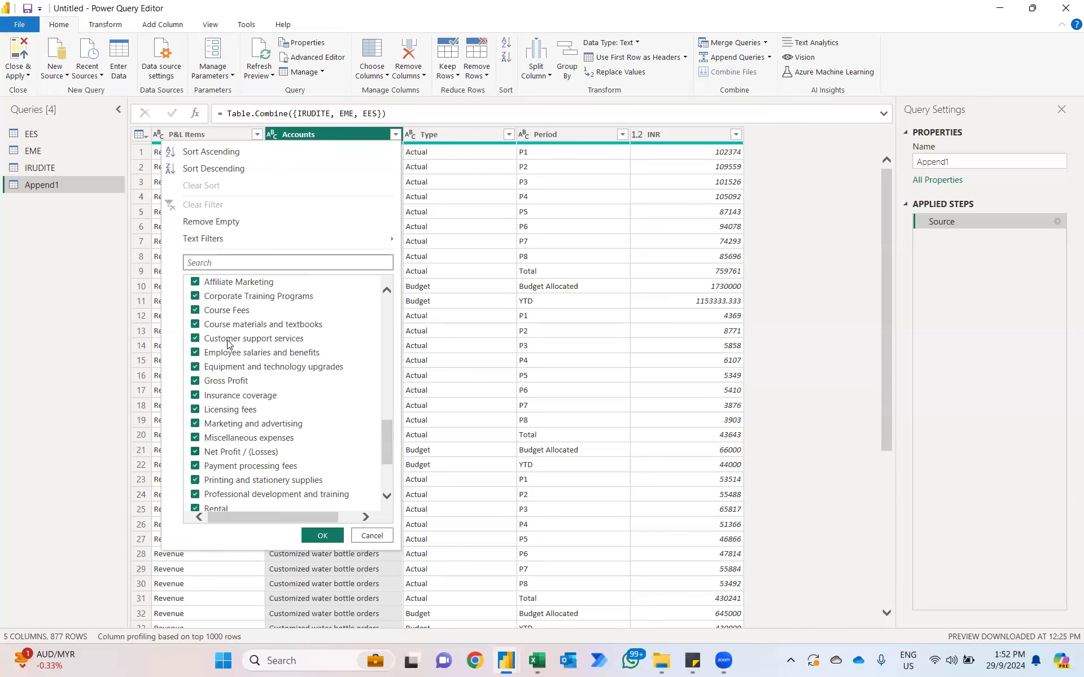
{"action": "left_click", "coordinate": [194, 382]}
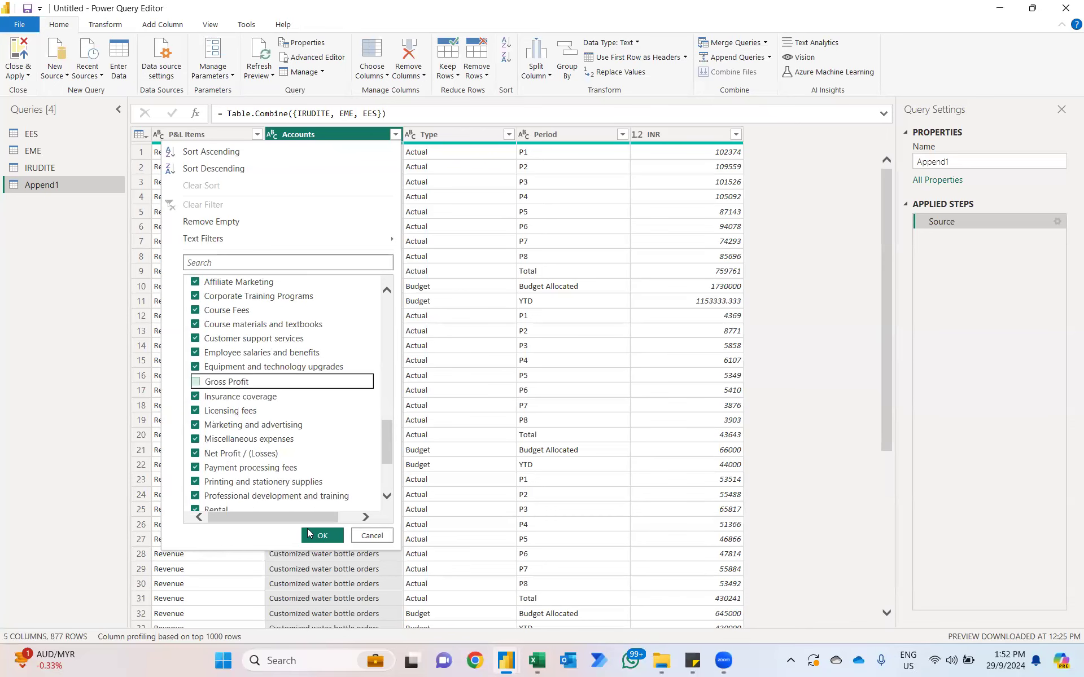
{"action": "left_click", "coordinate": [311, 534]}
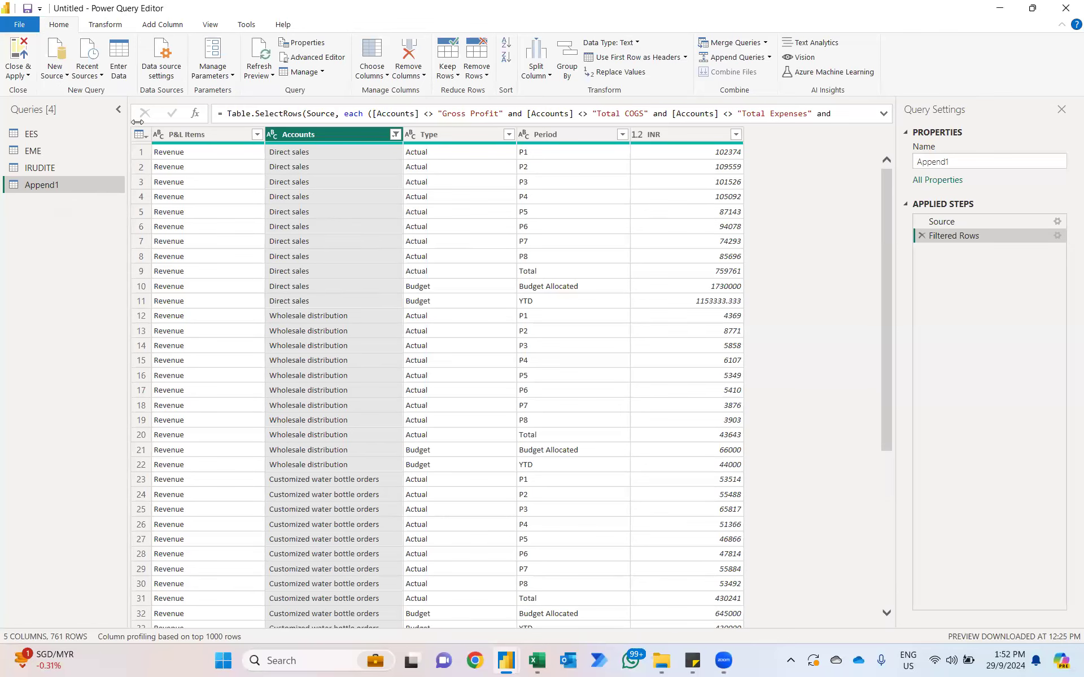
Step: Add a custom column named Company to the EES query with the formula "EES"
{"action": "left_click", "coordinate": [61, 133]}
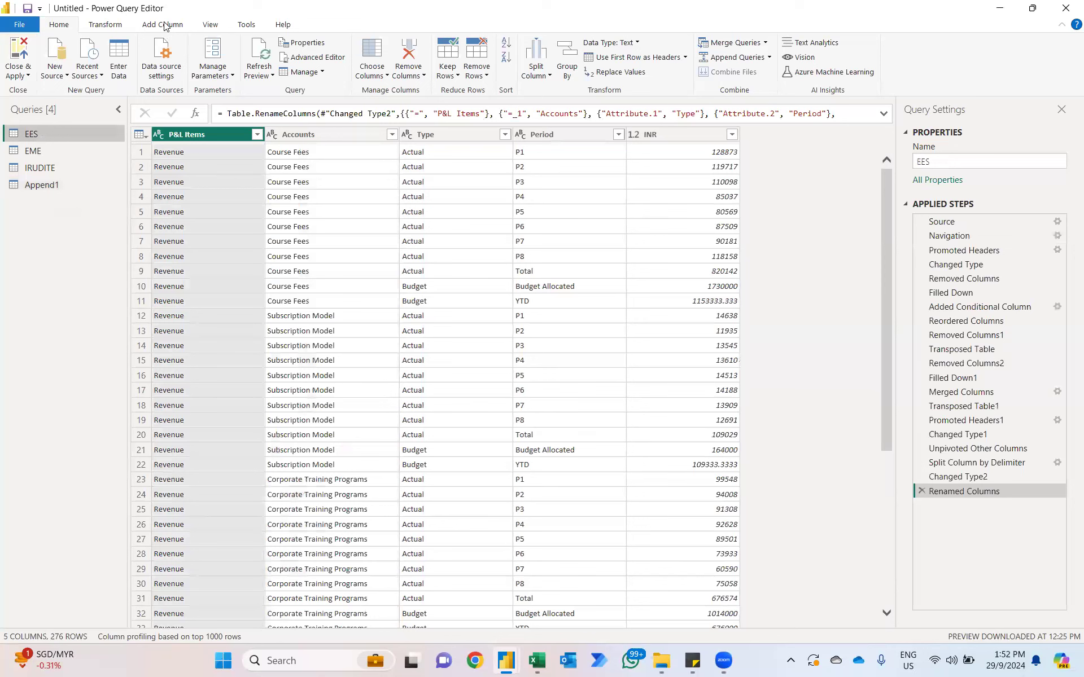
{"action": "left_click", "coordinate": [165, 25]}
{"action": "left_click", "coordinate": [71, 48]}
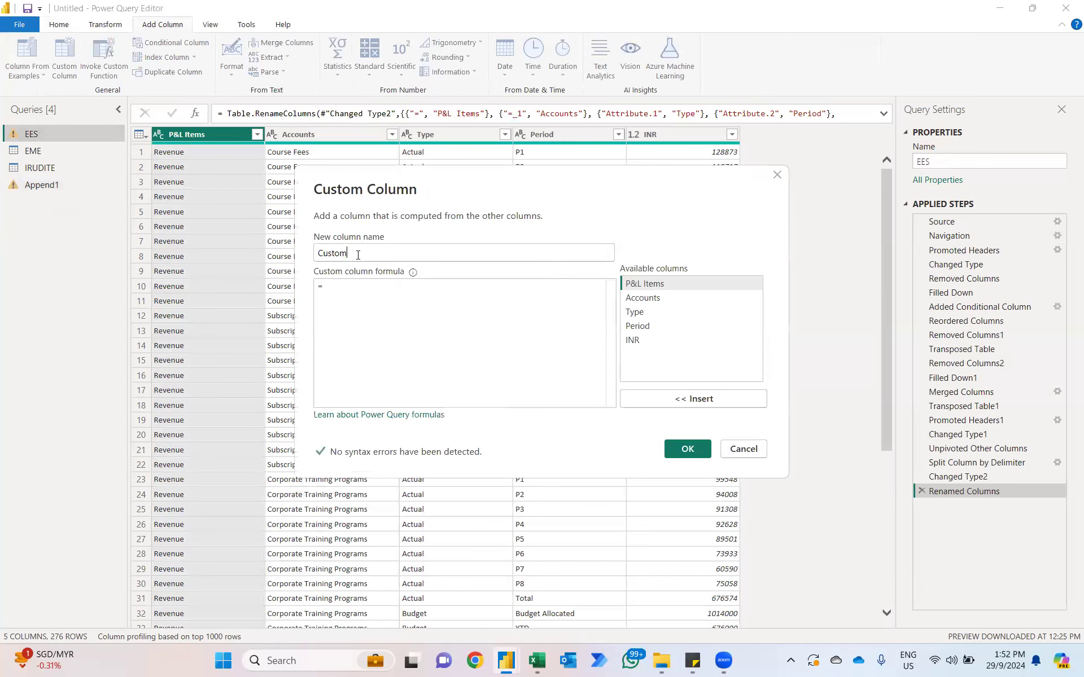
{"action": "left_click_drag", "start_coordinate": [358, 253], "coordinate": [278, 253]}
{"action": "type", "text": "Company"}
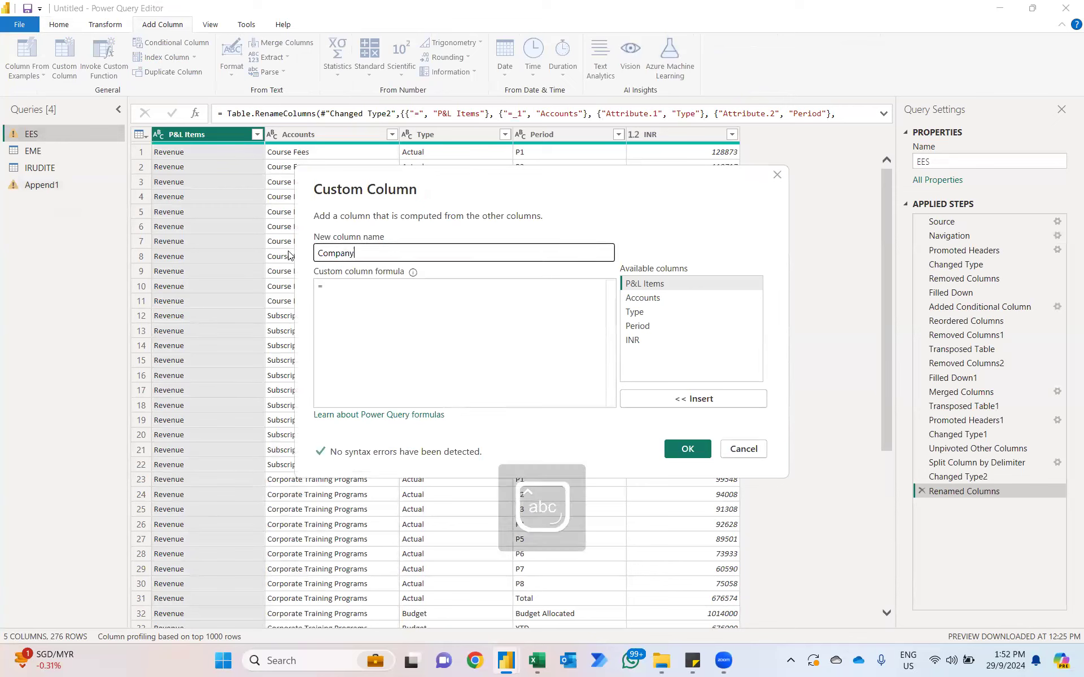
{"action": "left_click", "coordinate": [353, 300]}
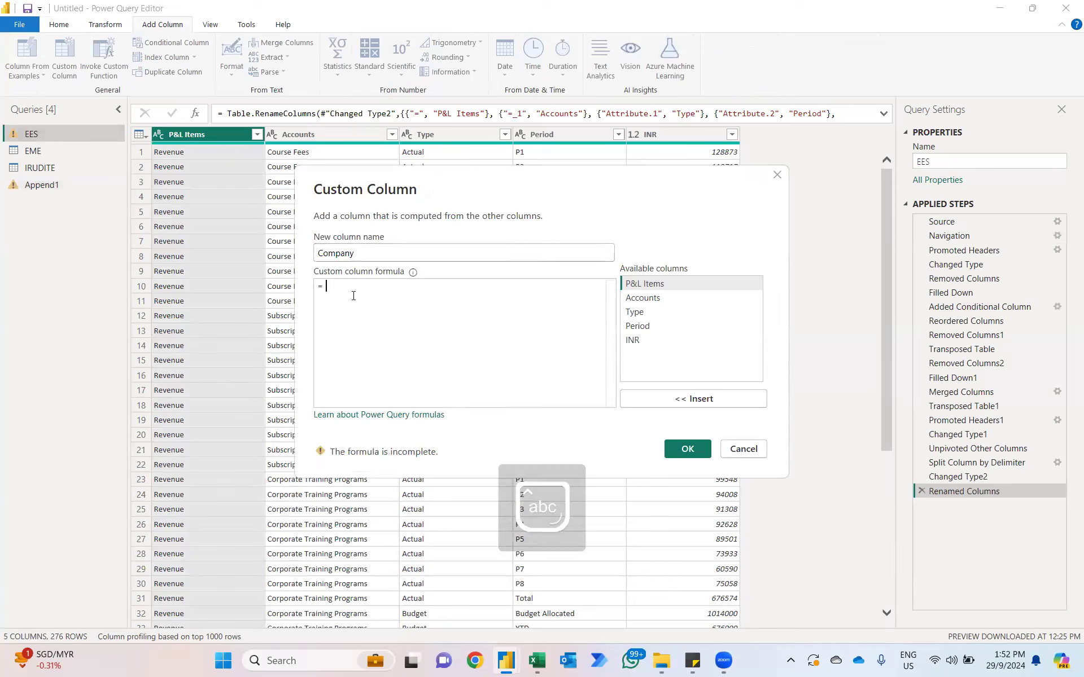
{"action": "type", "text": "\""}
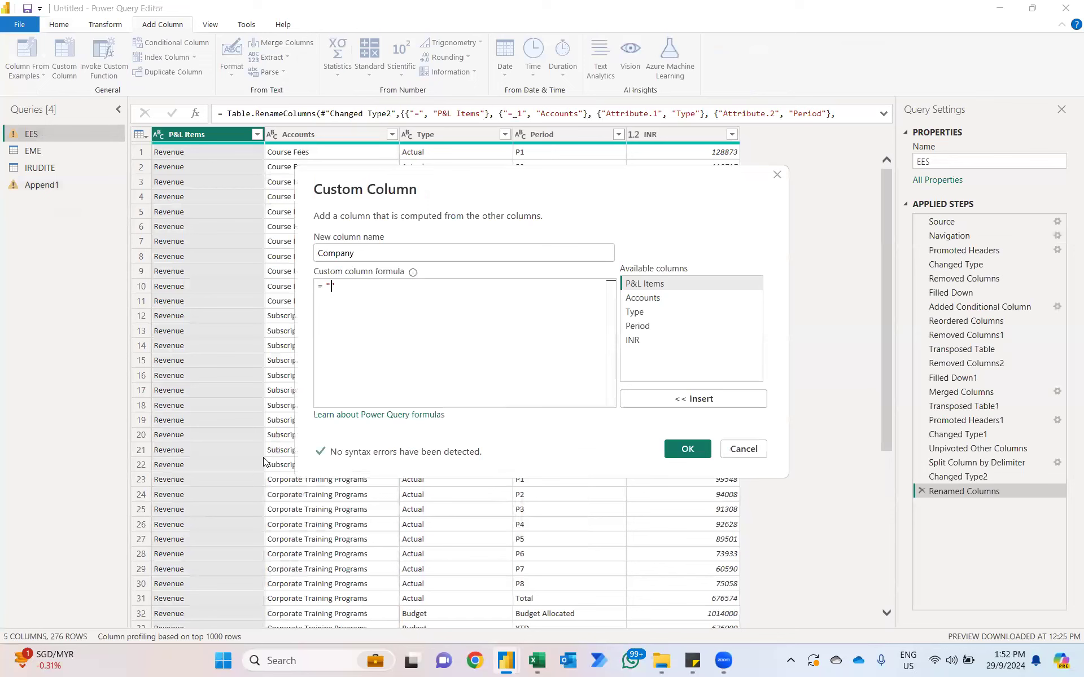
{"action": "key", "text": "Caps_Lock"}
{"action": "type", "text": "EES"}
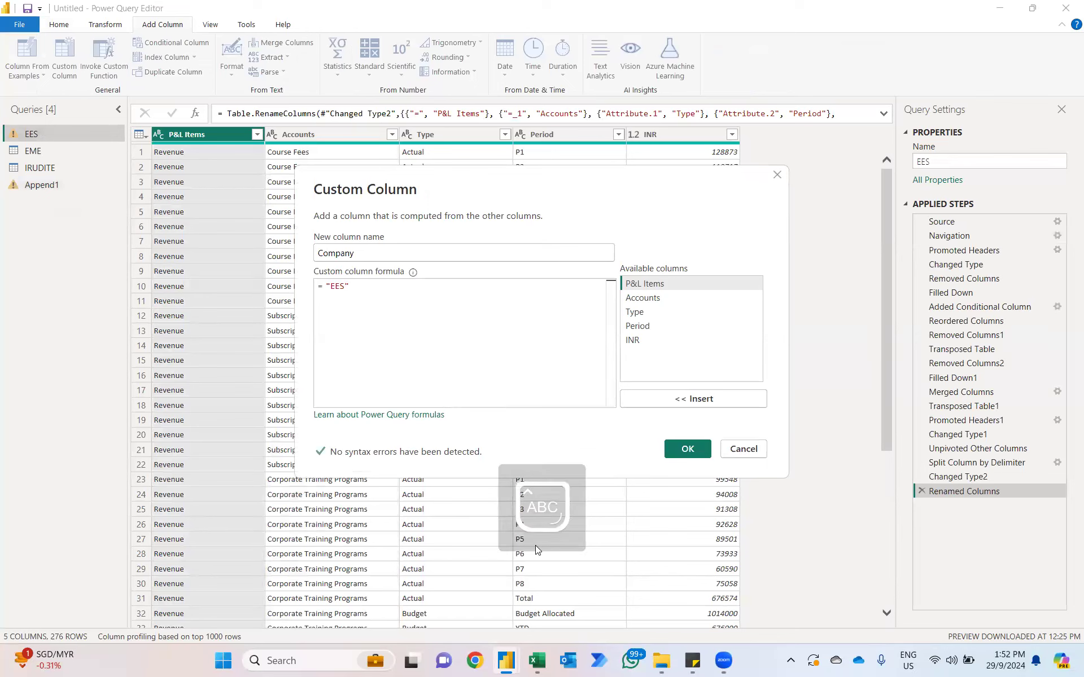
{"action": "left_click", "coordinate": [687, 449]}
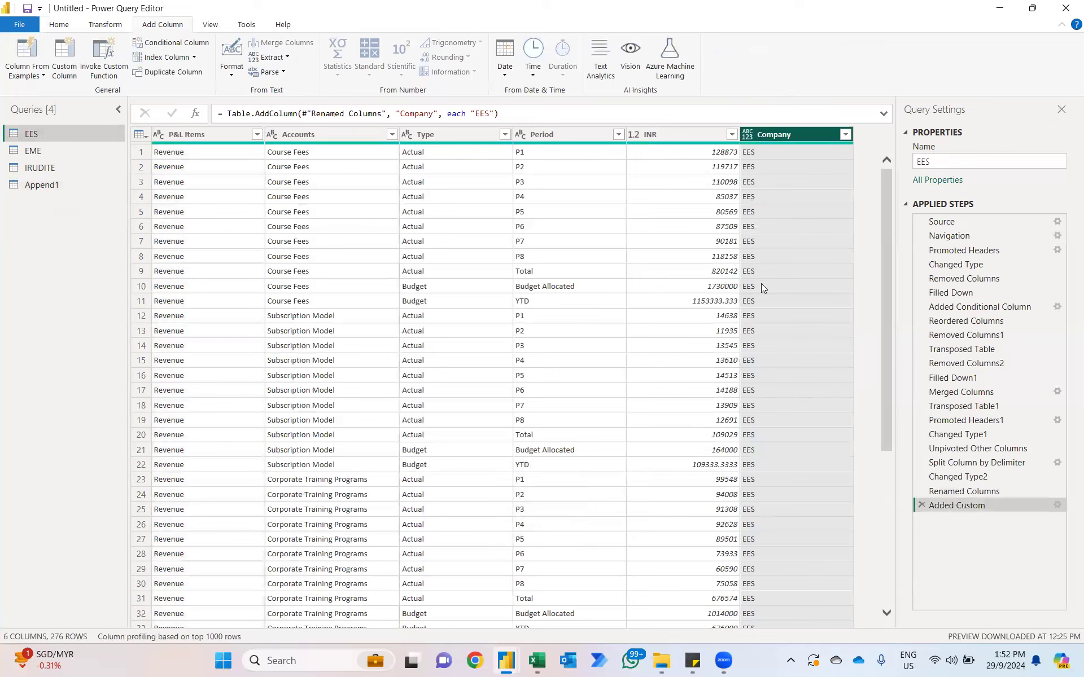
Step: Set the EES query's Company column to the Text data type and check the Company column in the Append1 query
{"action": "left_click", "coordinate": [747, 134]}
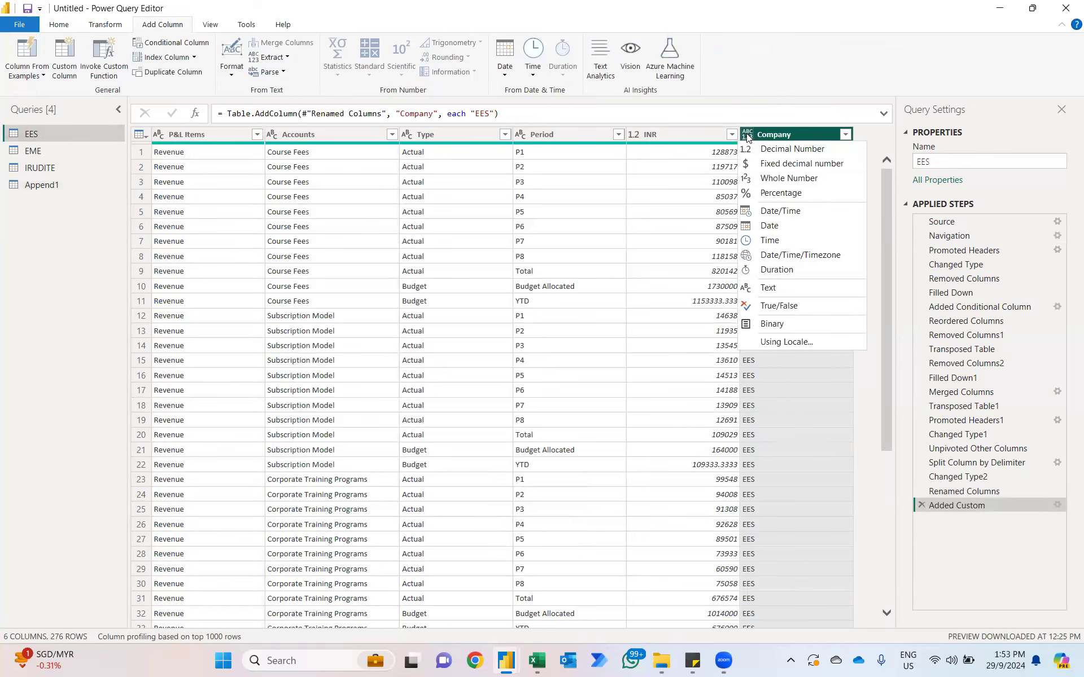
{"action": "left_click", "coordinate": [768, 287]}
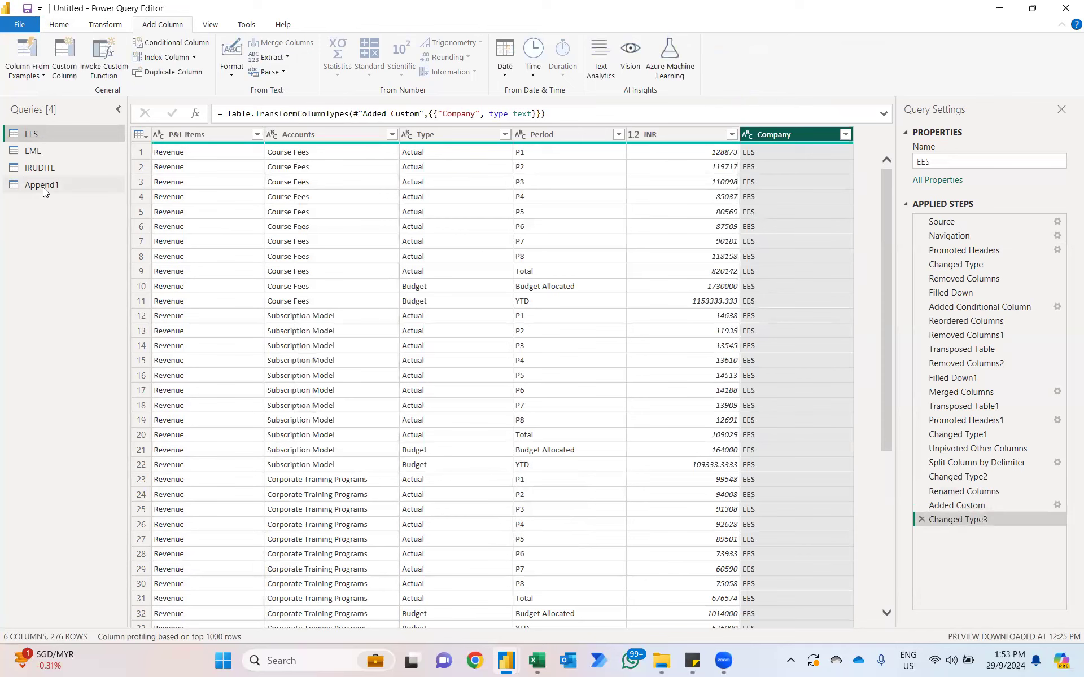
{"action": "left_click", "coordinate": [43, 188]}
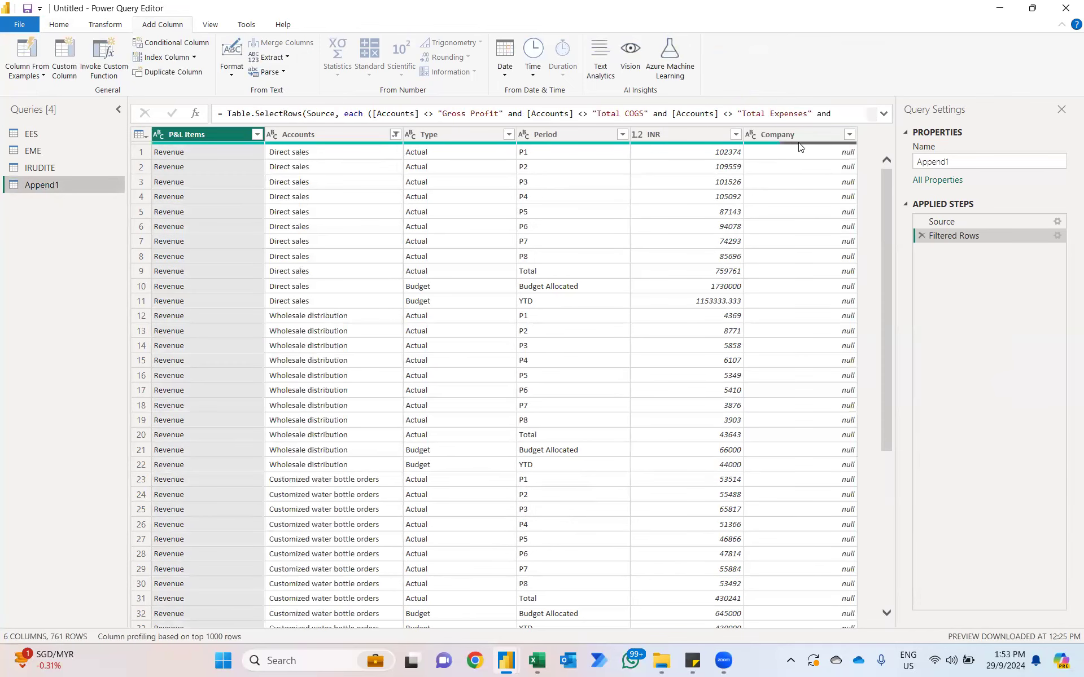
{"action": "mouse_move", "coordinate": [801, 146]}
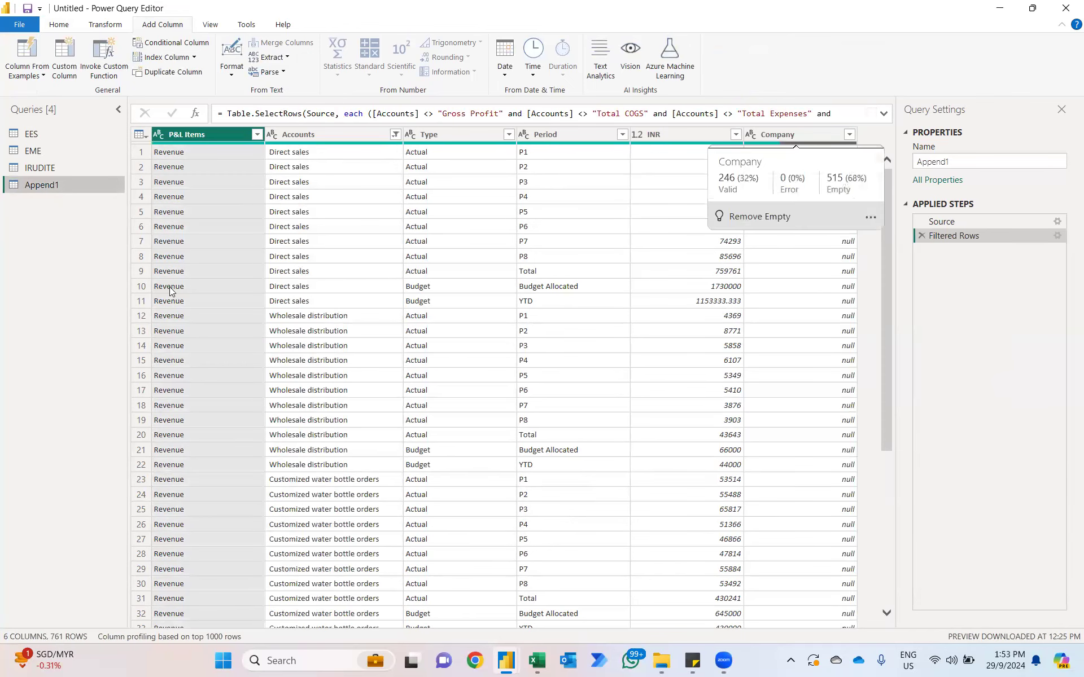
Step: Add a custom column named Company to the EME query with the formula "EME" and set its data type to Text
{"action": "left_click", "coordinate": [25, 153]}
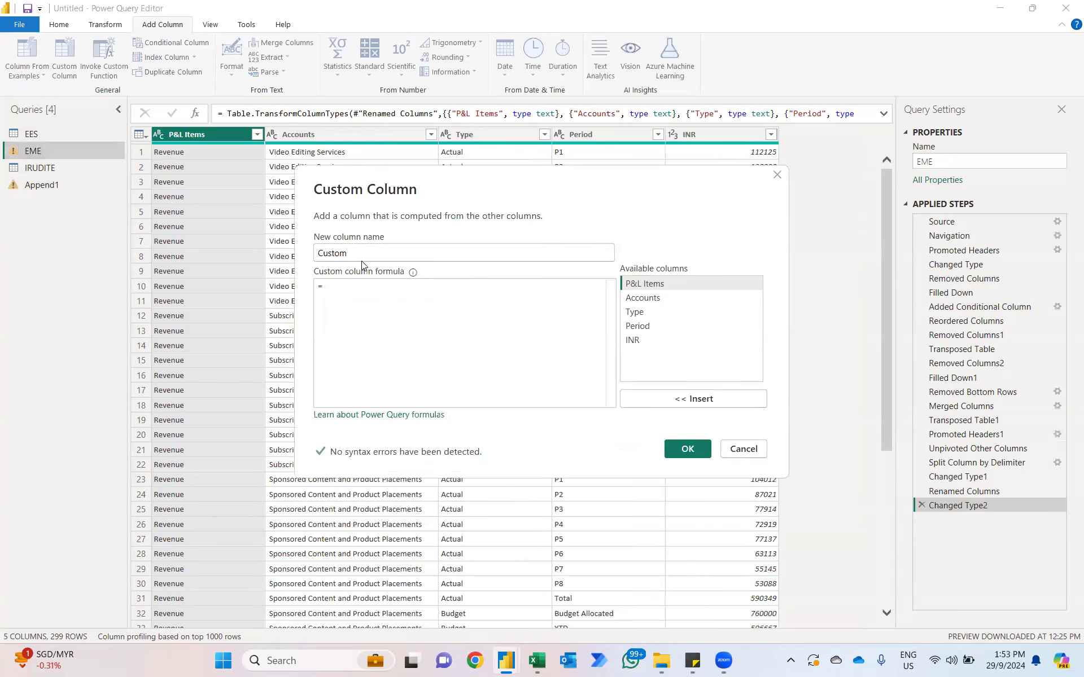
{"action": "type", "text": "Company"}
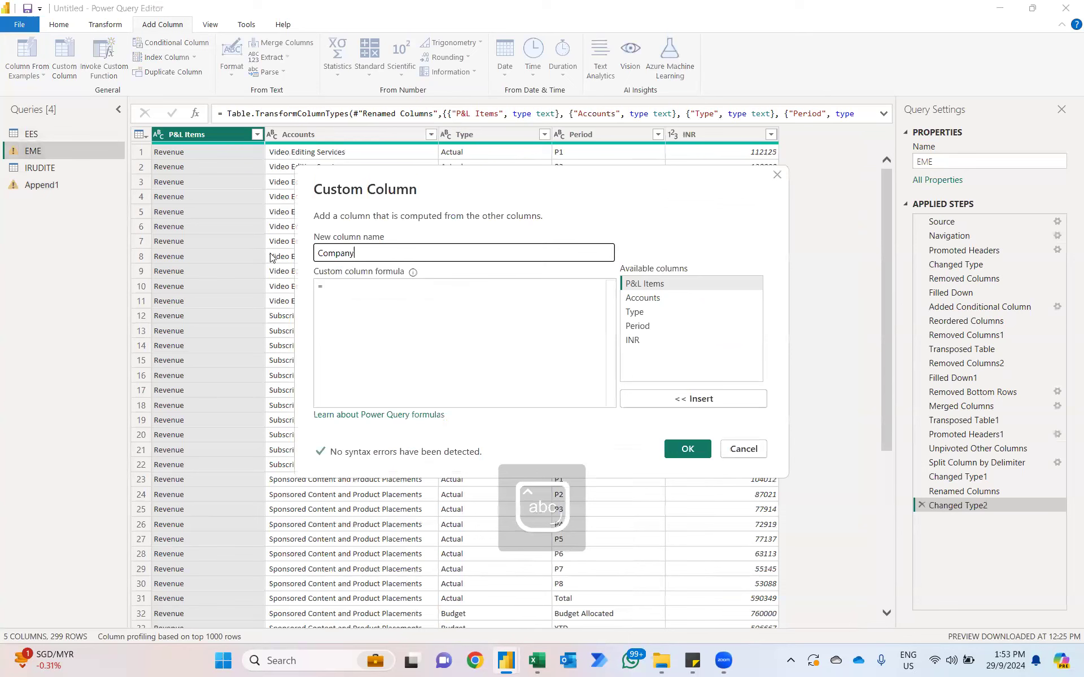
{"action": "left_click", "coordinate": [349, 288]}
{"action": "type", "text": "\"\""}
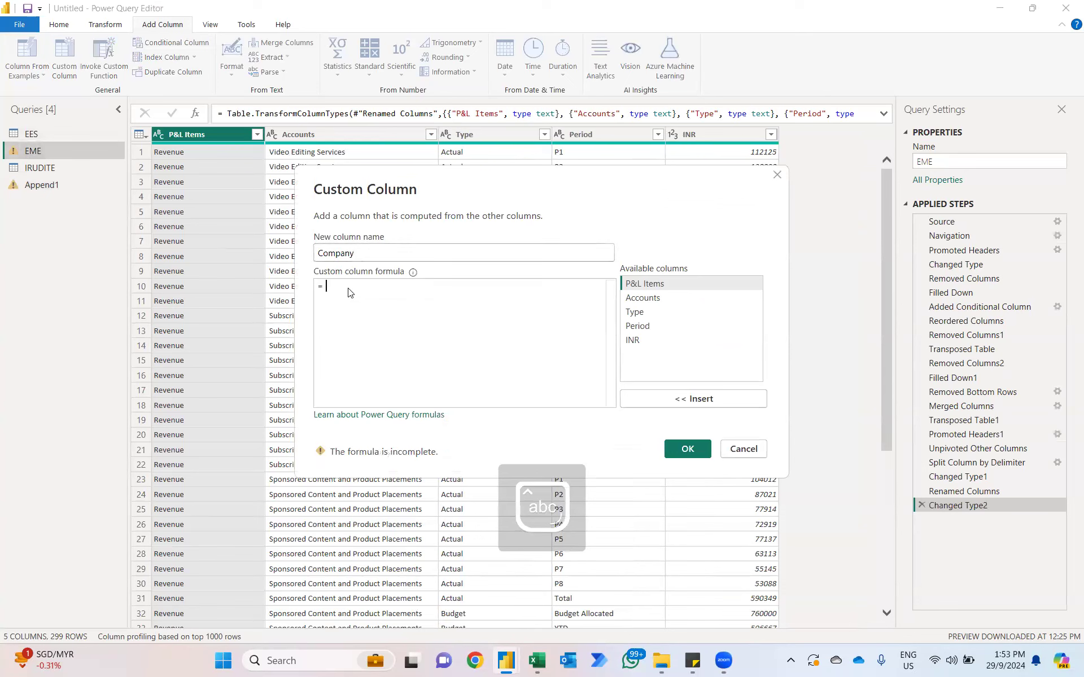
{"action": "type", "text": "EME"}
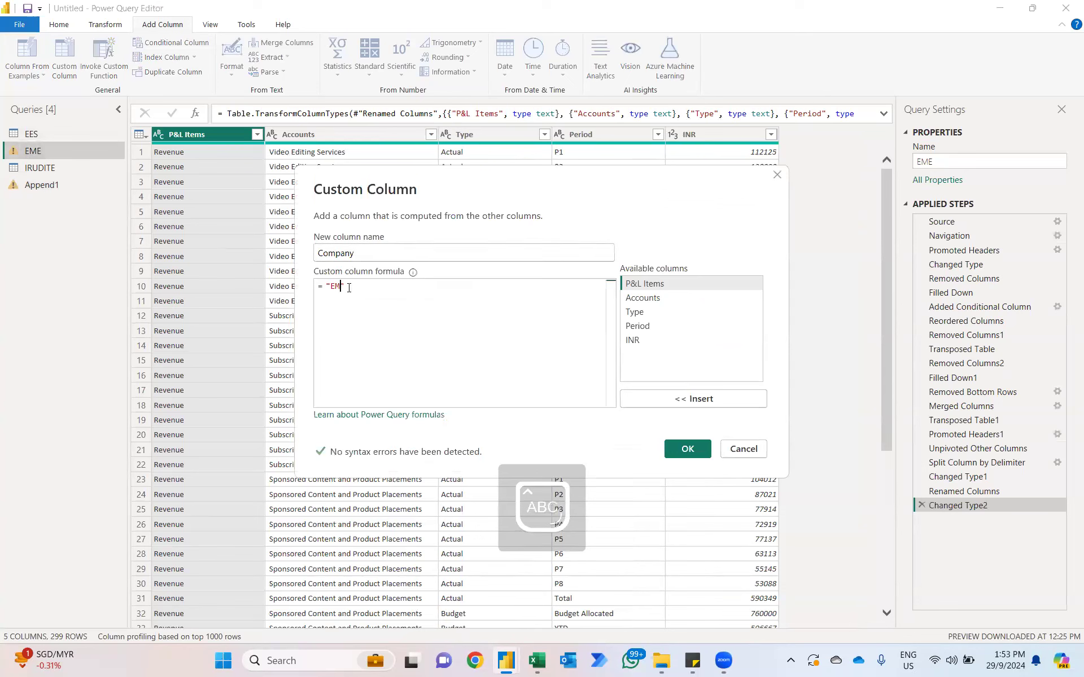
{"action": "left_click", "coordinate": [708, 455]}
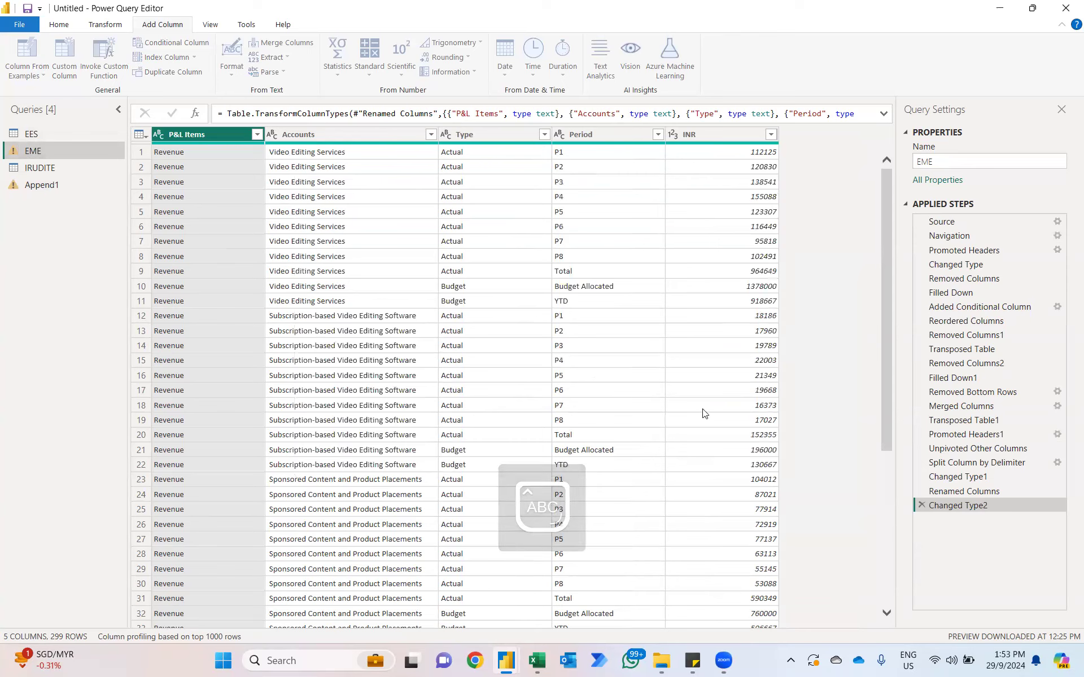
{"action": "left_click", "coordinate": [773, 136]}
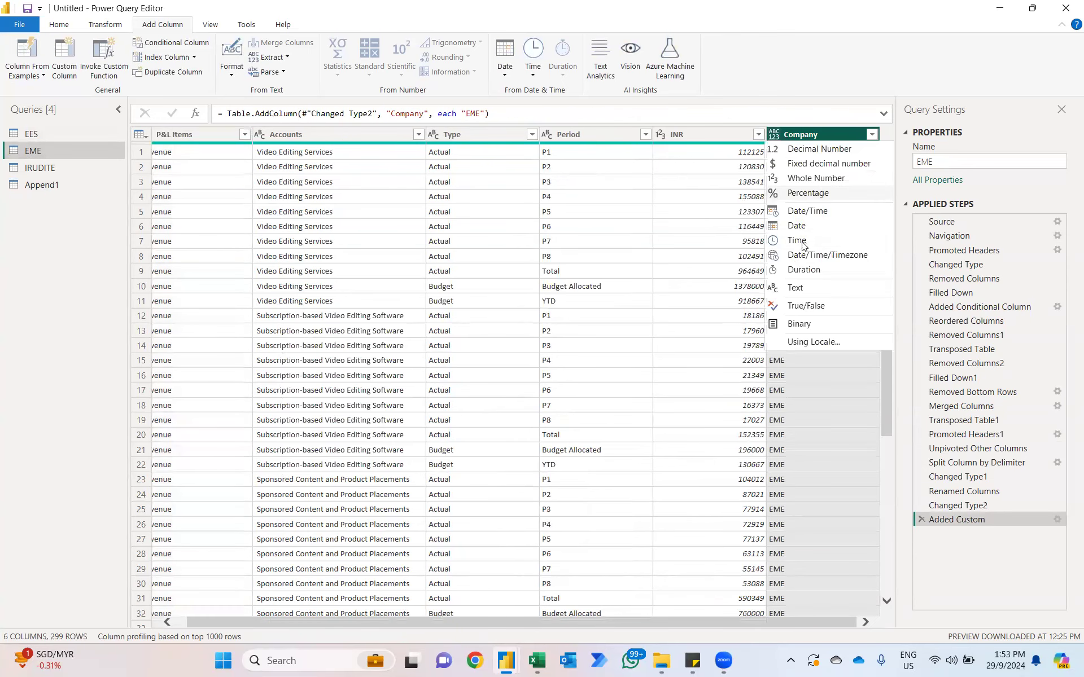
{"action": "left_click", "coordinate": [784, 291]}
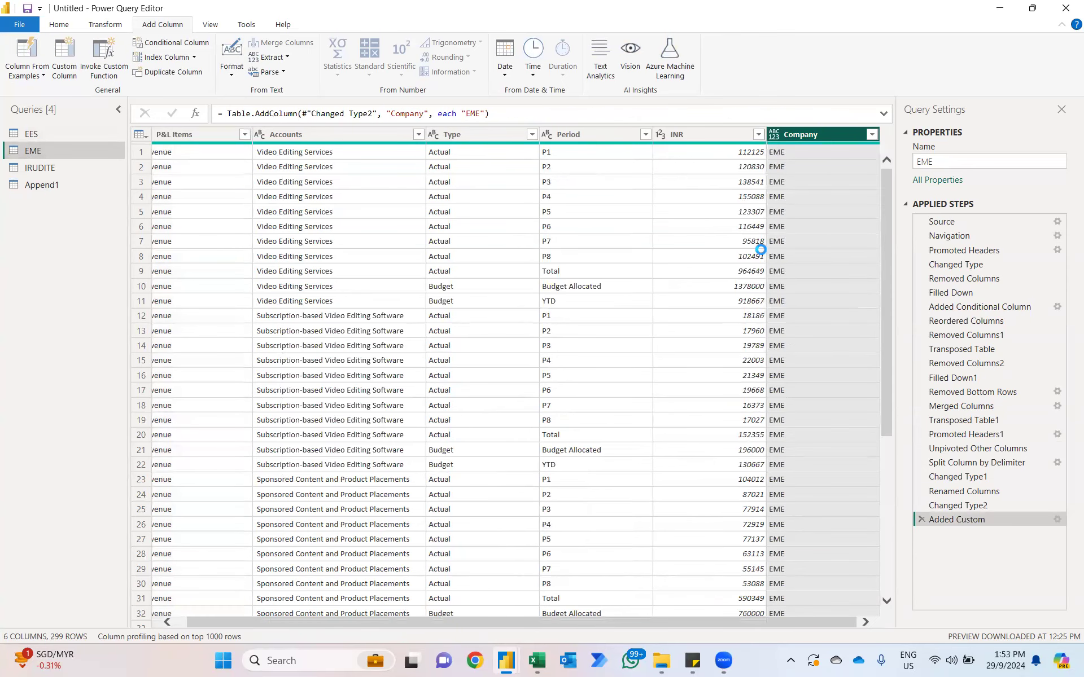
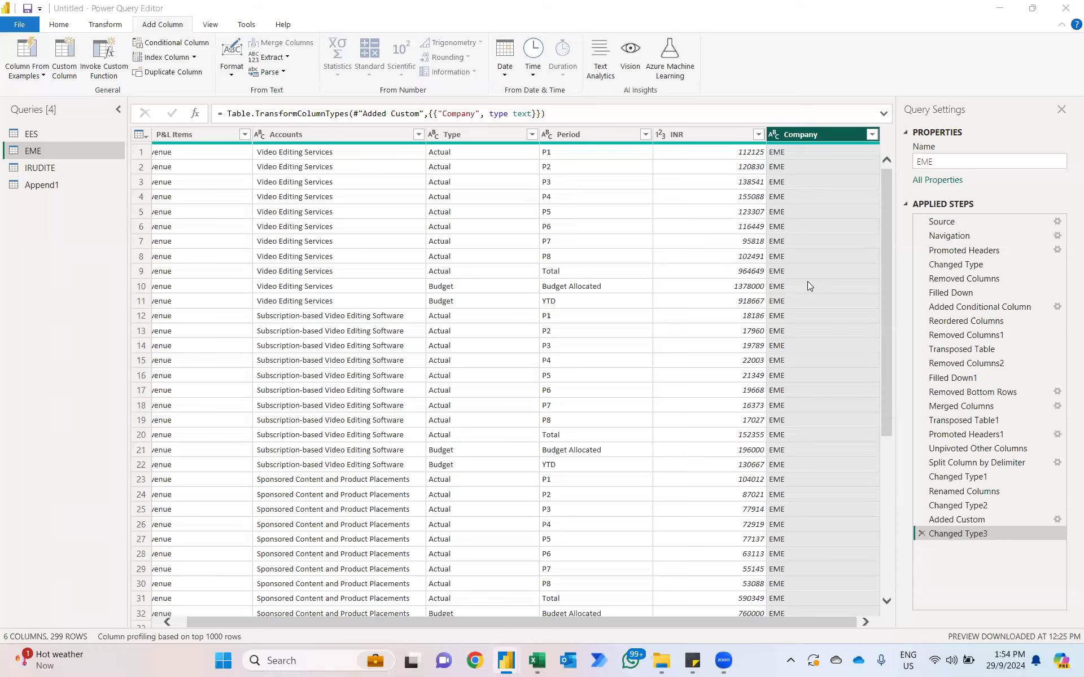
Step: Add a custom column named Company to the IRUDITE query with the formula "IRUDITE" and set its data type to Text
{"action": "left_click", "coordinate": [23, 172]}
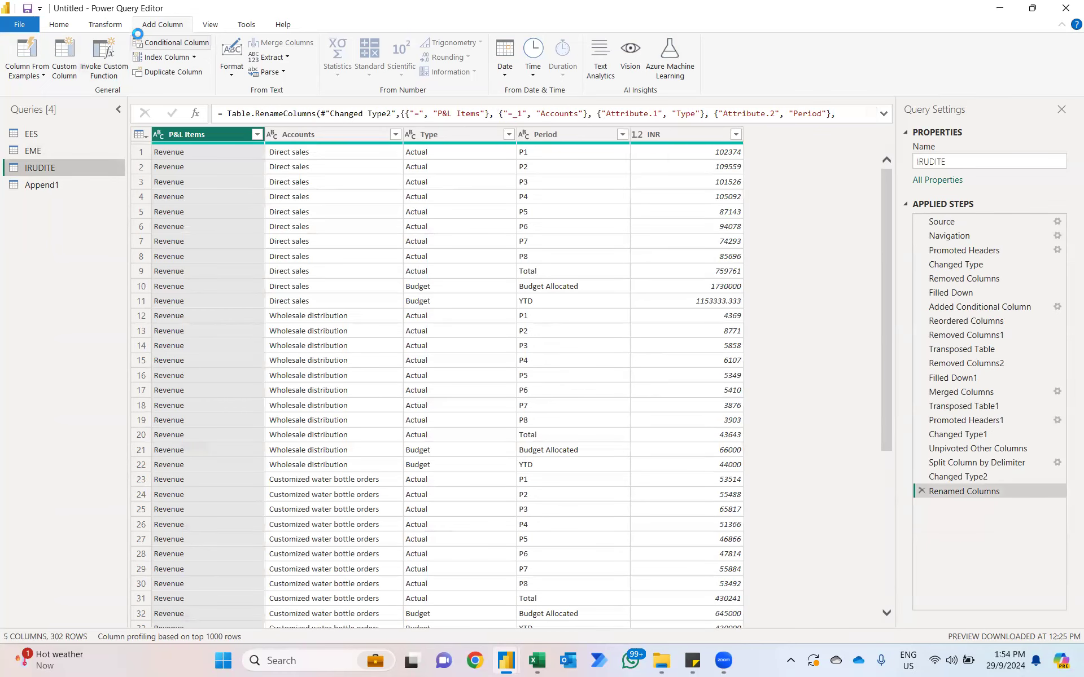
{"action": "left_click", "coordinate": [66, 50]}
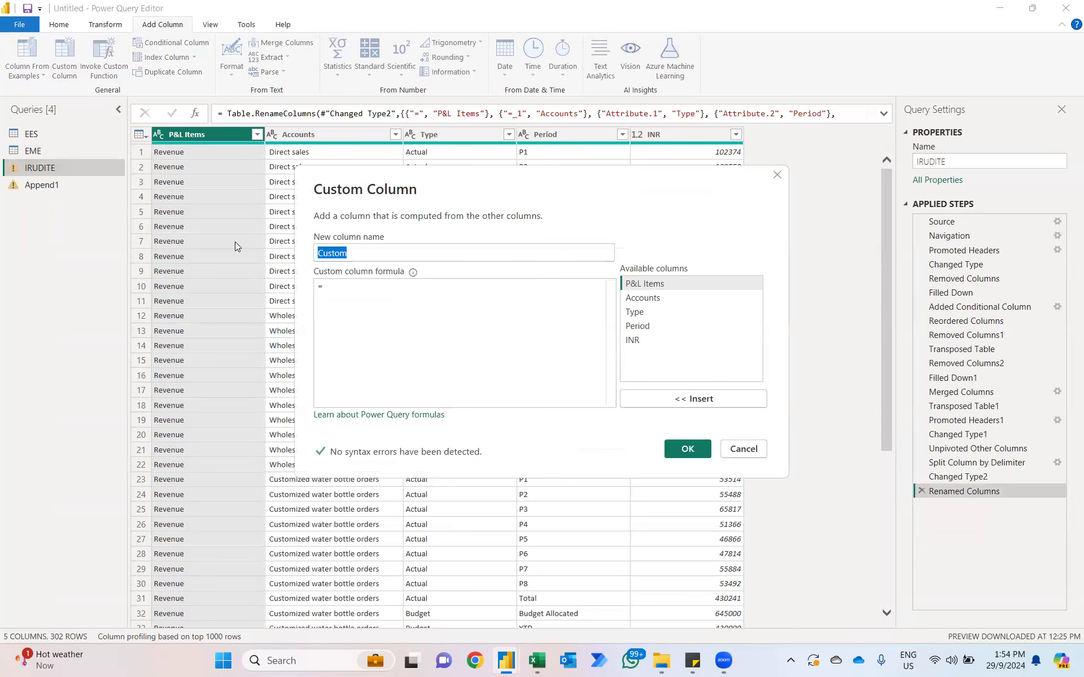
{"action": "type", "text": "Company"}
{"action": "left_click", "coordinate": [340, 286]}
{"action": "type", "text": "\"IRUDITE"}
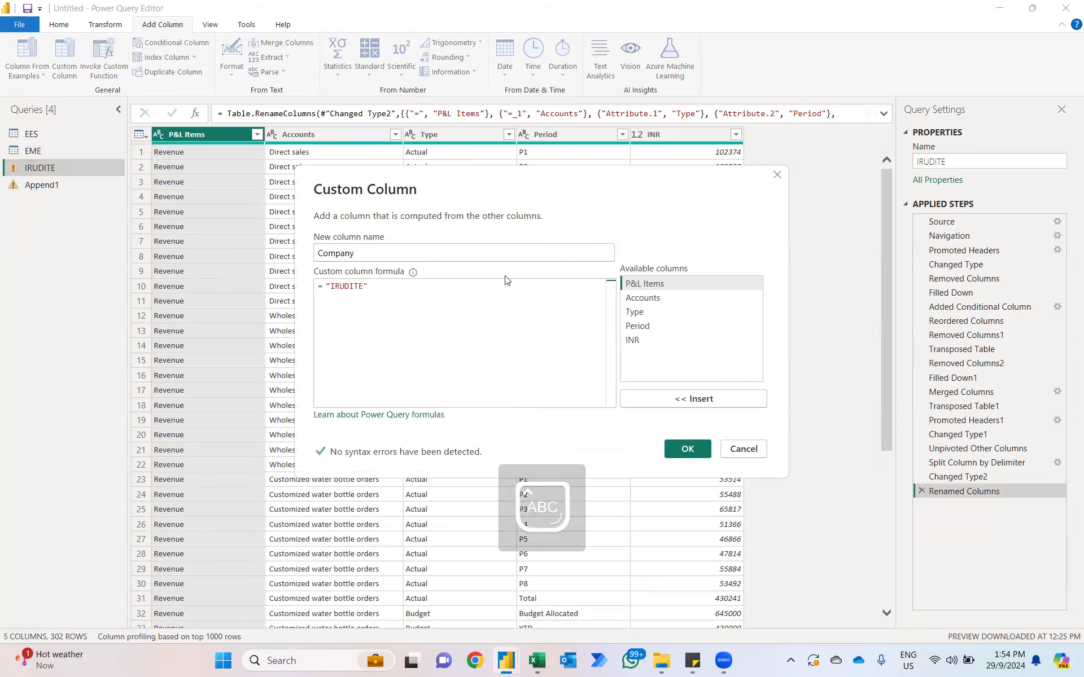
{"action": "left_click", "coordinate": [687, 449]}
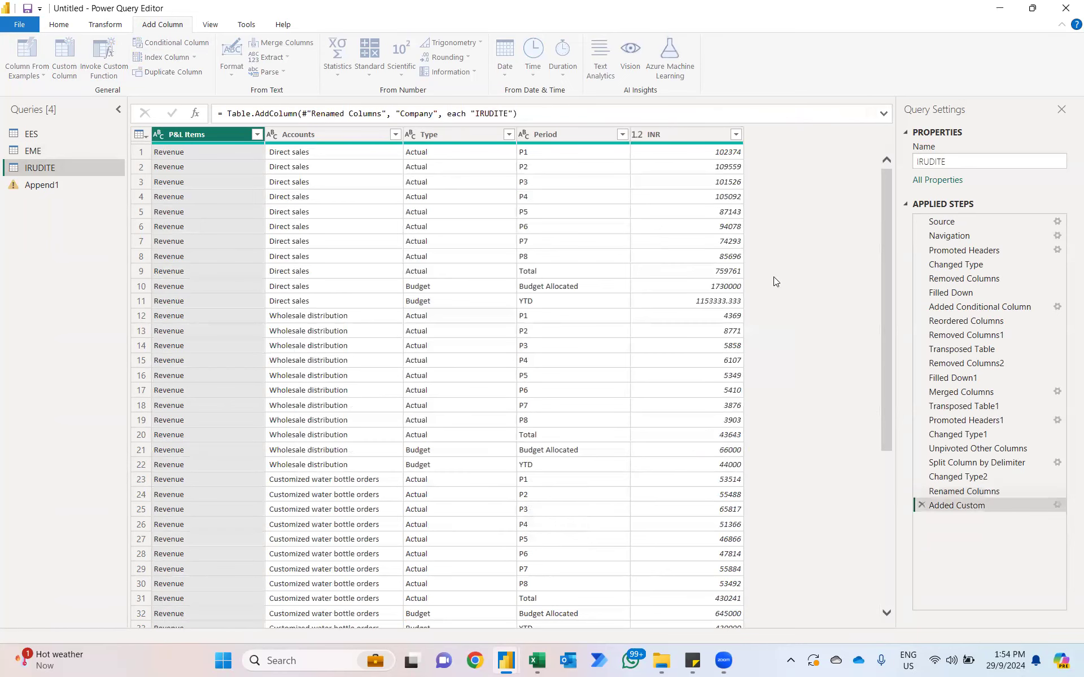
{"action": "left_click", "coordinate": [750, 135]}
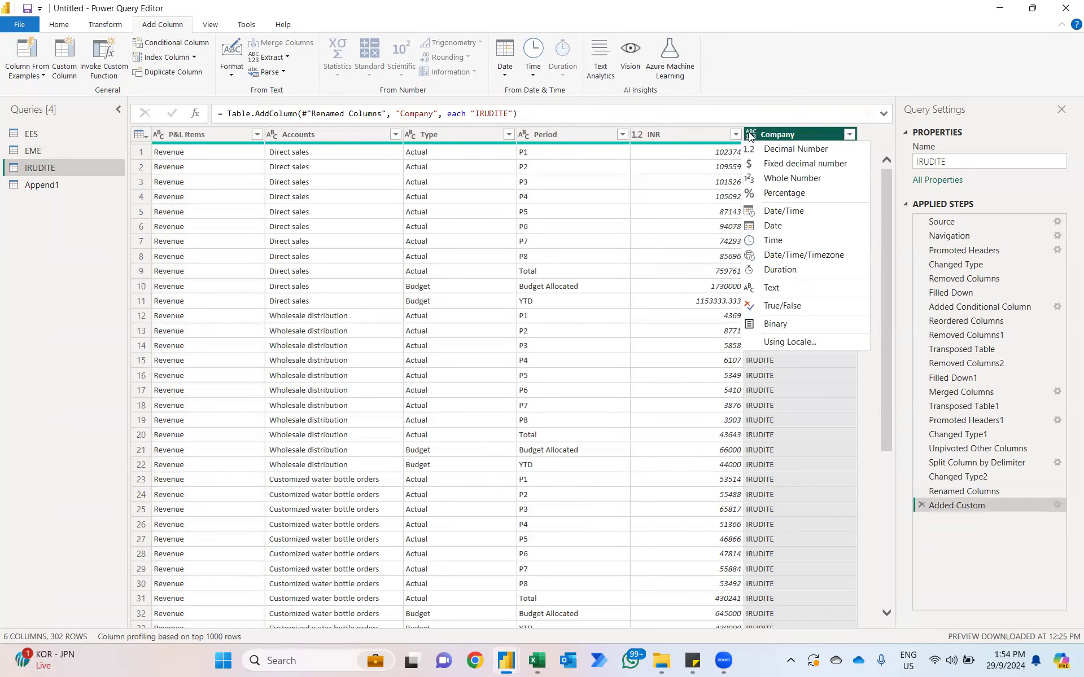
{"action": "left_click", "coordinate": [778, 294]}
Step: Check the INR values in the Append1 query for negatives and add an absolute value column based on INR
{"action": "left_click", "coordinate": [37, 186]}
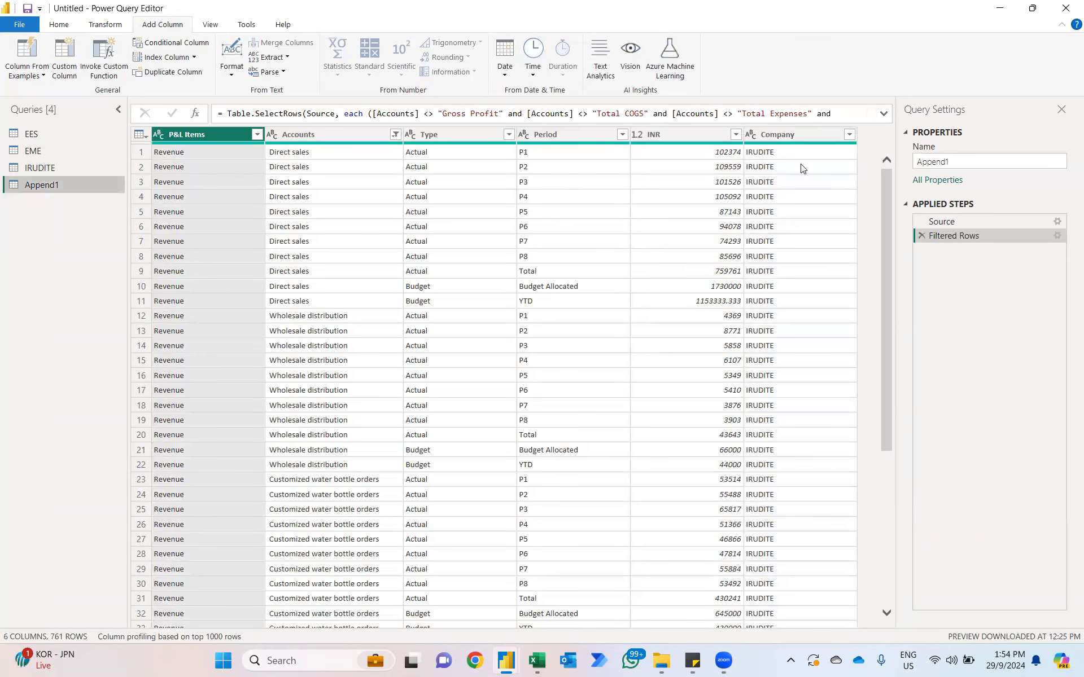
{"action": "left_click", "coordinate": [736, 136]}
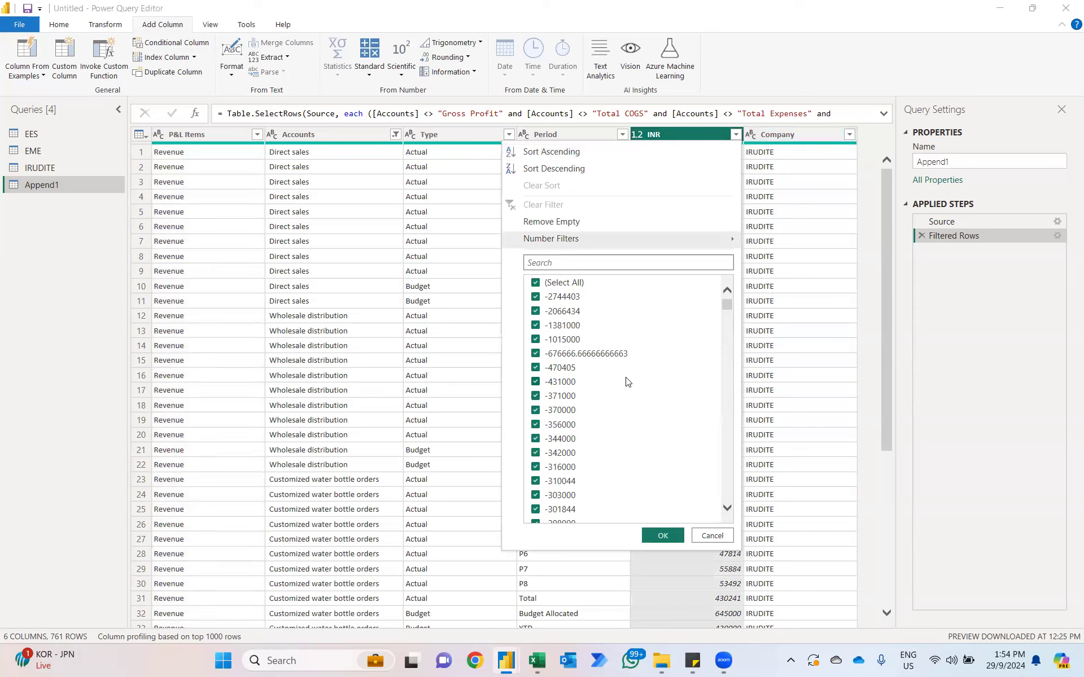
{"action": "left_click", "coordinate": [672, 135]}
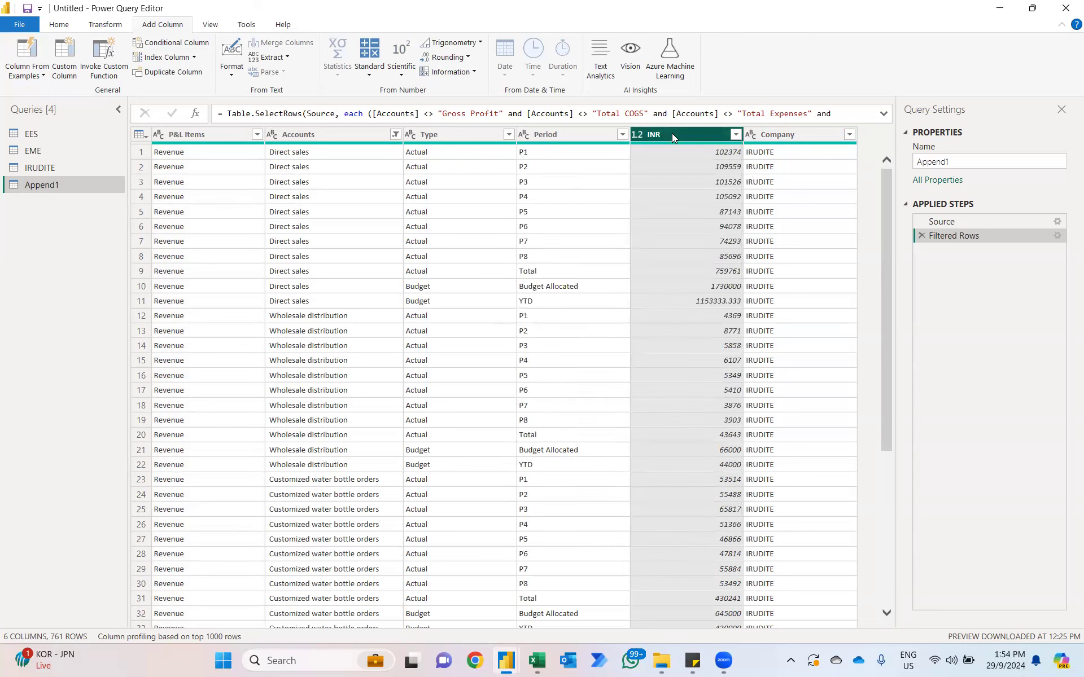
{"action": "left_click", "coordinate": [401, 62]}
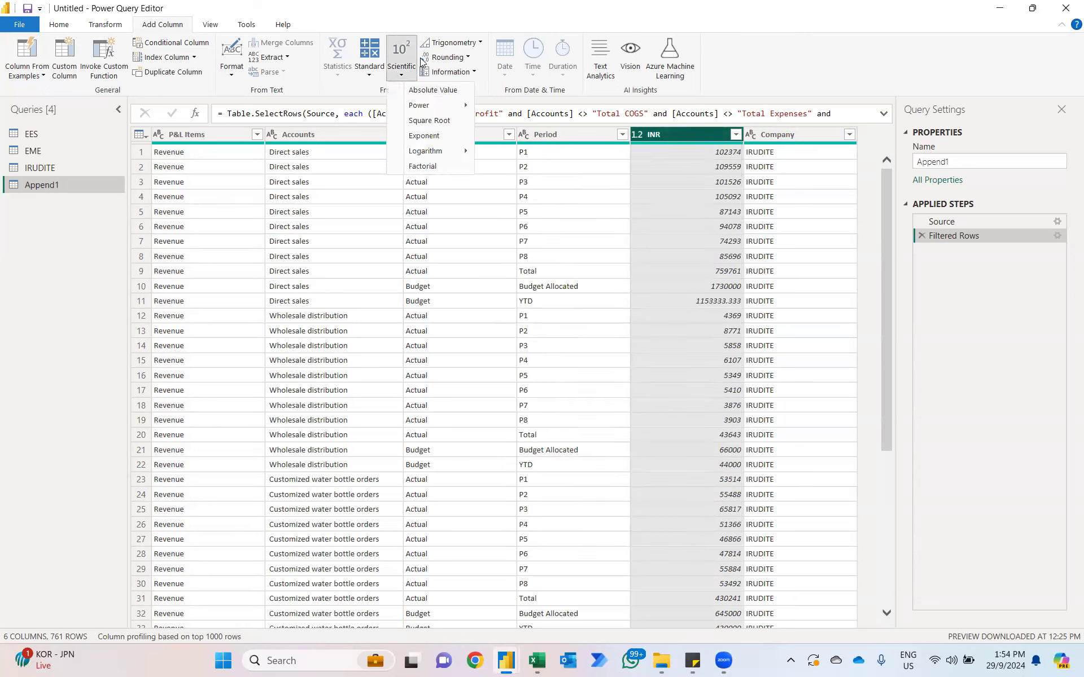
{"action": "left_click", "coordinate": [429, 91]}
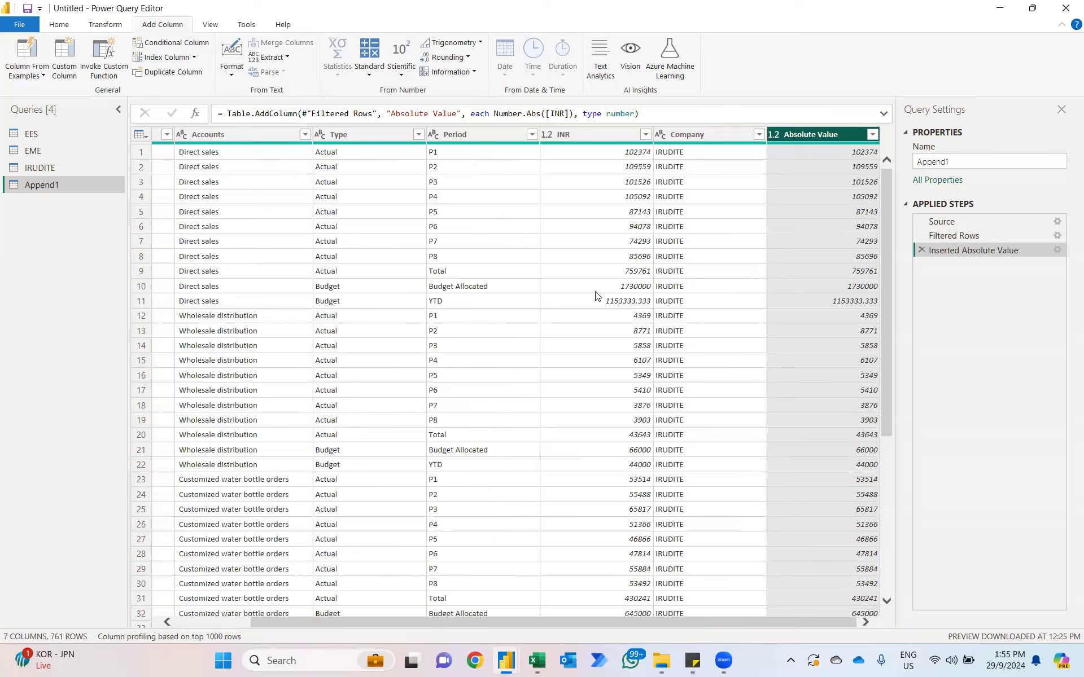
Step: Close and apply the query changes, and add Append1's P&L Items field to the report page as a visual
{"action": "left_click", "coordinate": [59, 24]}
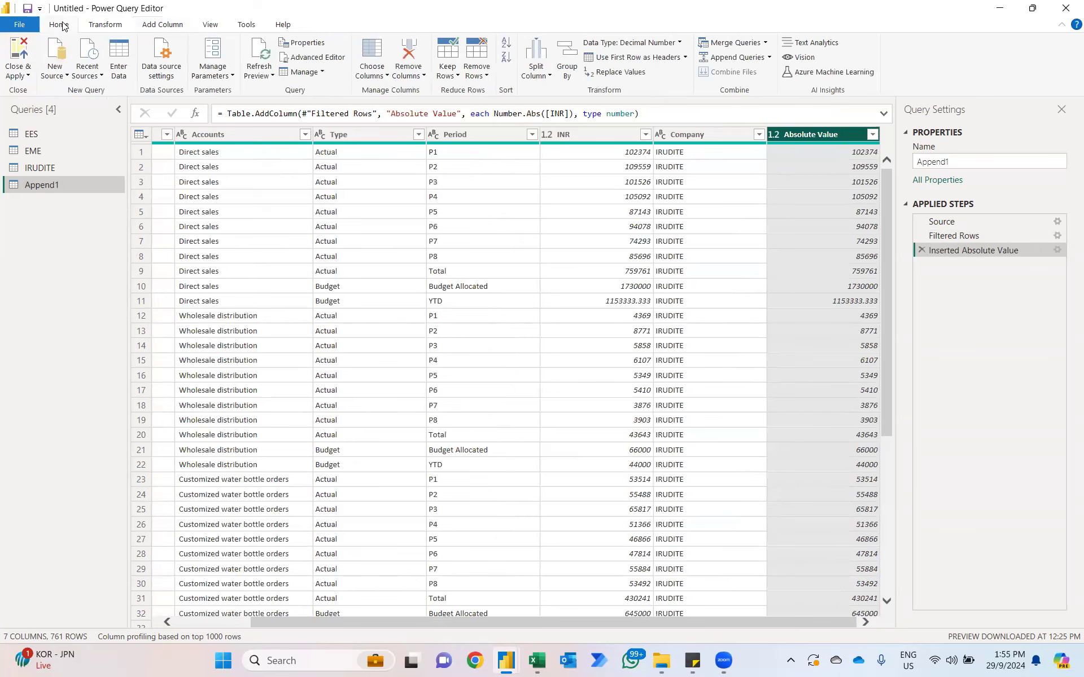
{"action": "left_click", "coordinate": [15, 50]}
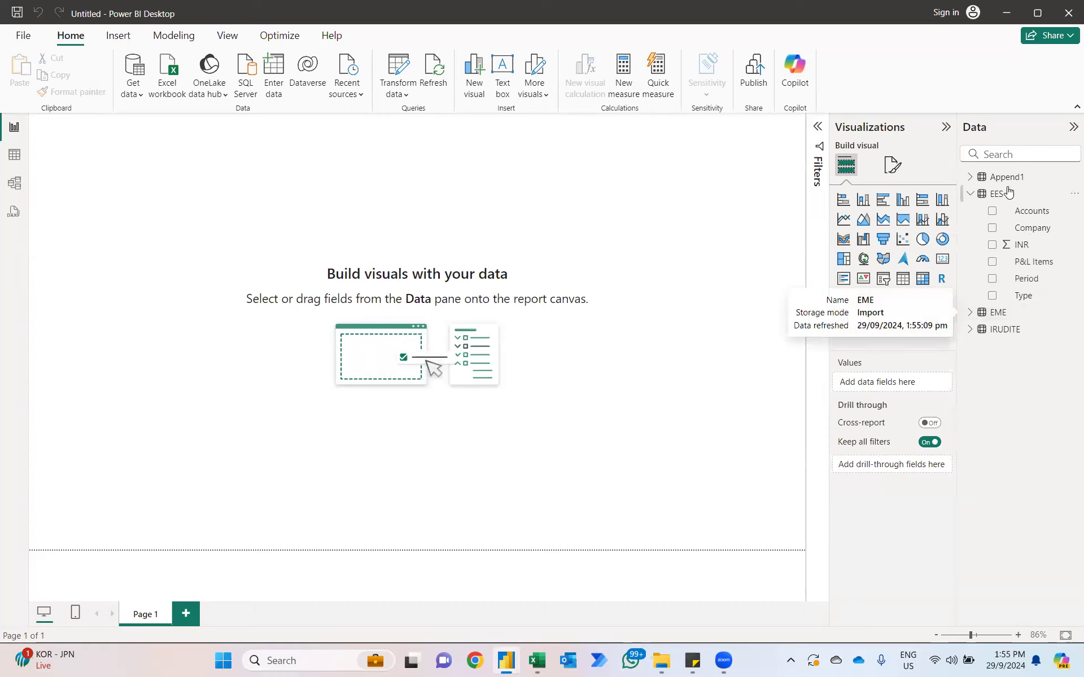
{"action": "left_click", "coordinate": [970, 177]}
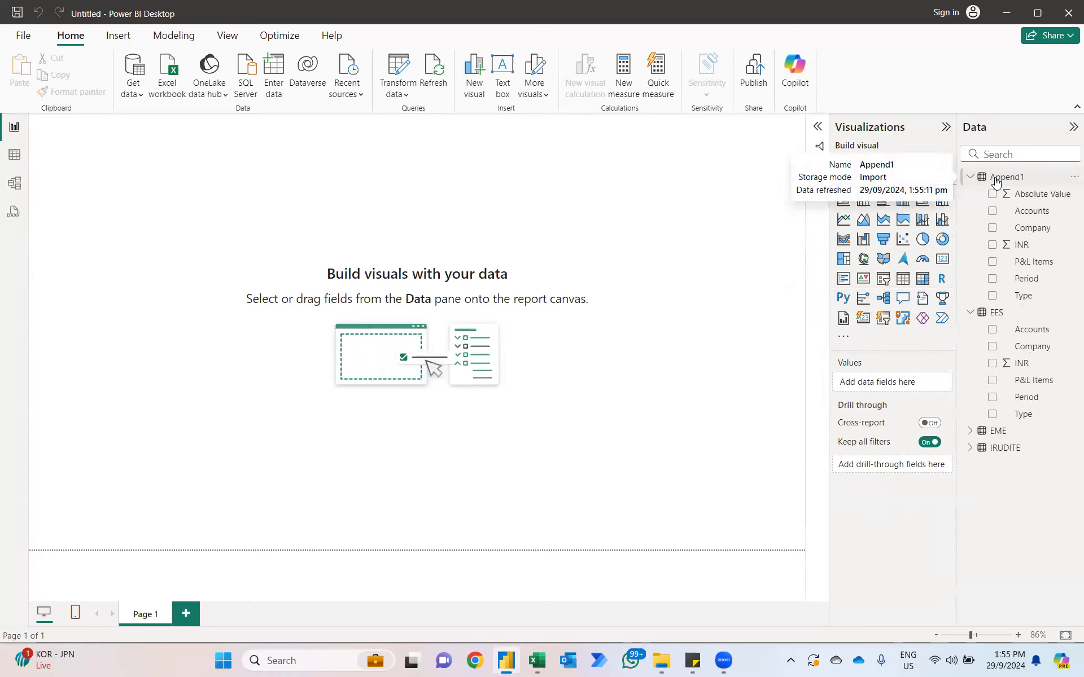
{"action": "left_click", "coordinate": [992, 262]}
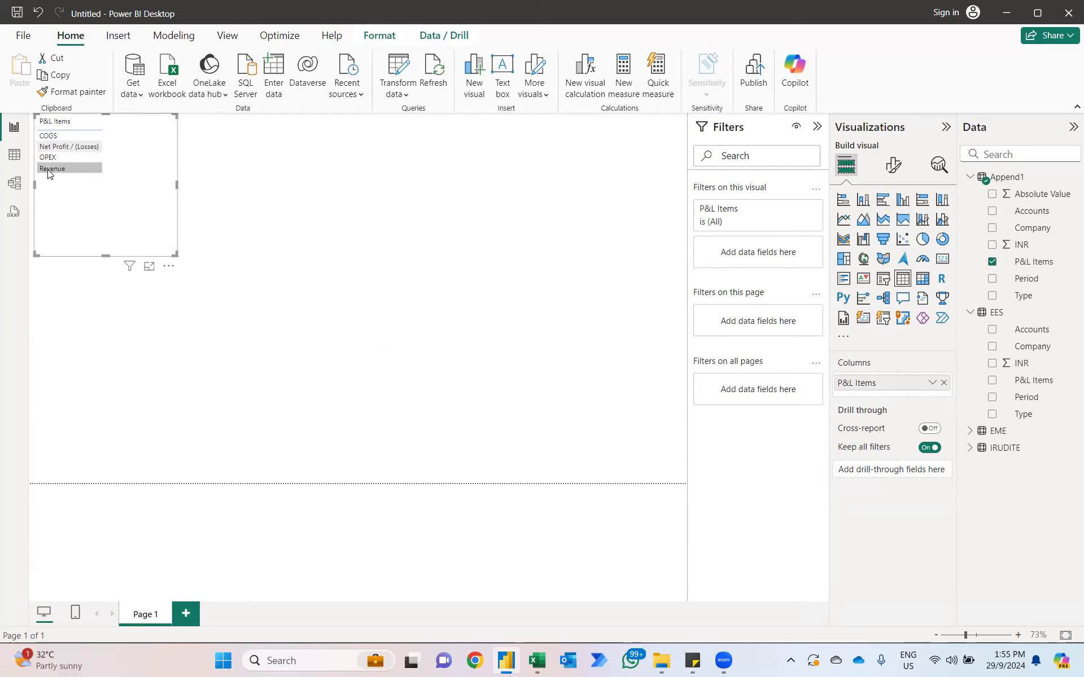
Step: Switch to the Excel workbook, review the order of the P&L sections on the IRUDITE sheet, and return to Power BI
{"action": "key", "text": "alt+Tab"}
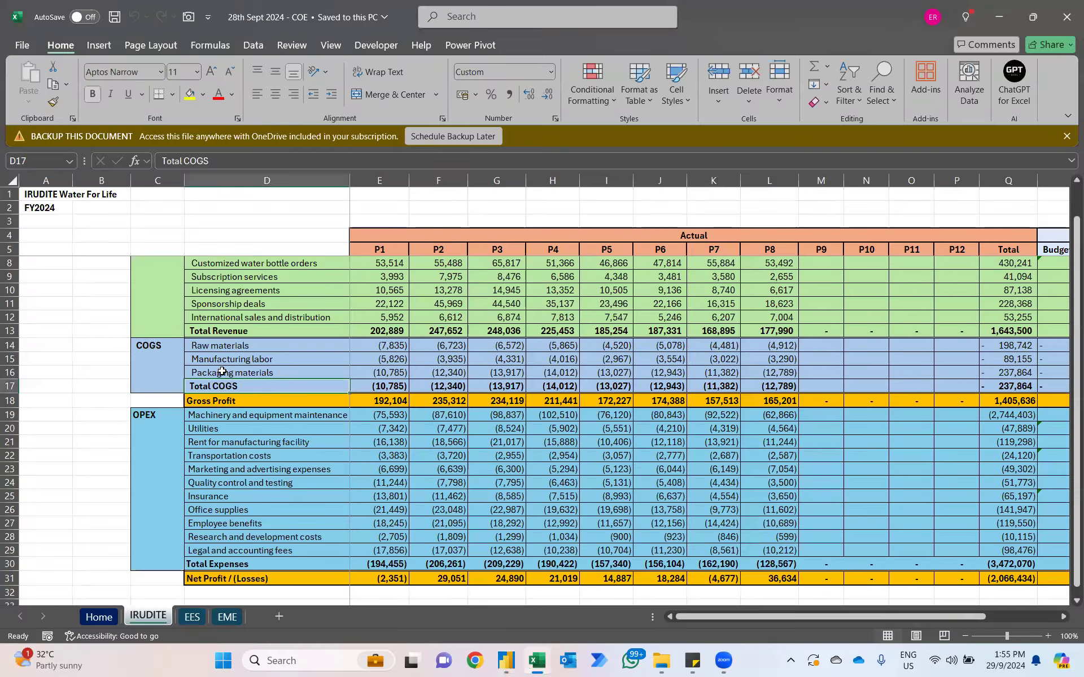
{"action": "scroll", "coordinate": [151, 272], "scroll_direction": "up", "scroll_amount": 2}
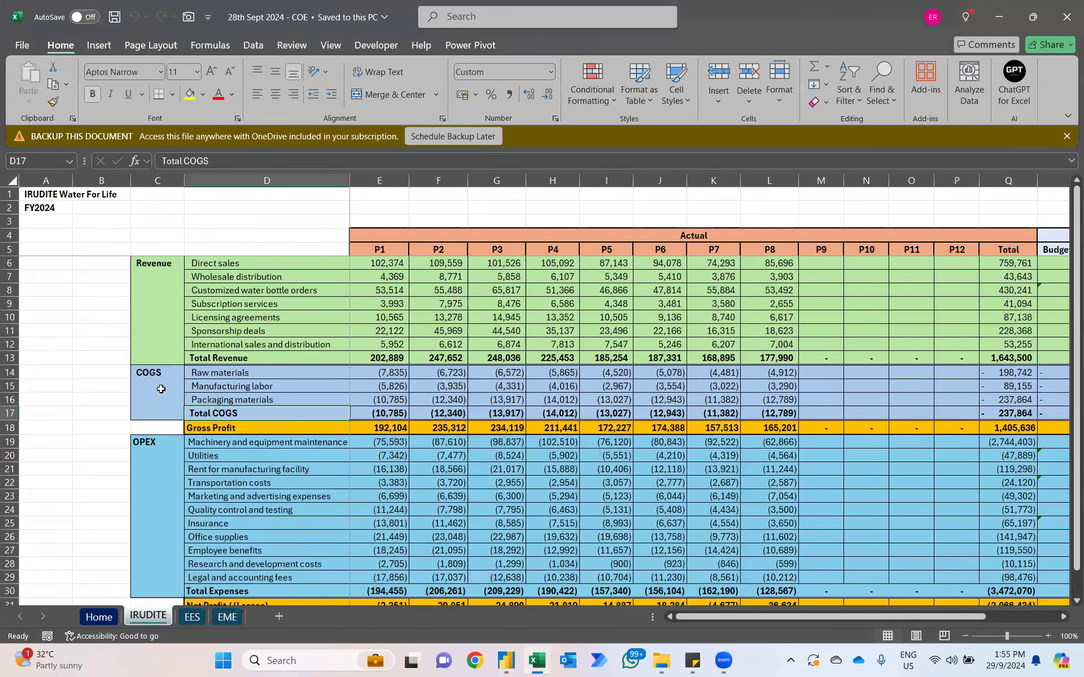
{"action": "left_click", "coordinate": [144, 439]}
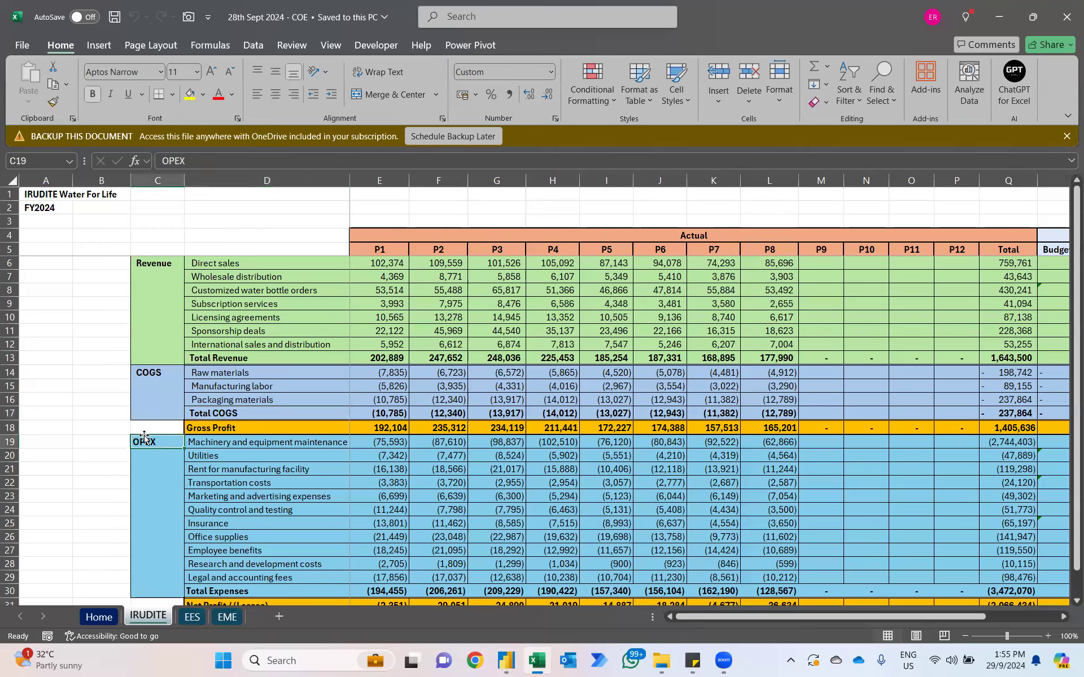
{"action": "scroll", "coordinate": [145, 439], "scroll_direction": "down", "scroll_amount": 2}
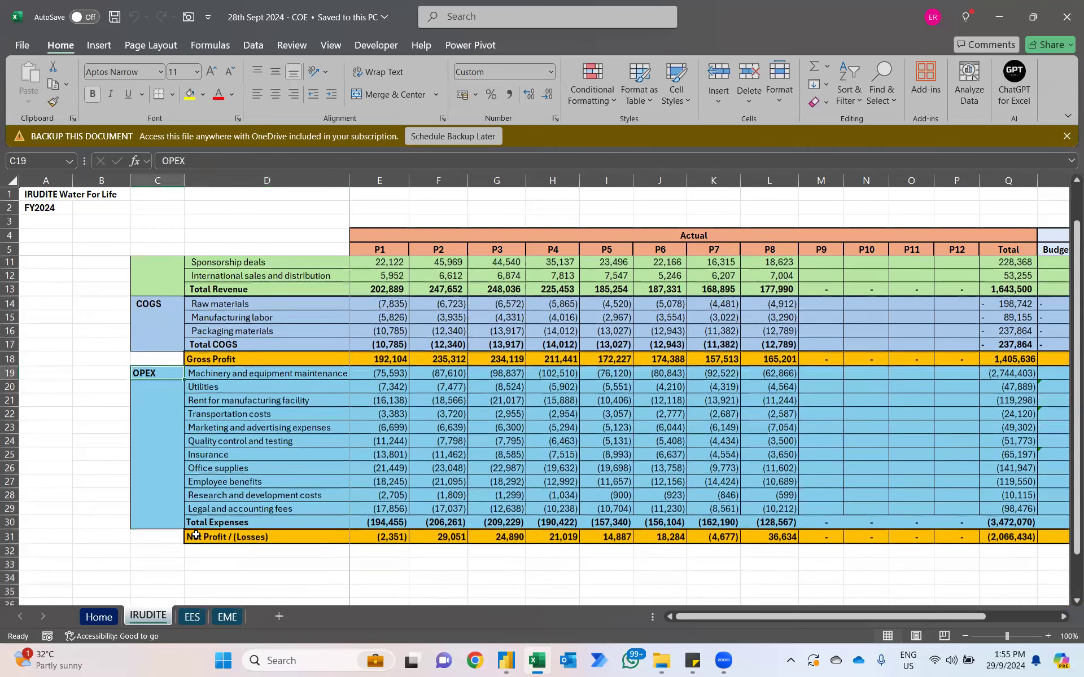
{"action": "key", "text": "alt+Tab"}
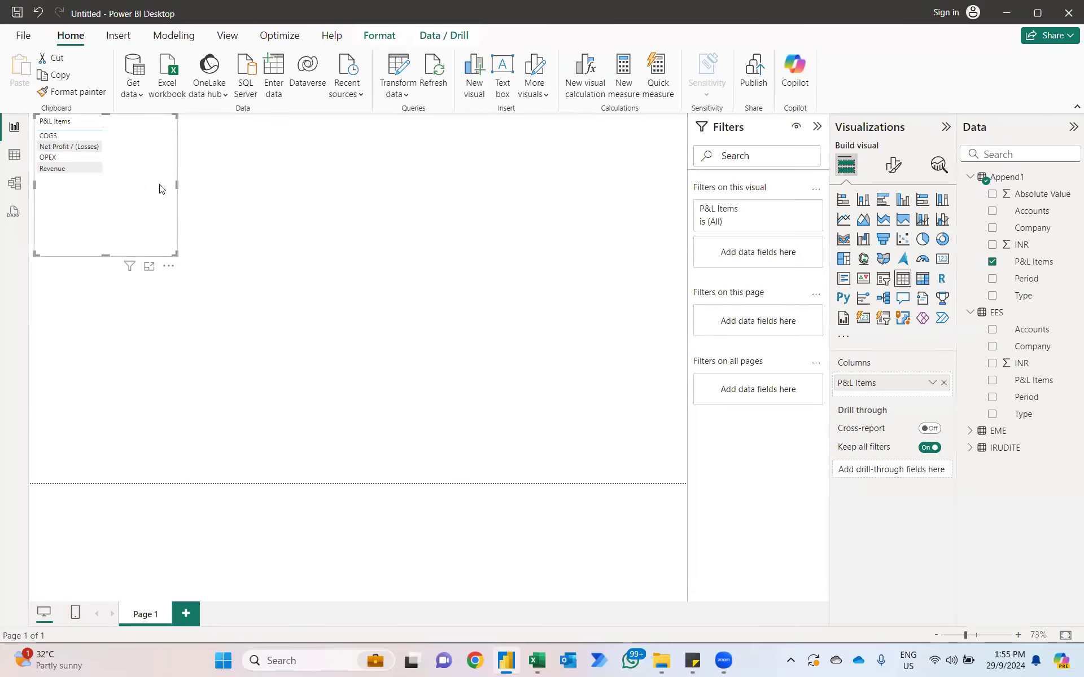
Step: Start a manually entered table from the table view and name its first column Items
{"action": "left_click", "coordinate": [15, 154]}
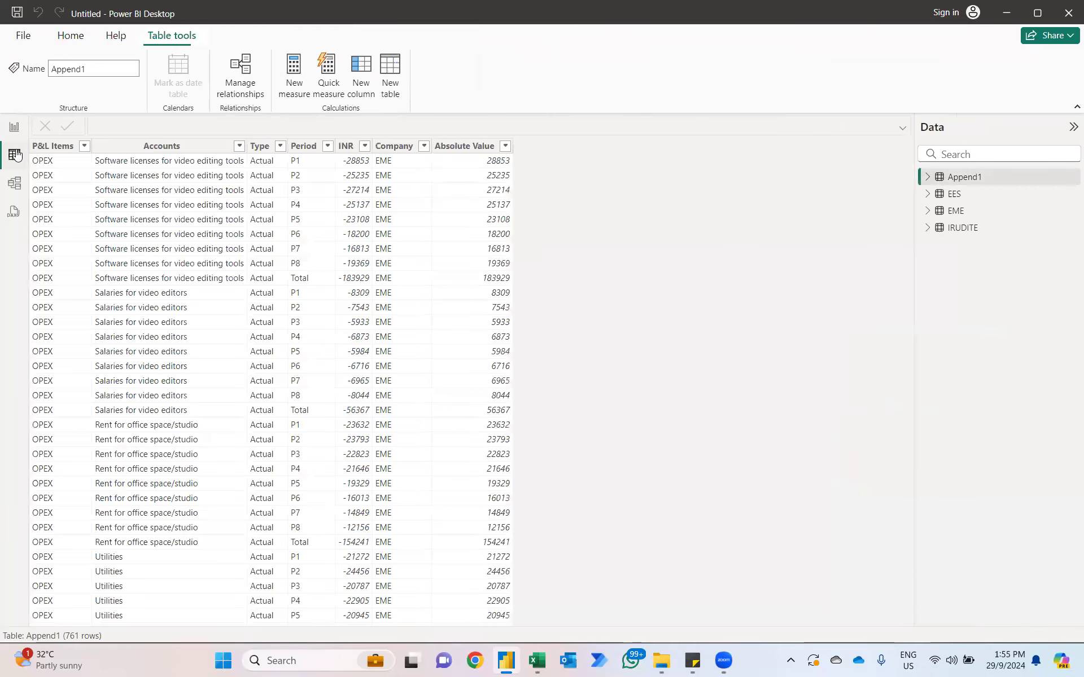
{"action": "left_click", "coordinate": [69, 36]}
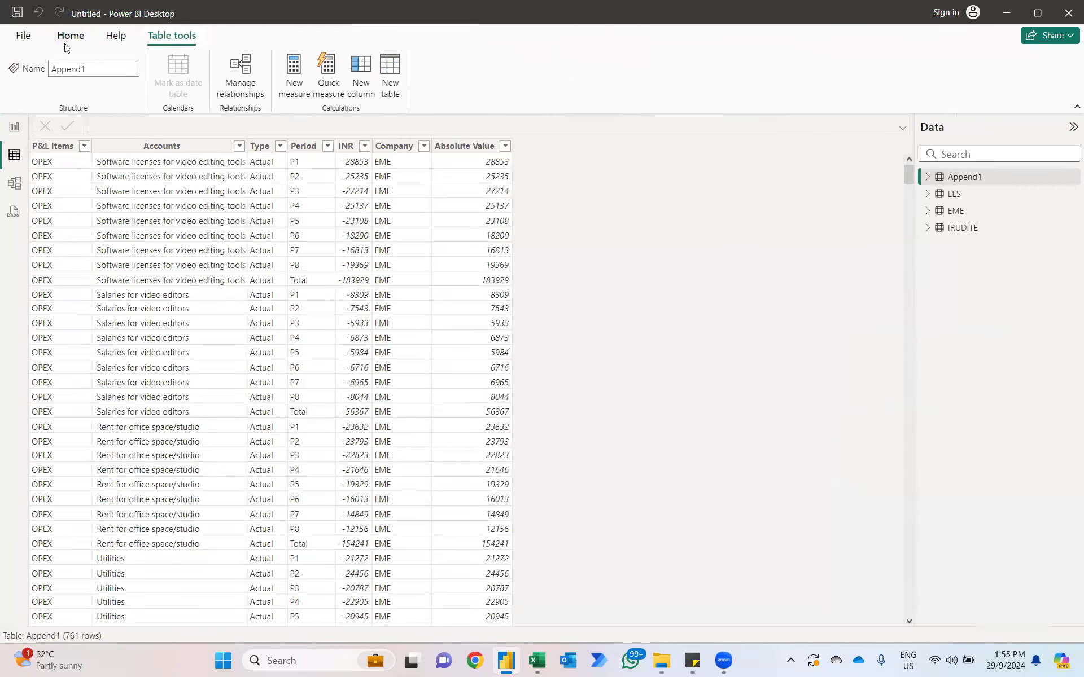
{"action": "left_click", "coordinate": [233, 58]}
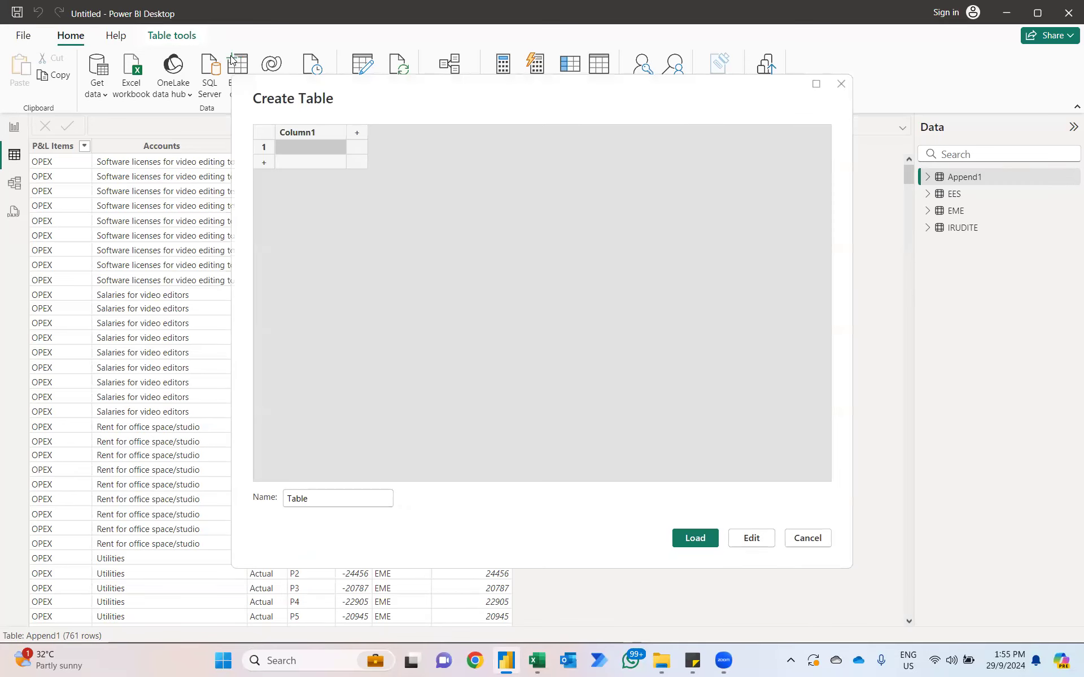
{"action": "double_click", "coordinate": [304, 132]}
{"action": "key", "text": "BackSpace"}
{"action": "type", "text": "Items"}
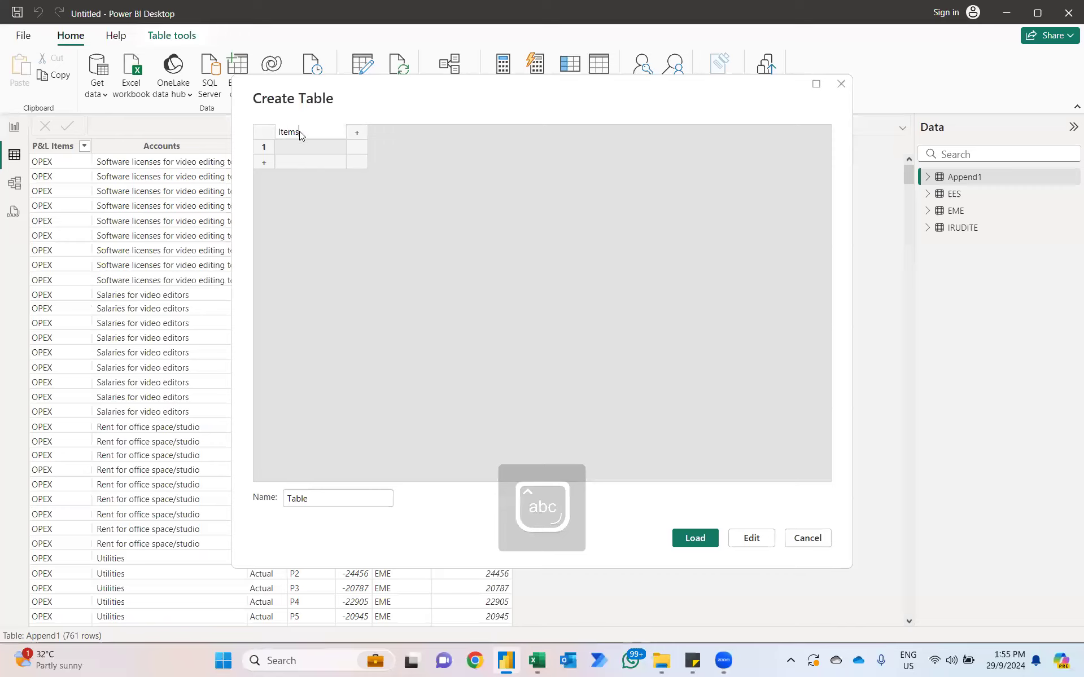
Step: Fill the Items column with the rows Revenue, COGS, OPEX and Net Profit / (Losses)
{"action": "left_click", "coordinate": [291, 145]}
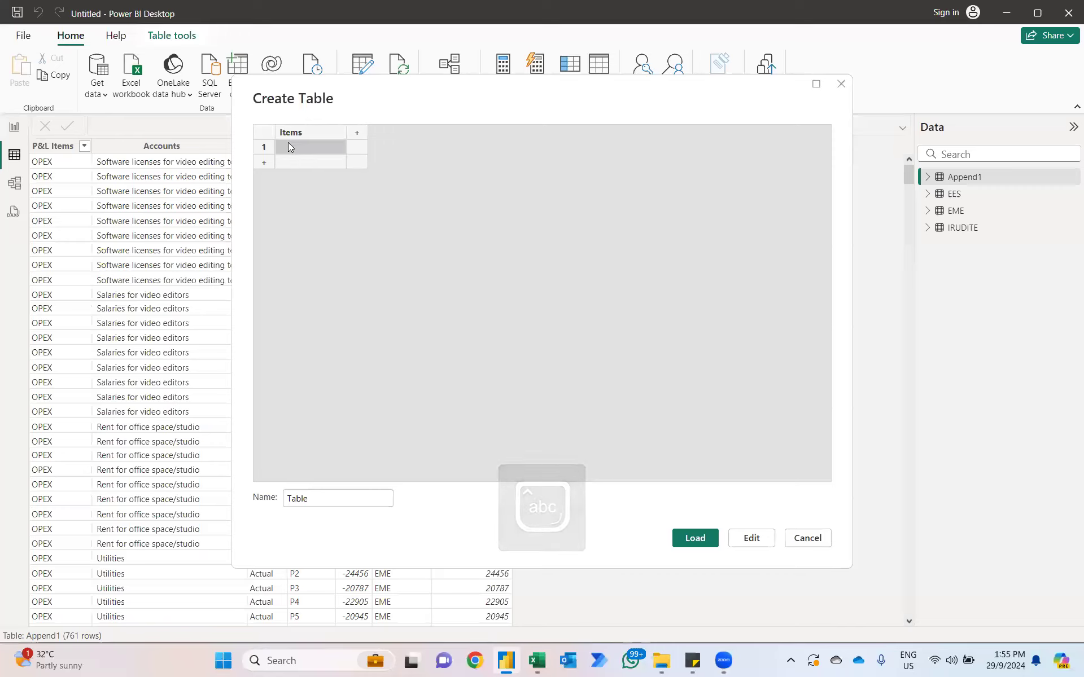
{"action": "type", "text": "Revenue"}
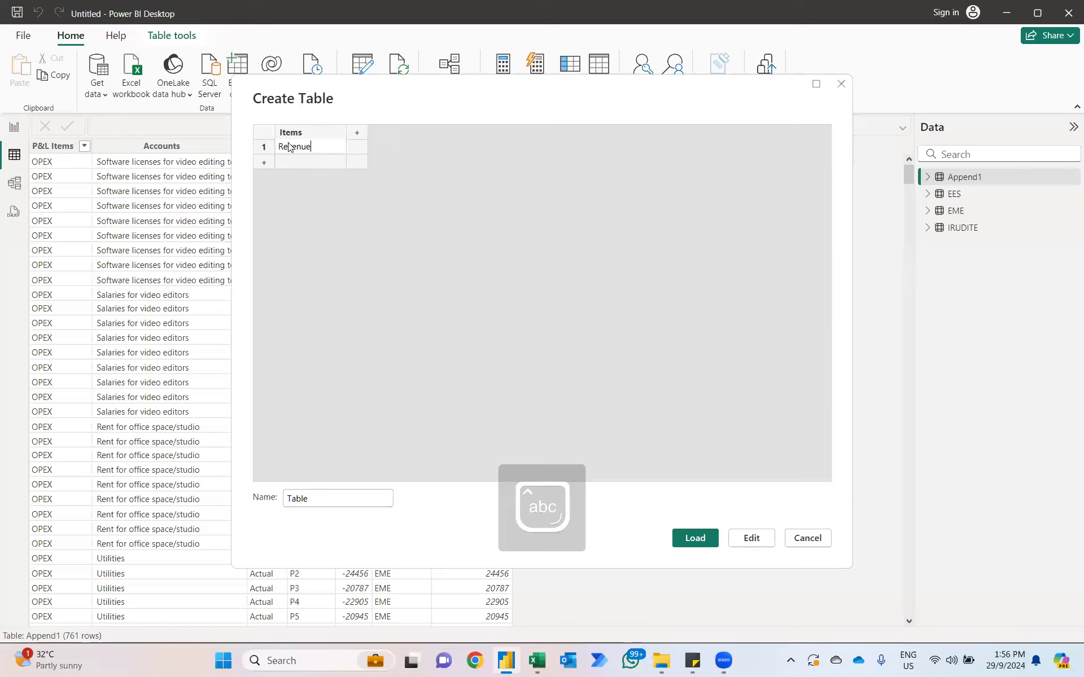
{"action": "key", "text": "Return"}
{"action": "key", "text": "Caps_Lock"}
{"action": "type", "text": "COGS"}
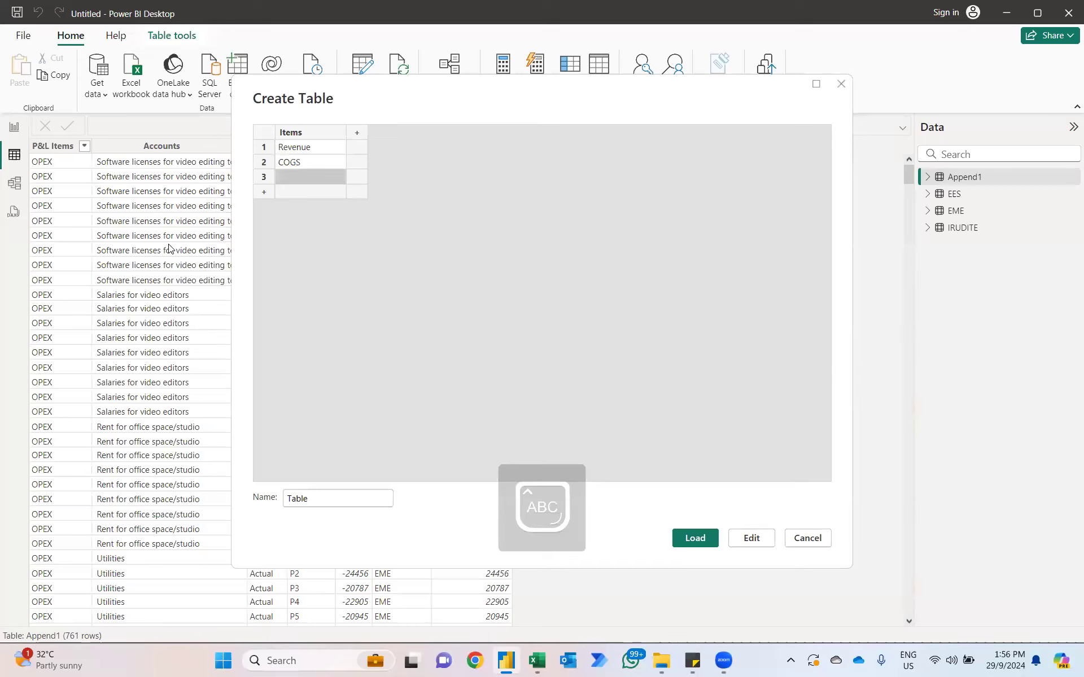
{"action": "type", "text": "OPEX"}
{"action": "key", "text": "Return"}
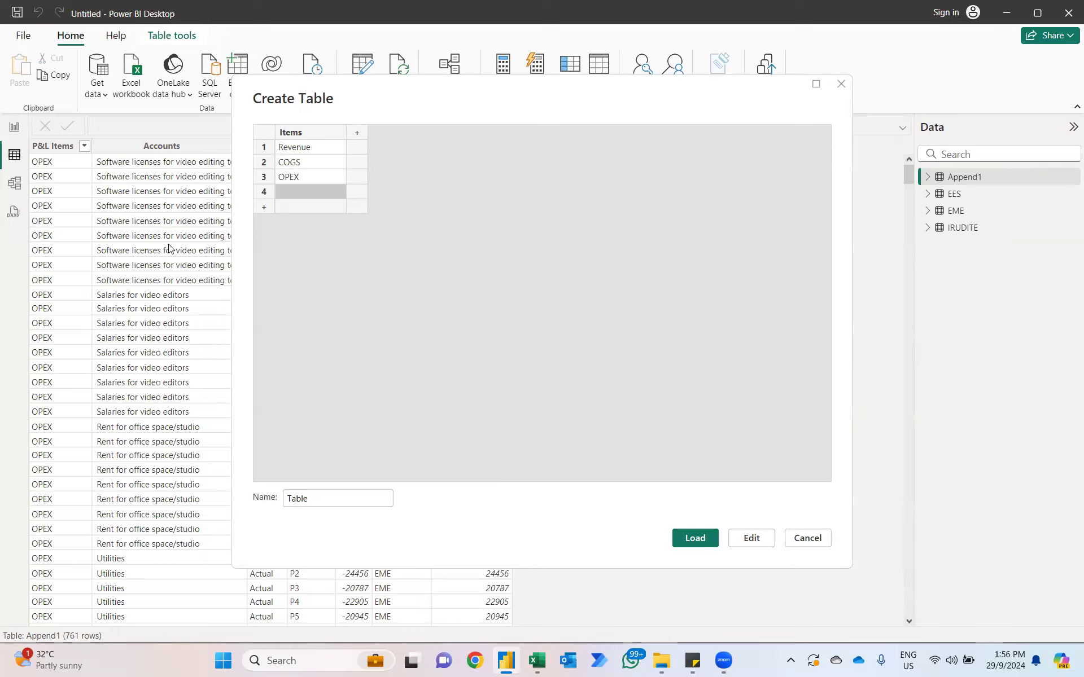
{"action": "type", "text": "Net O"}
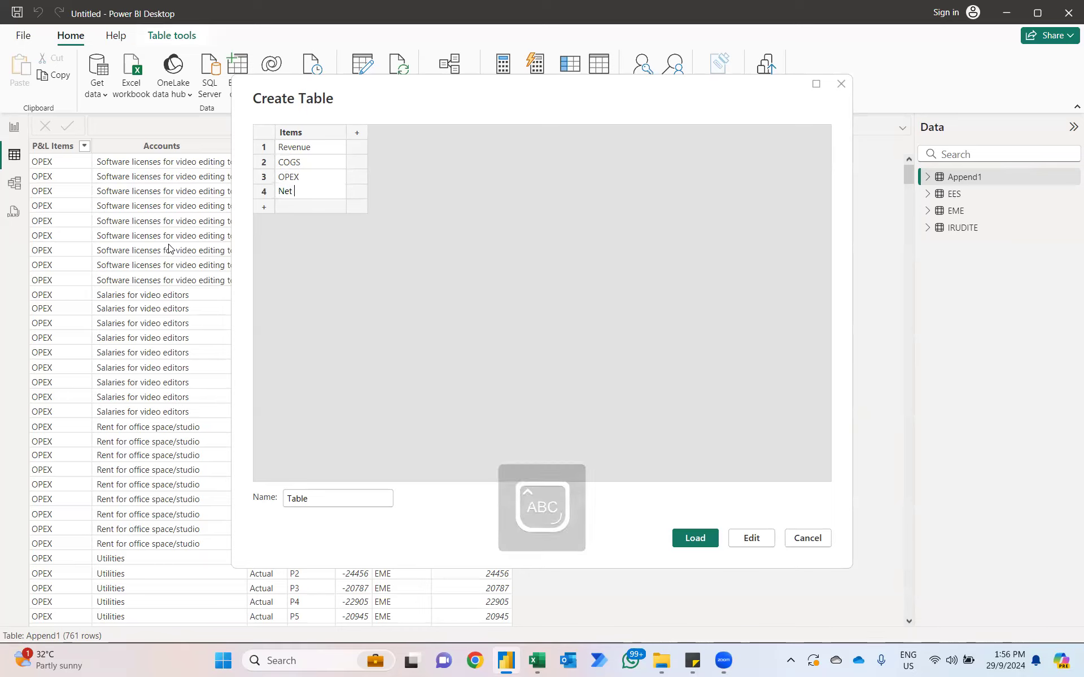
{"action": "key", "text": "Caps_Lock"}
{"action": "key", "text": "BackSpace"}
{"action": "key", "text": "Caps_Lock"}
{"action": "type", "text": "rofit / (Losses"}
{"action": "type", "text": ")"}
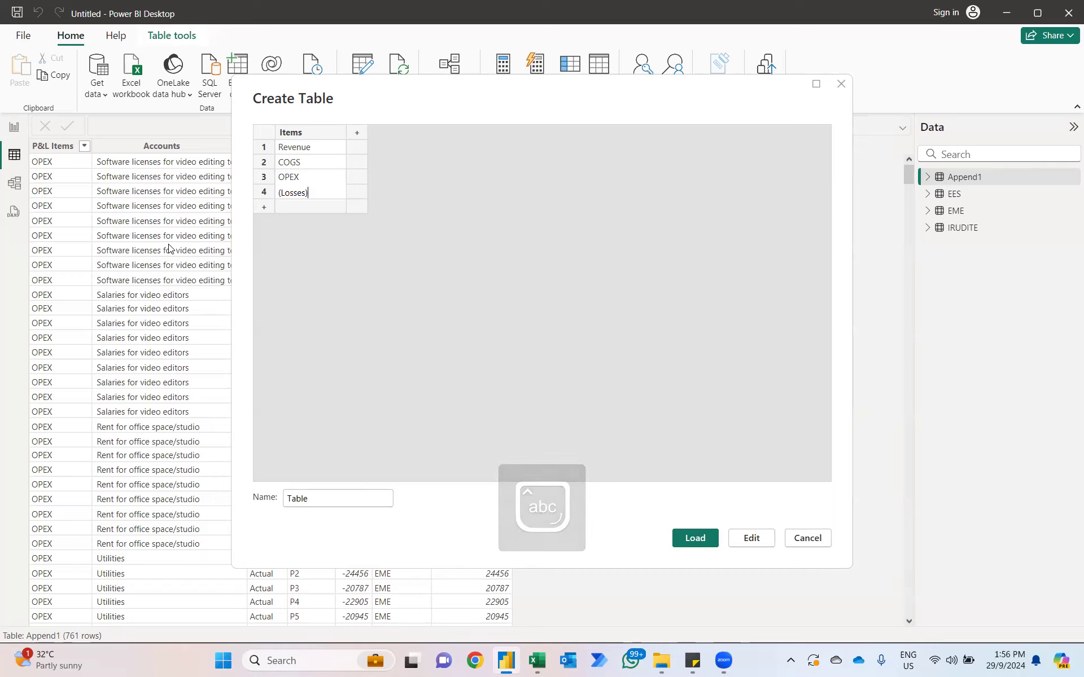
Step: Add a second column named No and widen the Items column to fit its entries
{"action": "left_click", "coordinate": [356, 133]}
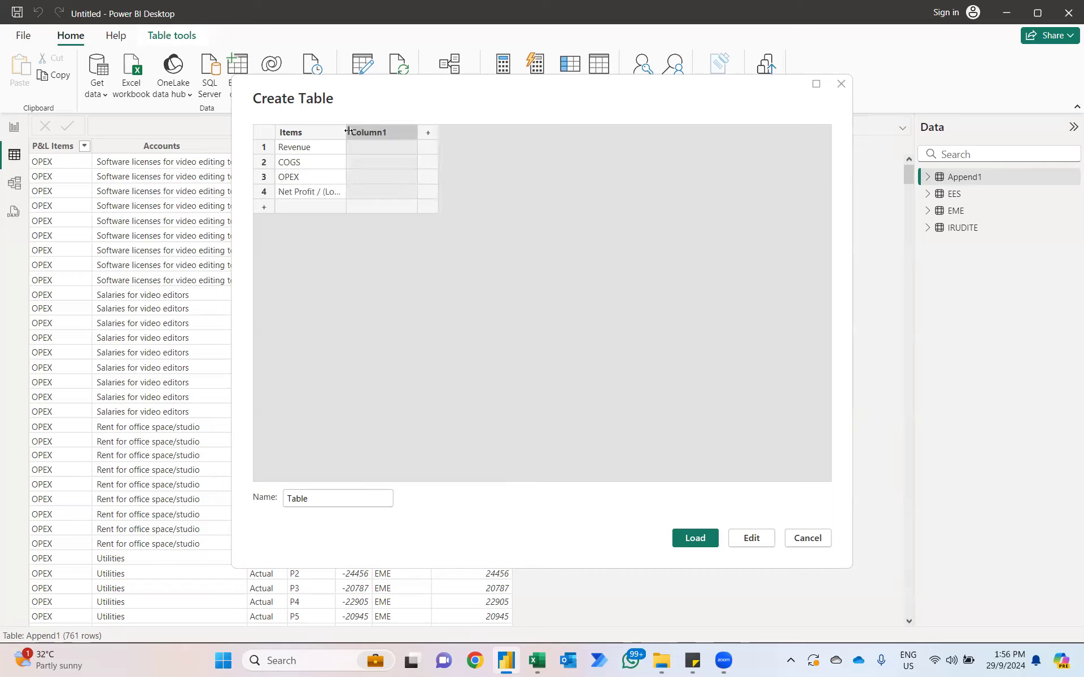
{"action": "left_click_drag", "start_coordinate": [349, 131], "coordinate": [388, 131]}
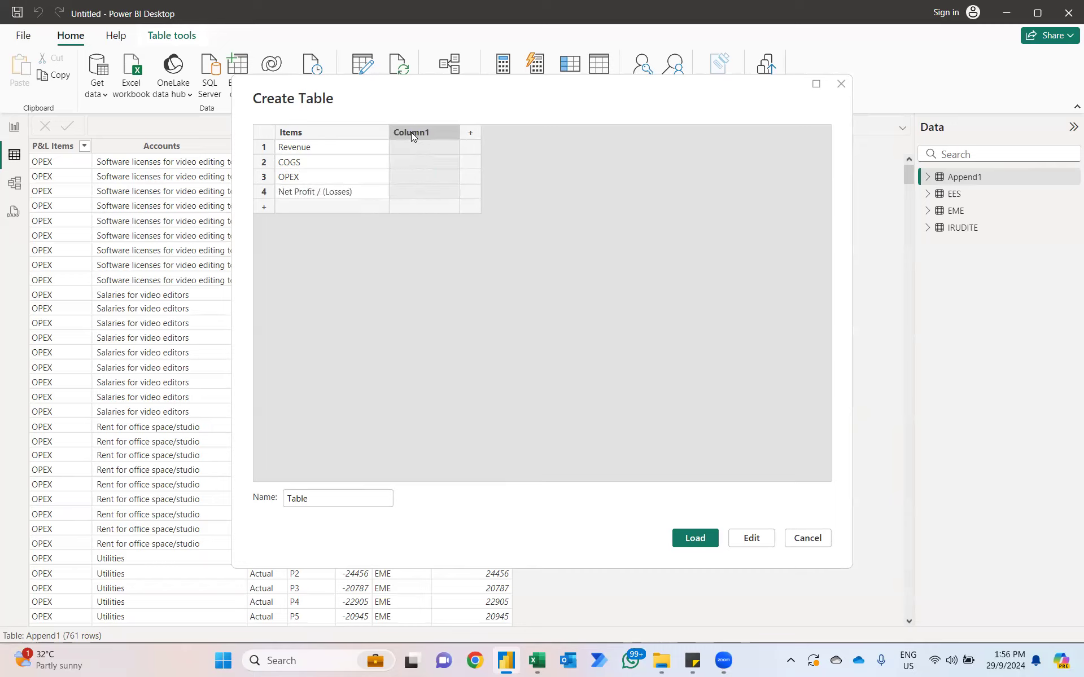
{"action": "double_click", "coordinate": [411, 132]}
{"action": "key", "text": "Caps_Lock"}
{"action": "type", "text": "No"}
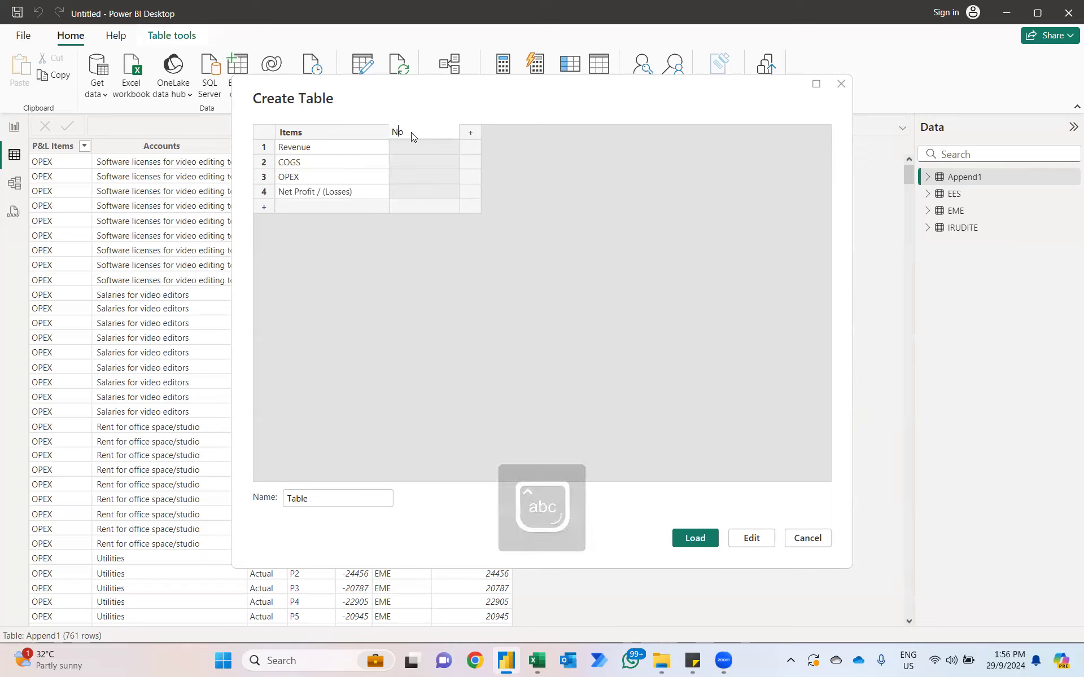
Step: Number the four items 1 to 4 in the No column and load the table into the model
{"action": "left_click", "coordinate": [399, 146]}
{"action": "type", "text": "1"}
{"action": "key", "text": "Return"}
{"action": "type", "text": "2"}
{"action": "key", "text": "Return"}
{"action": "type", "text": "3"}
{"action": "key", "text": "Return"}
{"action": "type", "text": "4"}
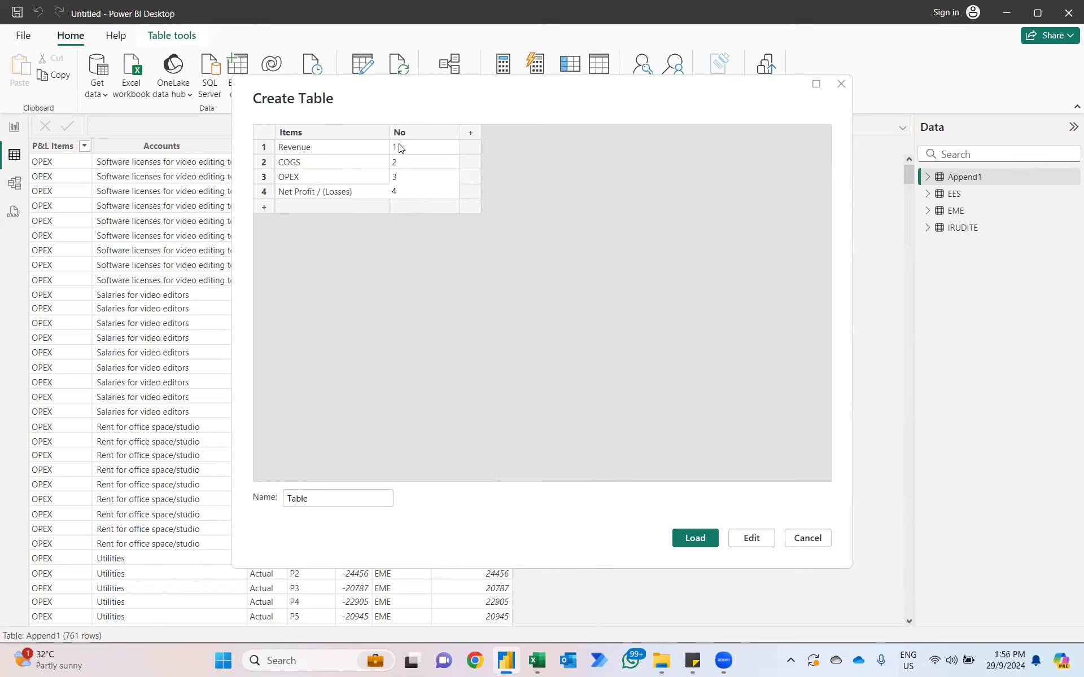
{"action": "left_click", "coordinate": [700, 540]}
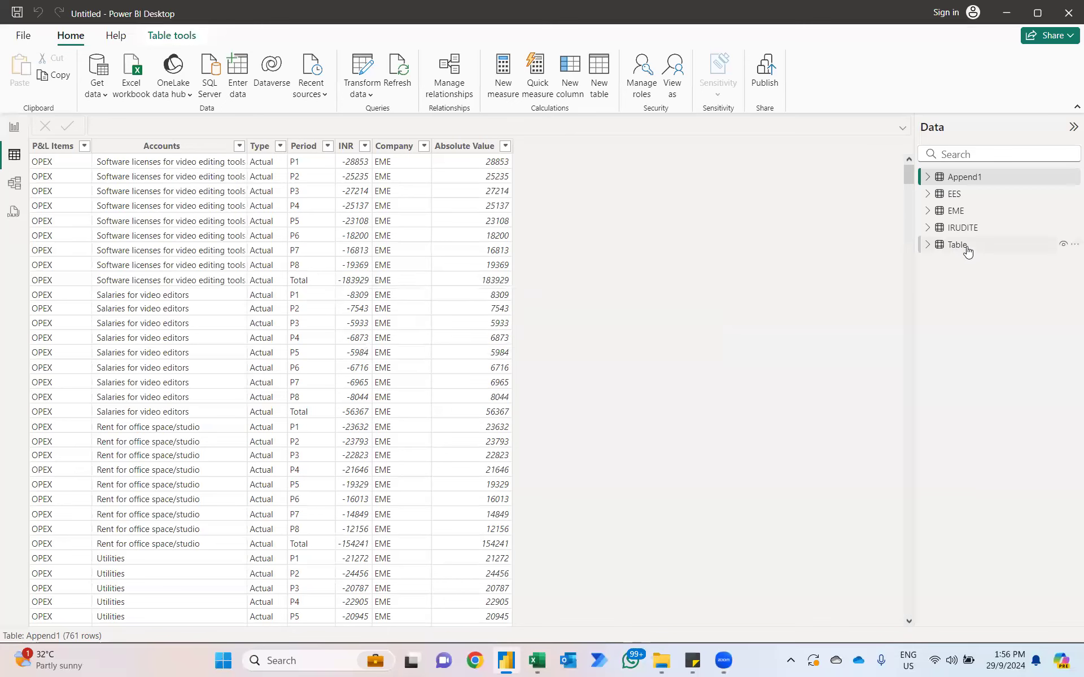
Step: Rename the manually entered table holding the Items and No columns as P&L Table
{"action": "right_click", "coordinate": [967, 249]}
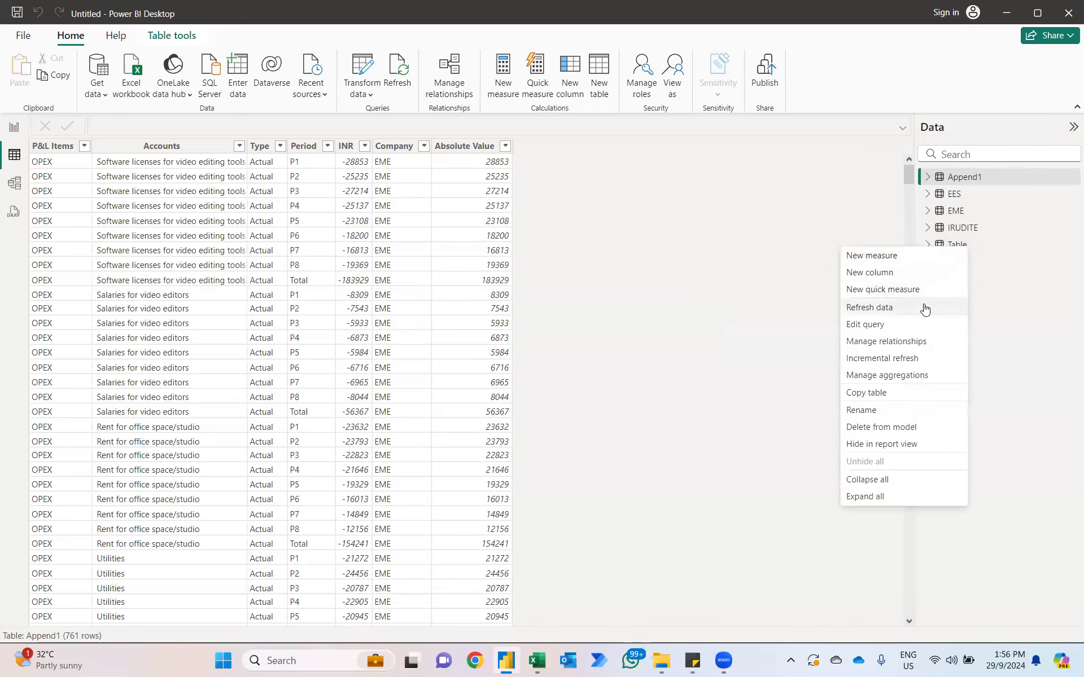
{"action": "left_click", "coordinate": [878, 412]}
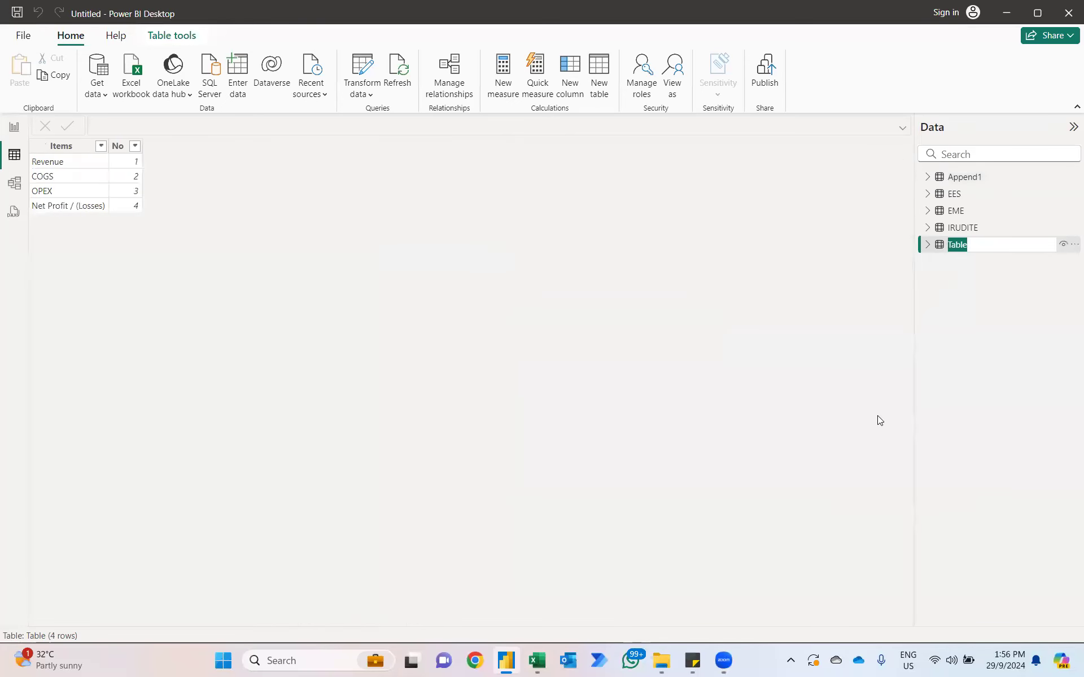
{"action": "type", "text": "P&L Ta"}
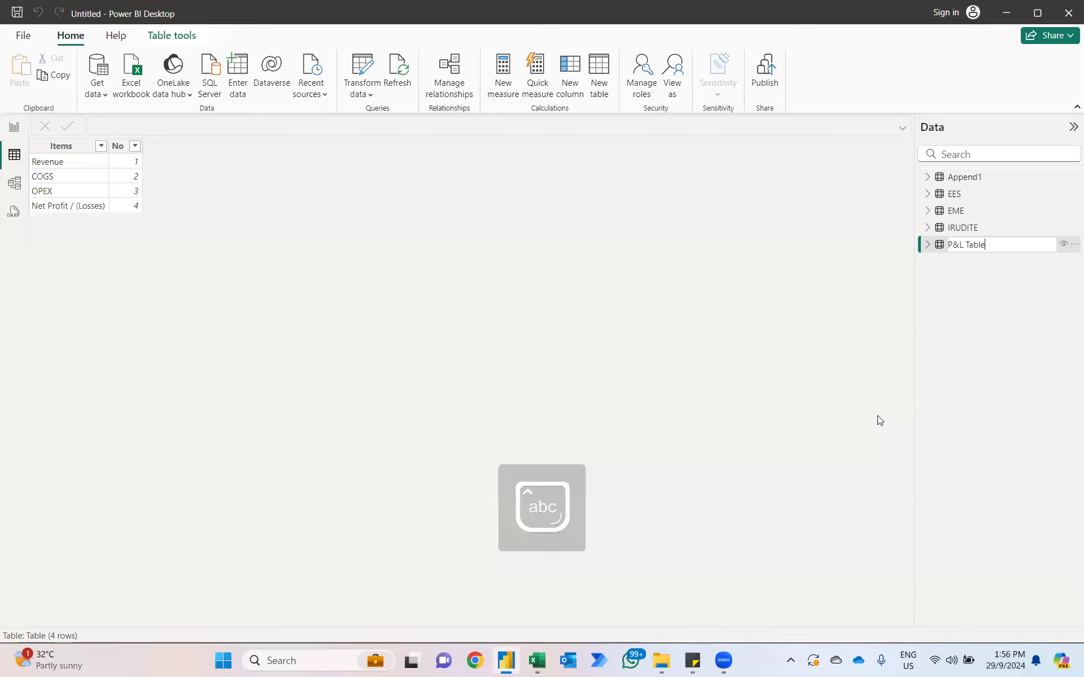
{"action": "key", "text": "Return"}
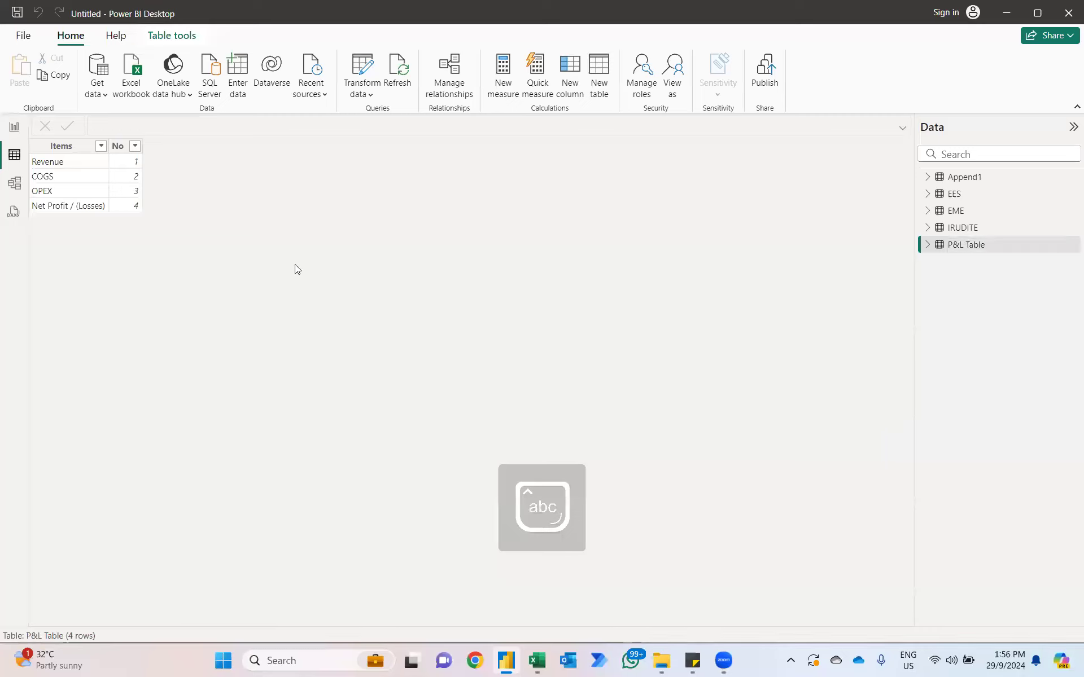
Step: Set the Items column of P&L Table to sort by the No column
{"action": "left_click", "coordinate": [66, 148]}
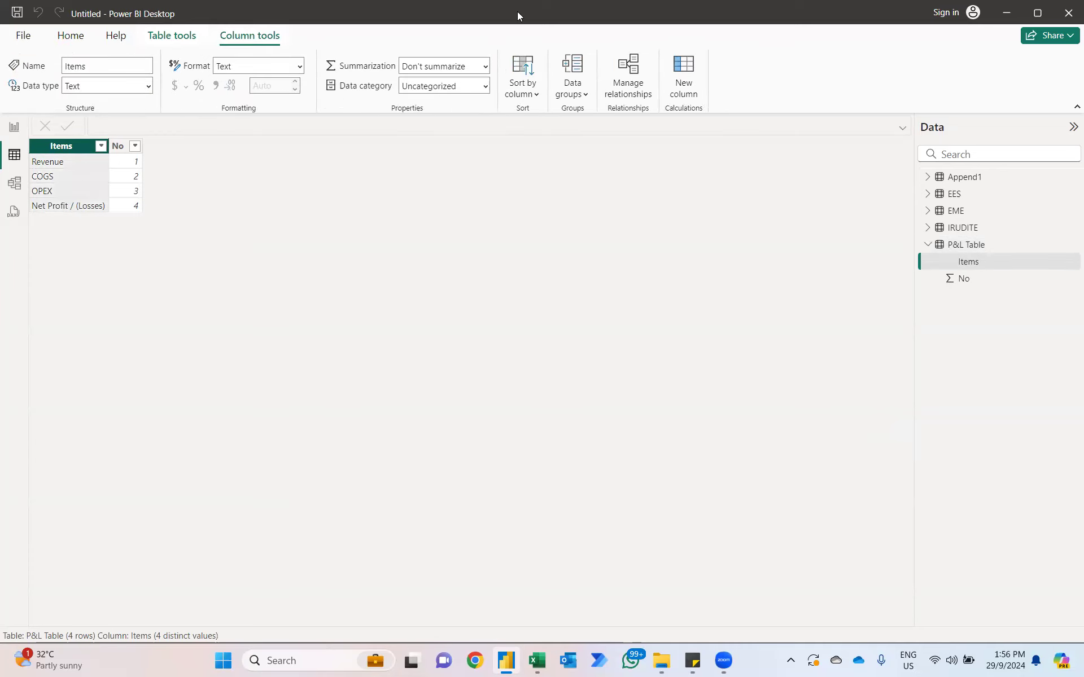
{"action": "left_click", "coordinate": [521, 61]}
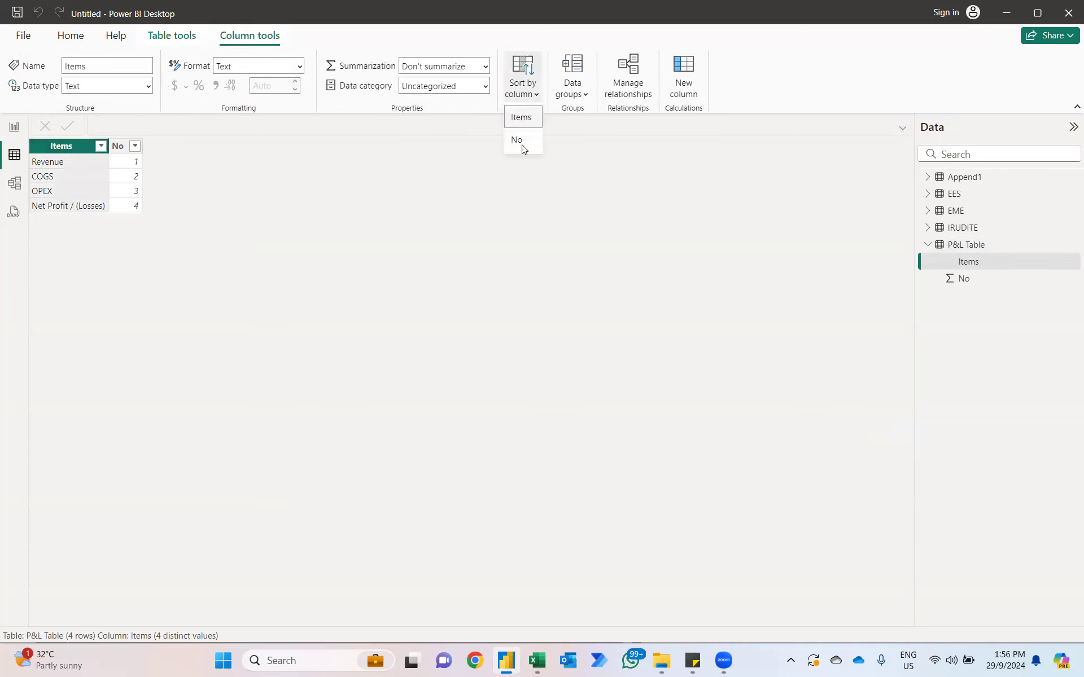
{"action": "left_click", "coordinate": [520, 144]}
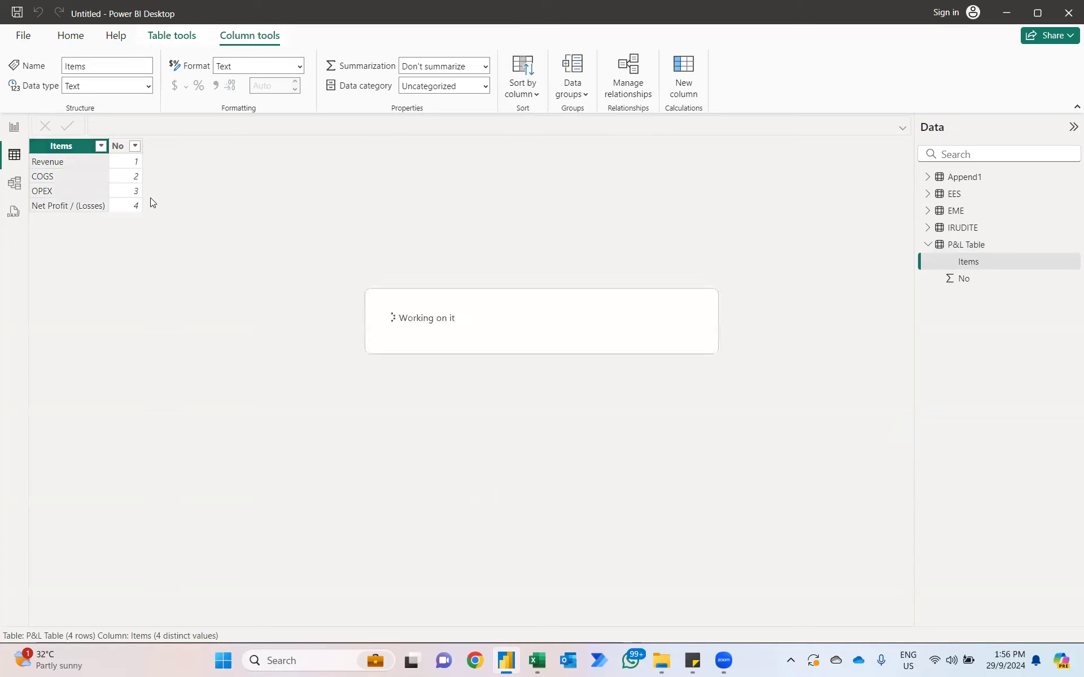
Step: In the model view, create an active many-to-one, single-direction relationship from P&L Items in Append1 to Items in P&L Table
{"action": "left_click", "coordinate": [18, 188]}
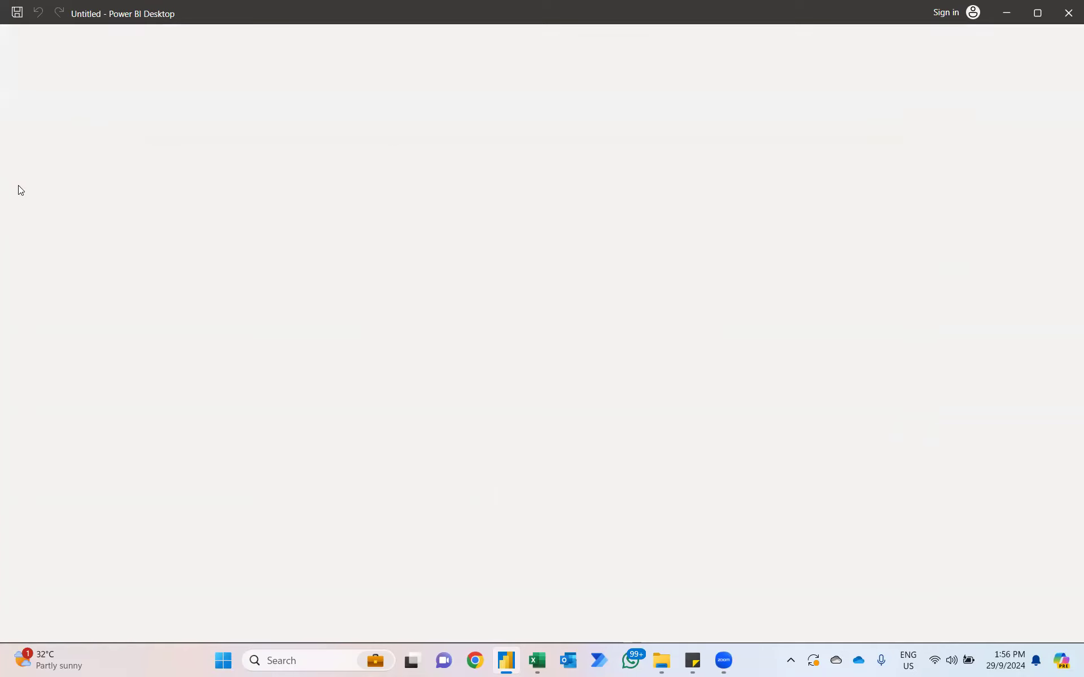
{"action": "left_click", "coordinate": [875, 127]}
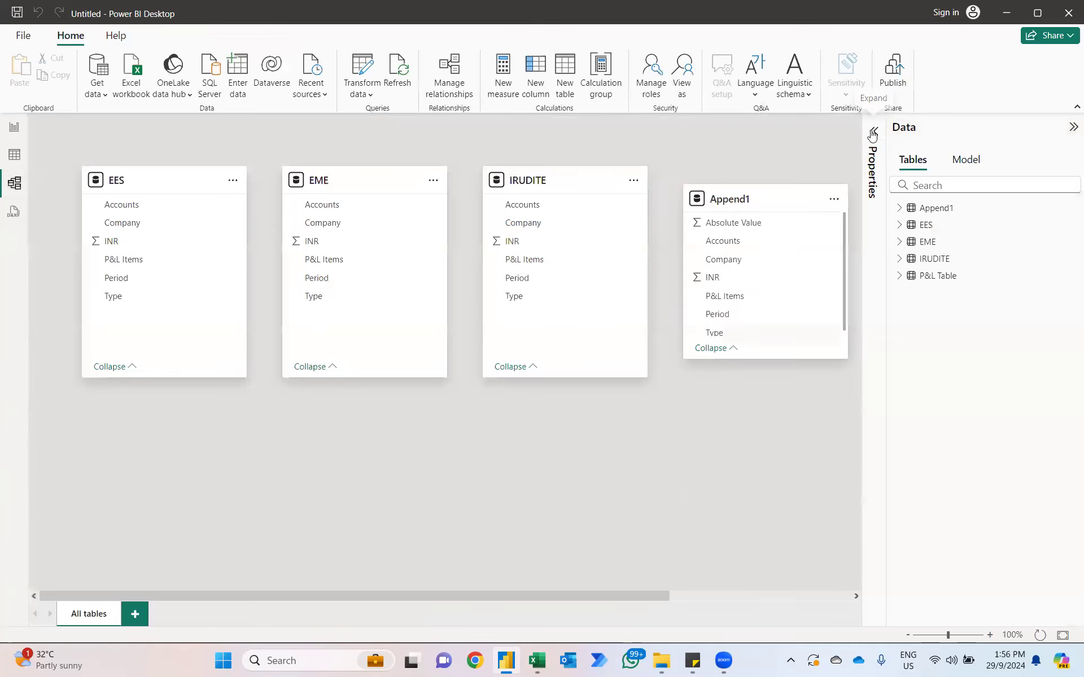
{"action": "left_click", "coordinate": [1073, 128]}
{"action": "left_click_drag", "start_coordinate": [958, 239], "coordinate": [959, 448]}
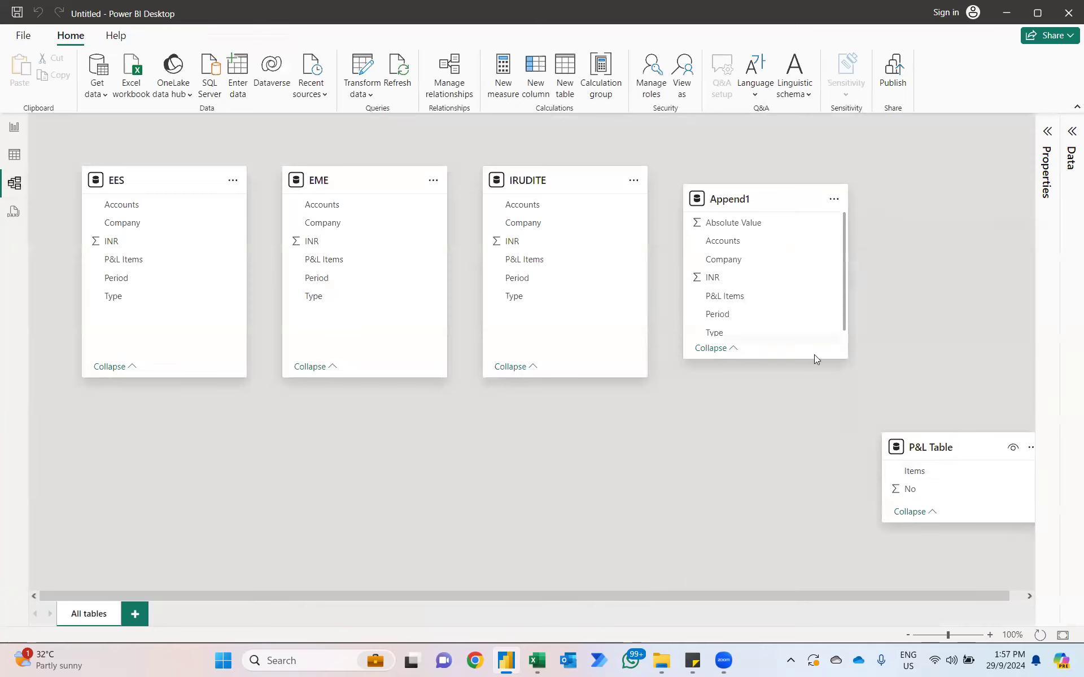
{"action": "left_click_drag", "start_coordinate": [758, 299], "coordinate": [926, 476]}
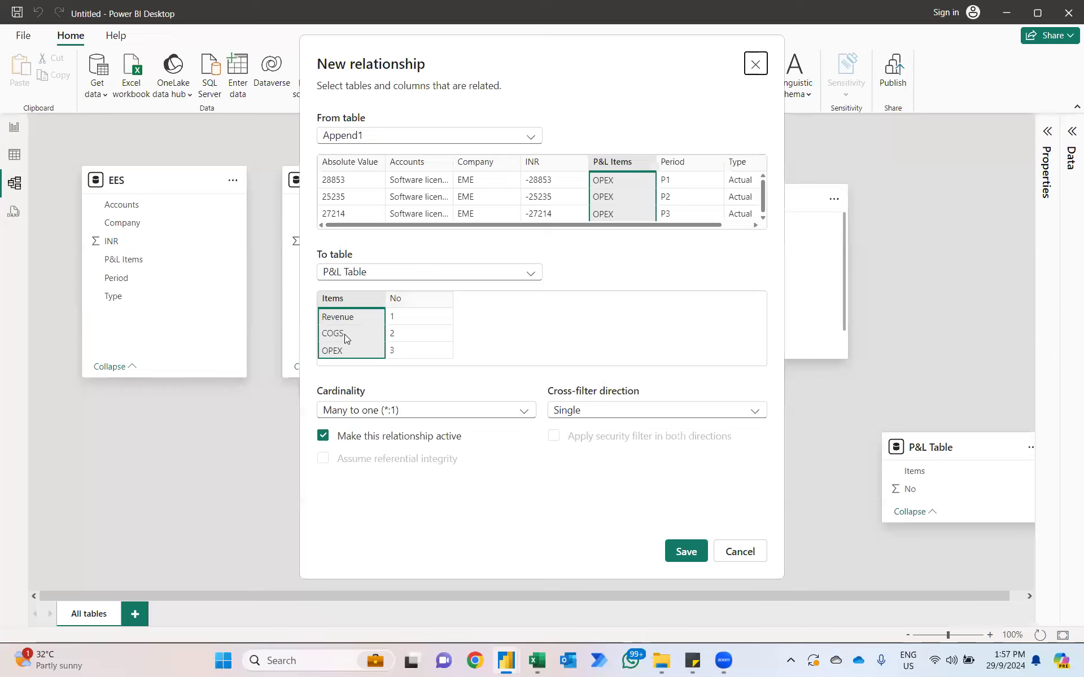
{"action": "left_click", "coordinate": [685, 552]}
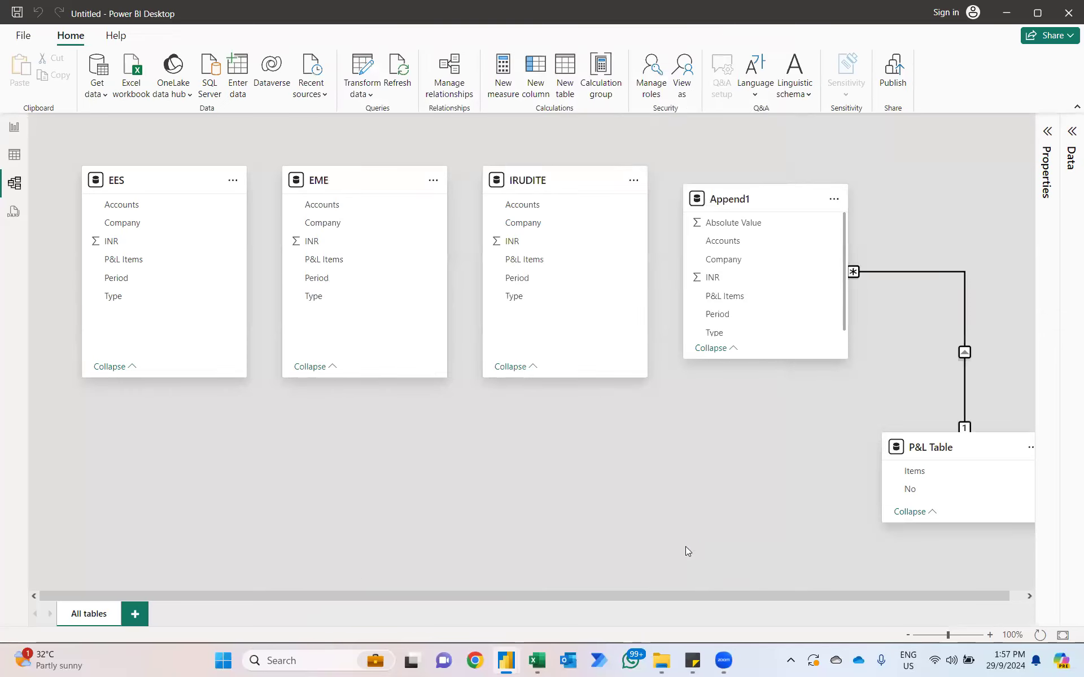
{"action": "left_click", "coordinate": [889, 272]}
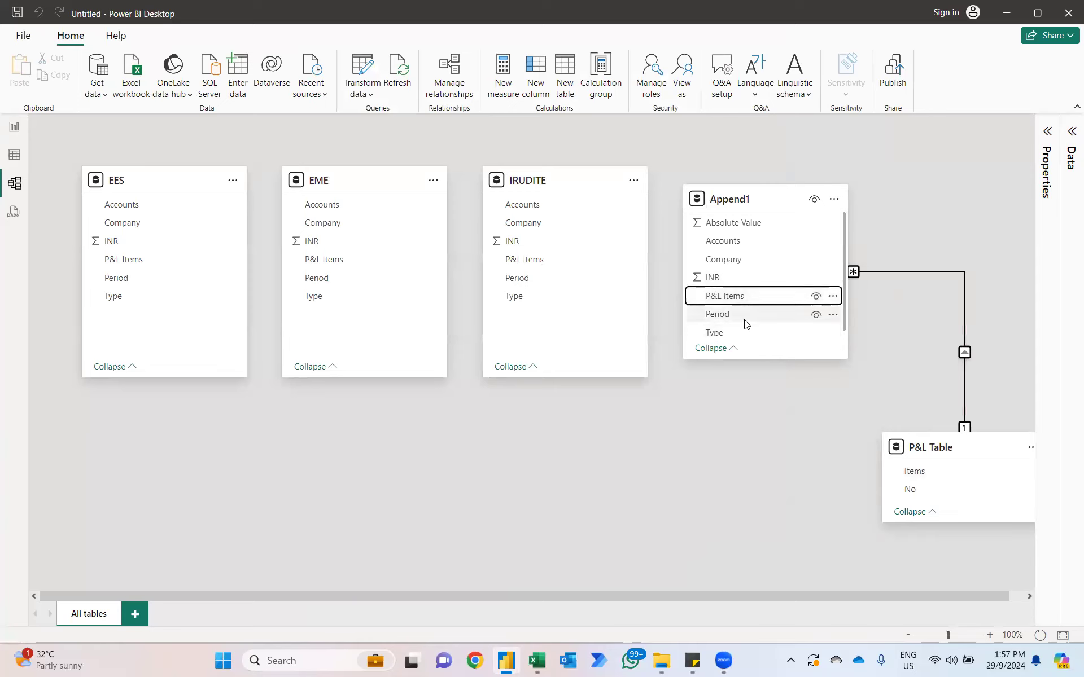
Step: In the report's table visual, add INR from Append1 and replace P&L Items with Items from P&L Table as the first column
{"action": "left_click", "coordinate": [13, 129]}
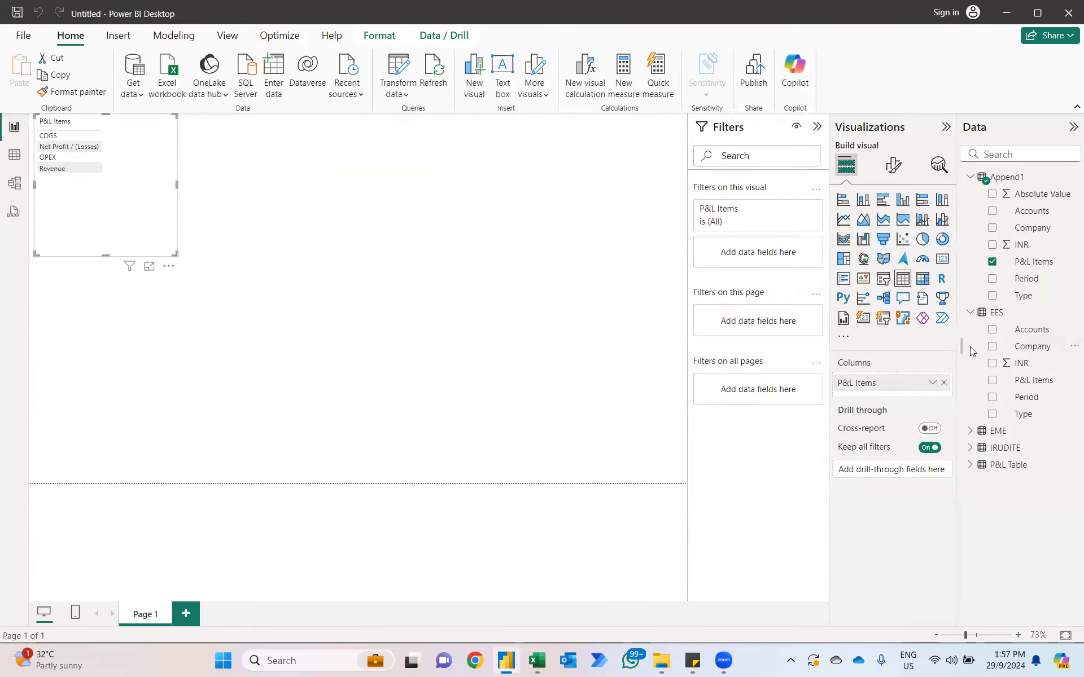
{"action": "left_click", "coordinate": [992, 244]}
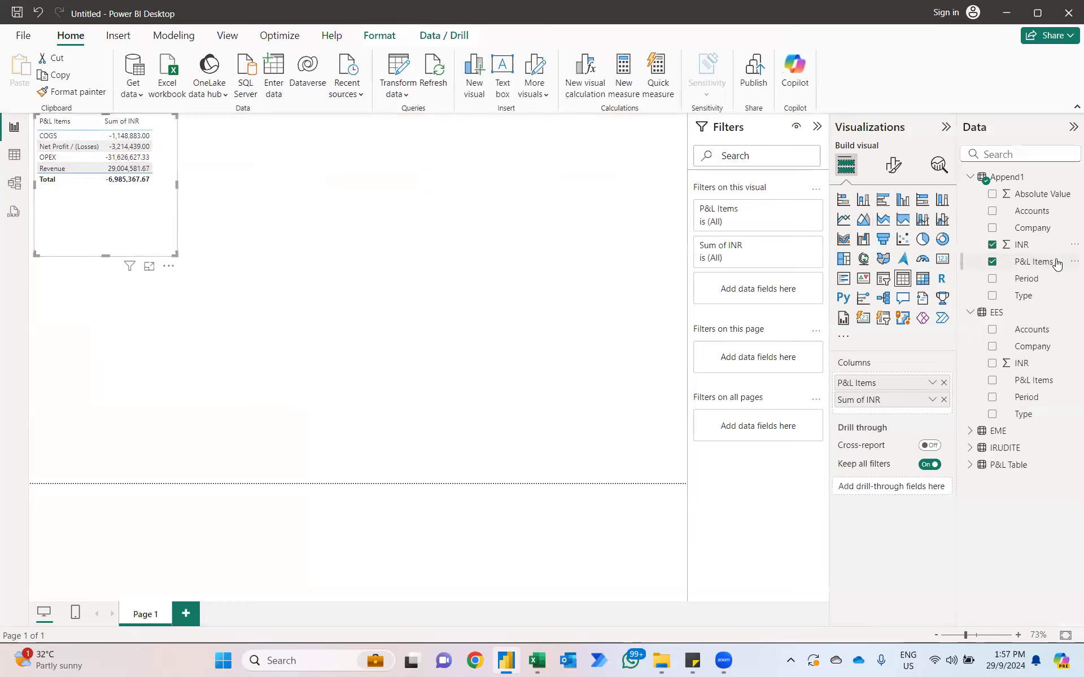
{"action": "left_click", "coordinate": [993, 263]}
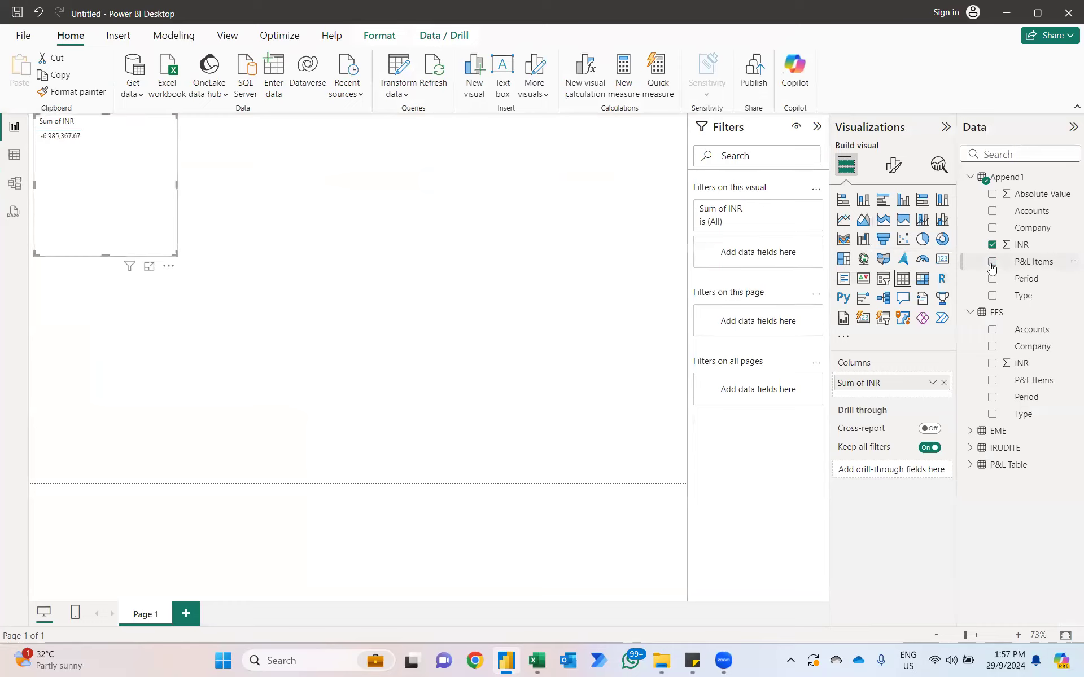
{"action": "left_click", "coordinate": [975, 314]}
{"action": "left_click", "coordinate": [970, 364]}
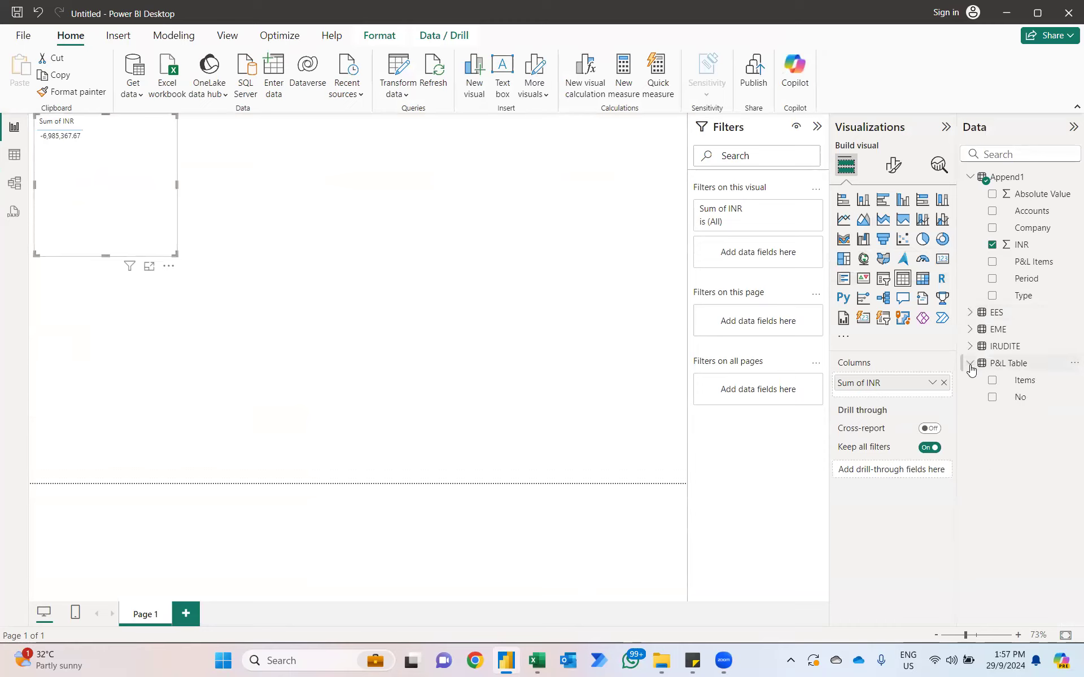
{"action": "left_click", "coordinate": [991, 384]}
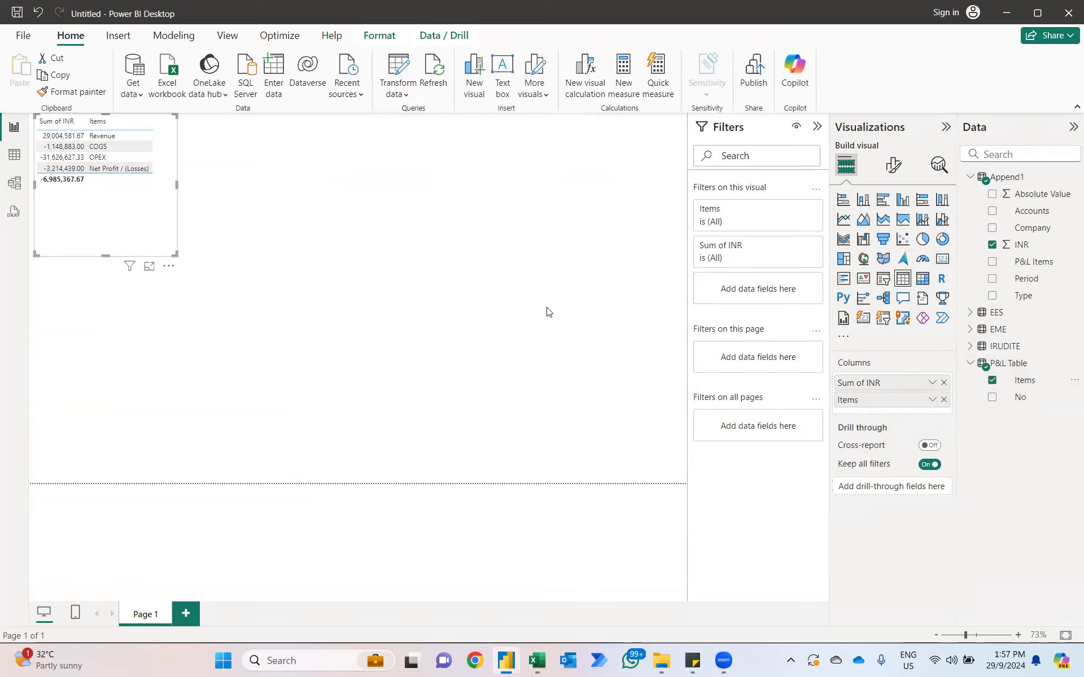
{"action": "left_click_drag", "start_coordinate": [862, 401], "coordinate": [864, 382]}
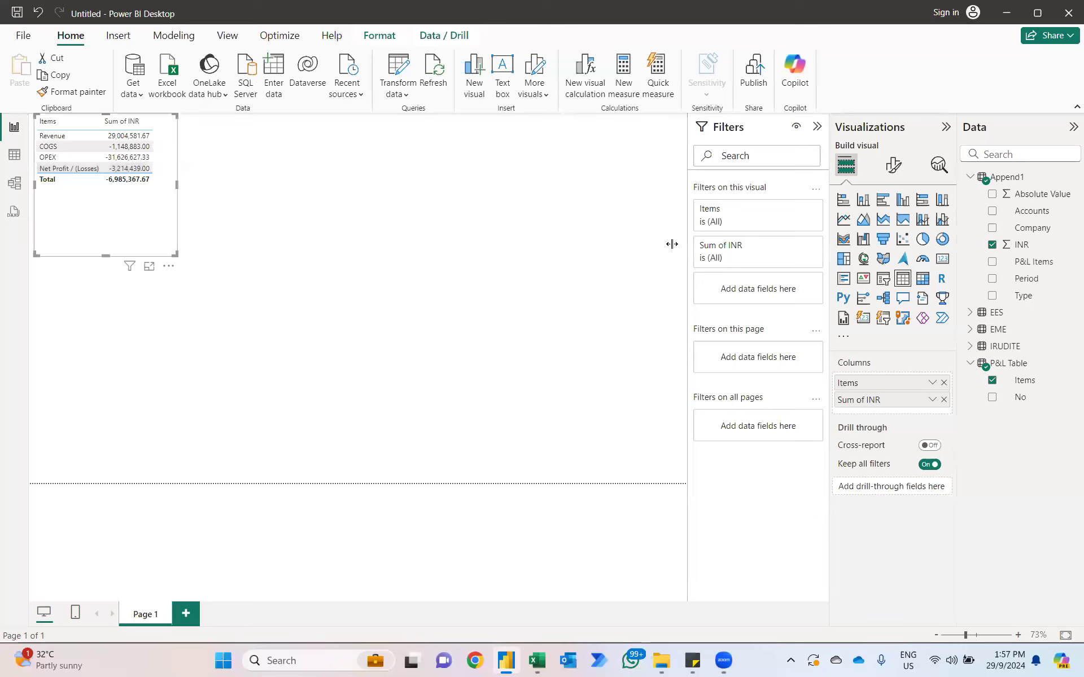
Step: Turn off the totals row of the table visual and move the visual to the lower part of the report page
{"action": "left_click", "coordinate": [894, 168]}
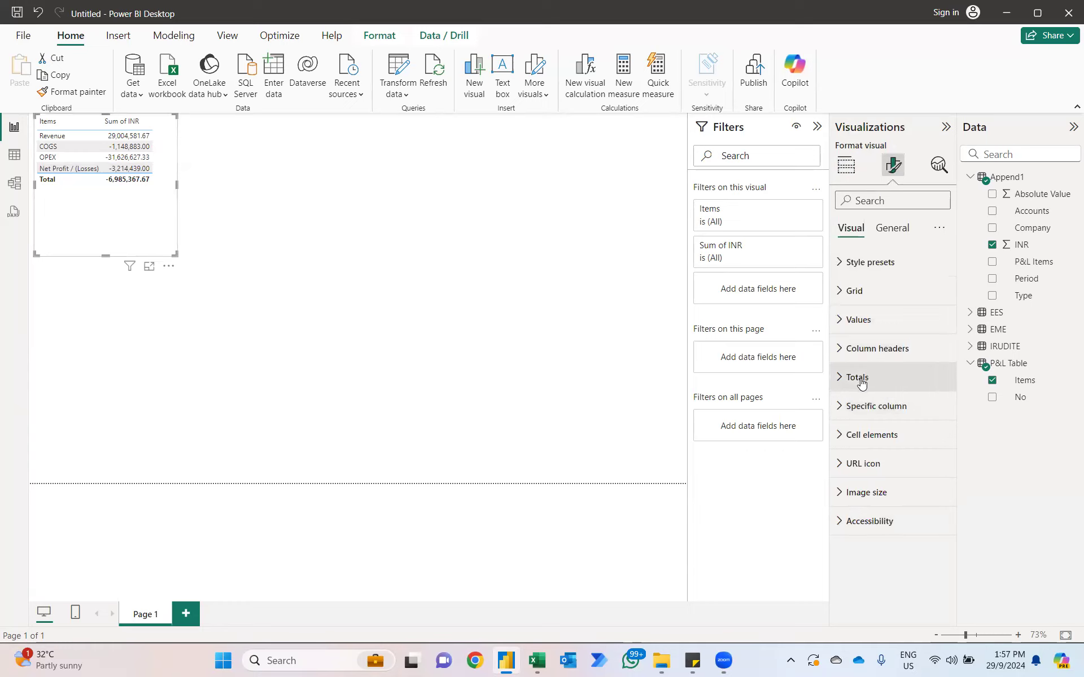
{"action": "left_click", "coordinate": [861, 382]}
{"action": "left_click", "coordinate": [933, 411]}
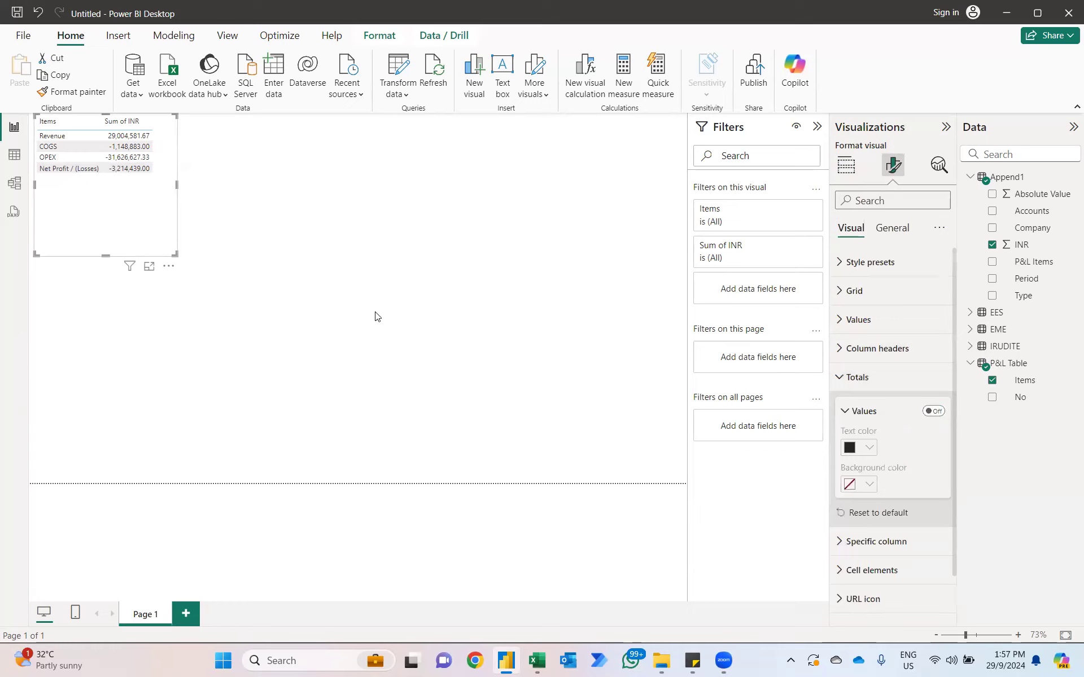
{"action": "left_click_drag", "start_coordinate": [124, 228], "coordinate": [120, 454]}
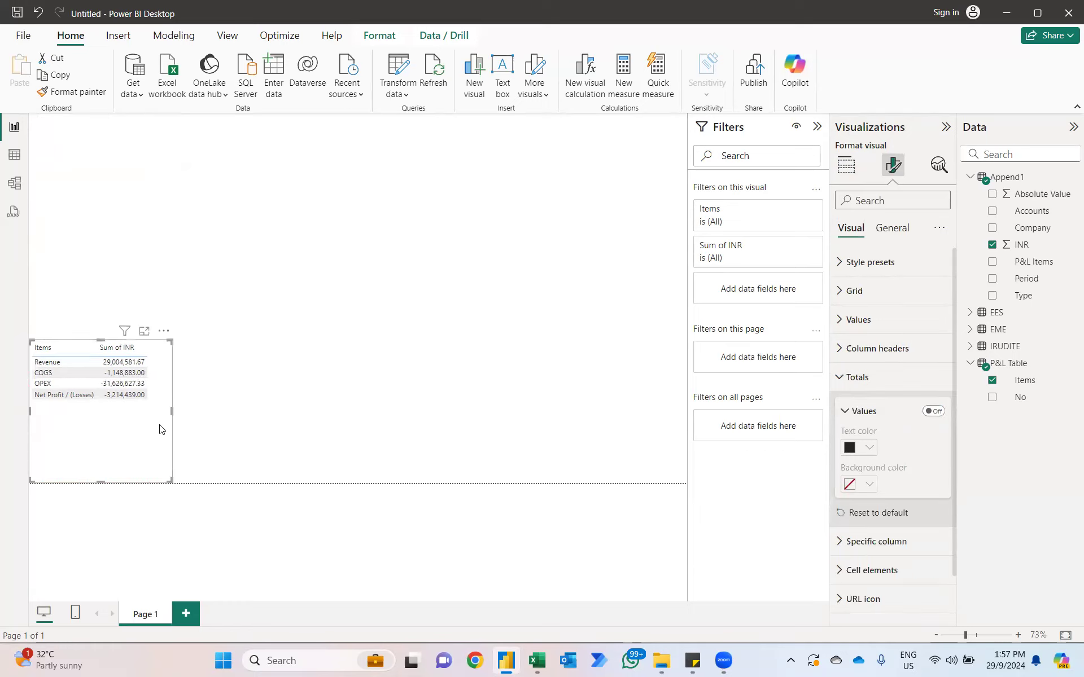
Step: Add a clustered column chart of INR by Period from Append1 and enlarge it across the upper part of the page
{"action": "left_click", "coordinate": [215, 221]}
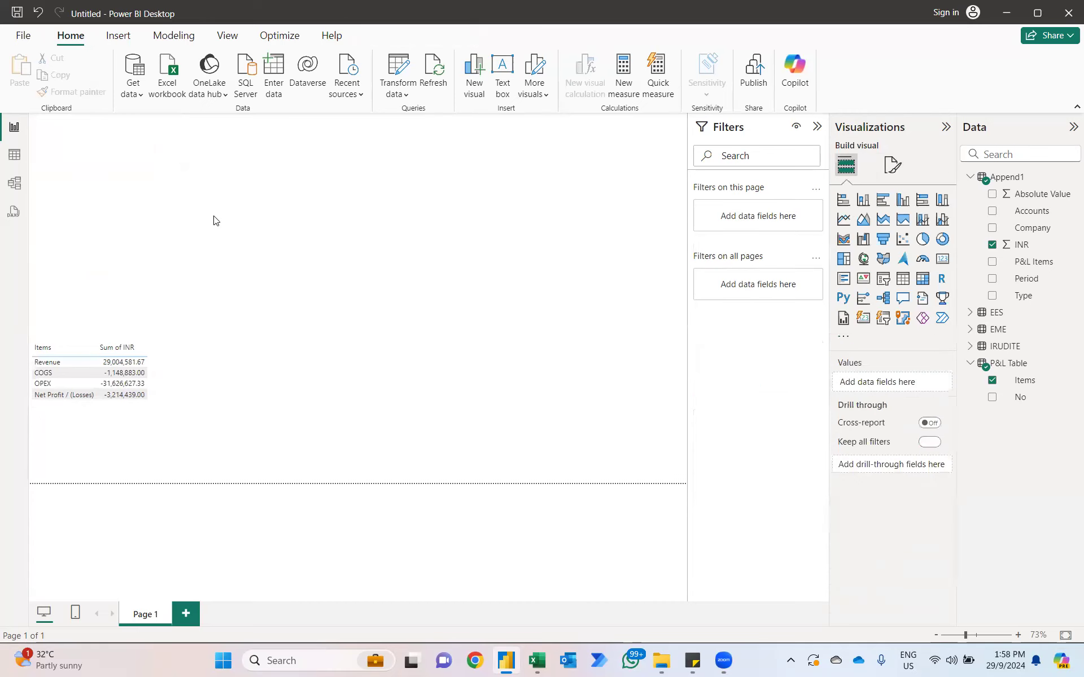
{"action": "left_click", "coordinate": [903, 201]}
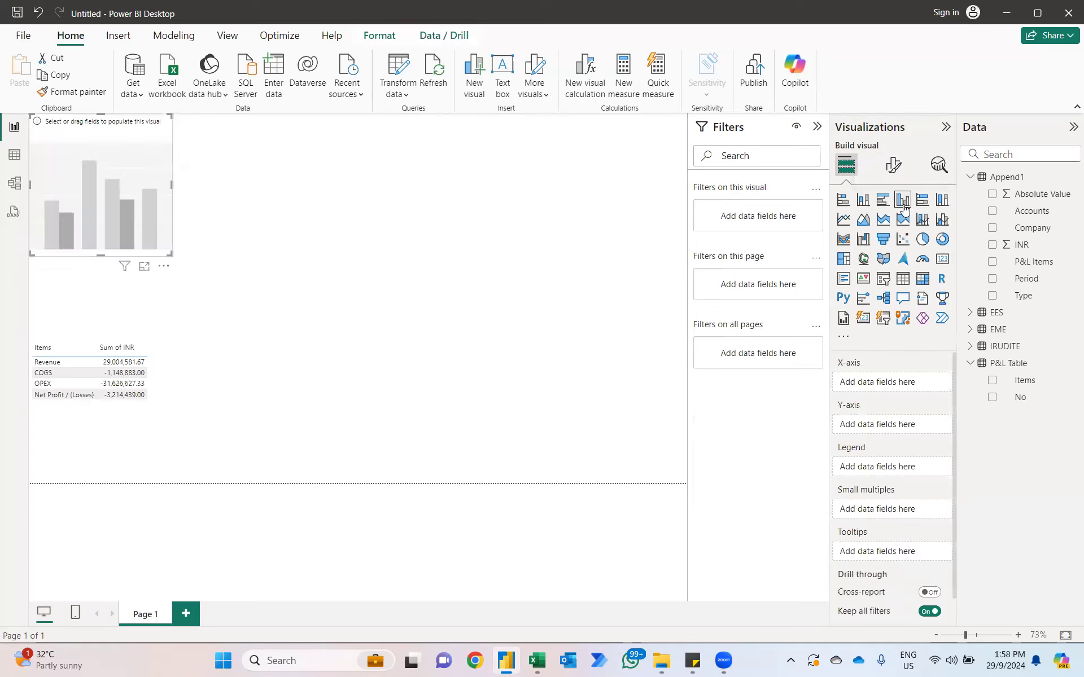
{"action": "left_click", "coordinate": [992, 279]}
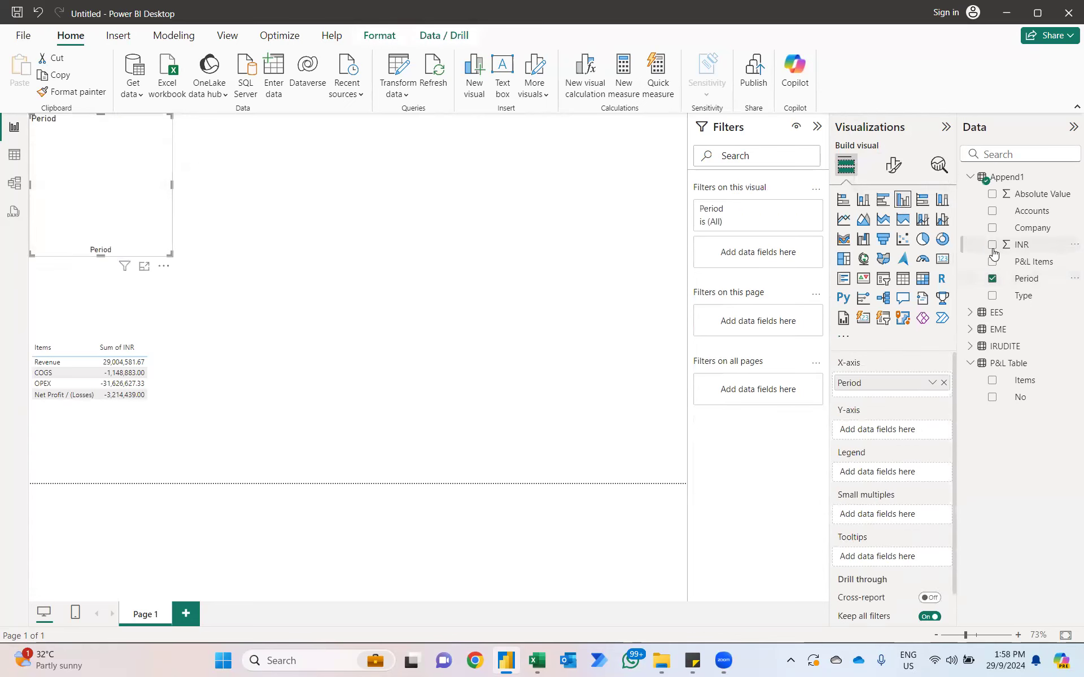
{"action": "left_click", "coordinate": [992, 244]}
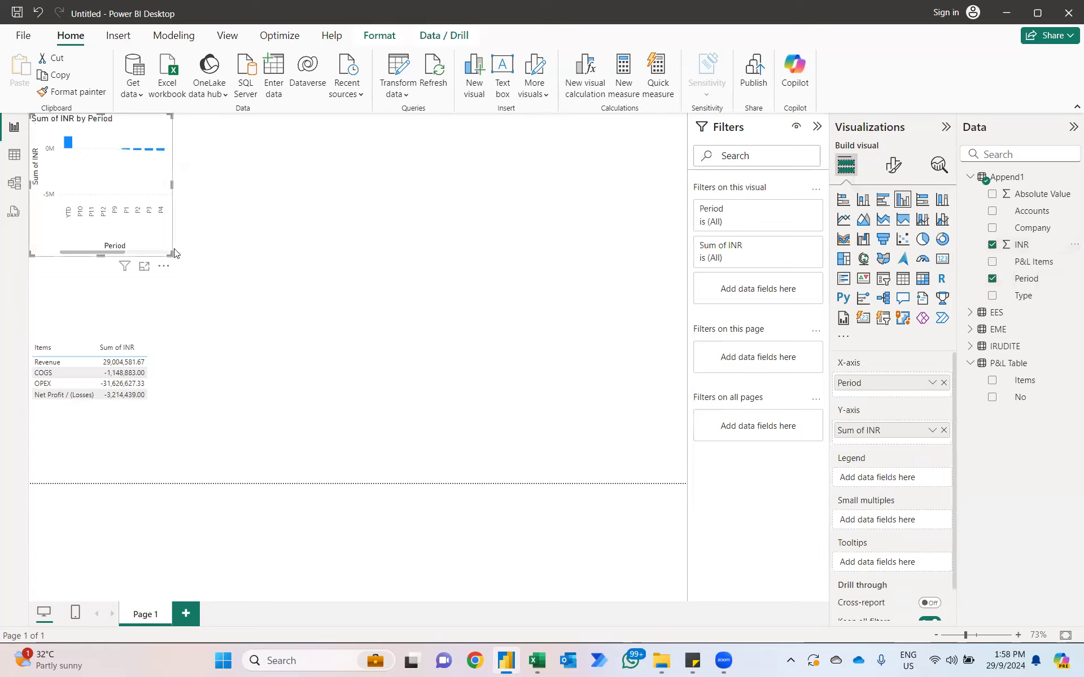
{"action": "left_click_drag", "start_coordinate": [630, 347], "coordinate": [646, 318]}
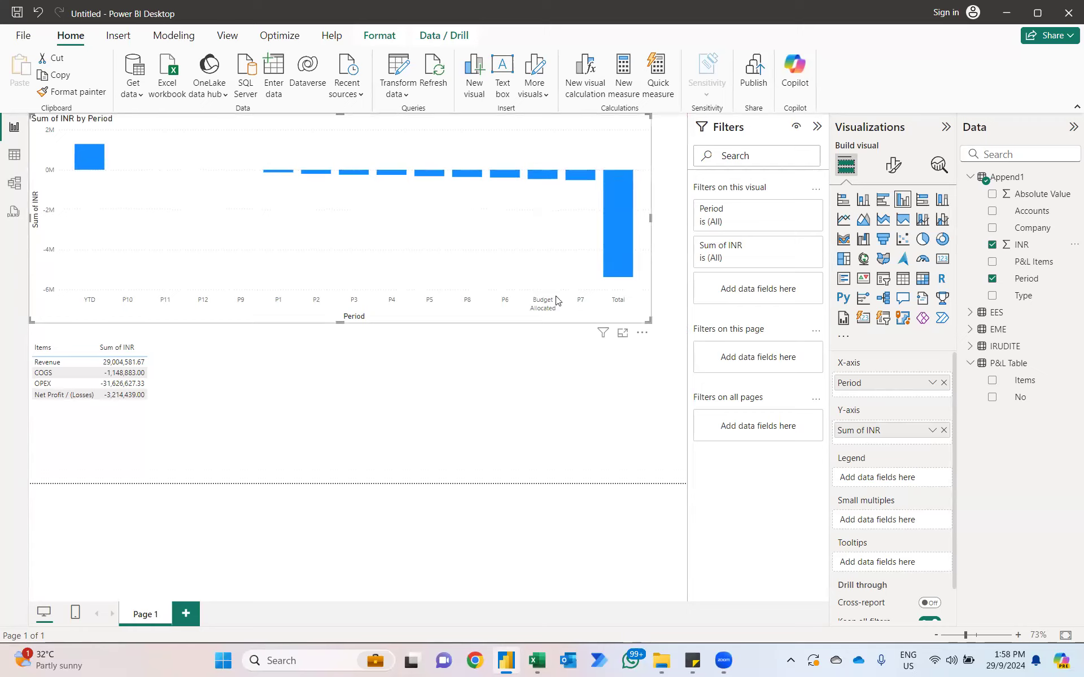
Step: Sort the column chart's axis by Period in ascending order
{"action": "left_click", "coordinate": [642, 333]}
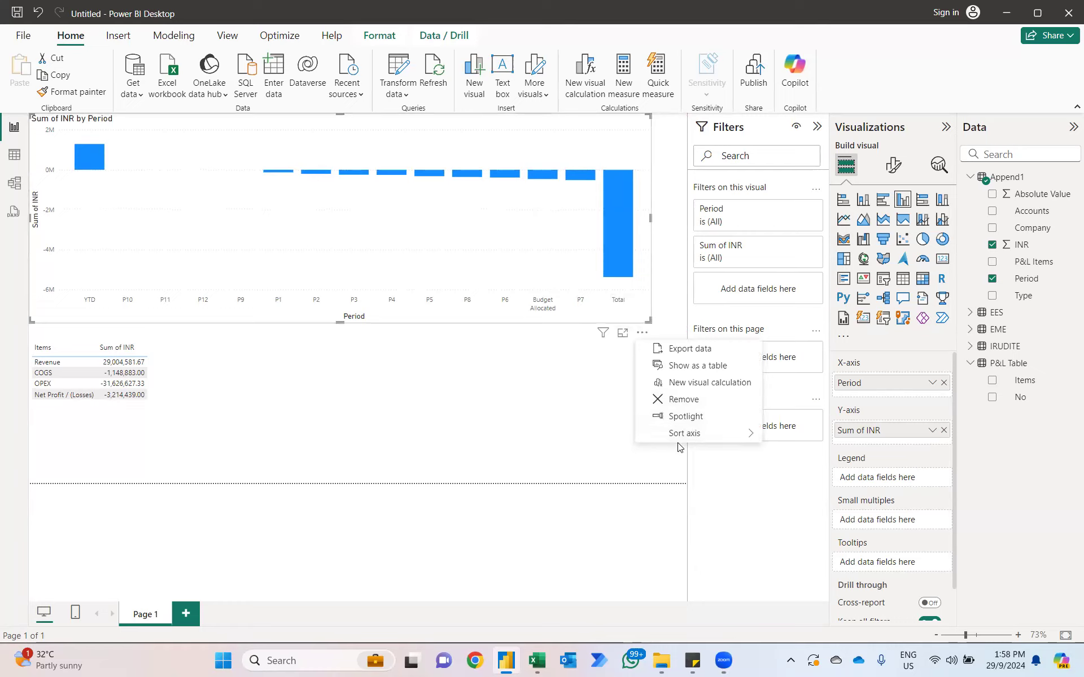
{"action": "mouse_move", "coordinate": [671, 441]}
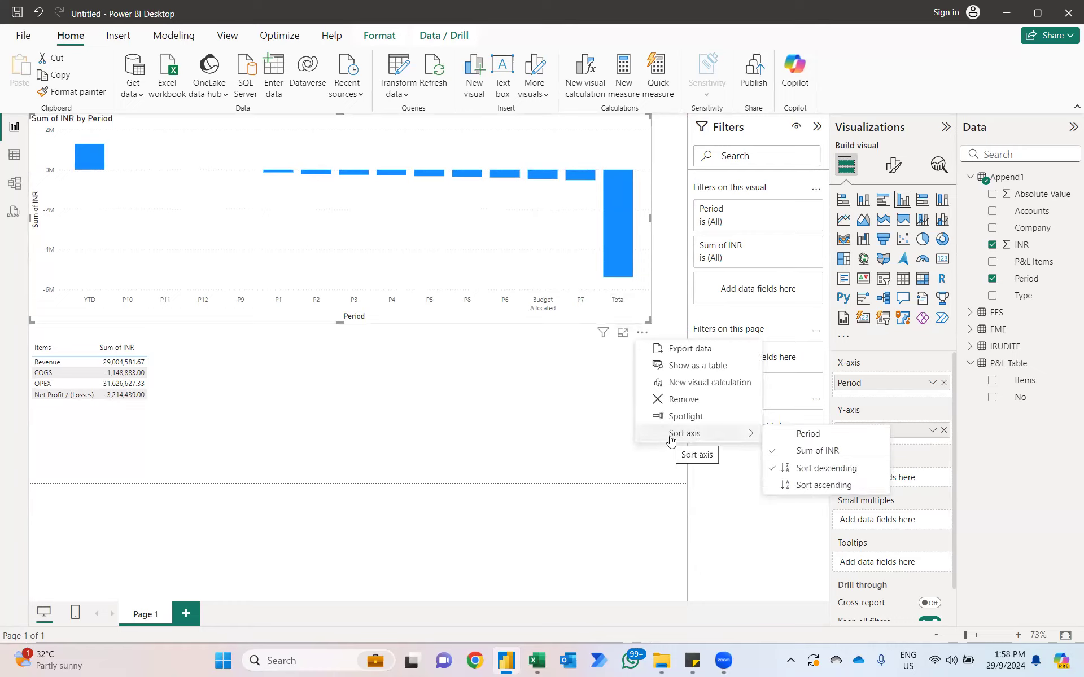
{"action": "left_click", "coordinate": [794, 488]}
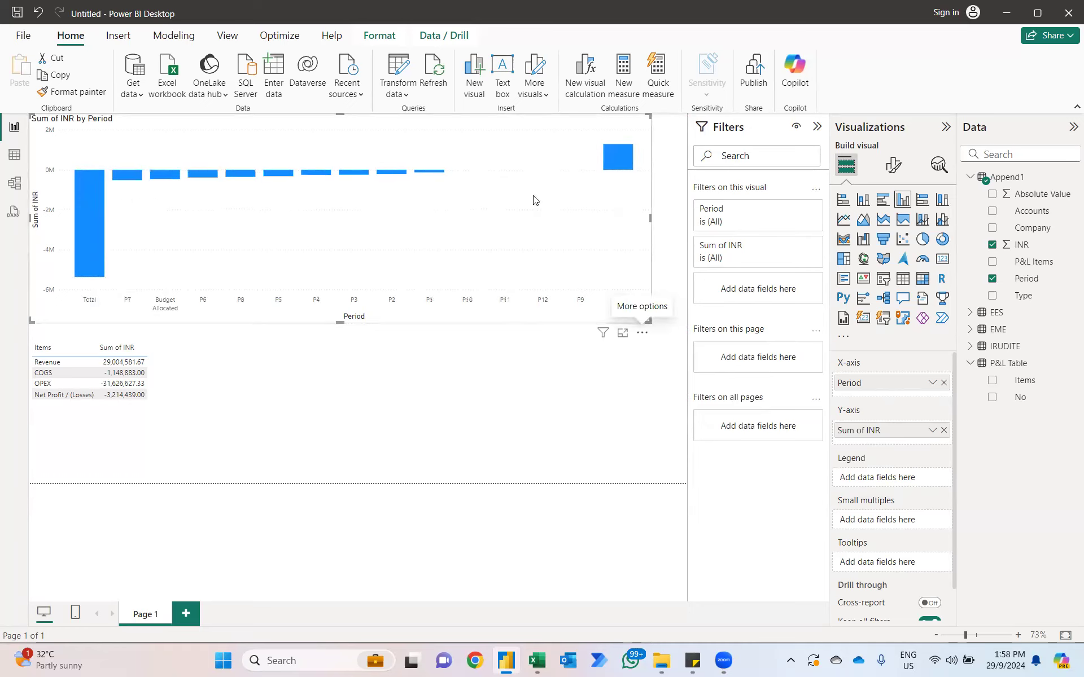
{"action": "left_click", "coordinate": [642, 333]}
{"action": "mouse_move", "coordinate": [678, 436]}
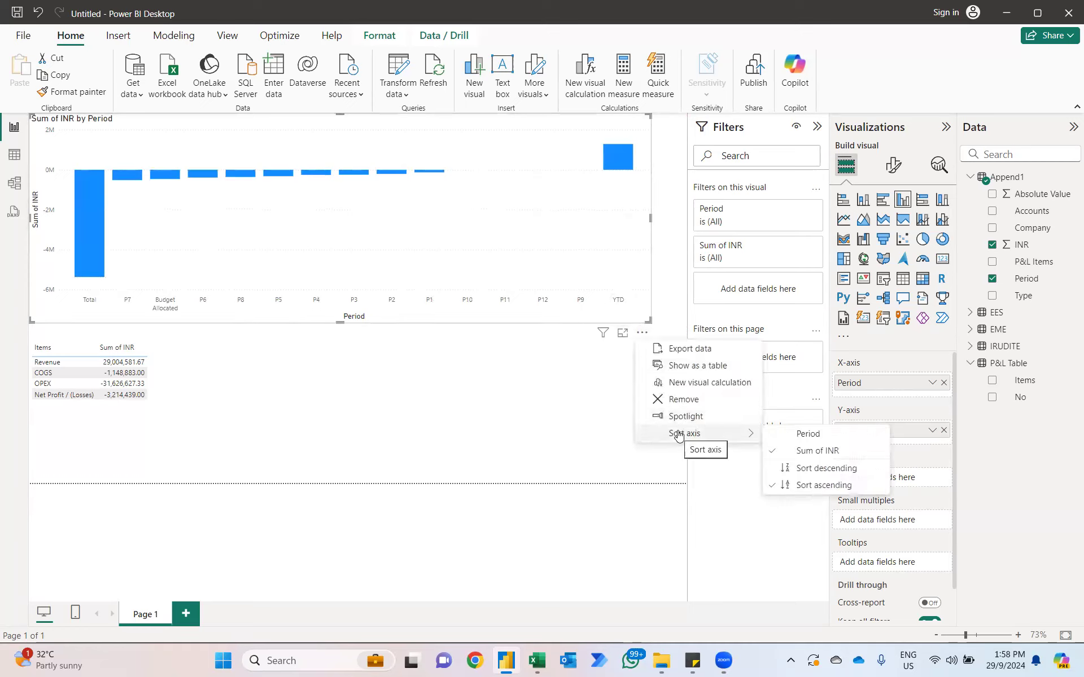
{"action": "left_click", "coordinate": [800, 434]}
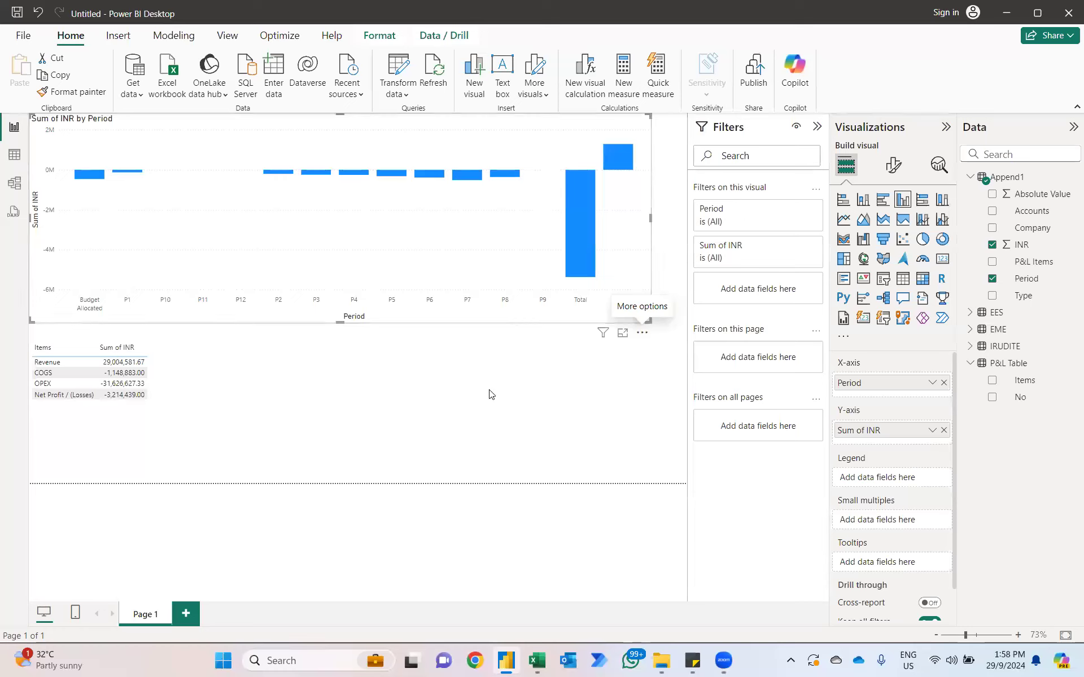
Step: Filter the column chart's Period field to exclude Budget Allocated, Total and YTD
{"action": "left_click", "coordinate": [795, 210]}
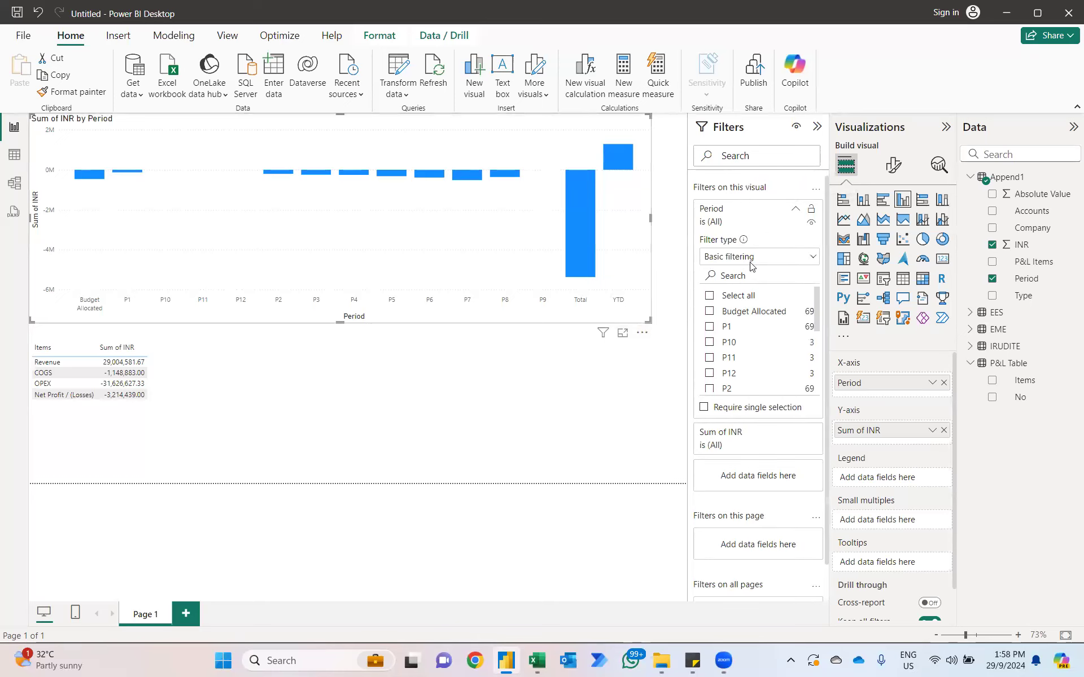
{"action": "left_click", "coordinate": [710, 311]}
{"action": "scroll", "coordinate": [761, 346], "scroll_direction": "down", "scroll_amount": 2}
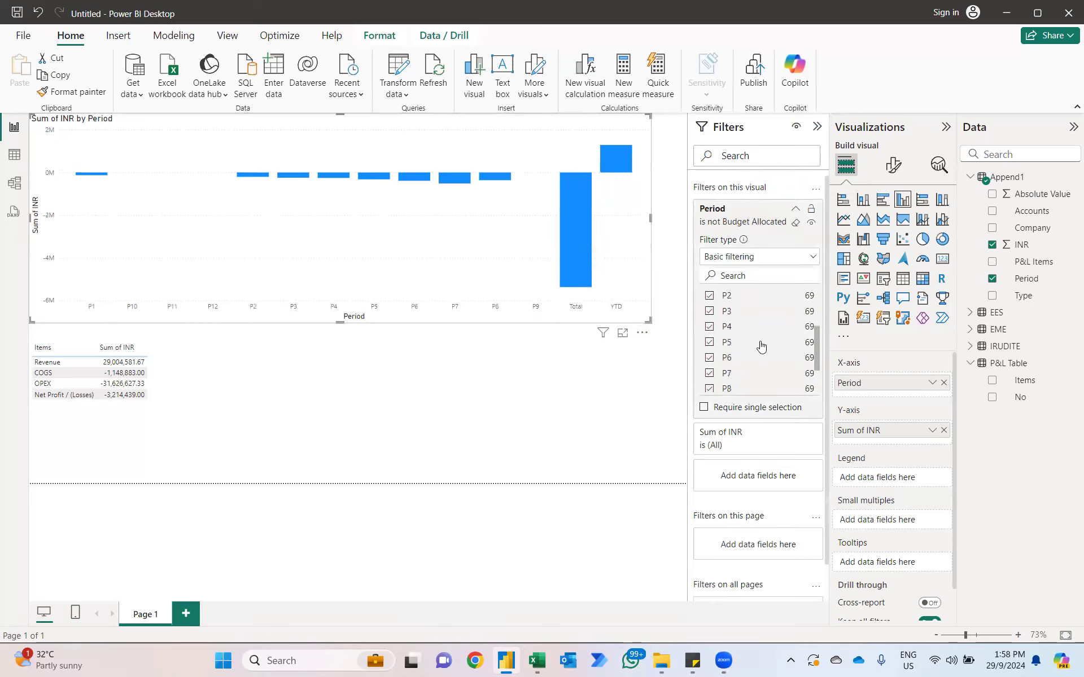
{"action": "scroll", "coordinate": [761, 346], "scroll_direction": "down", "scroll_amount": 2}
{"action": "left_click", "coordinate": [709, 371]}
{"action": "left_click", "coordinate": [709, 387]}
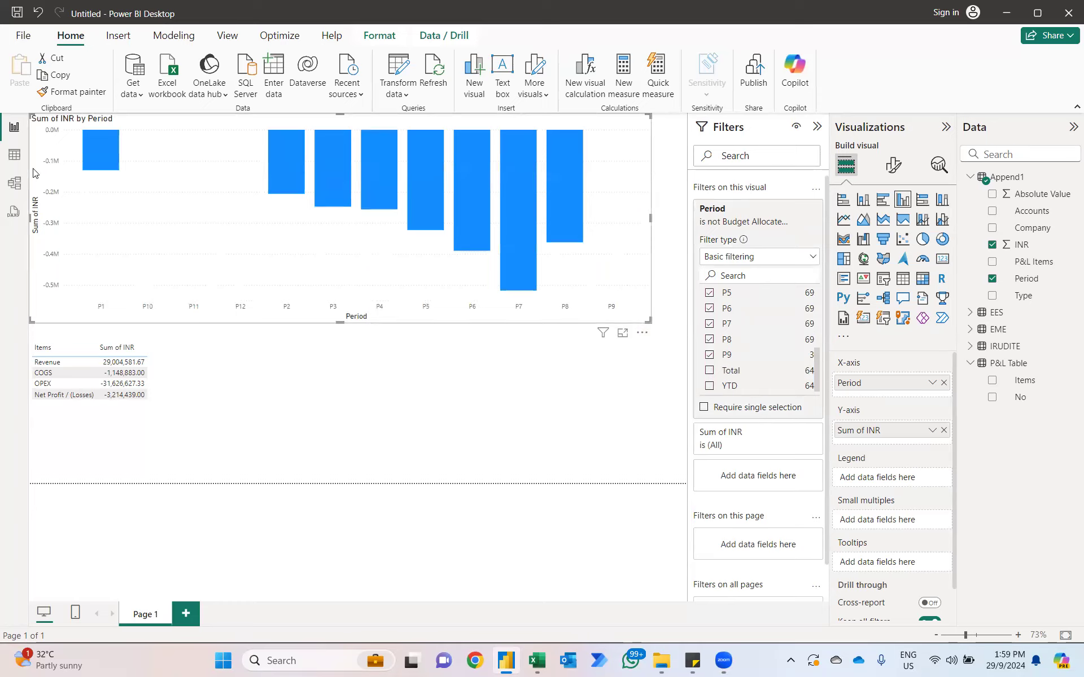
Step: Start a manually entered table with a Period column listing P1 through P12
{"action": "left_click", "coordinate": [15, 157]}
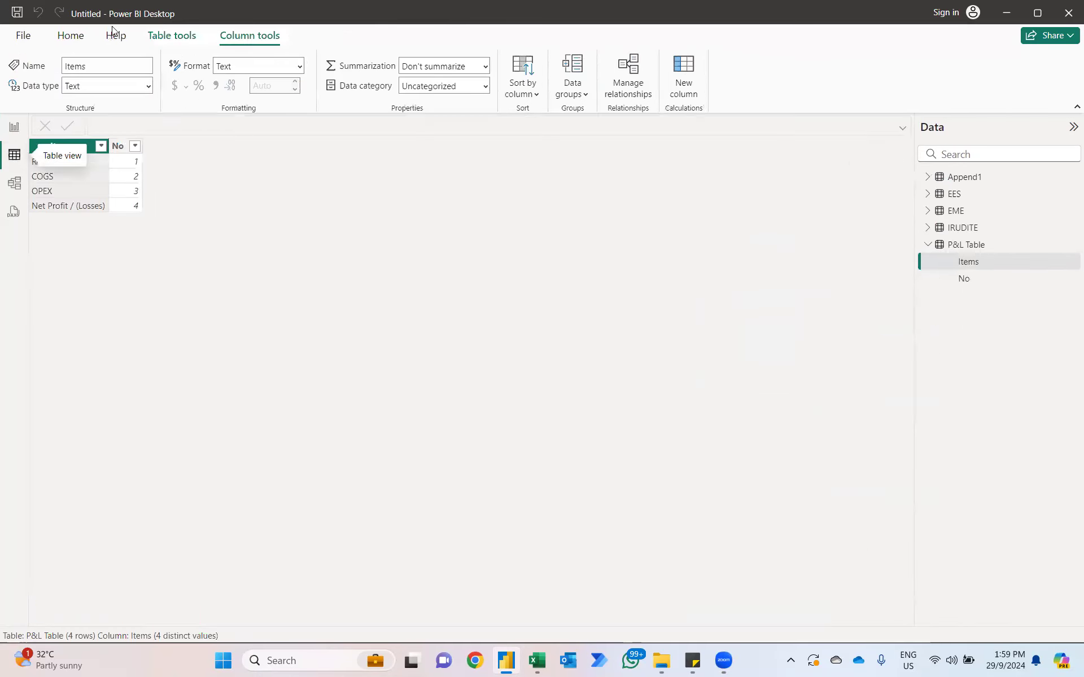
{"action": "left_click", "coordinate": [70, 35]}
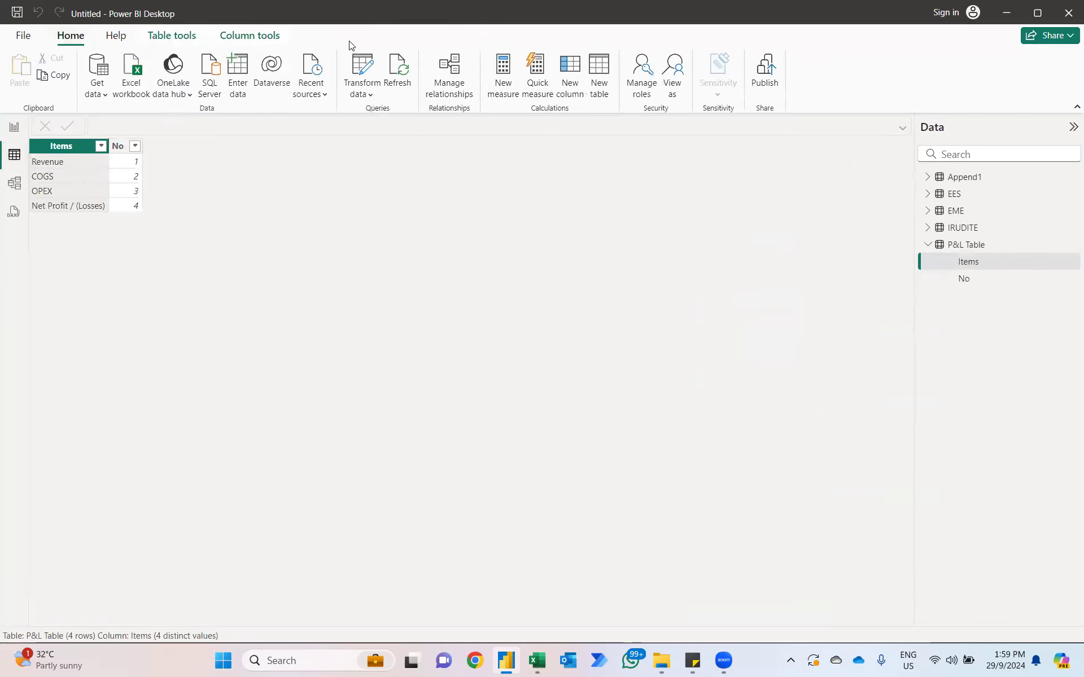
{"action": "left_click", "coordinate": [239, 66]}
{"action": "double_click", "coordinate": [294, 133]}
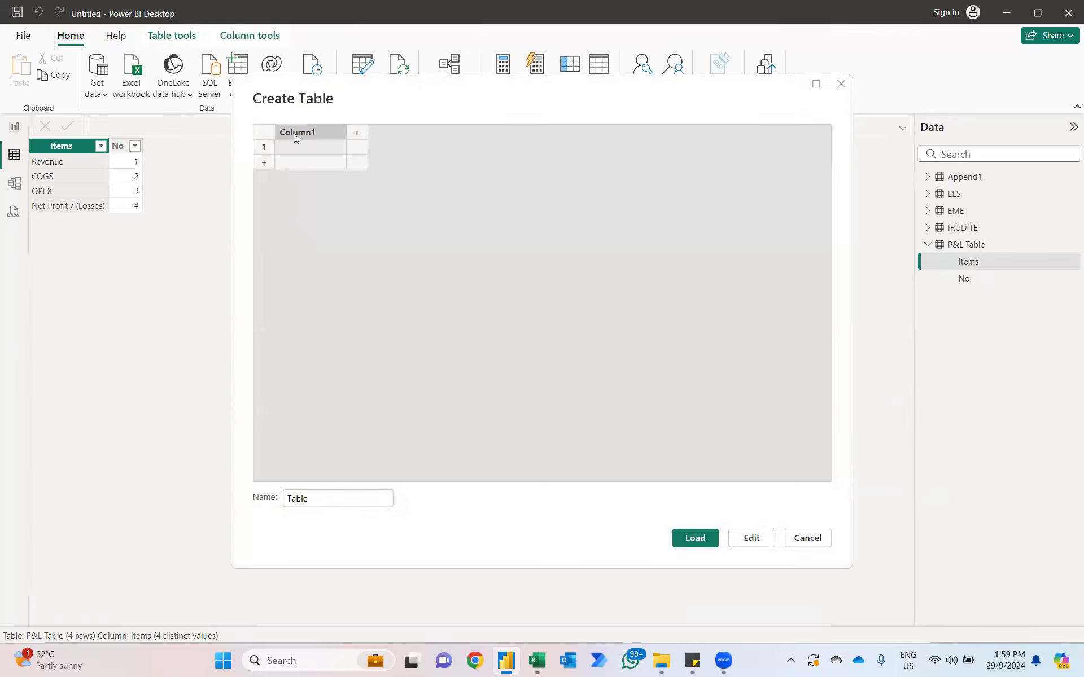
{"action": "type", "text": "Period"}
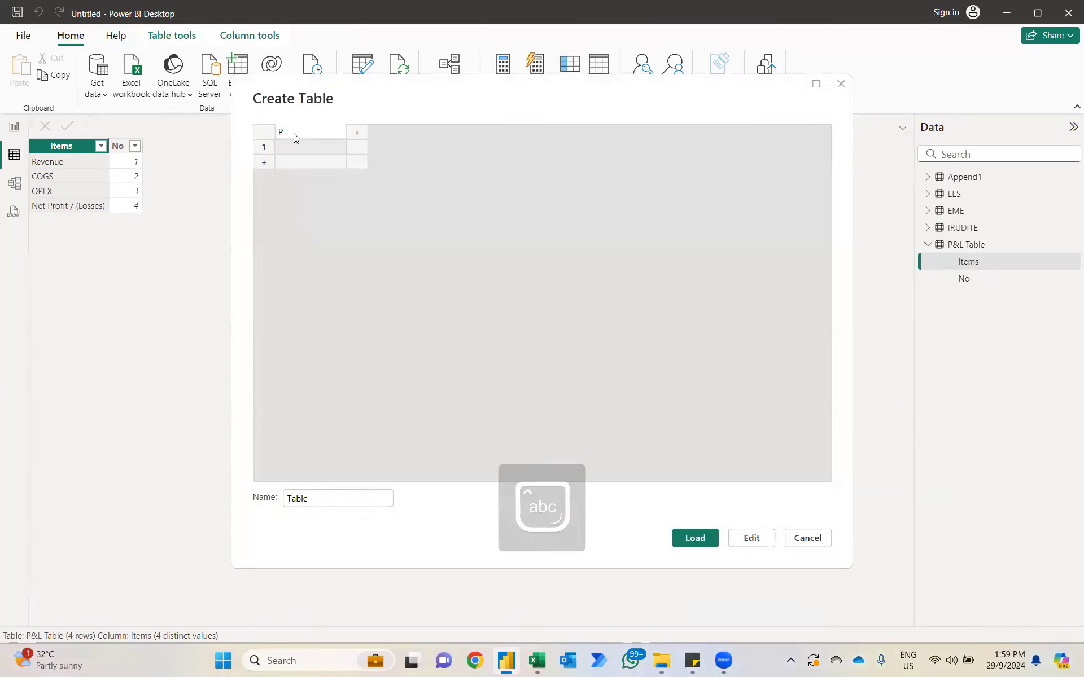
{"action": "key", "text": "Return"}
{"action": "type", "text": "P1"}
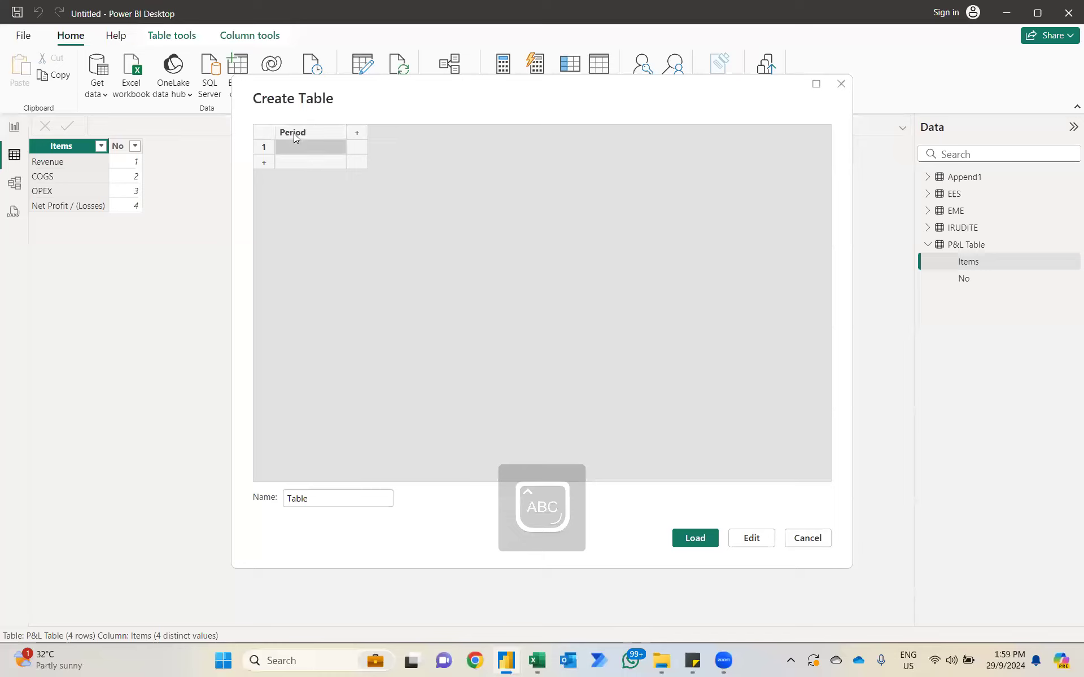
{"action": "key", "text": "Return"}
{"action": "type", "text": "P2"}
{"action": "key", "text": "Return"}
{"action": "type", "text": "P3"}
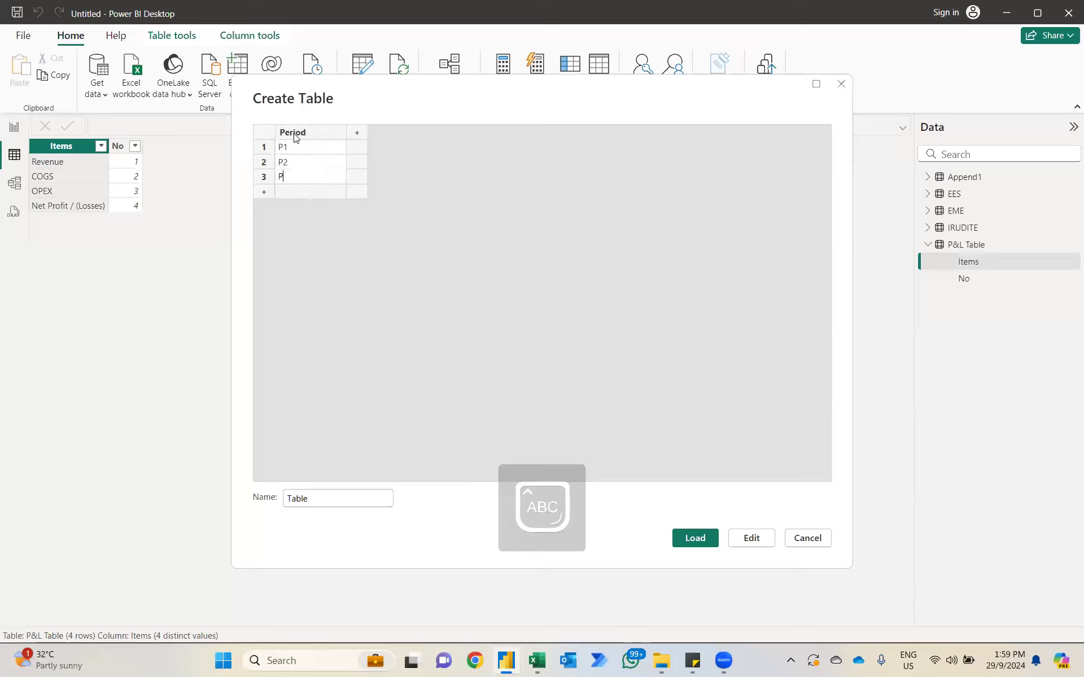
{"action": "key", "text": "Return"}
{"action": "type", "text": "P4"}
{"action": "key", "text": "Return"}
{"action": "type", "text": "P5"}
{"action": "key", "text": "Return"}
{"action": "type", "text": "P6"}
{"action": "key", "text": "Return"}
{"action": "type", "text": "P7"}
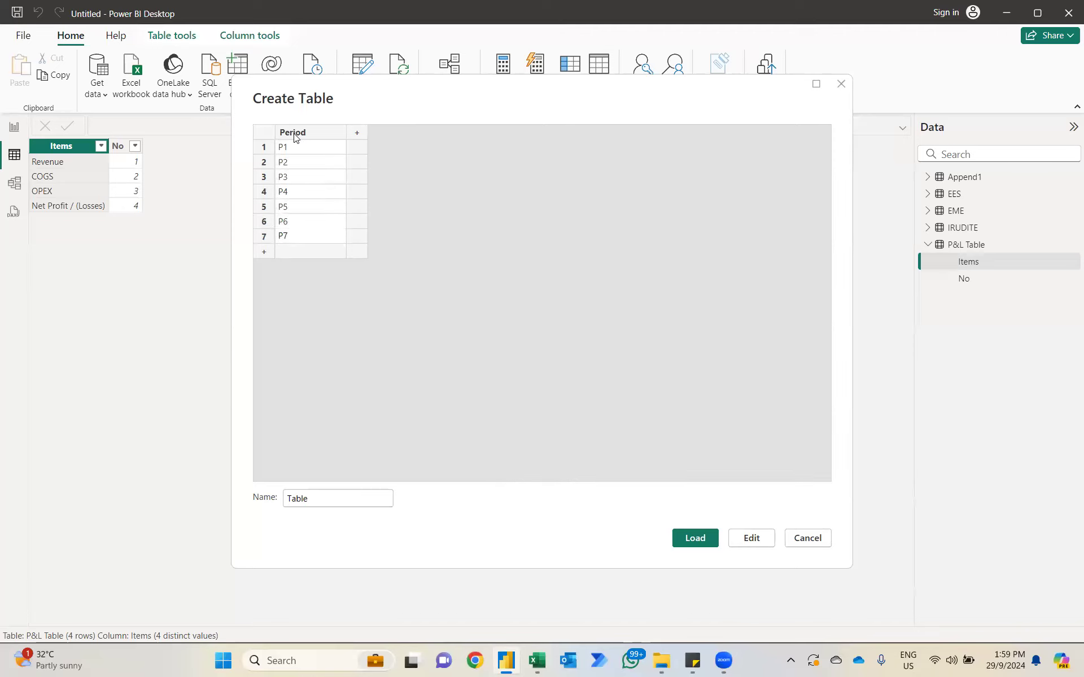
{"action": "type", "text": "P8"}
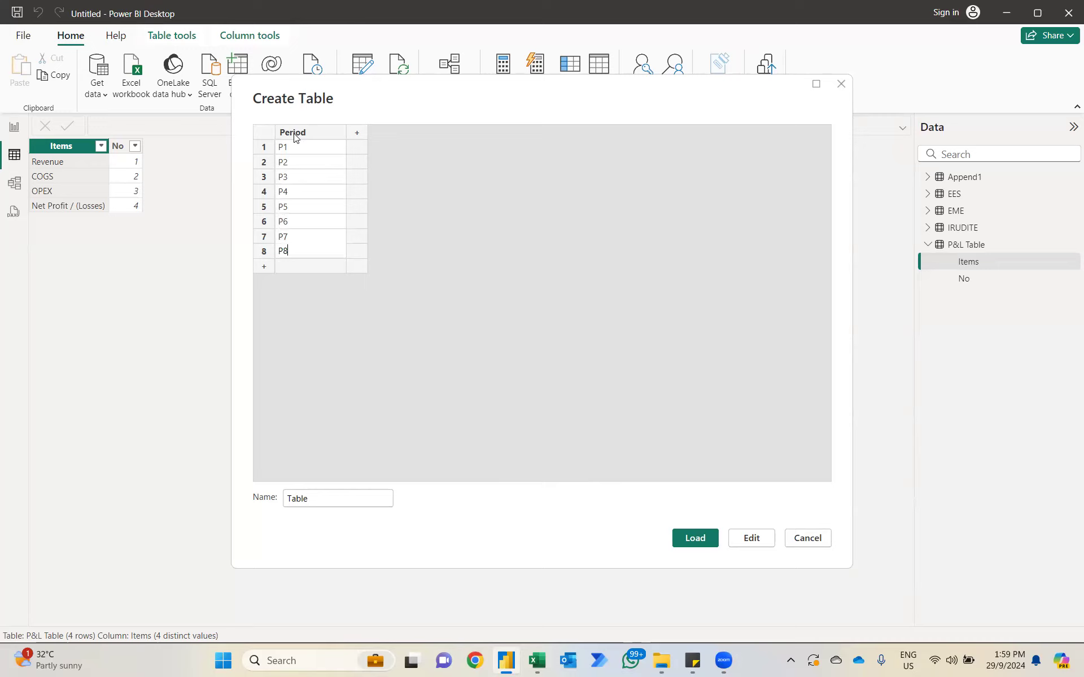
{"action": "key", "text": "Return"}
{"action": "type", "text": "P9"}
{"action": "key", "text": "Return"}
{"action": "type", "text": "P10"}
{"action": "key", "text": "Return"}
{"action": "type", "text": "P11"}
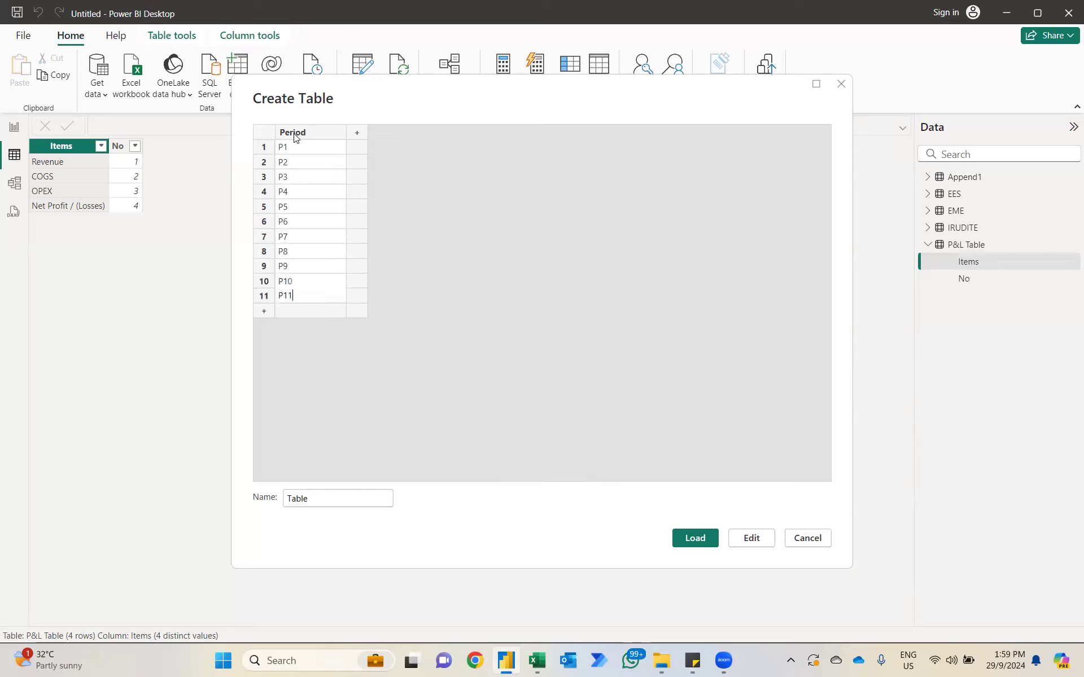
{"action": "key", "text": "Return"}
{"action": "type", "text": "P12"}
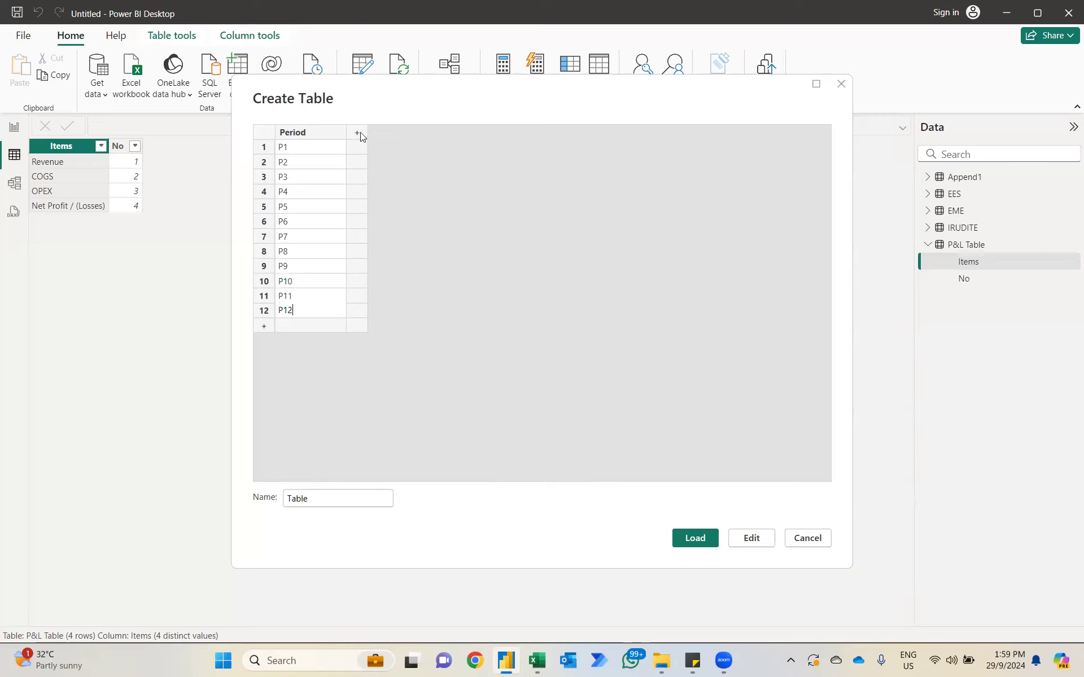
Step: Add a No column to the new table and number its rows 1 through 12
{"action": "left_click", "coordinate": [358, 132]}
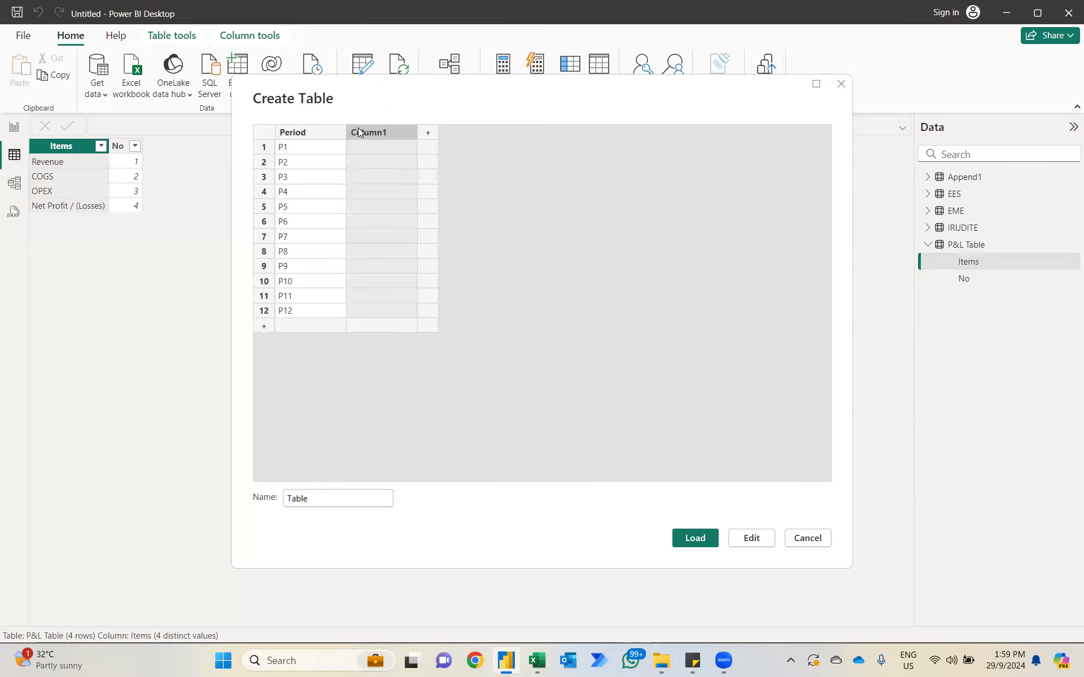
{"action": "double_click", "coordinate": [358, 130]}
{"action": "type", "text": "No"}
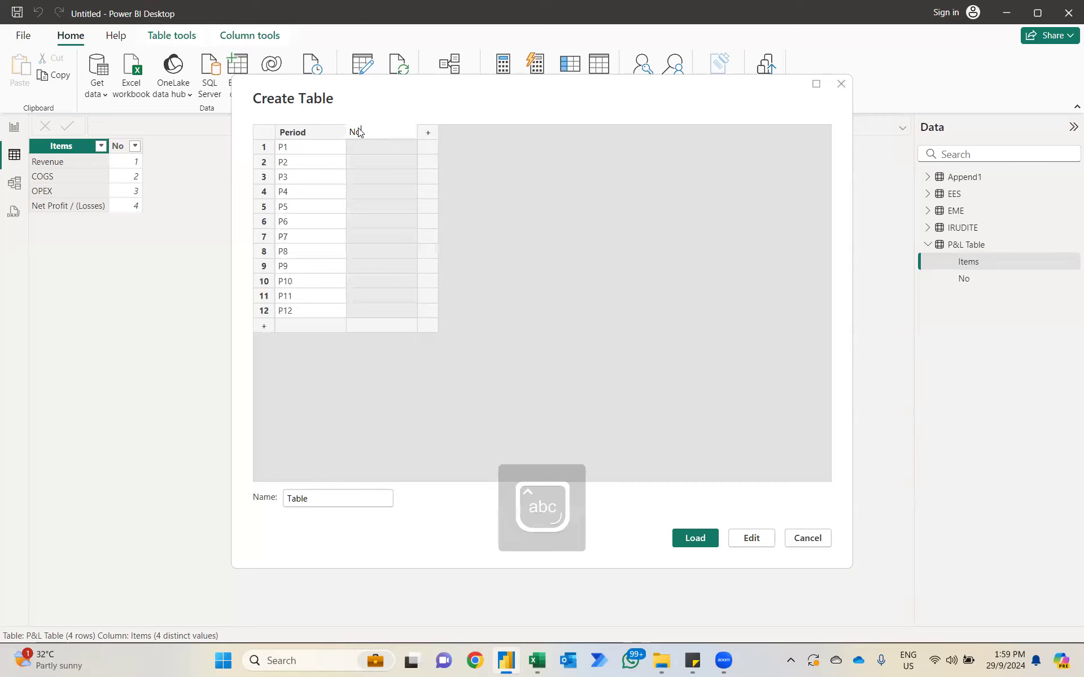
{"action": "key", "text": "Return"}
{"action": "type", "text": "1"}
{"action": "key", "text": "Return"}
{"action": "type", "text": "2"}
{"action": "key", "text": "Return"}
{"action": "type", "text": "3"}
{"action": "key", "text": "Return"}
{"action": "type", "text": "4"}
{"action": "key", "text": "Return"}
{"action": "type", "text": "5"}
{"action": "key", "text": "Return"}
{"action": "type", "text": "6"}
{"action": "key", "text": "Return"}
{"action": "type", "text": "7"}
{"action": "key", "text": "Return"}
{"action": "type", "text": "8"}
{"action": "key", "text": "Return"}
{"action": "type", "text": "9"}
{"action": "key", "text": "Return"}
{"action": "type", "text": "10"}
{"action": "key", "text": "Return"}
{"action": "type", "text": "11"}
{"action": "key", "text": "Return"}
{"action": "type", "text": "12"}
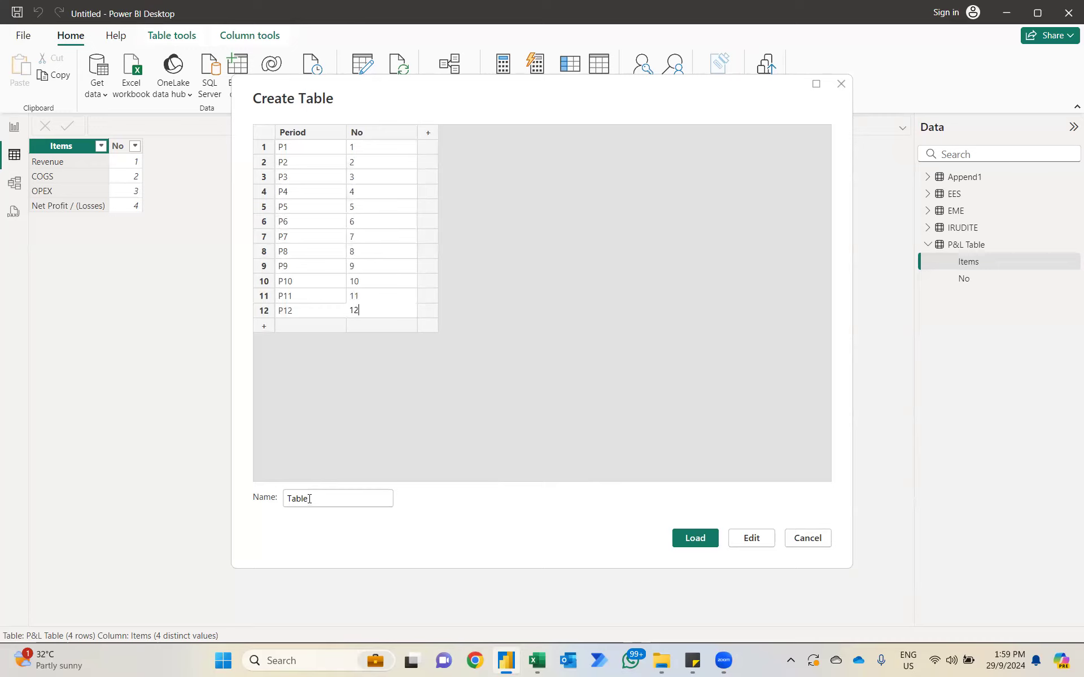
Step: Name the new table Period Table and load it into the model
{"action": "double_click", "coordinate": [309, 499]}
{"action": "type", "text": "Period Table"}
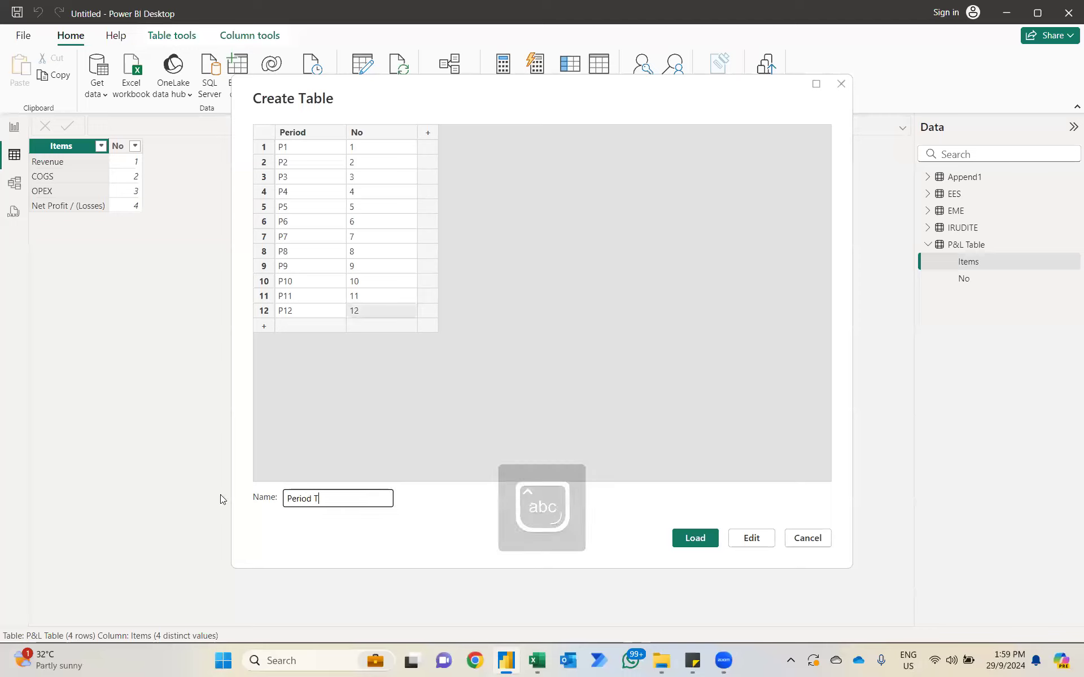
{"action": "key", "text": "BackSpace"}
{"action": "key", "text": "BackSpace"}
{"action": "type", "text": "le"}
{"action": "key", "text": "Return"}
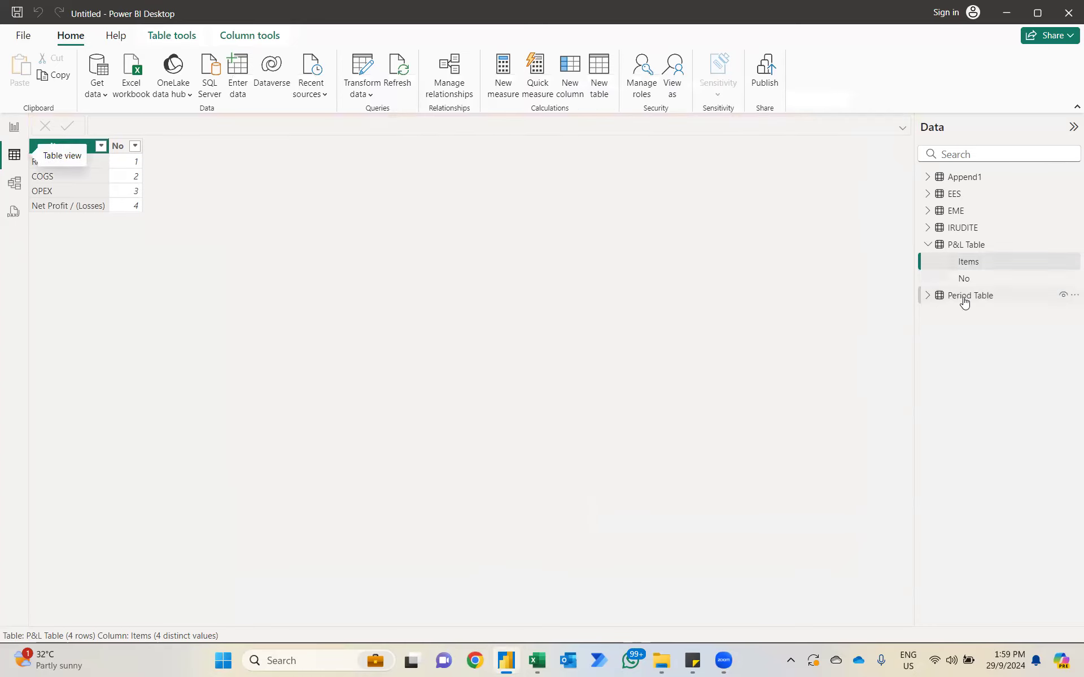
Step: Set the Period column of Period Table to sort by the No column
{"action": "left_click", "coordinate": [964, 297]}
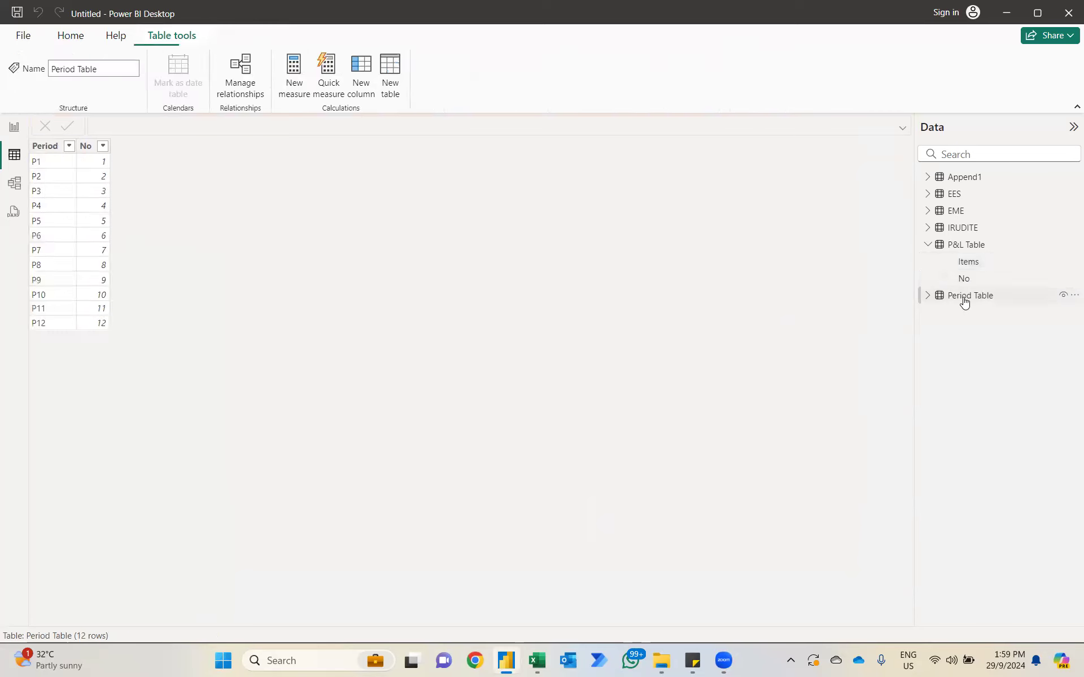
{"action": "left_click", "coordinate": [53, 148]}
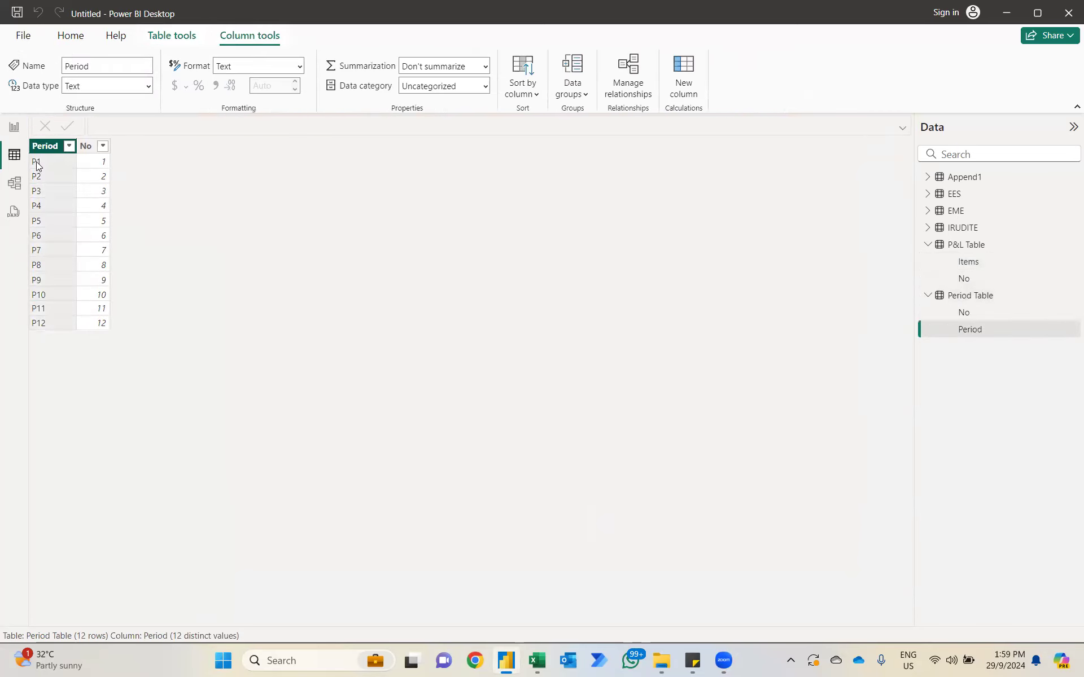
{"action": "left_click", "coordinate": [517, 53]}
{"action": "left_click", "coordinate": [518, 146]}
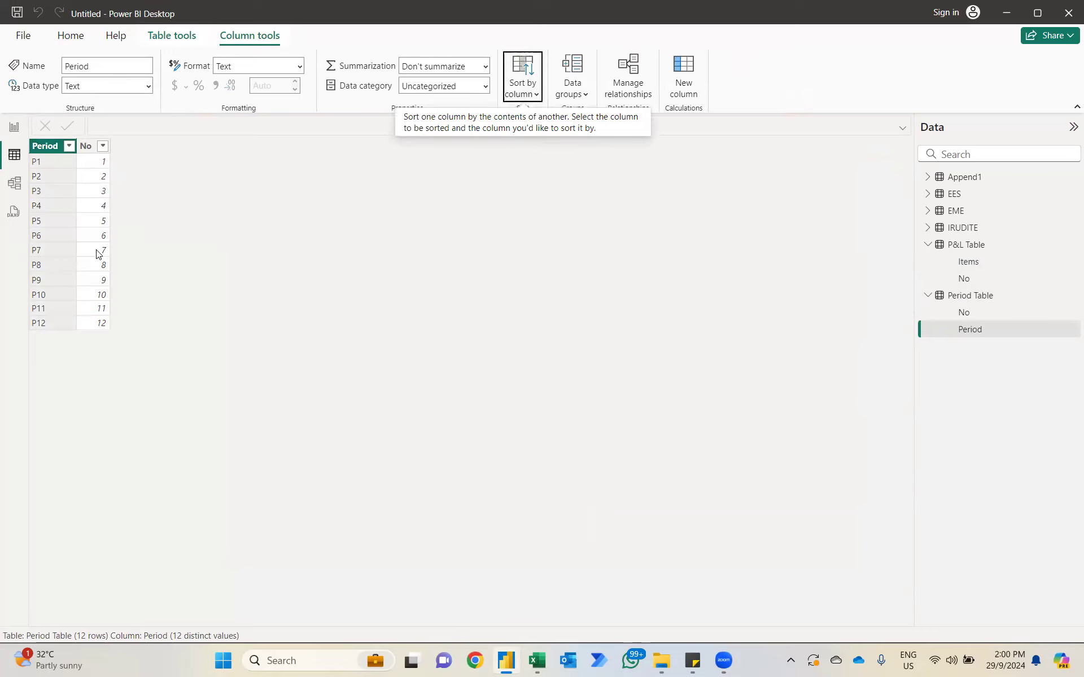
Step: Delete the model relationship between the No fields of P&L Table and Period Table
{"action": "left_click", "coordinate": [15, 183]}
{"action": "scroll", "coordinate": [771, 486], "scroll_direction": "right", "scroll_amount": 5}
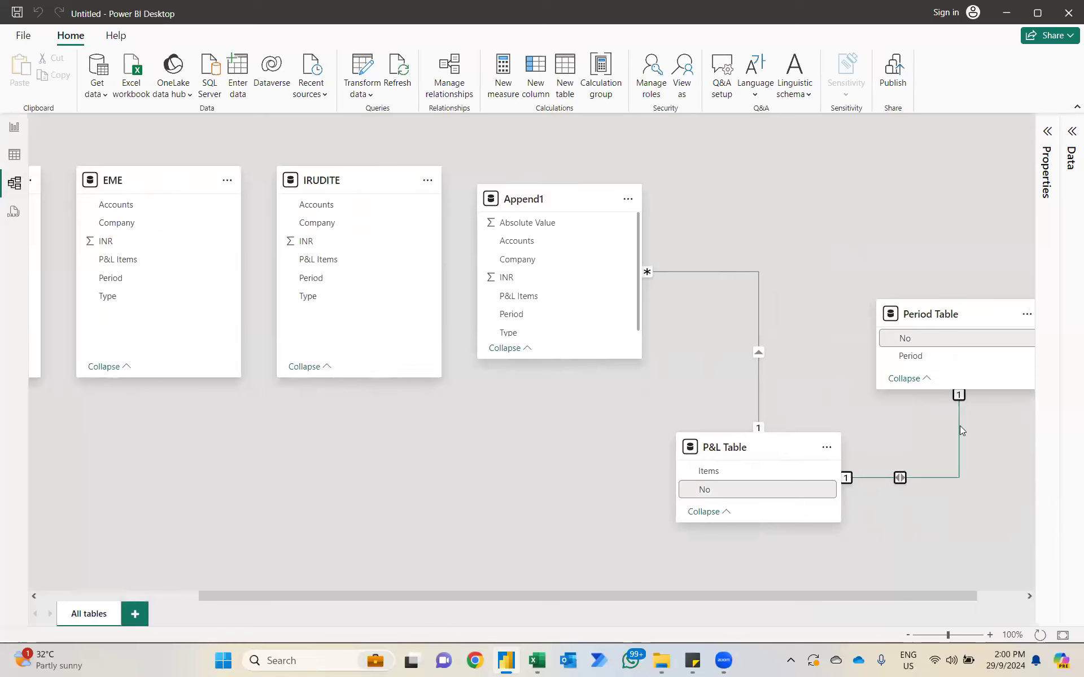
{"action": "right_click", "coordinate": [960, 426]}
{"action": "left_click", "coordinate": [922, 437]}
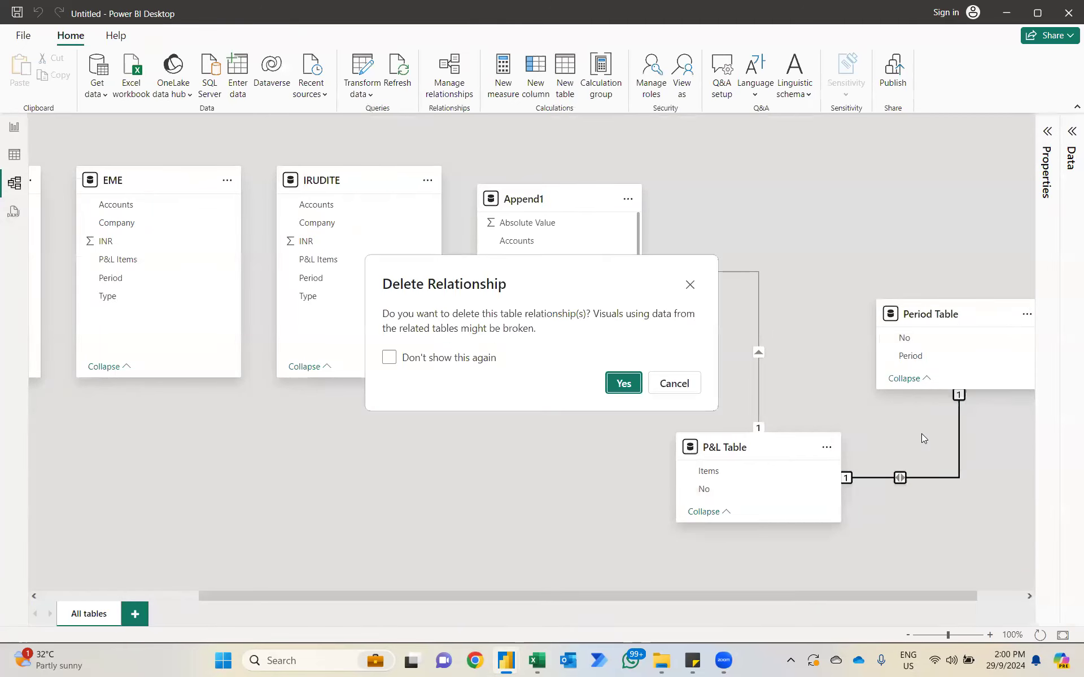
{"action": "left_click", "coordinate": [624, 383]}
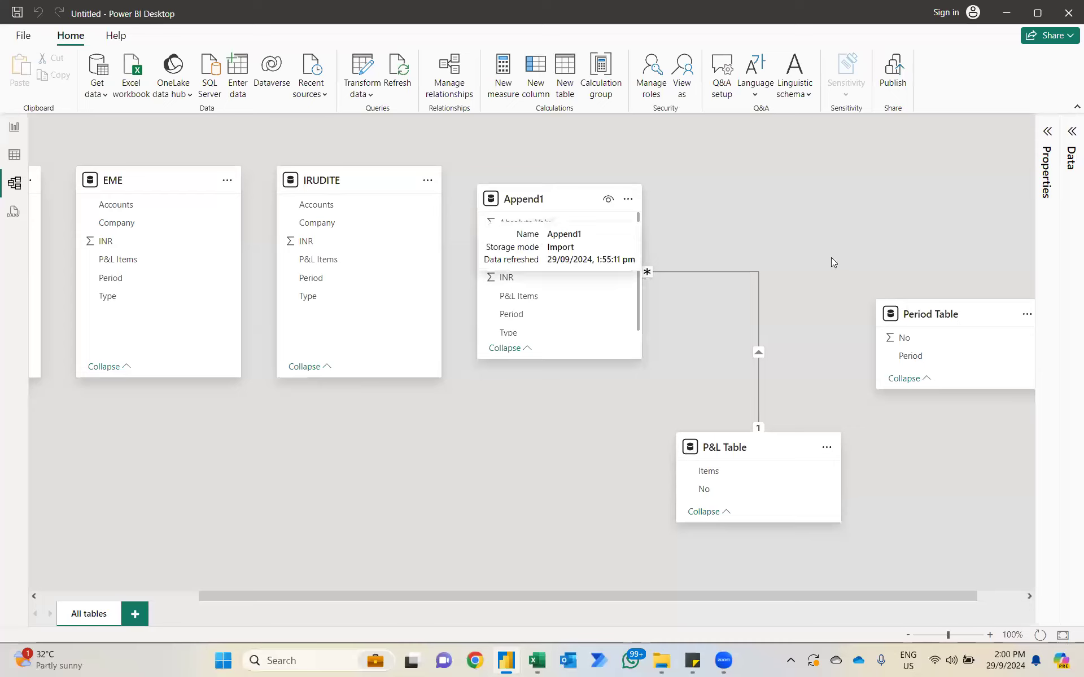
Step: Move Period Table level with Append1 and create an active many-to-one, single-direction relationship from Append1's Period to Period Table's Period
{"action": "left_click_drag", "start_coordinate": [959, 311], "coordinate": [943, 199]}
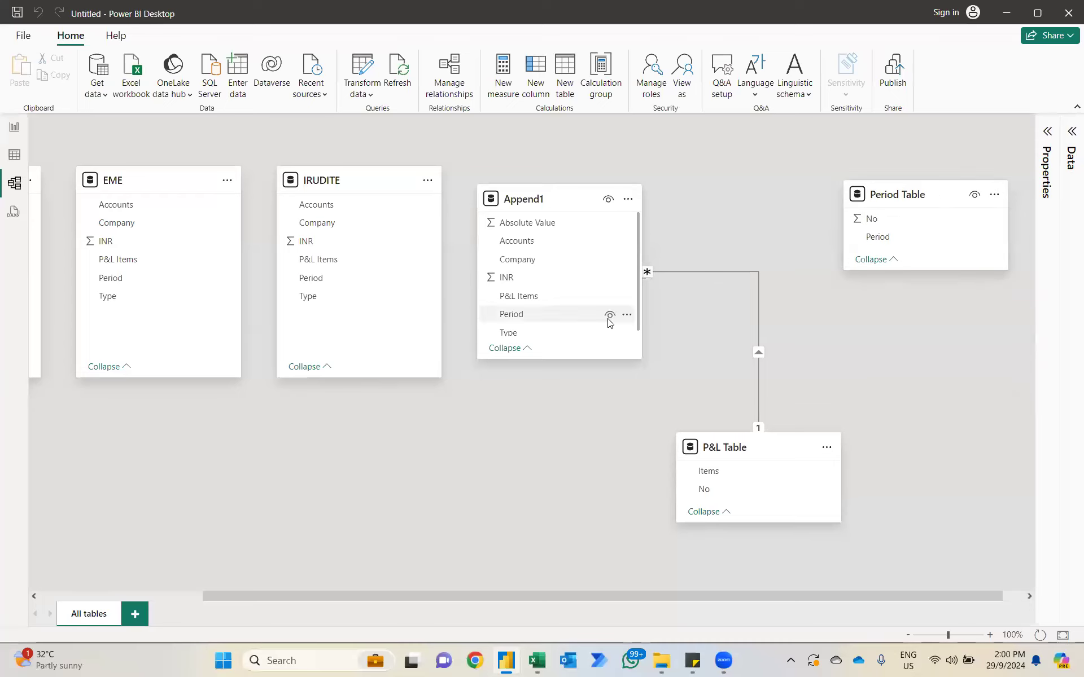
{"action": "left_click_drag", "start_coordinate": [512, 316], "coordinate": [875, 246]}
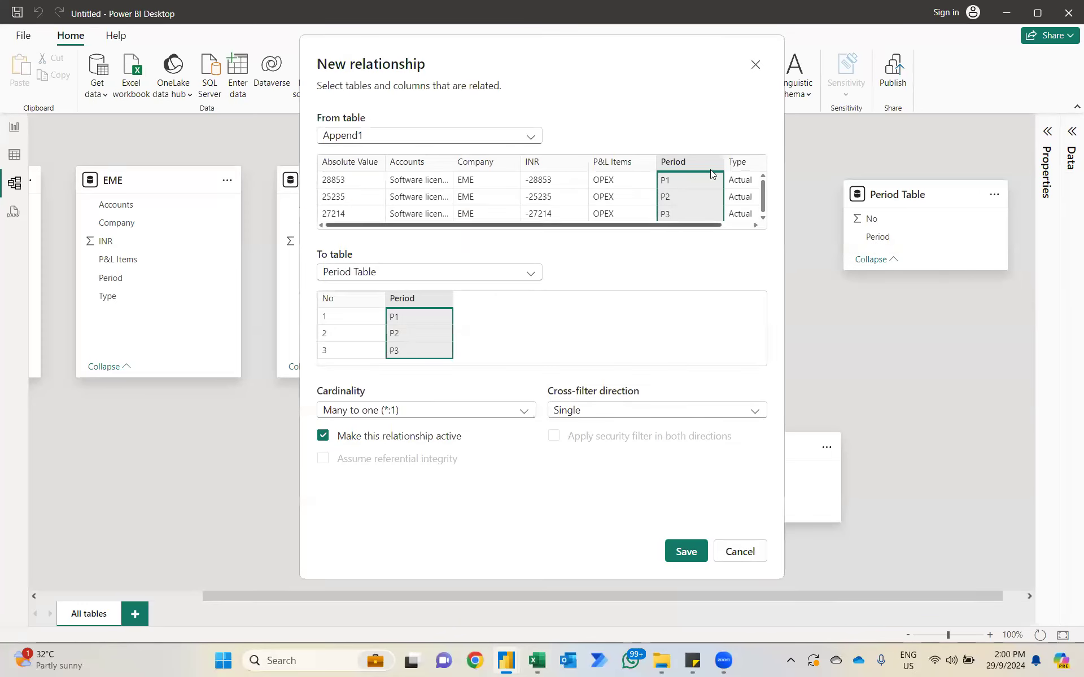
{"action": "left_click", "coordinate": [687, 552]}
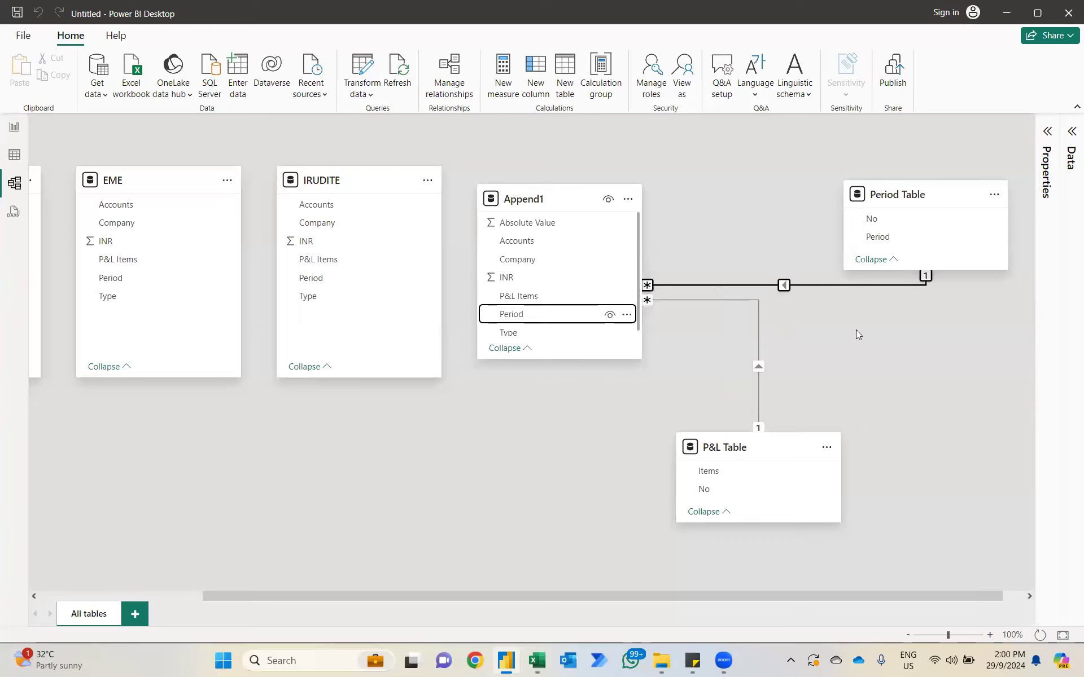
Step: Replace Append1's Period on the column chart's X-axis with the Period field from Period Table
{"action": "left_click", "coordinate": [16, 131]}
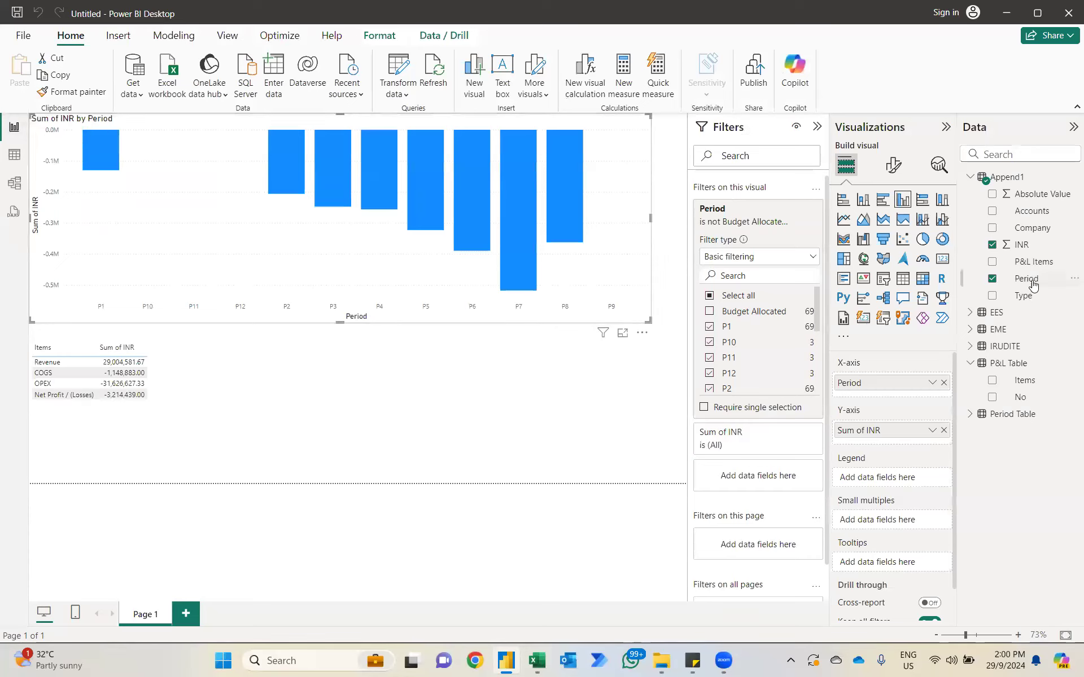
{"action": "left_click", "coordinate": [992, 279]}
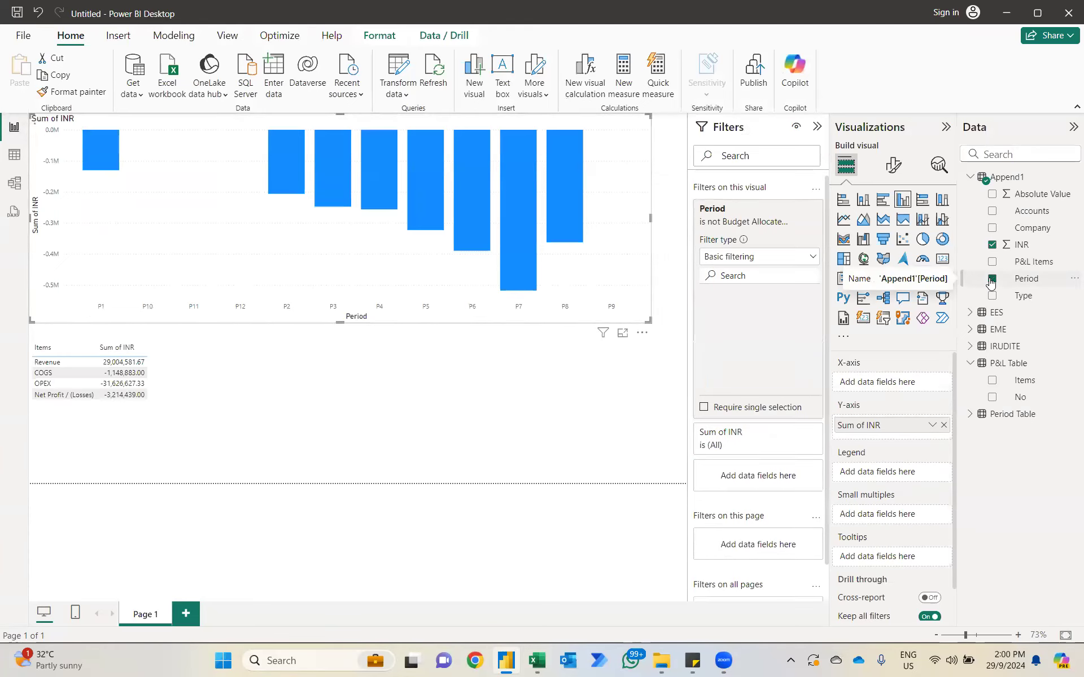
{"action": "left_click", "coordinate": [970, 363]}
{"action": "left_click", "coordinate": [970, 381]}
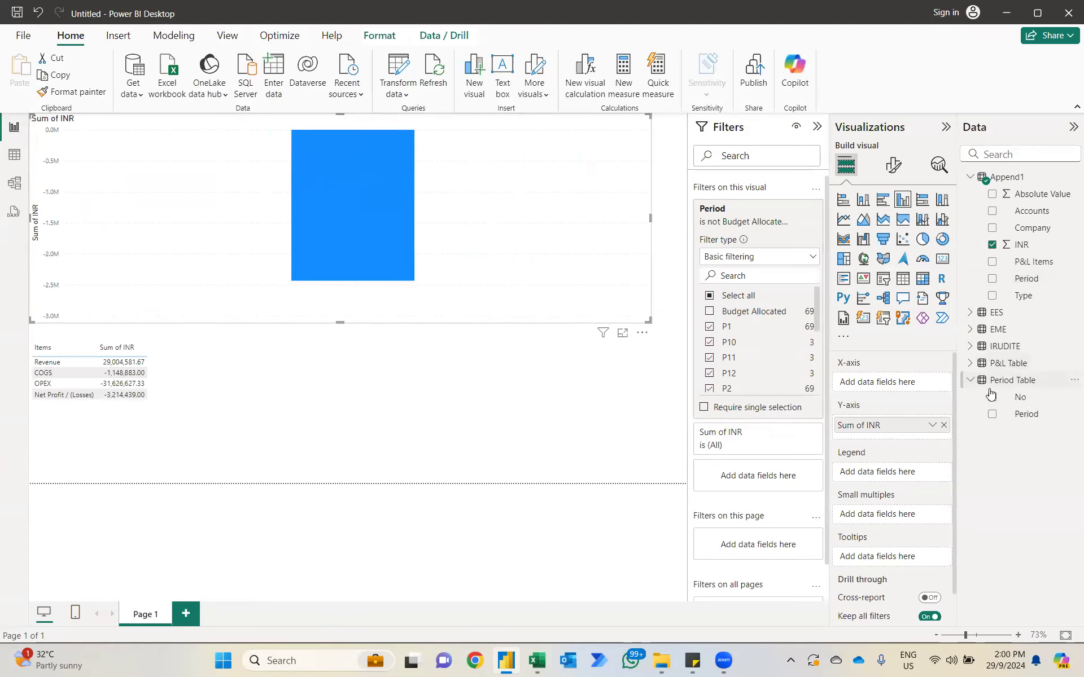
{"action": "left_click", "coordinate": [992, 414]}
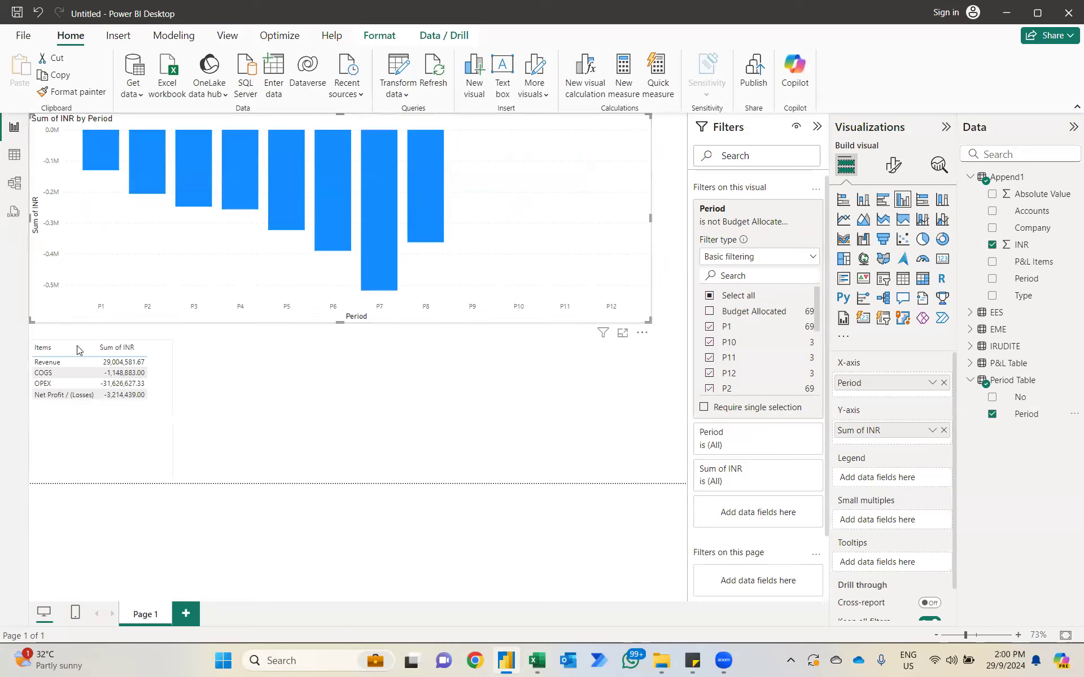
Step: Convert the P&L items table into a matrix with Period Table's Period as columns, and widen it across the page
{"action": "left_click", "coordinate": [137, 443]}
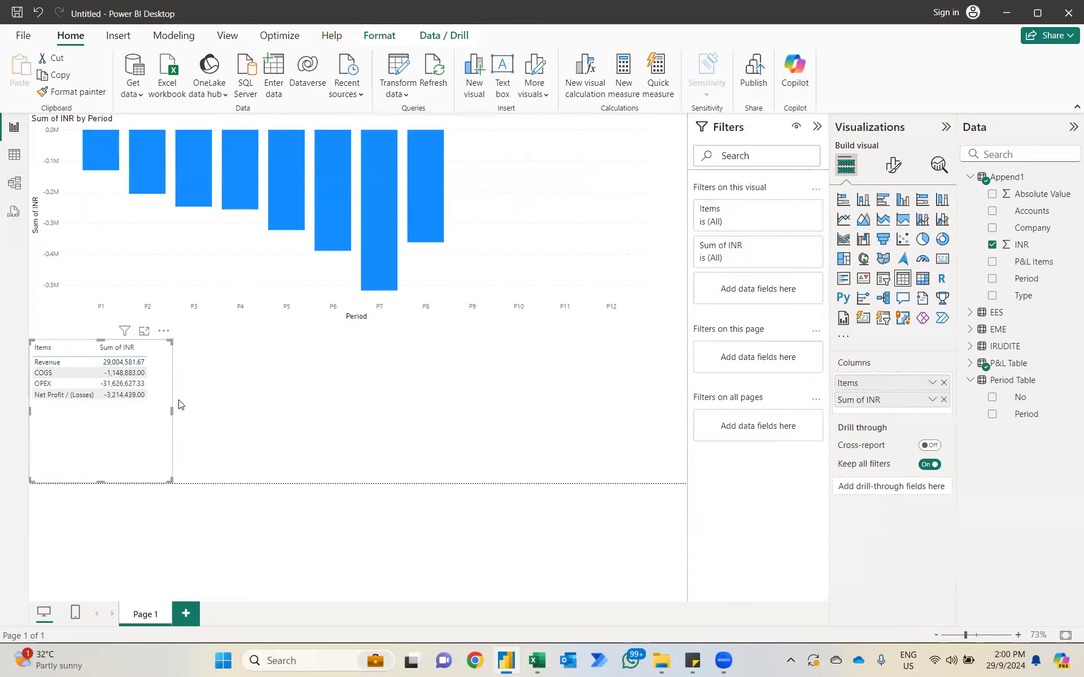
{"action": "left_click", "coordinate": [928, 284]}
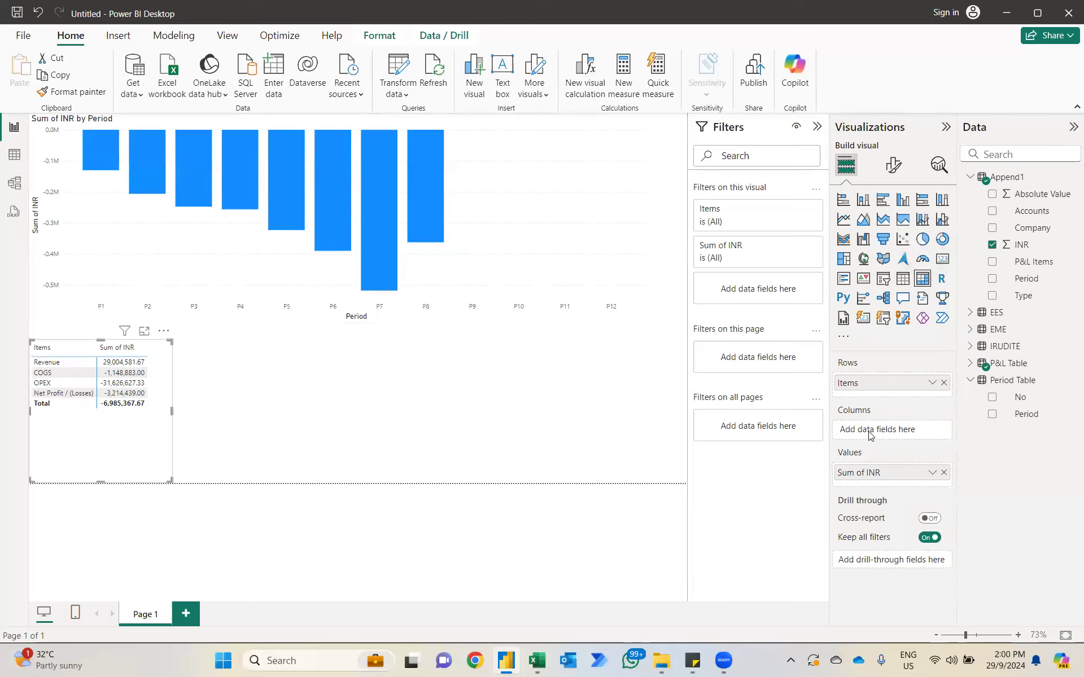
{"action": "left_click_drag", "start_coordinate": [1026, 415], "coordinate": [929, 437]}
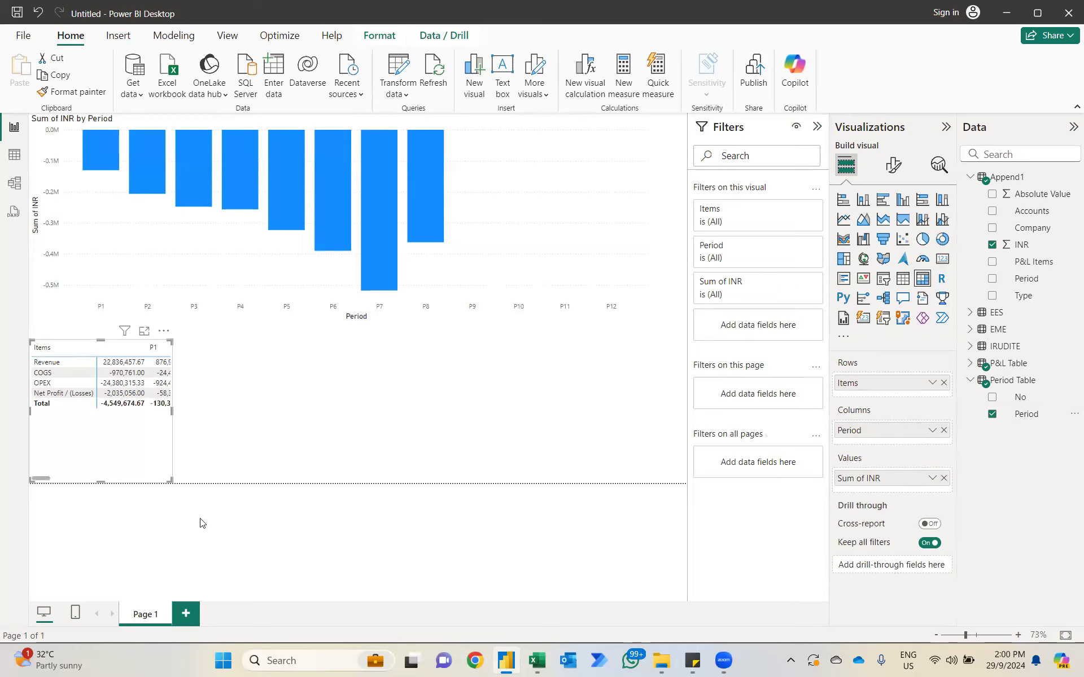
{"action": "left_click_drag", "start_coordinate": [168, 477], "coordinate": [675, 496]}
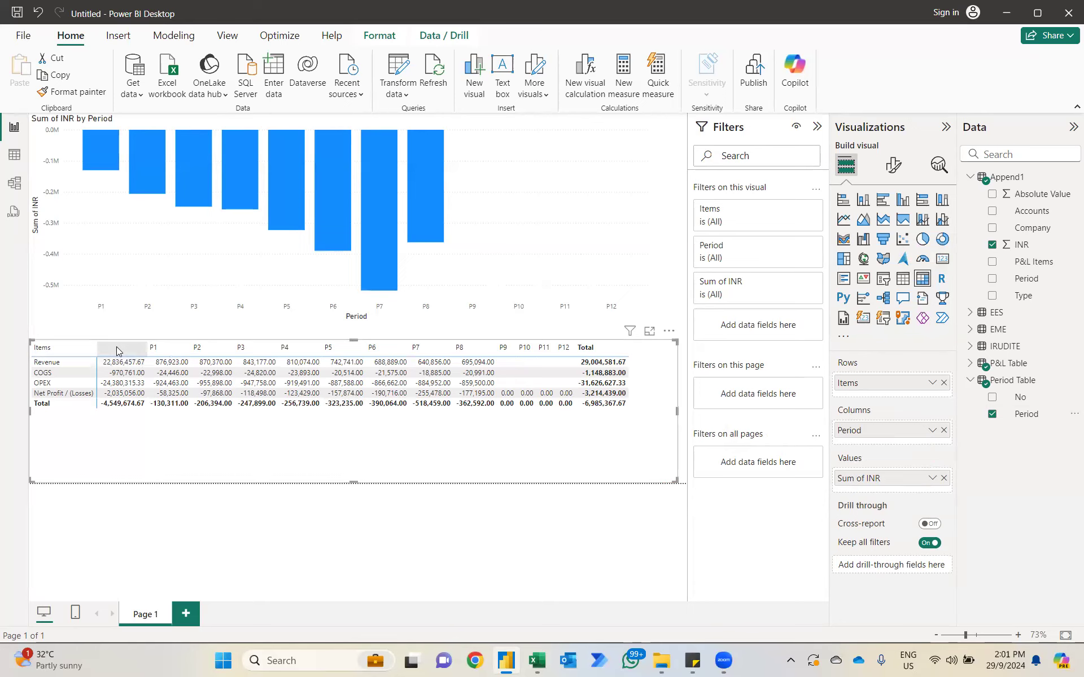
Step: Switch to the Excel workbook and examine the period, total and budget column headings on the IRUDITE sheet
{"action": "key", "text": "alt+Tab"}
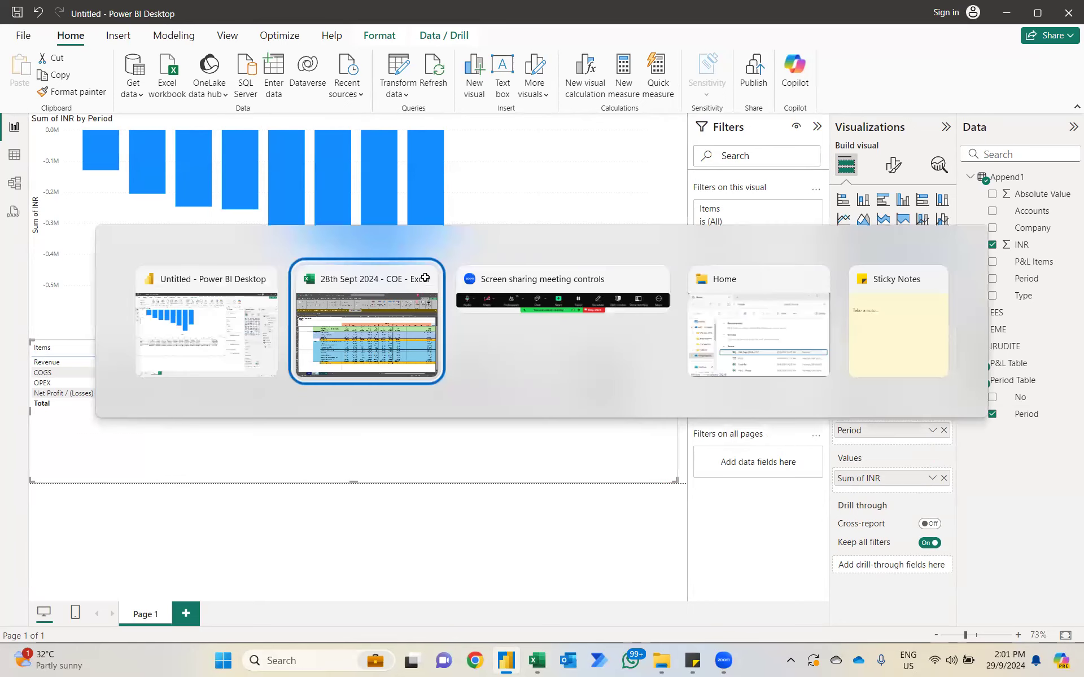
{"action": "scroll", "coordinate": [438, 247], "scroll_direction": "right", "scroll_amount": 3}
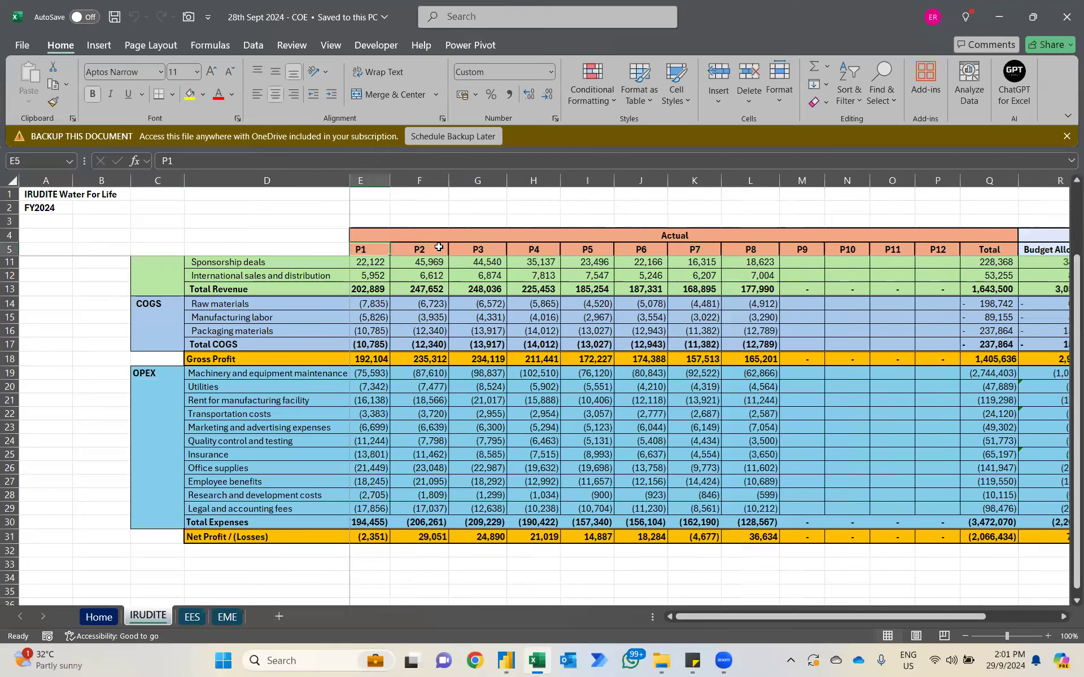
{"action": "scroll", "coordinate": [834, 254], "scroll_direction": "right", "scroll_amount": 1}
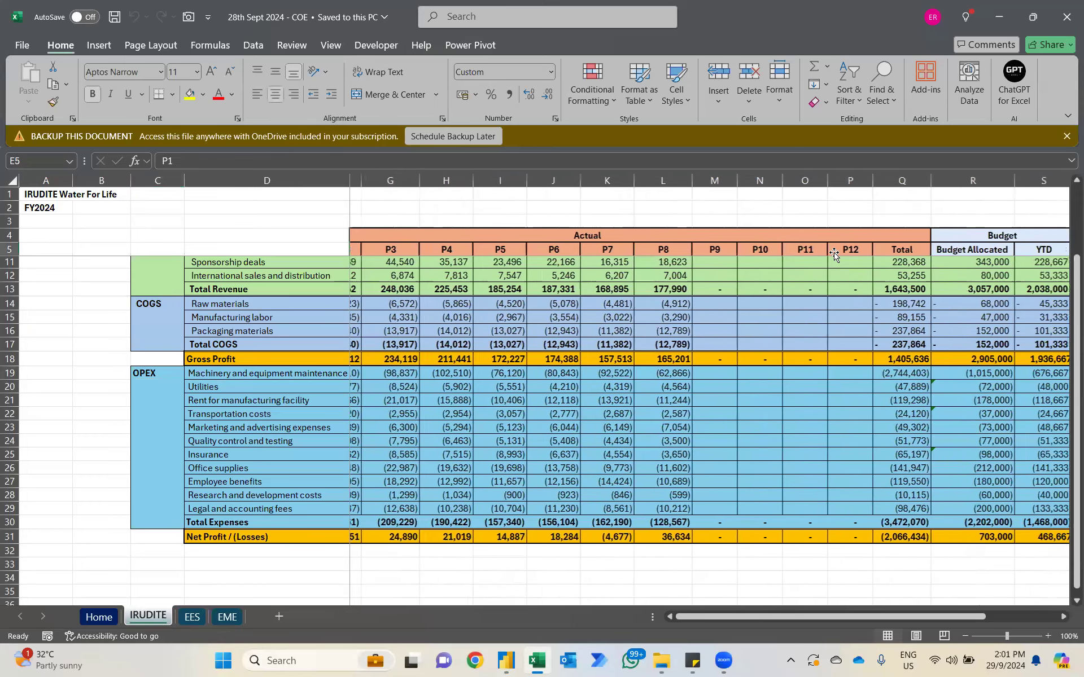
Step: Select the Total, Budget Allocated and YTD headings on the IRUDITE sheet to review the non-period columns
{"action": "scroll", "coordinate": [834, 254], "scroll_direction": "right", "scroll_amount": 1}
{"action": "left_click_drag", "start_coordinate": [840, 253], "coordinate": [935, 250]}
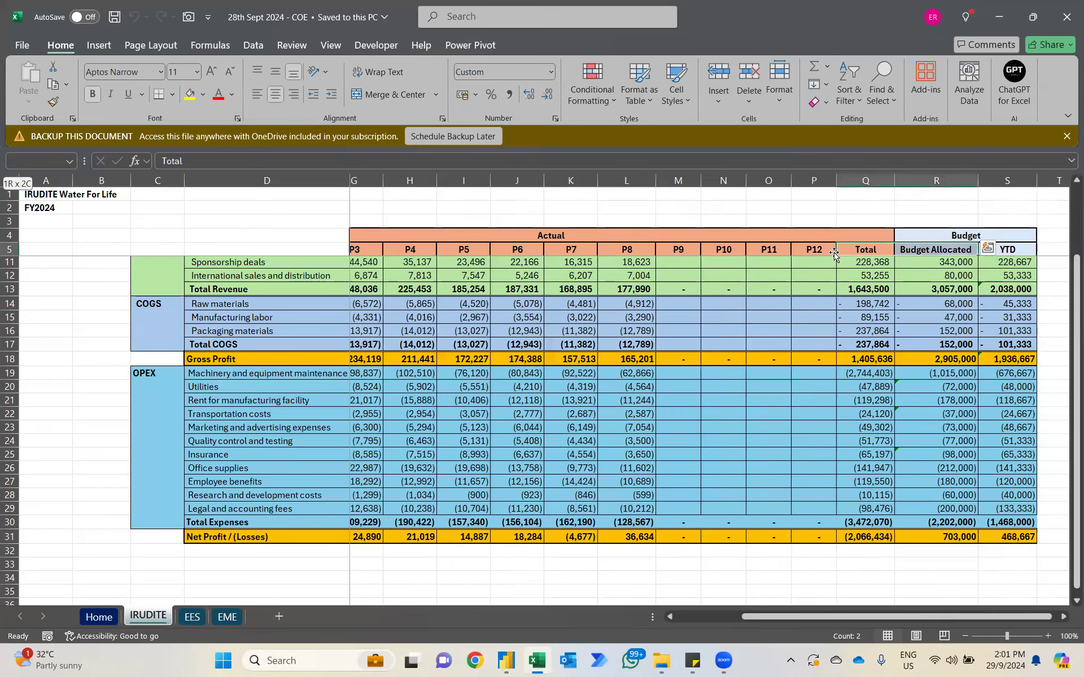
{"action": "key", "text": "shift+Right"}
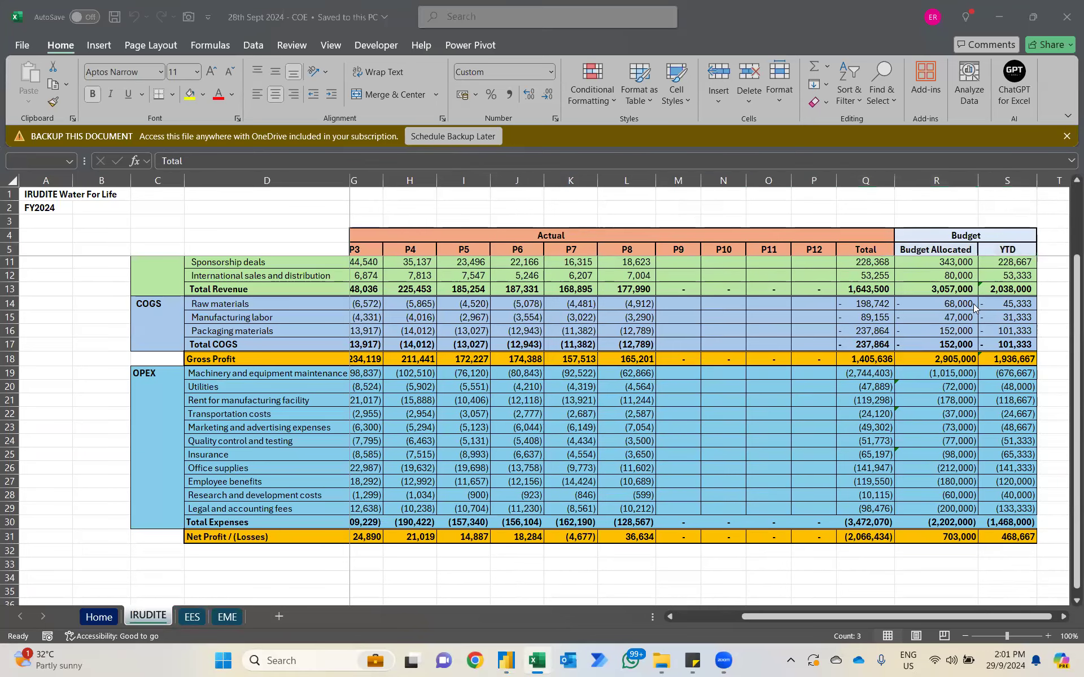
Step: Switch to Power BI, filter the matrix's Period to exclude blanks, and extend the matrix upward to the chart
{"action": "key", "text": "alt+Tab"}
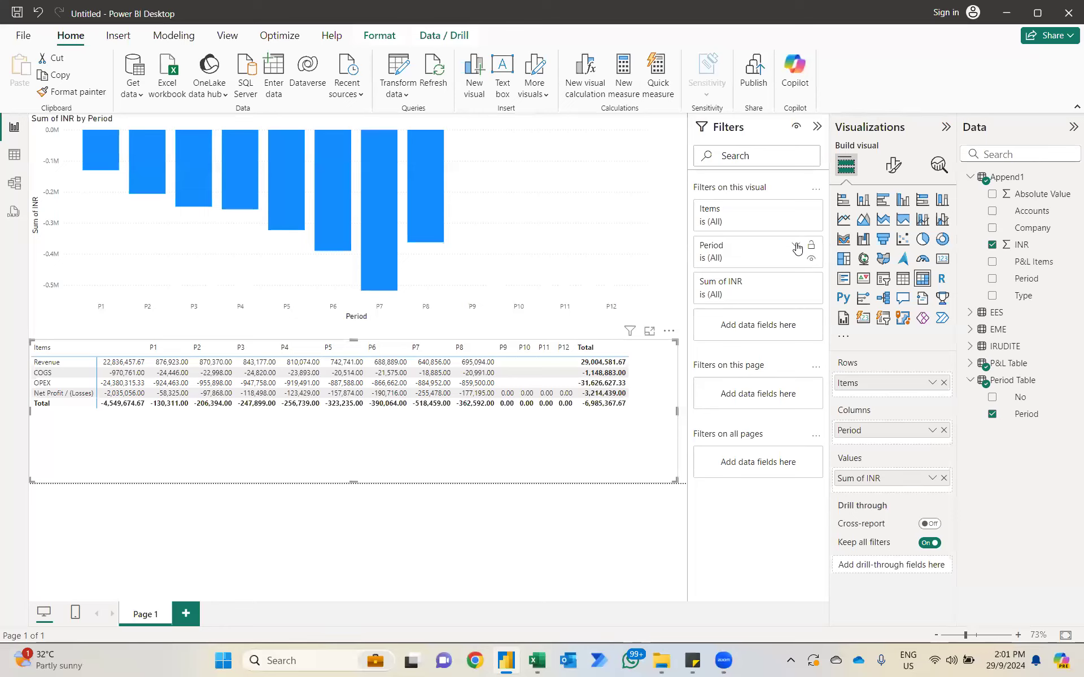
{"action": "left_click", "coordinate": [796, 247]}
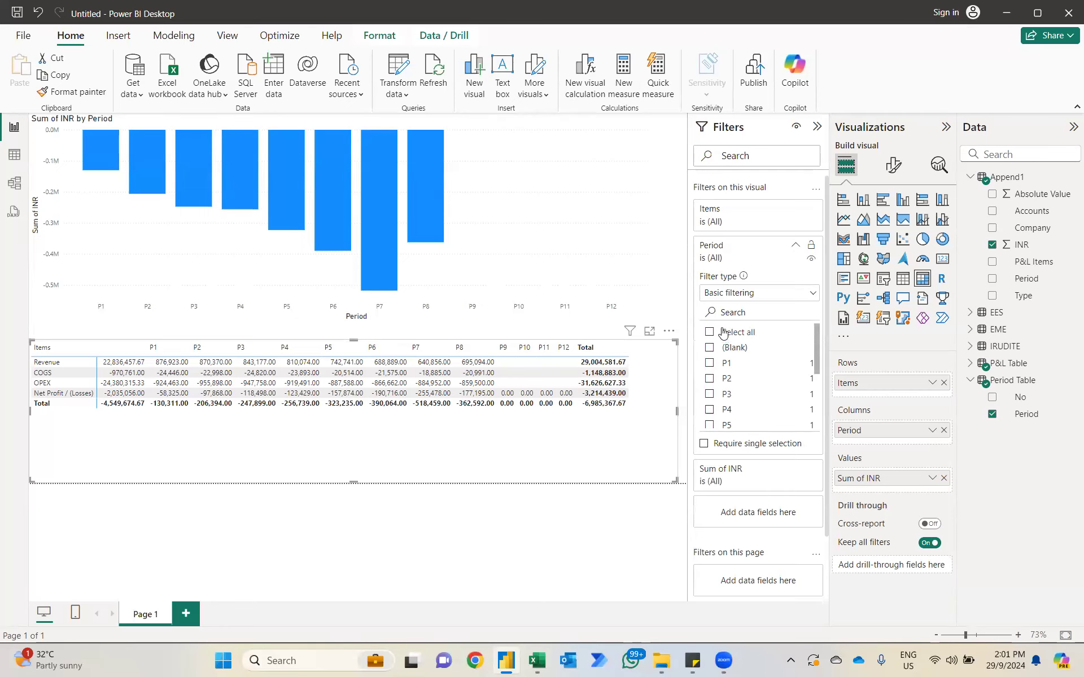
{"action": "left_click", "coordinate": [710, 347]}
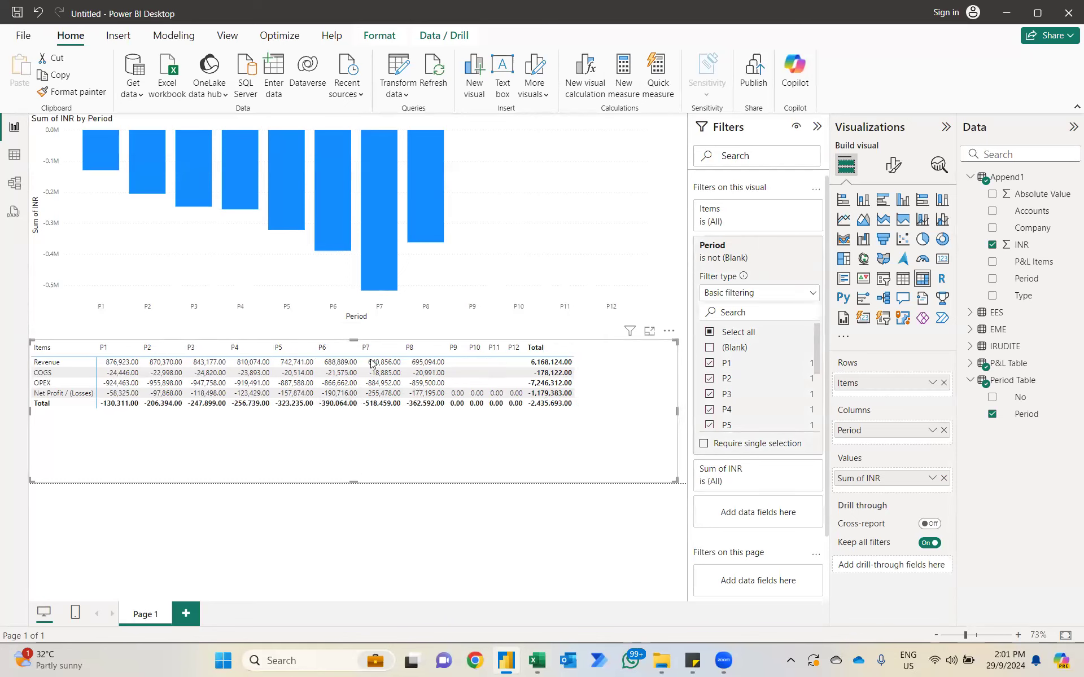
{"action": "mouse_move", "coordinate": [353, 340]}
{"action": "left_mouse_down"}
{"action": "mouse_move", "coordinate": [359, 376]}
{"action": "mouse_move", "coordinate": [355, 323]}
{"action": "left_mouse_up"}
Step: Set the font size of the matrix values to 13
{"action": "left_click", "coordinate": [890, 170]}
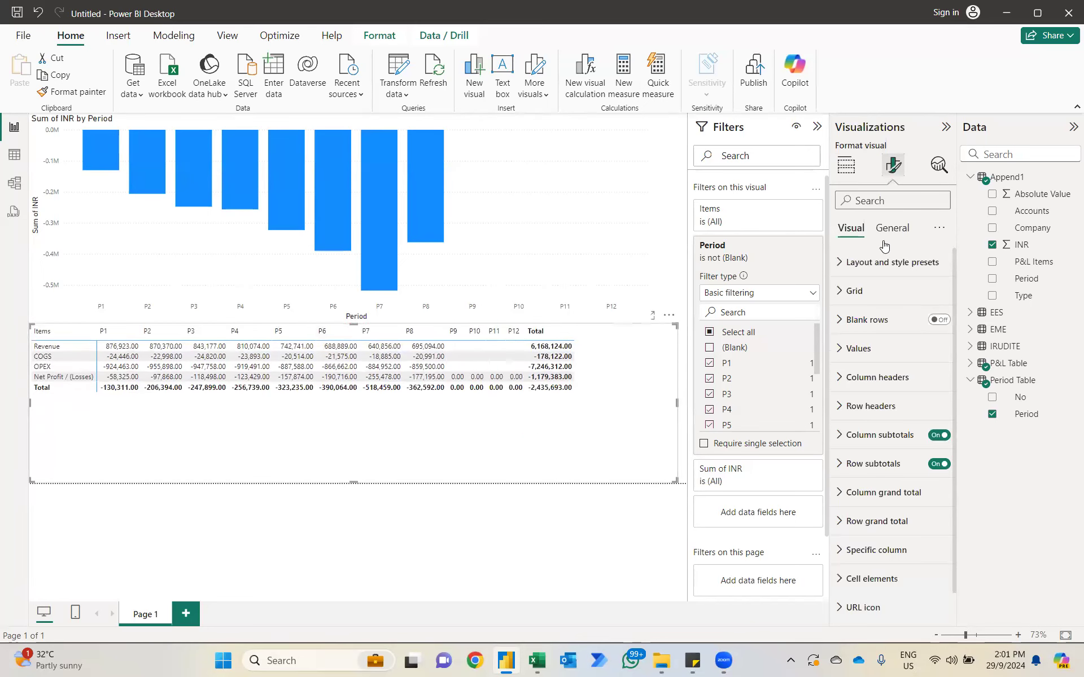
{"action": "left_click", "coordinate": [864, 348]}
{"action": "left_click", "coordinate": [920, 420]}
{"action": "key", "text": "BackSpace"}
{"action": "type", "text": "3"}
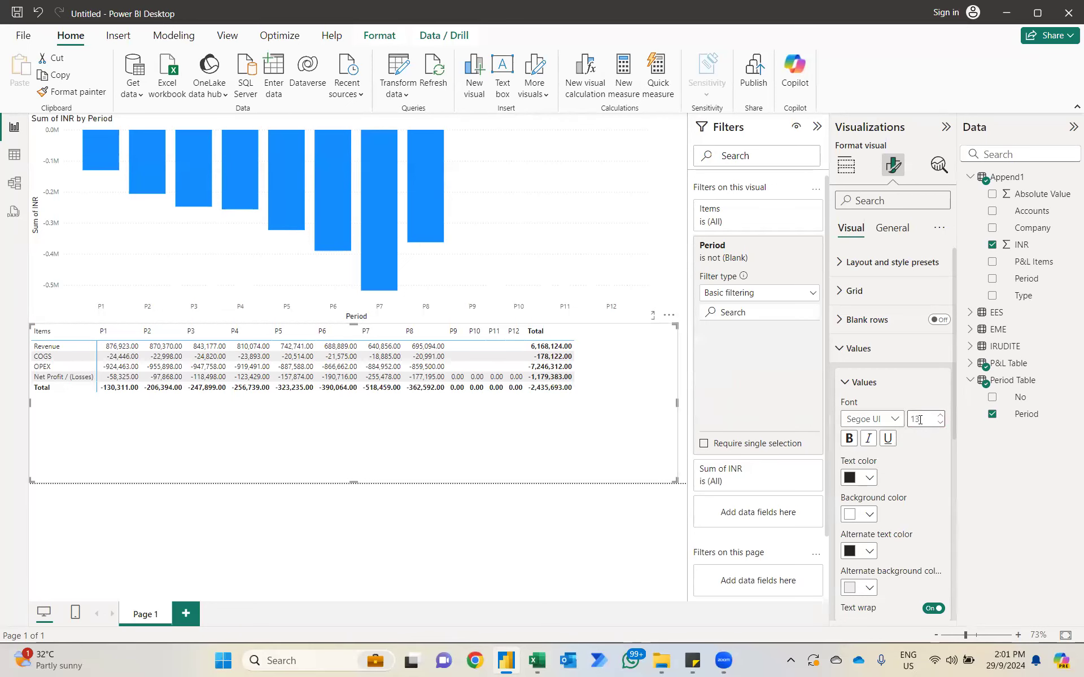
{"action": "left_click", "coordinate": [844, 350]}
Step: Set the font size of the matrix column headers to 13
{"action": "left_click", "coordinate": [843, 378]}
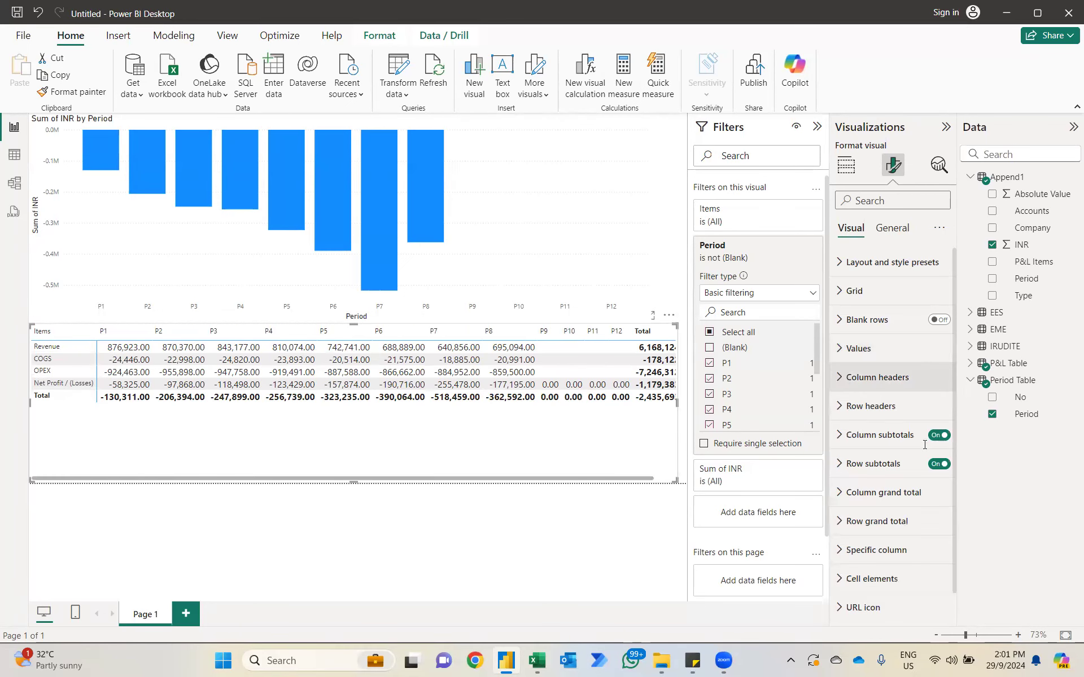
{"action": "left_click", "coordinate": [925, 446]}
{"action": "key", "text": "BackSpace"}
{"action": "type", "text": "3"}
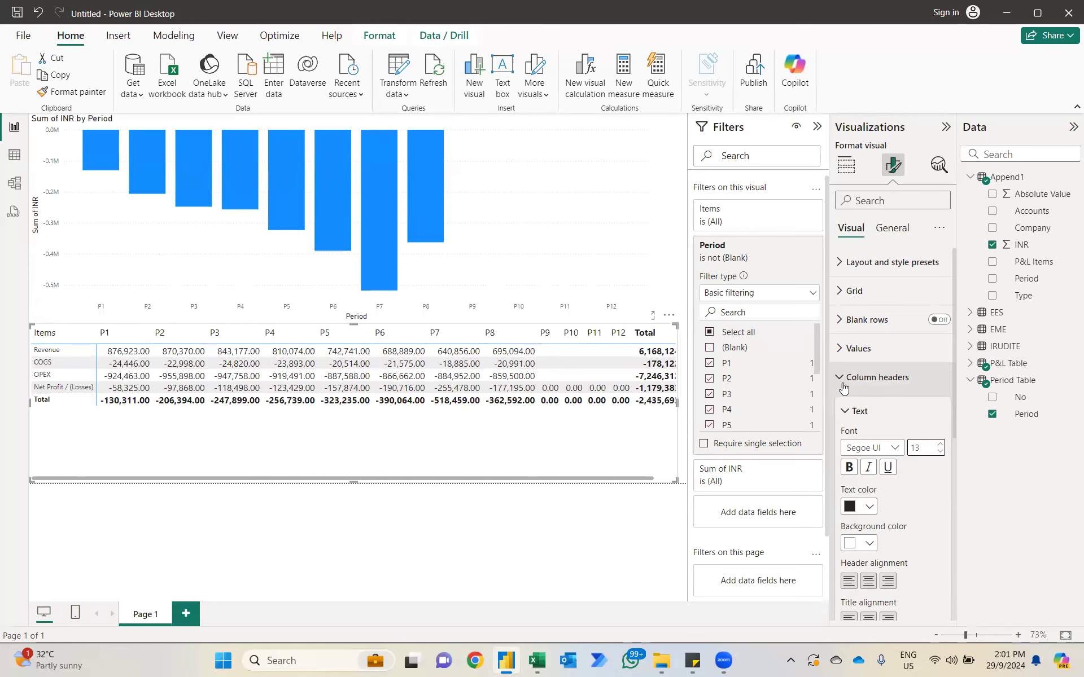
{"action": "left_click", "coordinate": [840, 386]}
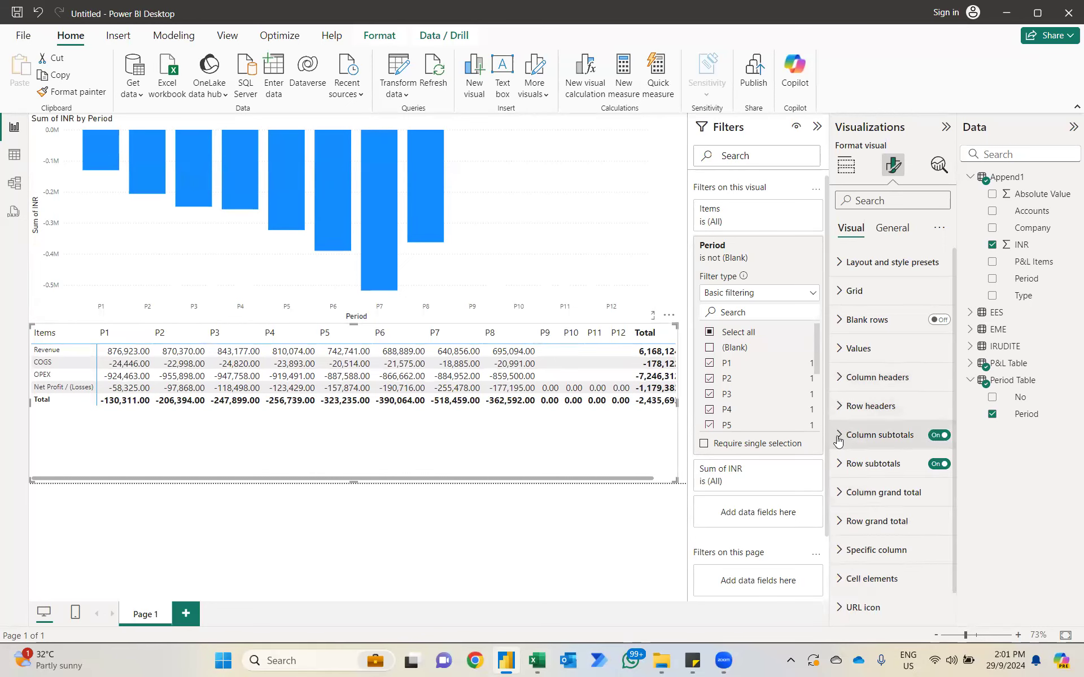
Step: Set the matrix row headers' font size to 13 and turn off its column subtotals
{"action": "left_click", "coordinate": [852, 407]}
{"action": "type", "text": "13"}
{"action": "key", "text": "Return"}
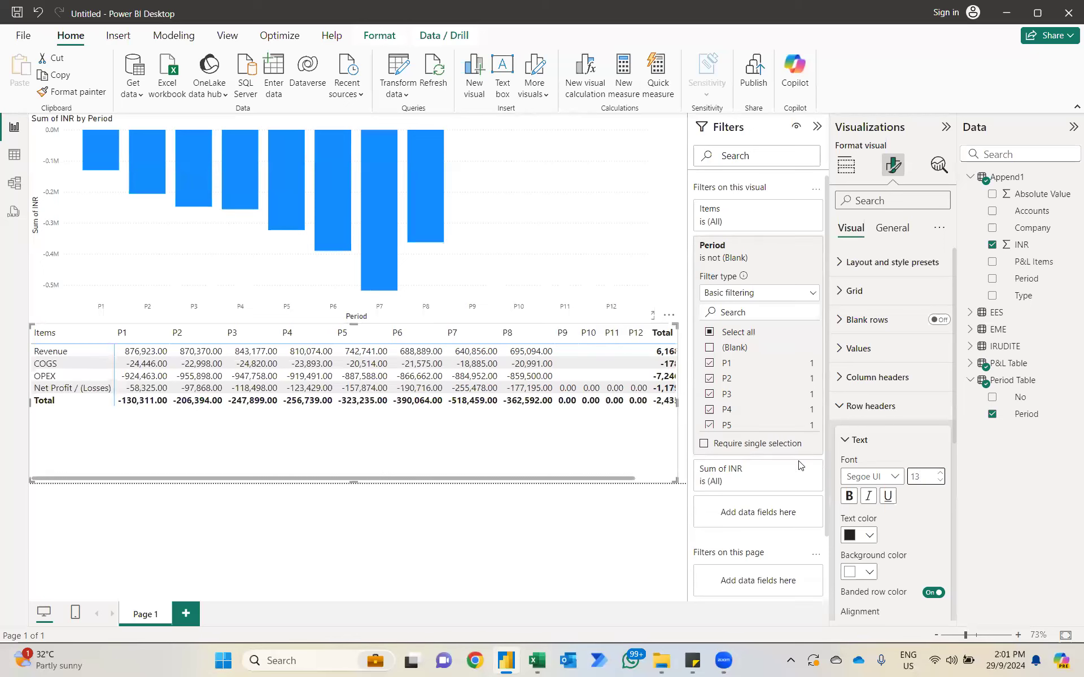
{"action": "left_click", "coordinate": [843, 407]}
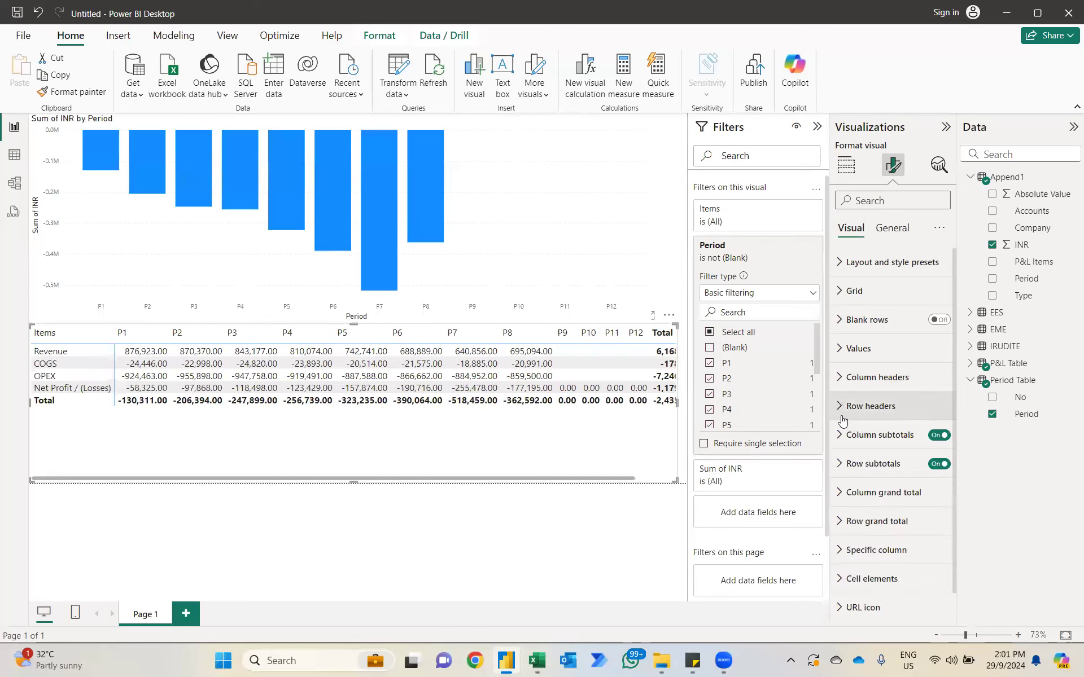
{"action": "left_click", "coordinate": [938, 436]}
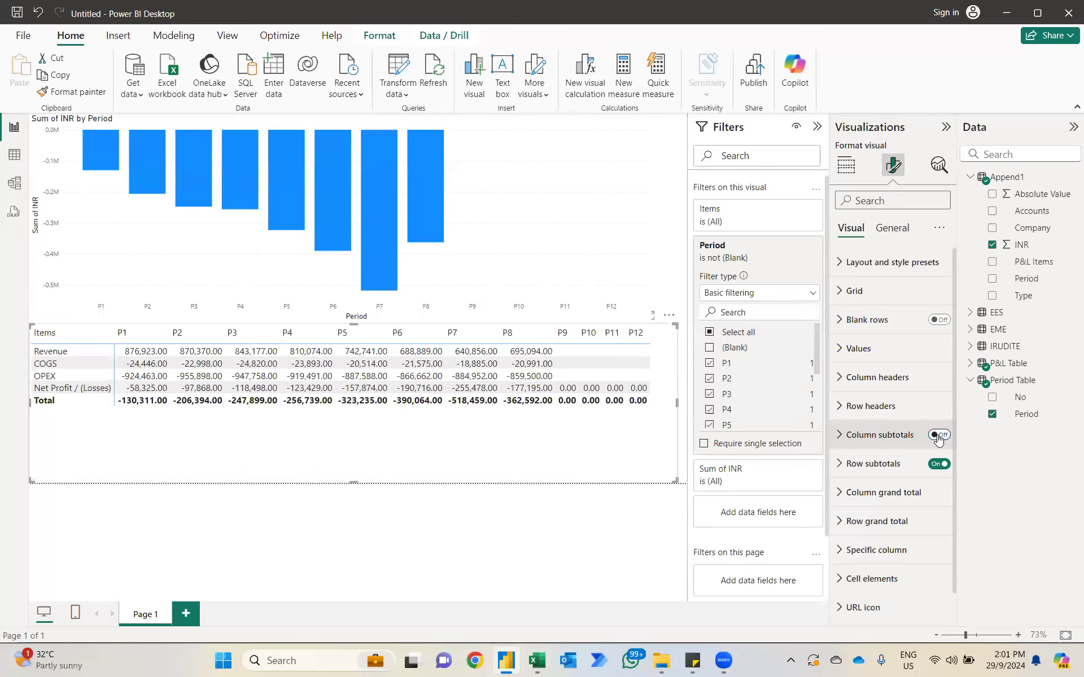
Step: Shrink the matrix from its upper edge and resize the column chart to fill the page width above it, leaving space above the chart
{"action": "left_click_drag", "start_coordinate": [31, 335], "coordinate": [37, 388]}
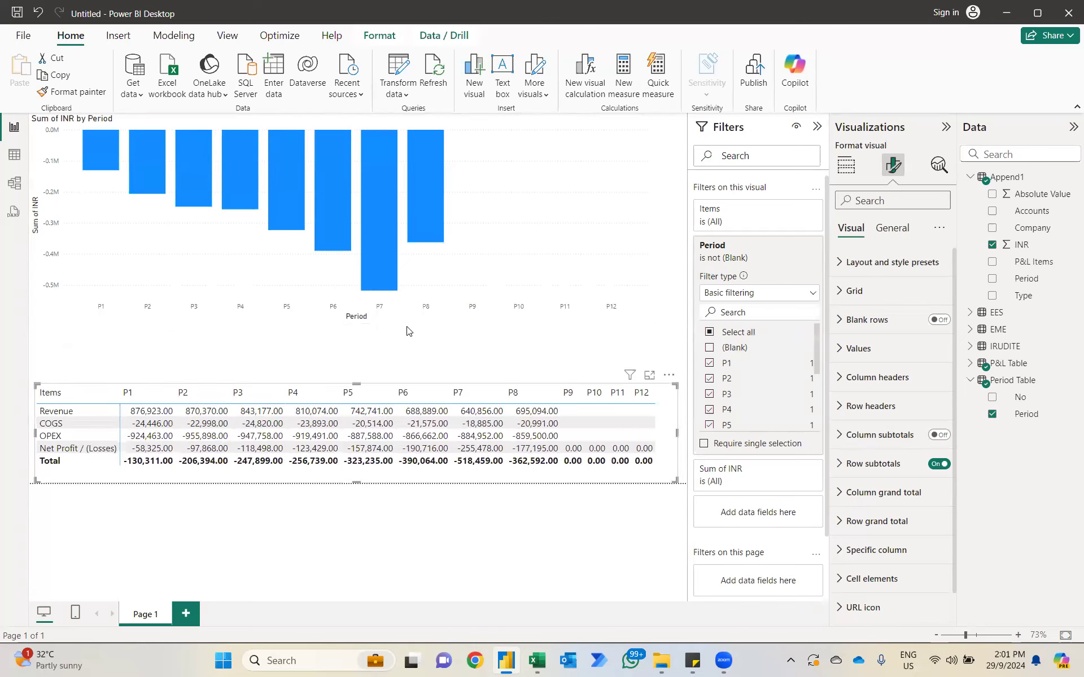
{"action": "left_click", "coordinate": [641, 317]}
{"action": "left_click_drag", "start_coordinate": [649, 320], "coordinate": [676, 371]}
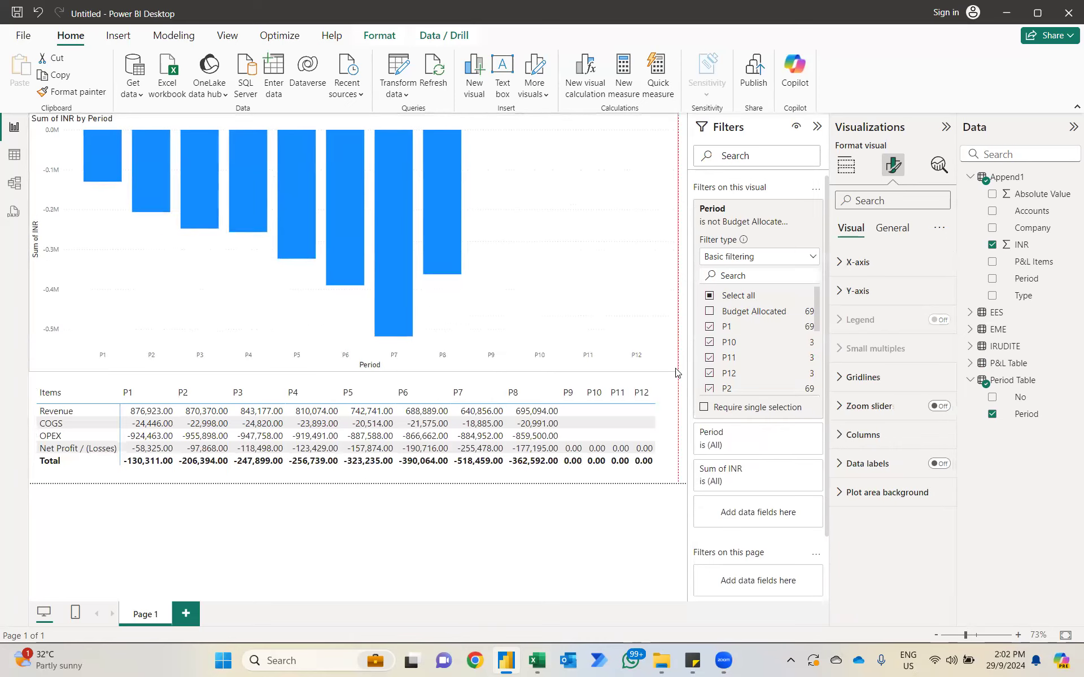
{"action": "left_click_drag", "start_coordinate": [353, 114], "coordinate": [350, 180]}
Step: Add a slicer for Append1's Company field and set its style to Tile
{"action": "left_click", "coordinate": [303, 173]}
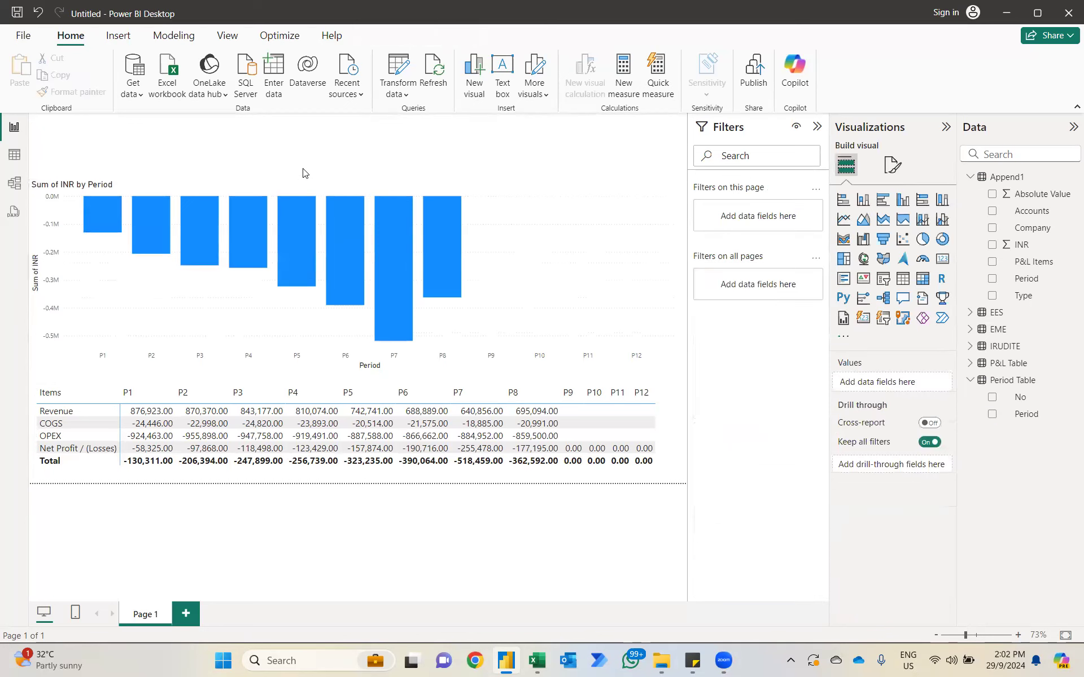
{"action": "left_click", "coordinate": [884, 278]}
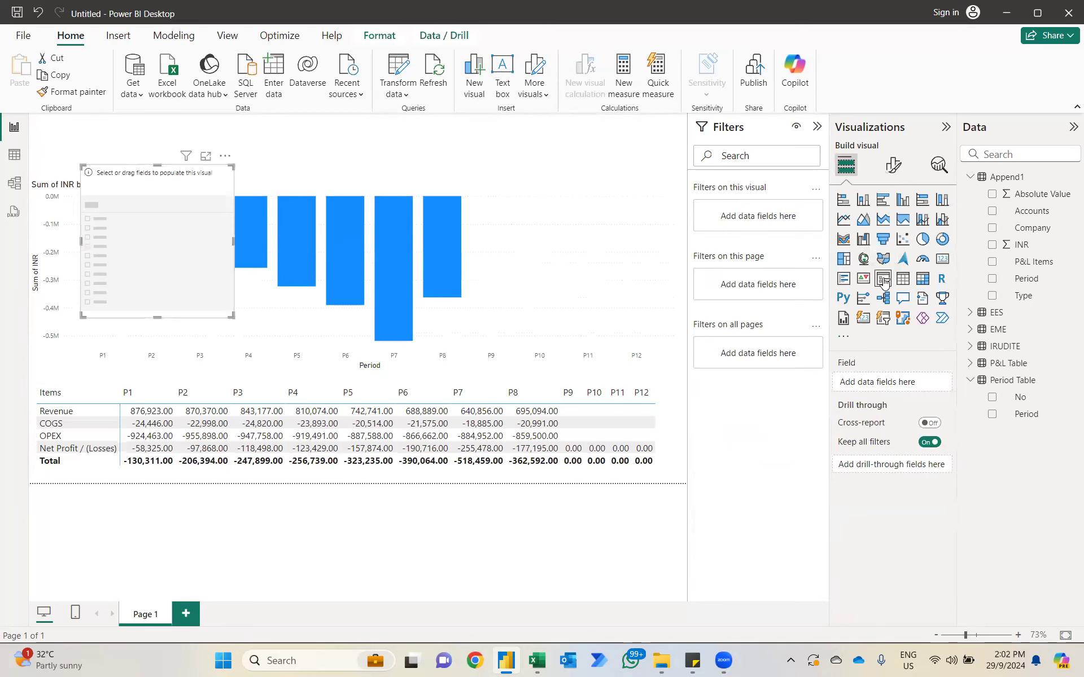
{"action": "left_click", "coordinate": [993, 228]}
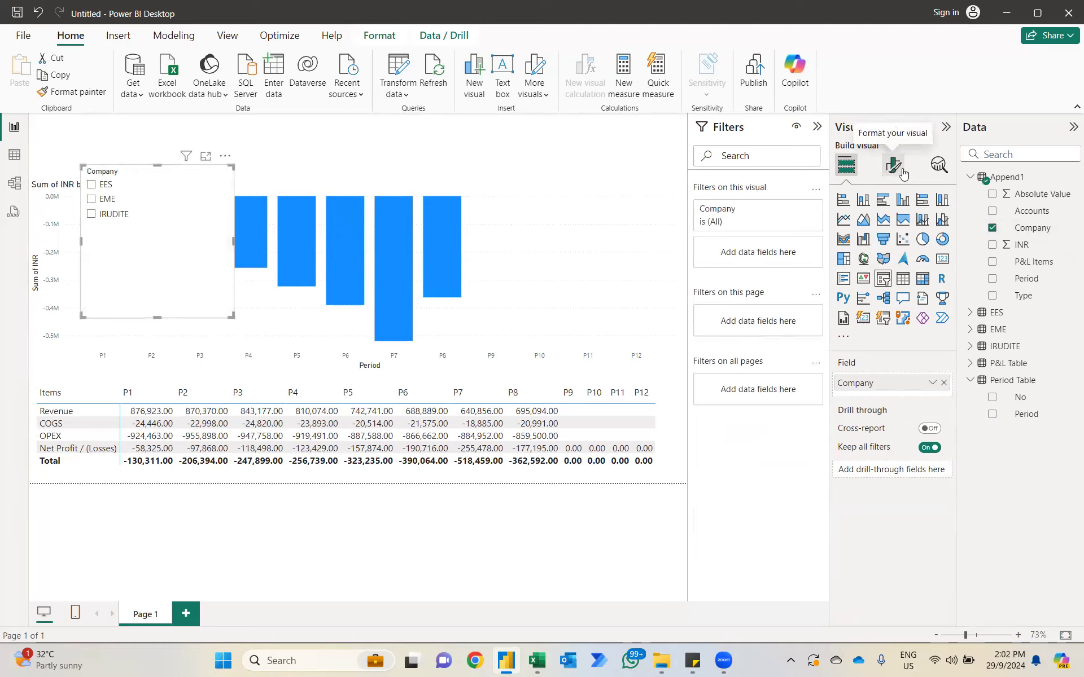
{"action": "left_click", "coordinate": [901, 172]}
{"action": "left_click", "coordinate": [872, 262]}
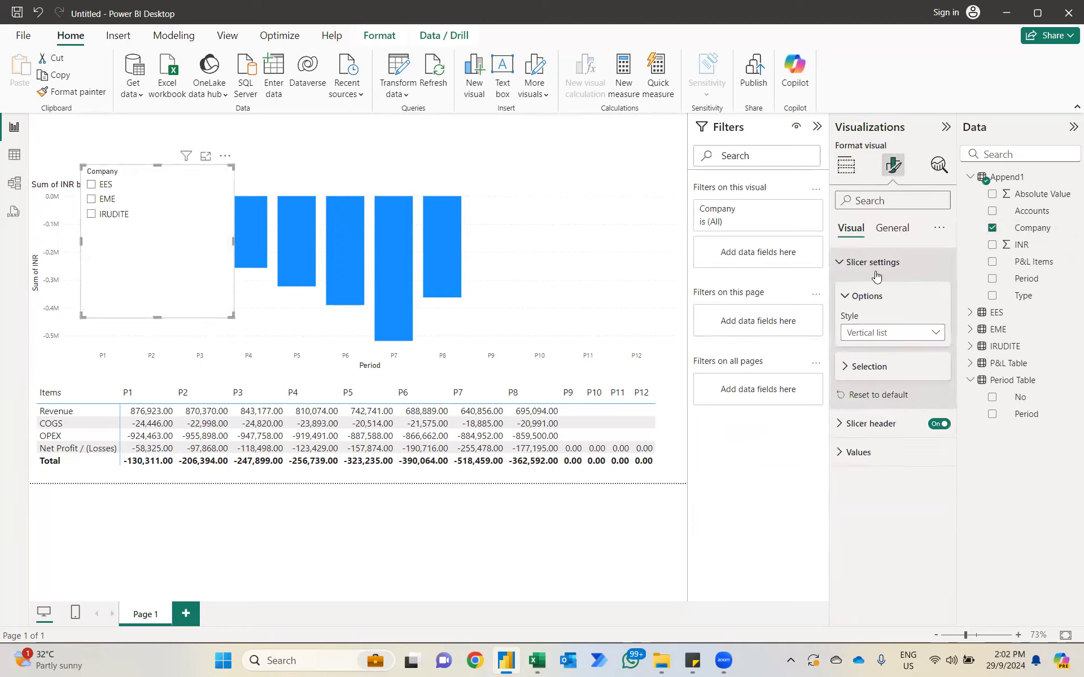
{"action": "left_click", "coordinate": [879, 335]}
{"action": "left_click", "coordinate": [862, 373]}
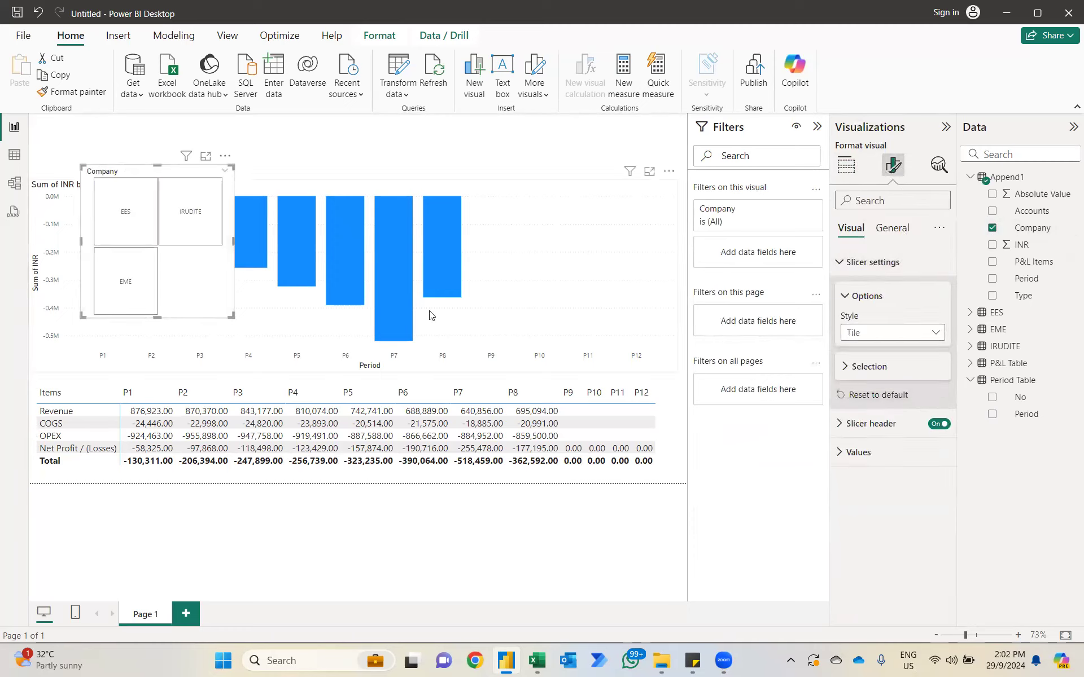
Step: Stretch the Company slicer into one row across the page above the column chart, lowering the chart's upper edge to make room
{"action": "left_click_drag", "start_coordinate": [235, 316], "coordinate": [675, 210]}
{"action": "left_click_drag", "start_coordinate": [474, 166], "coordinate": [418, 143]}
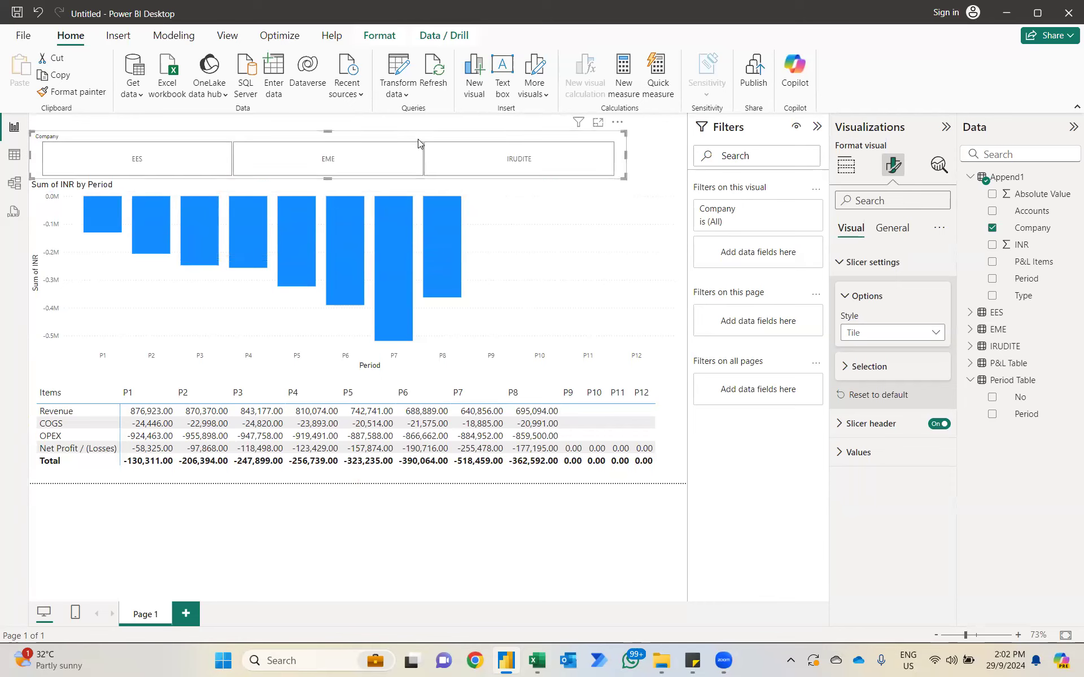
{"action": "left_click", "coordinate": [578, 242]}
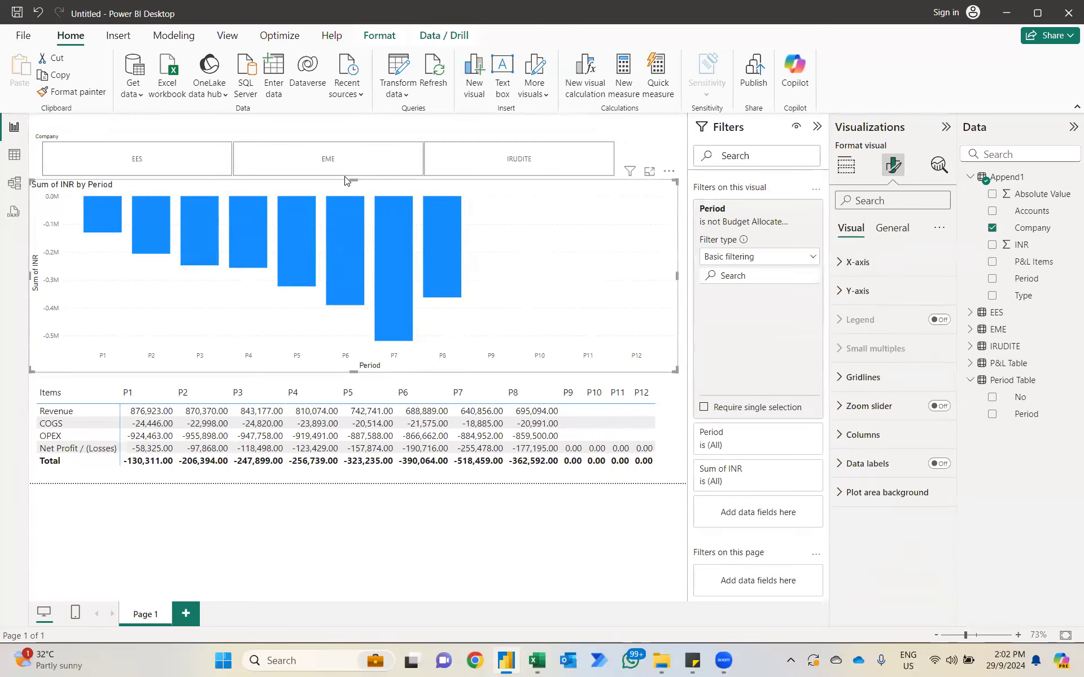
{"action": "left_click_drag", "start_coordinate": [353, 193], "coordinate": [353, 199]}
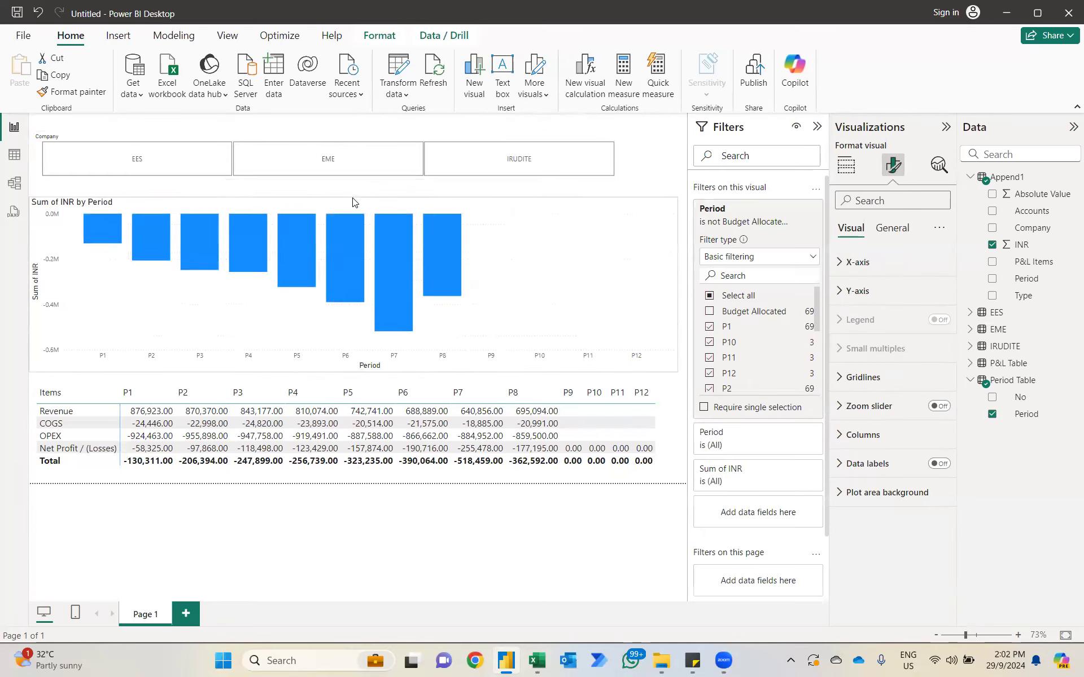
{"action": "left_click_drag", "start_coordinate": [620, 176], "coordinate": [684, 182]}
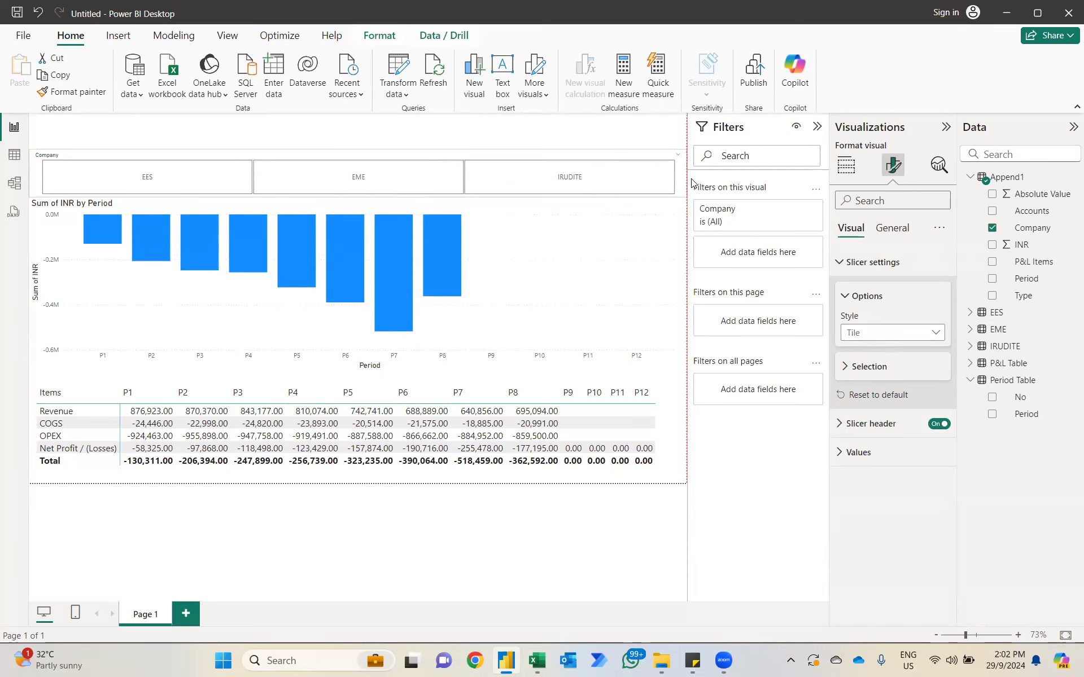
Step: Filter the report by IRUDITE, EME and EES in turn to compare each company's chart and matrix
{"action": "left_click", "coordinate": [587, 186]}
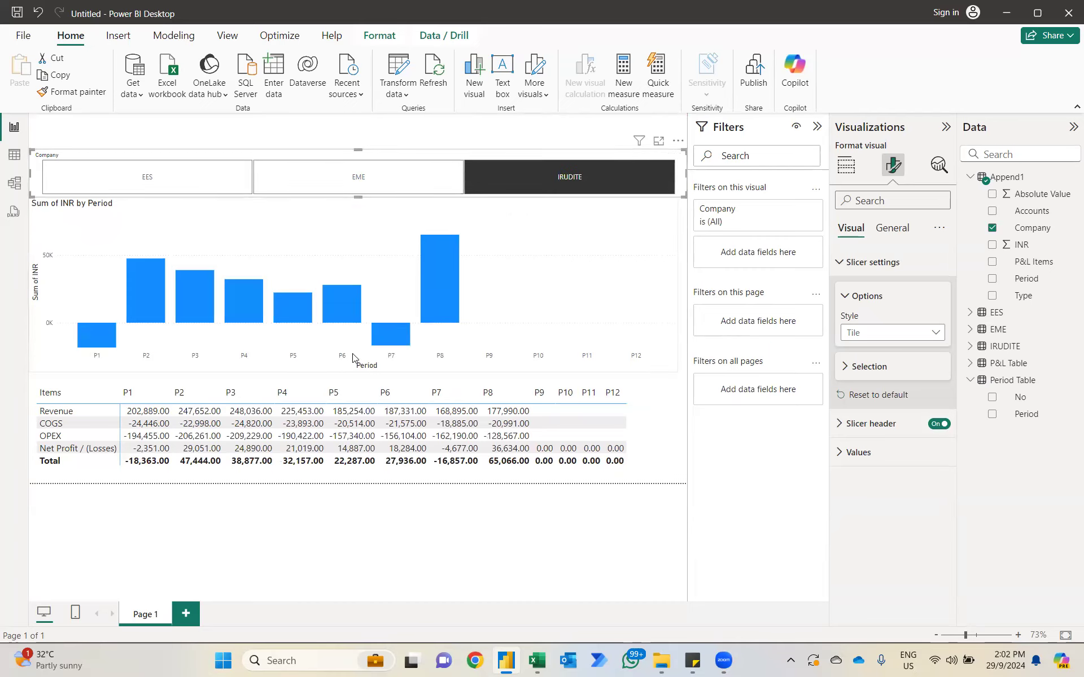
{"action": "left_click", "coordinate": [415, 185]}
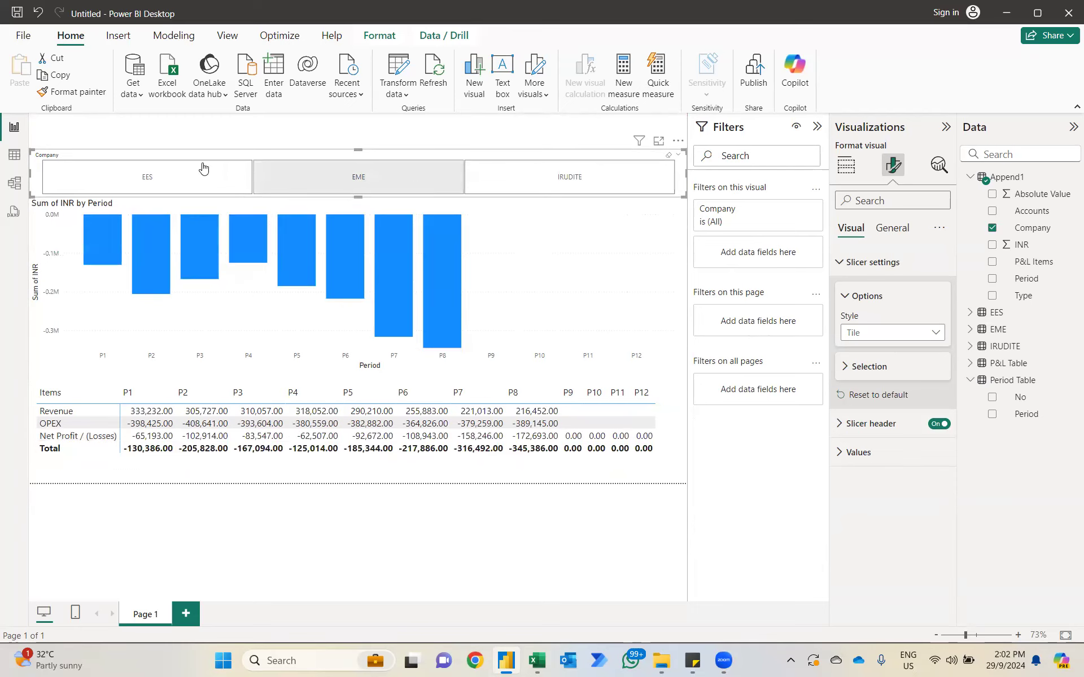
{"action": "left_click", "coordinate": [187, 169]}
{"action": "left_click", "coordinate": [179, 167]}
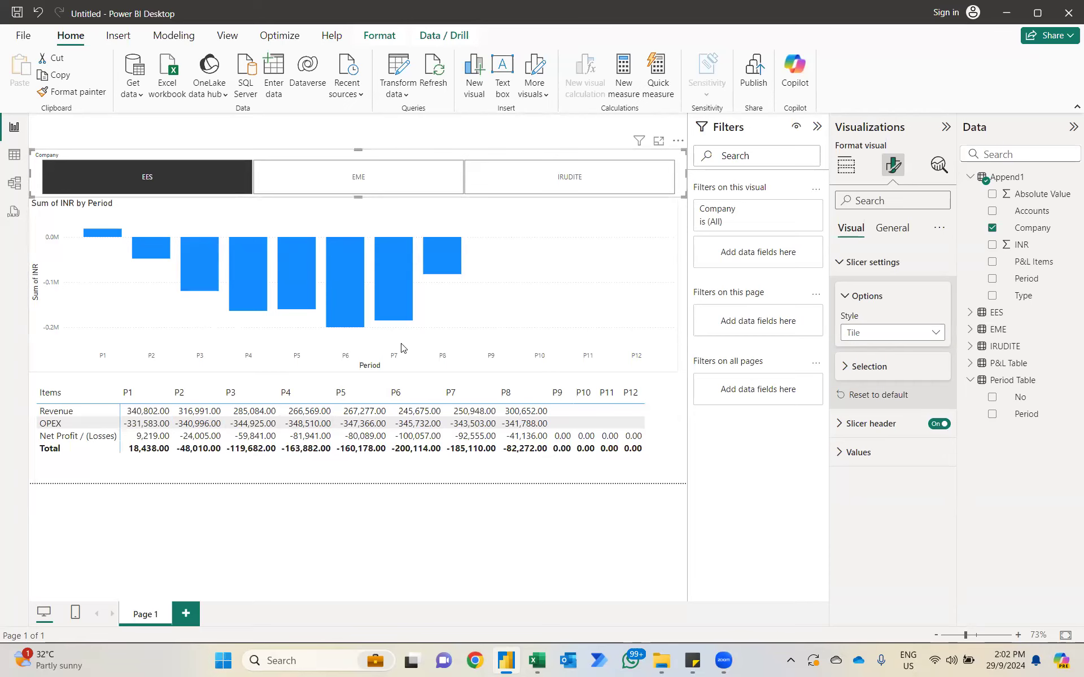
Step: Switch to the Excel workbook and examine the period columns of the IRUDITE P&L from P1 onward
{"action": "key", "text": "alt+Tab"}
{"action": "scroll", "coordinate": [522, 360], "scroll_direction": "left", "scroll_amount": 3}
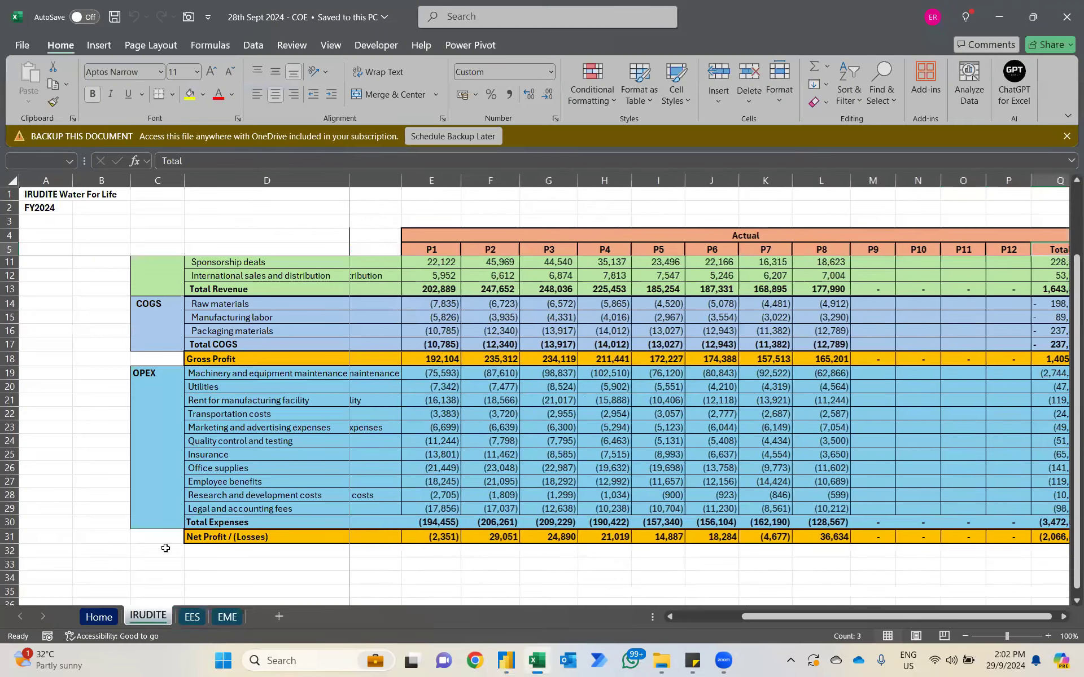
{"action": "scroll", "coordinate": [72, 598], "scroll_direction": "left", "scroll_amount": 2}
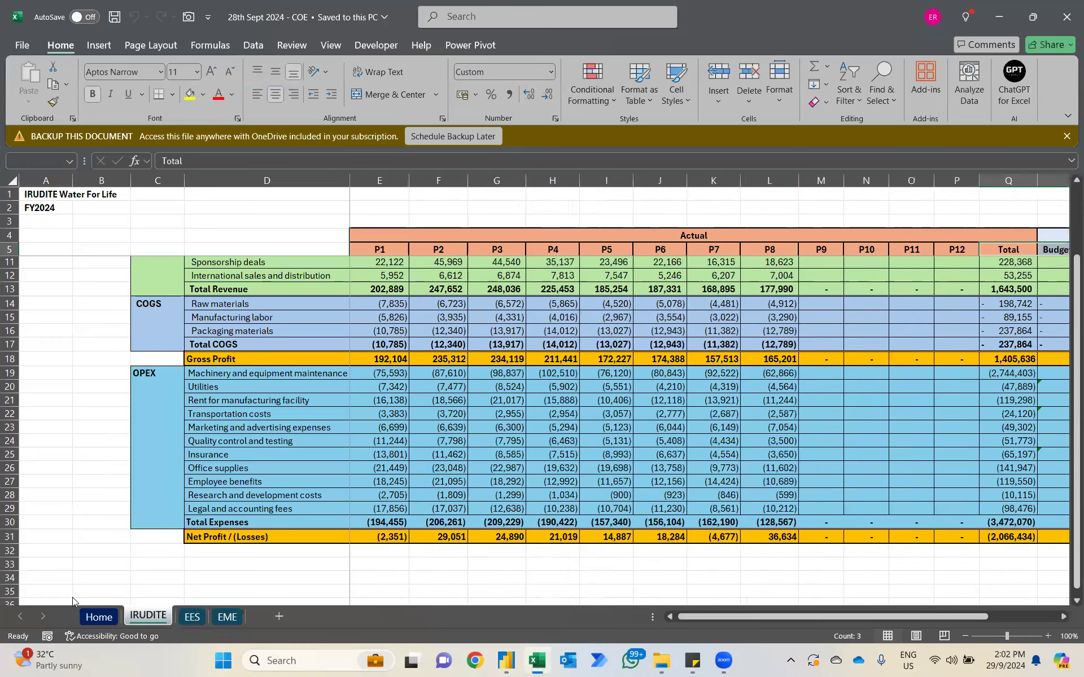
Step: Return to Power BI and add a second report page with a matrix that has Append1's Company as rows
{"action": "key", "text": "alt+Tab"}
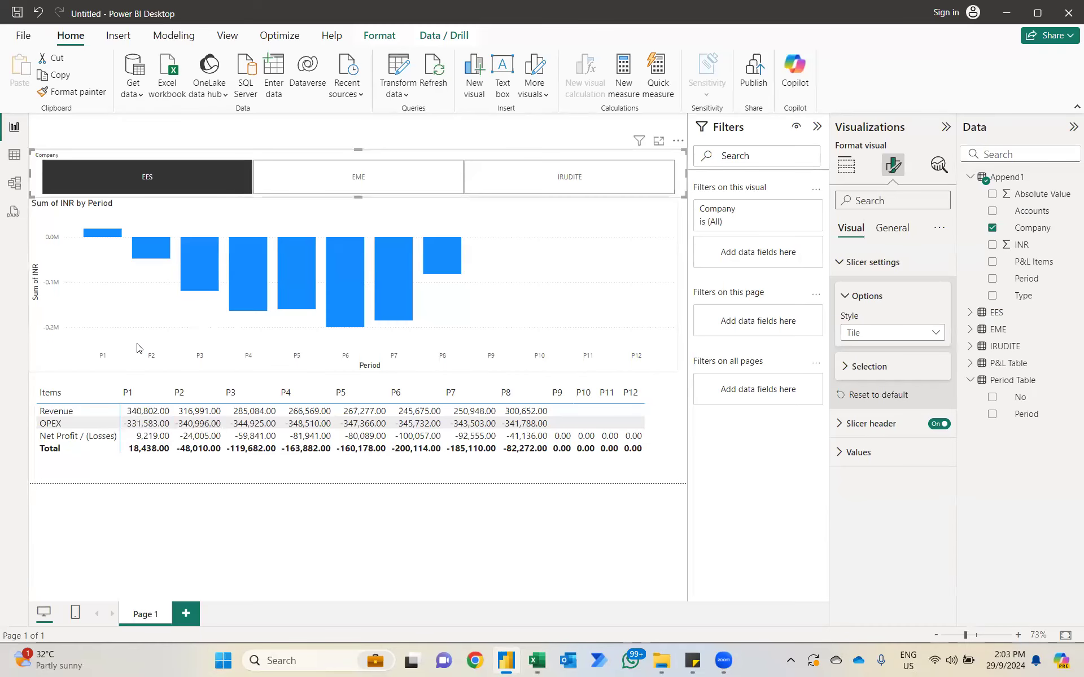
{"action": "left_click", "coordinate": [187, 613]}
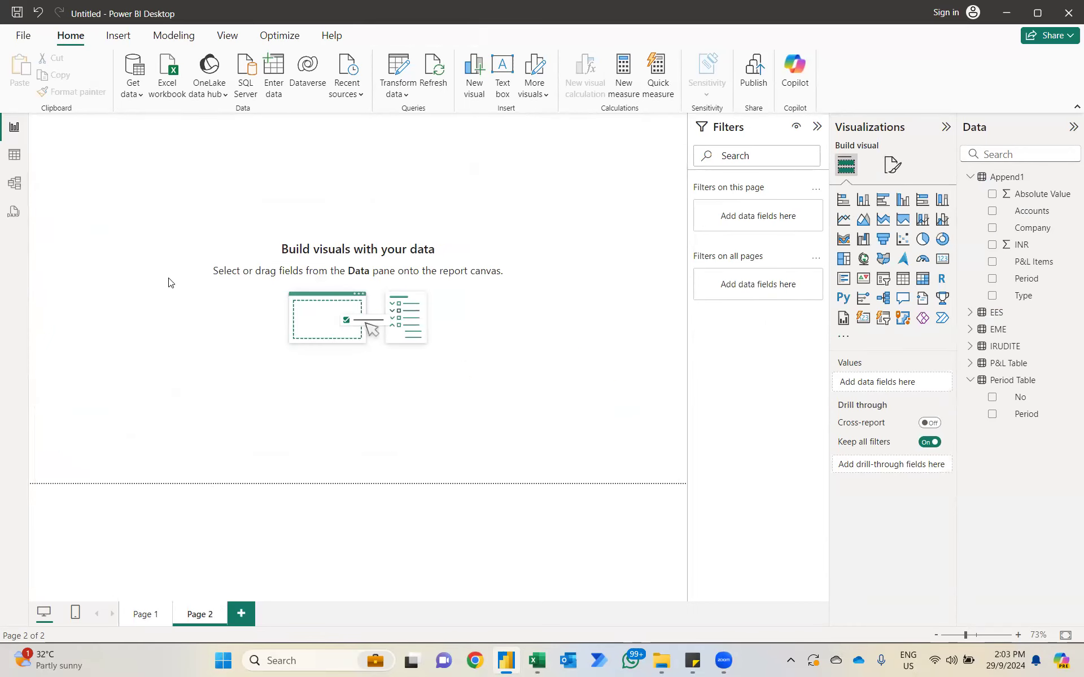
{"action": "left_click", "coordinate": [924, 279]}
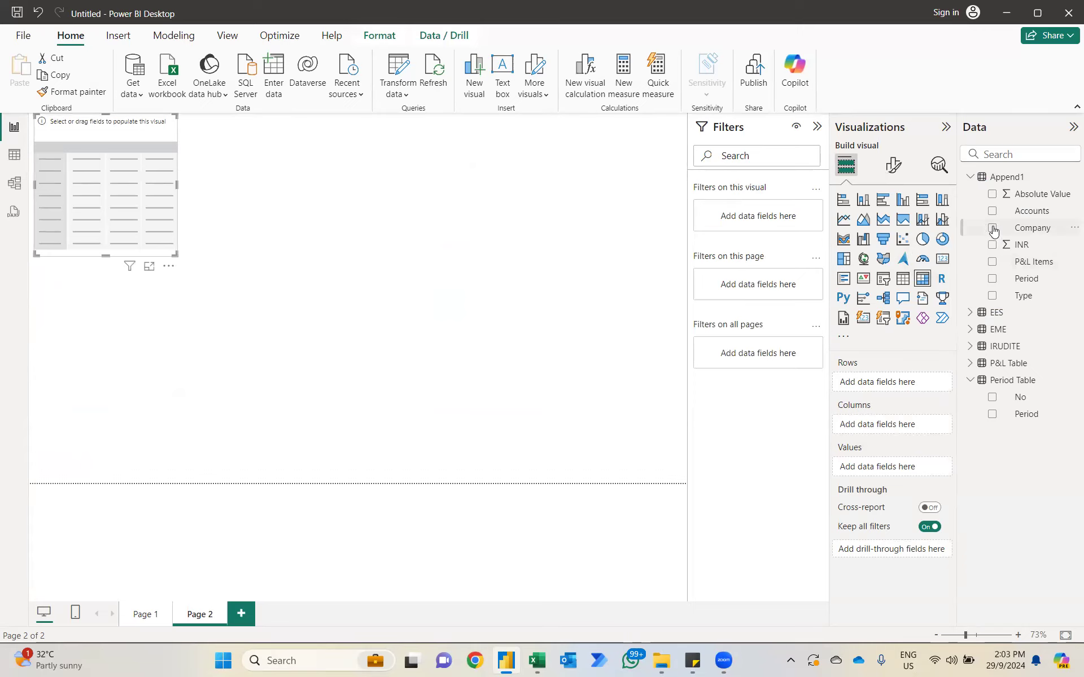
{"action": "left_click", "coordinate": [992, 228]}
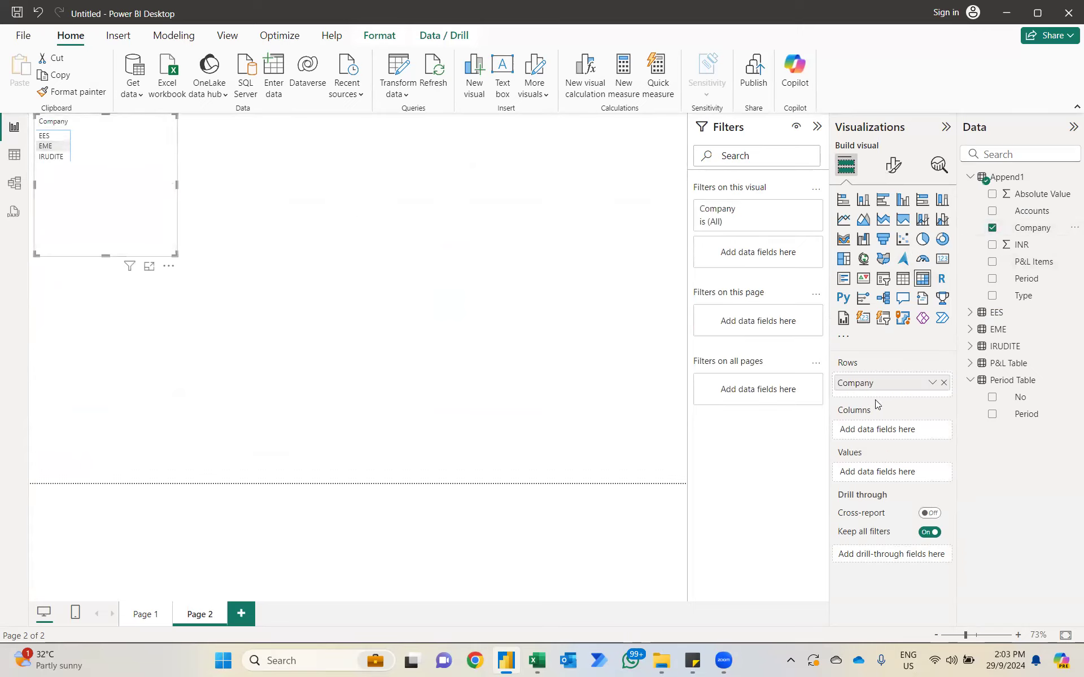
Step: Add P&L Table's Items below Company in the matrix rows and expand EES to its P&L items
{"action": "left_click", "coordinate": [970, 363]}
{"action": "left_click_drag", "start_coordinate": [1032, 389], "coordinate": [922, 395]}
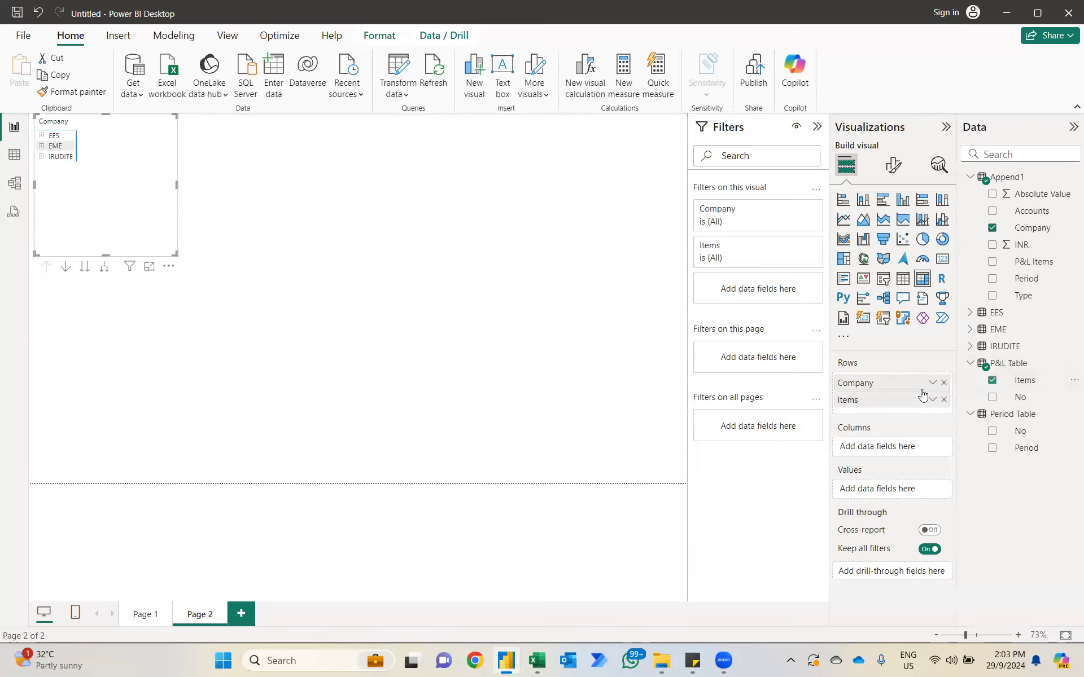
{"action": "left_click", "coordinate": [42, 136]}
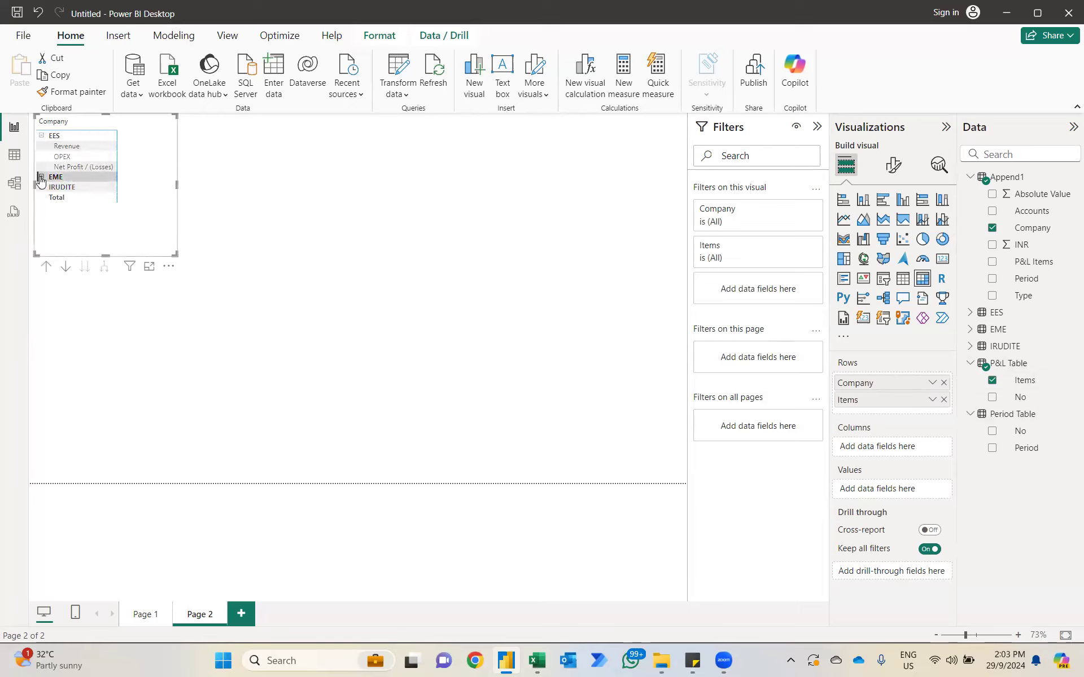
Step: Expand EME and IRUDITE to their P&L items, add Append1's INR as the matrix values and enlarge the matrix
{"action": "left_click", "coordinate": [40, 178]}
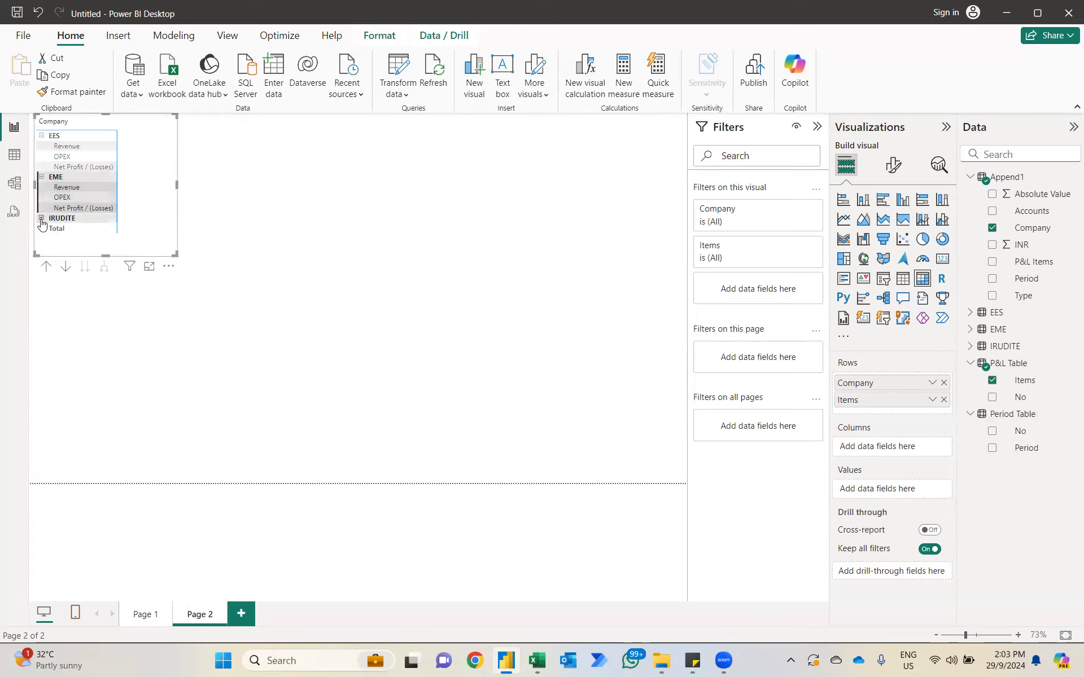
{"action": "left_click", "coordinate": [41, 219]}
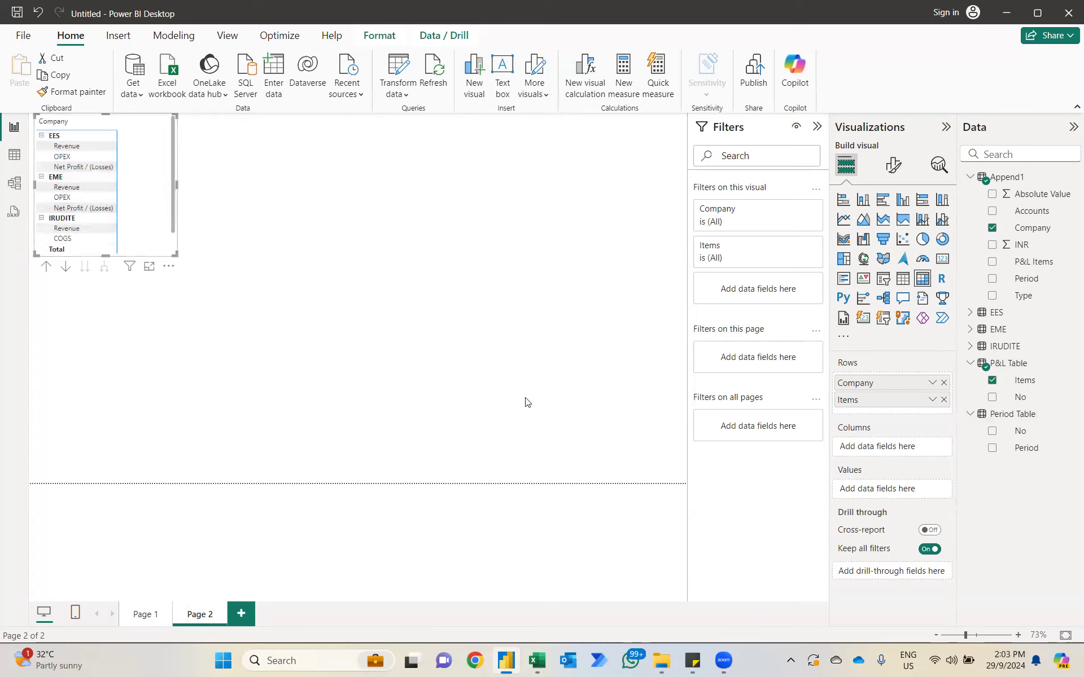
{"action": "left_click", "coordinate": [993, 247]}
{"action": "left_click_drag", "start_coordinate": [173, 253], "coordinate": [268, 330]}
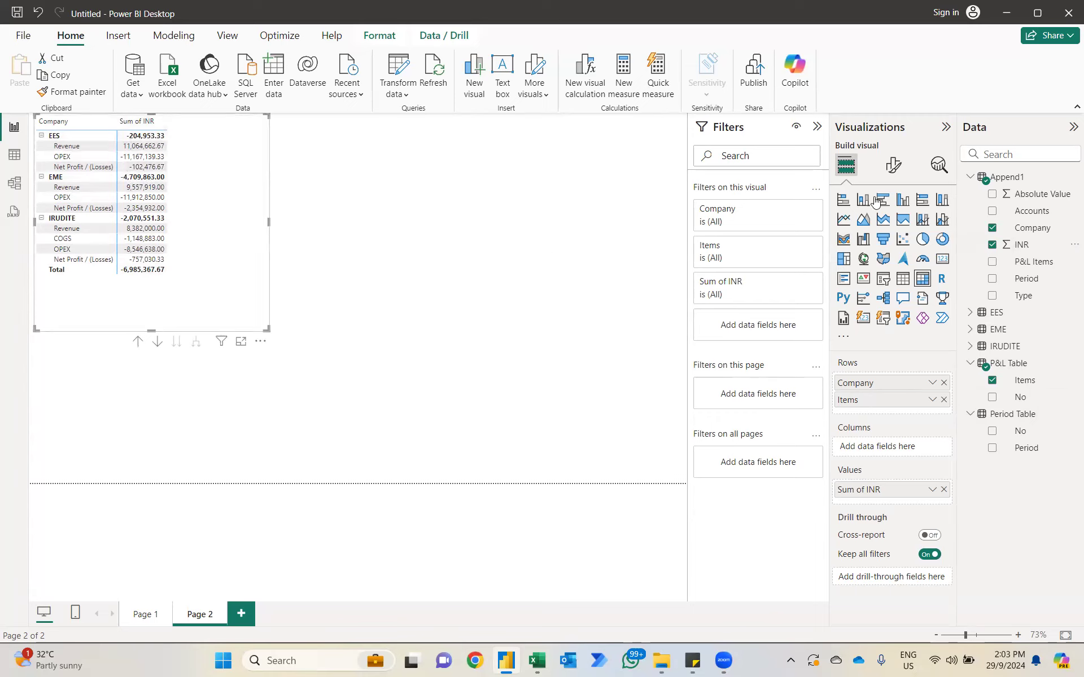
Step: Turn off the matrix's row subtotals and set its layout to Tabular
{"action": "left_click", "coordinate": [892, 167]}
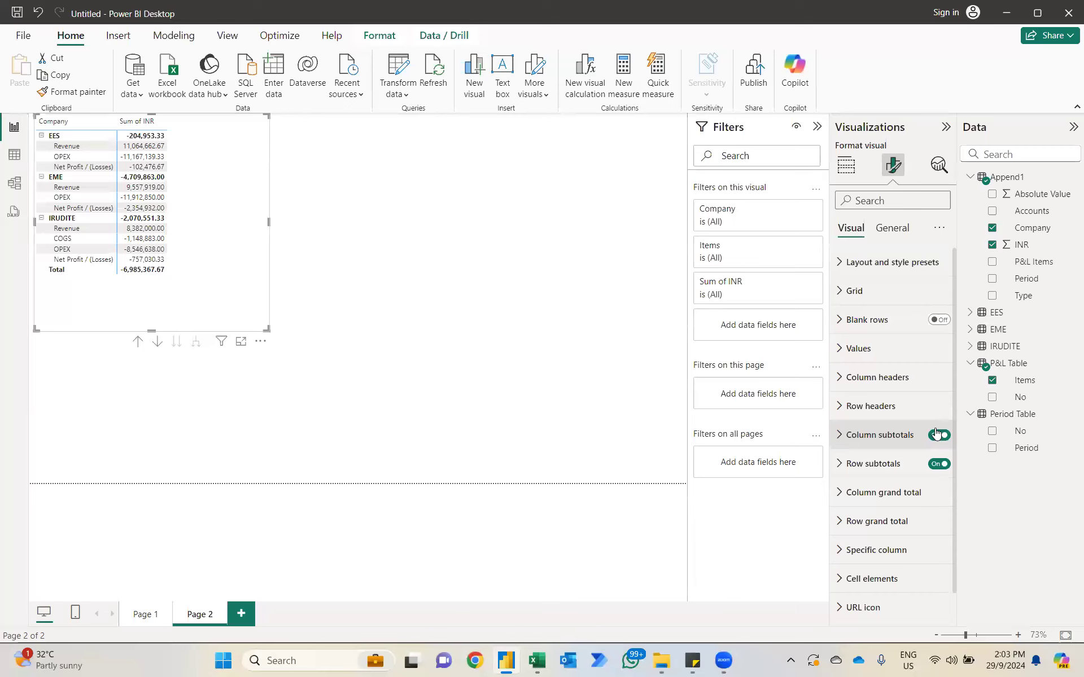
{"action": "left_click", "coordinate": [940, 464]}
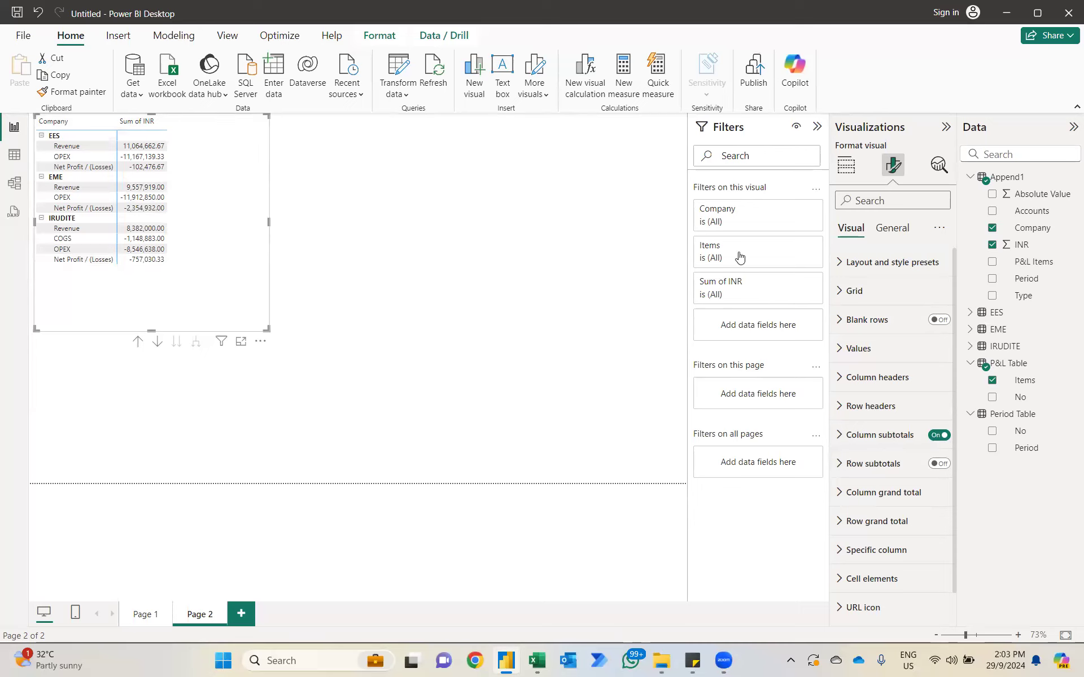
{"action": "left_click", "coordinate": [838, 260]}
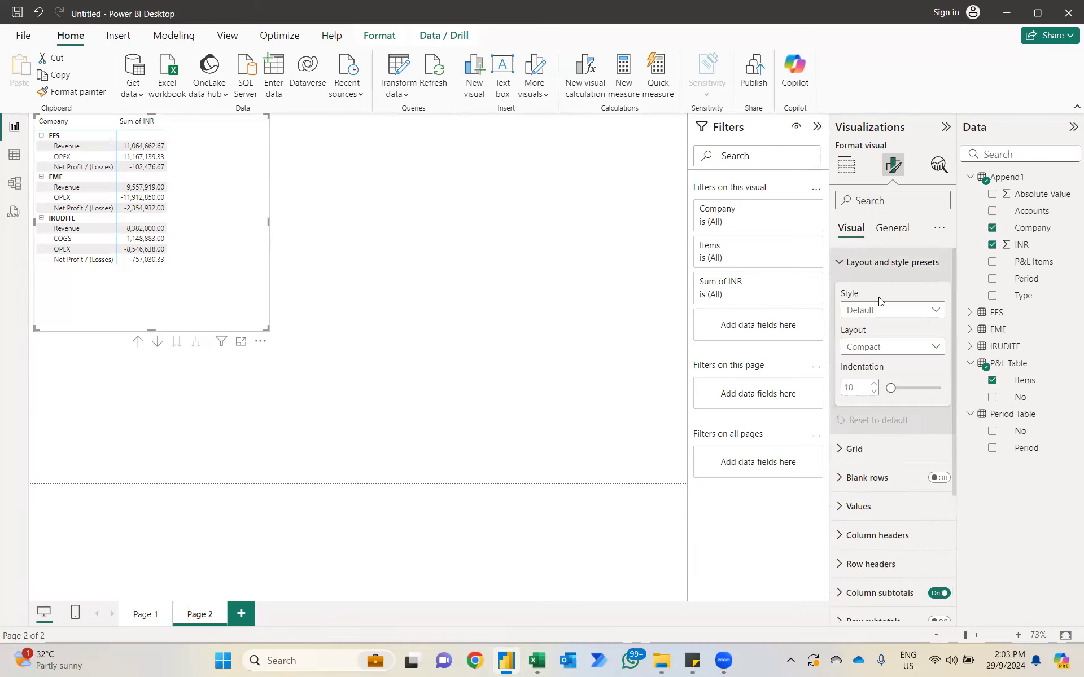
{"action": "left_click", "coordinate": [883, 347]}
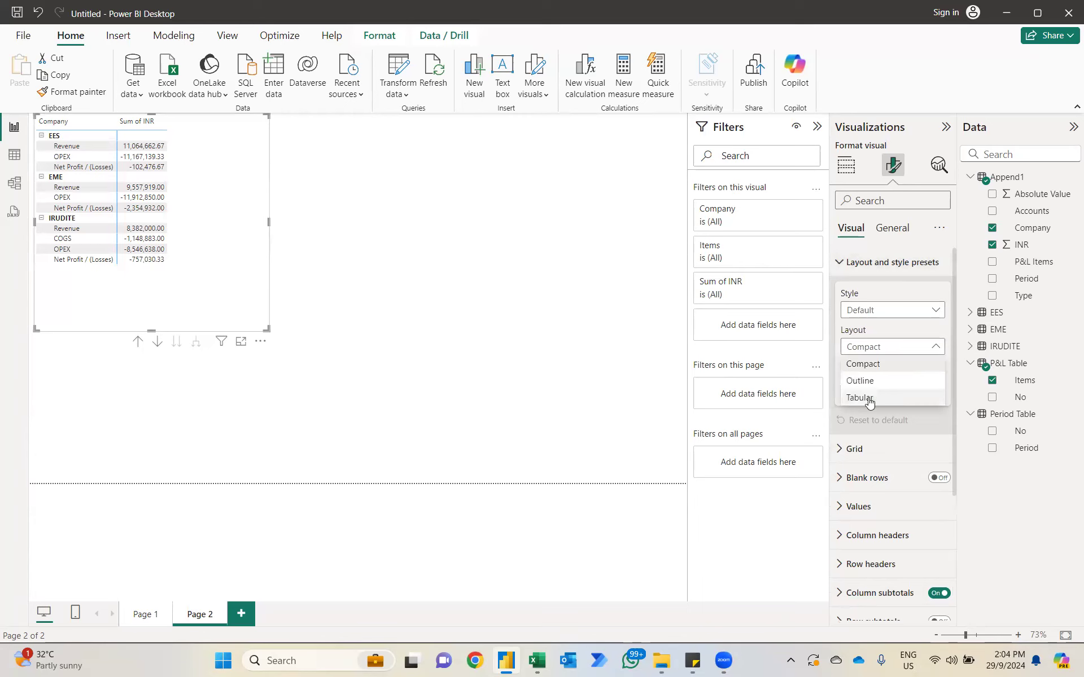
{"action": "left_click", "coordinate": [859, 398]}
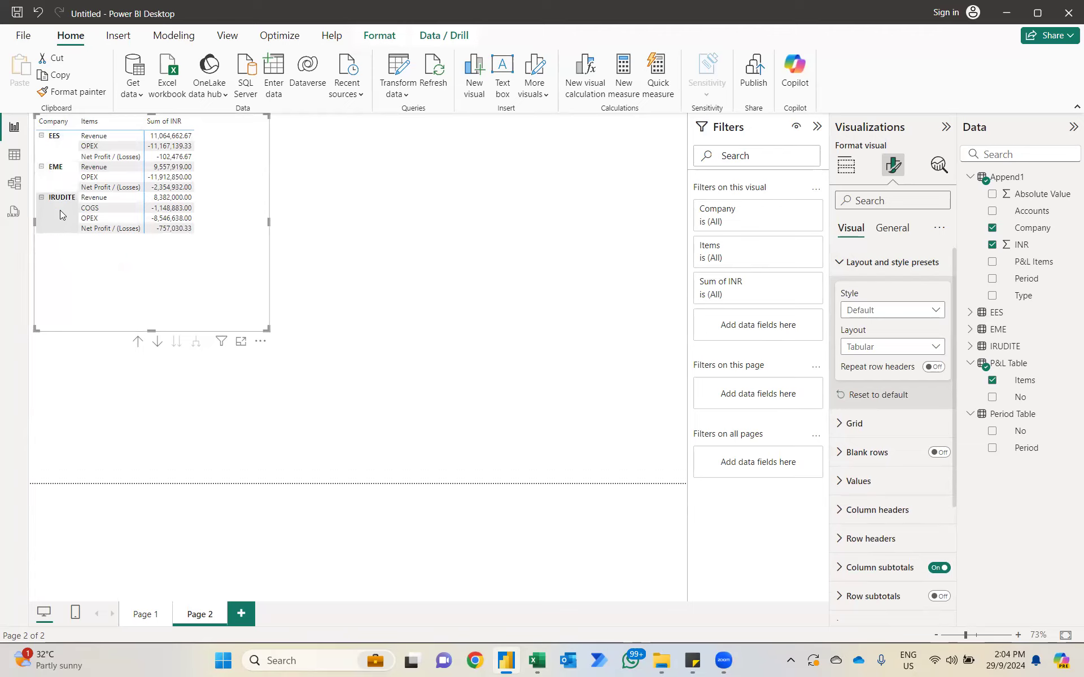
Step: Add Period Table's Period as the matrix columns, filter out the (Blank) period and widen the matrix across the page
{"action": "left_click", "coordinate": [847, 169]}
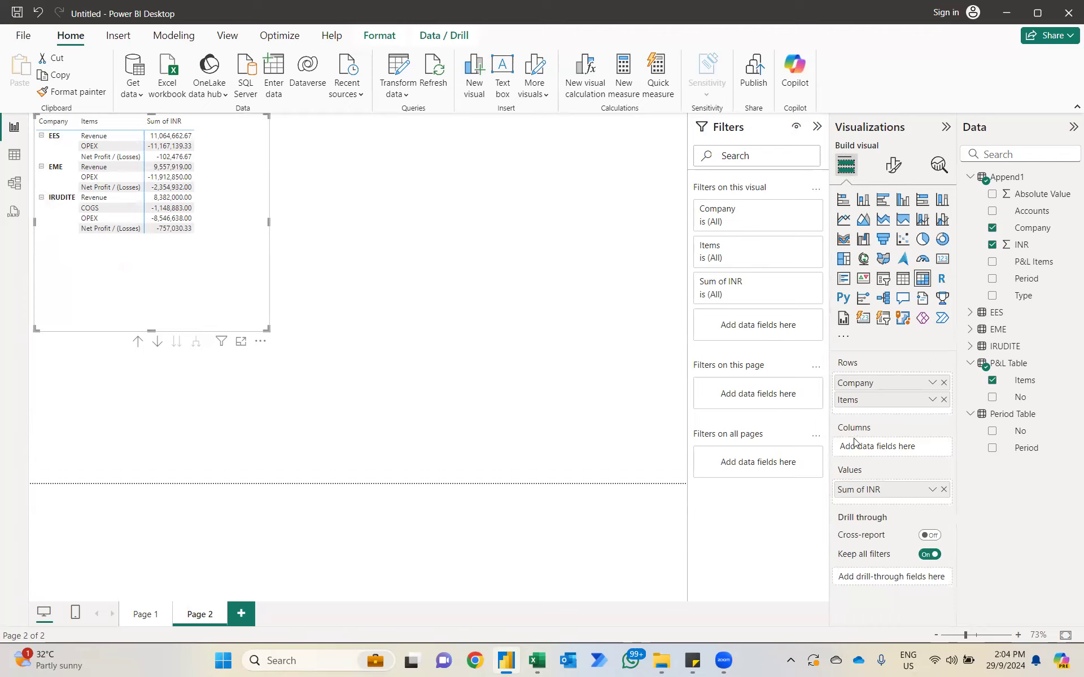
{"action": "left_click_drag", "start_coordinate": [1028, 451], "coordinate": [901, 446]}
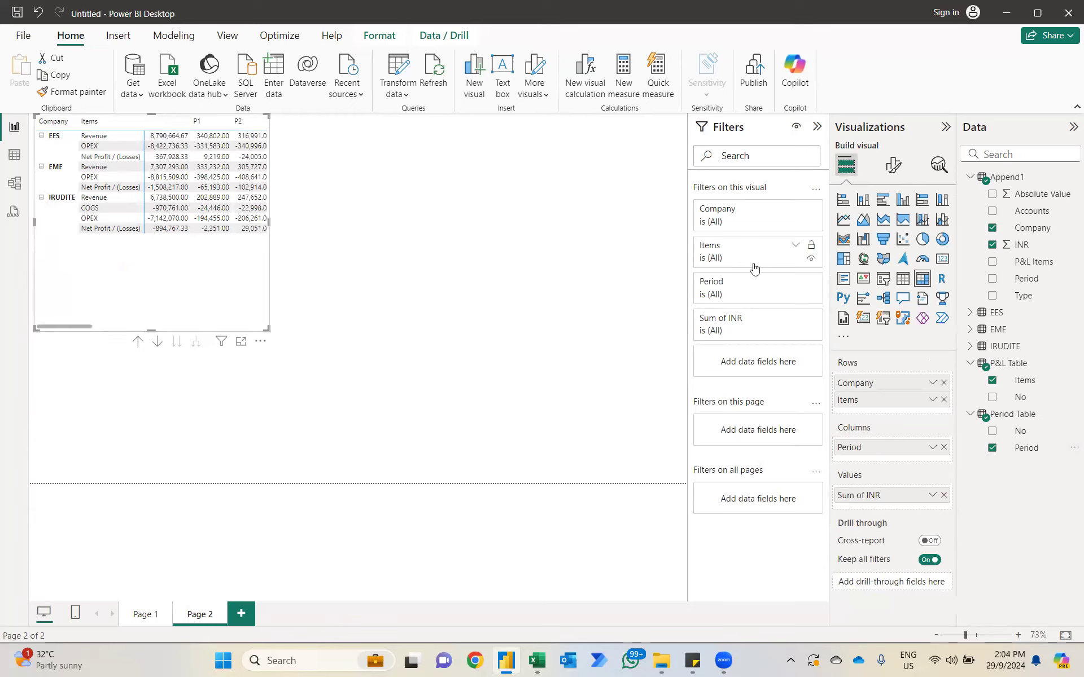
{"action": "left_click", "coordinate": [795, 282]}
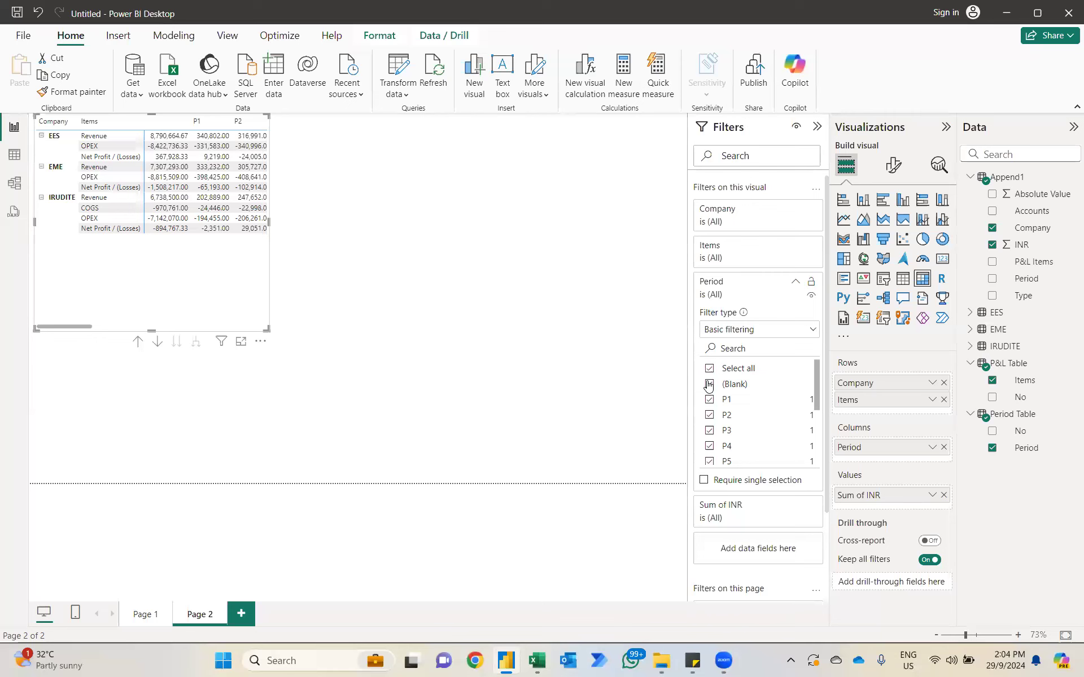
{"action": "left_click", "coordinate": [709, 384]}
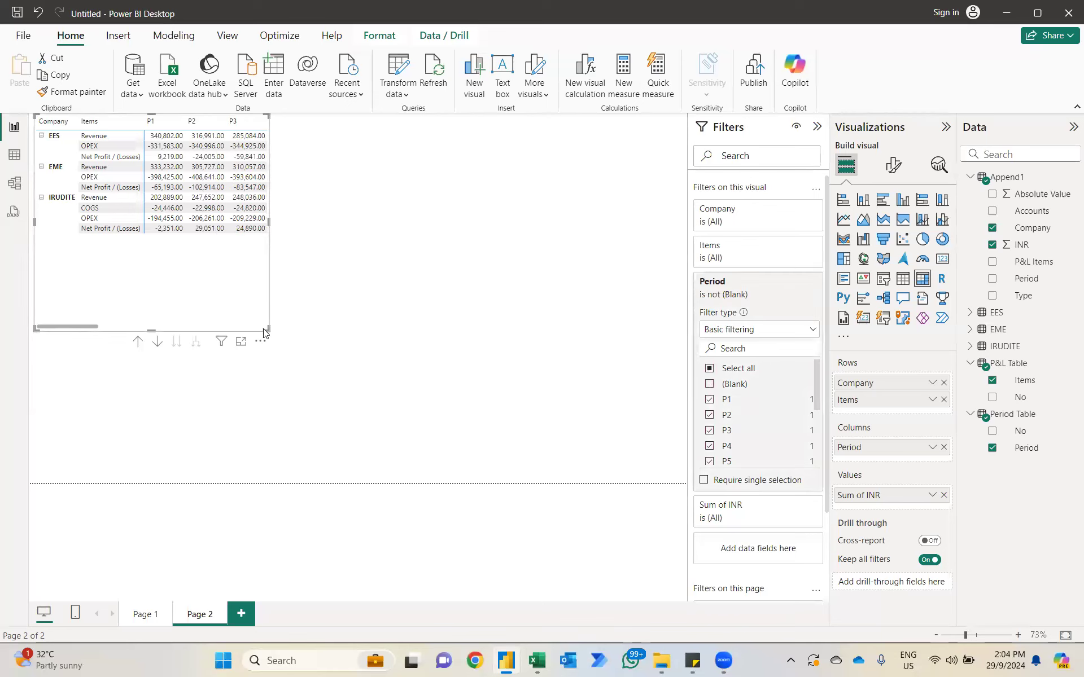
{"action": "left_click_drag", "start_coordinate": [265, 333], "coordinate": [683, 417]}
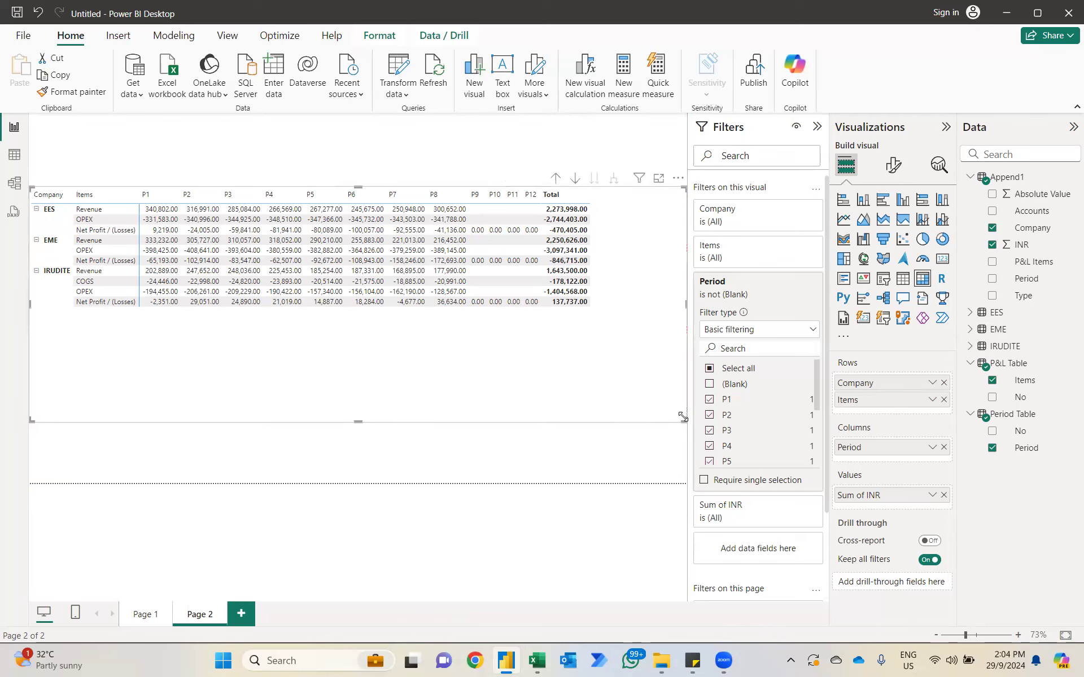
Step: Set the font size of the matrix's values and column headers to 15
{"action": "left_click", "coordinate": [893, 165]}
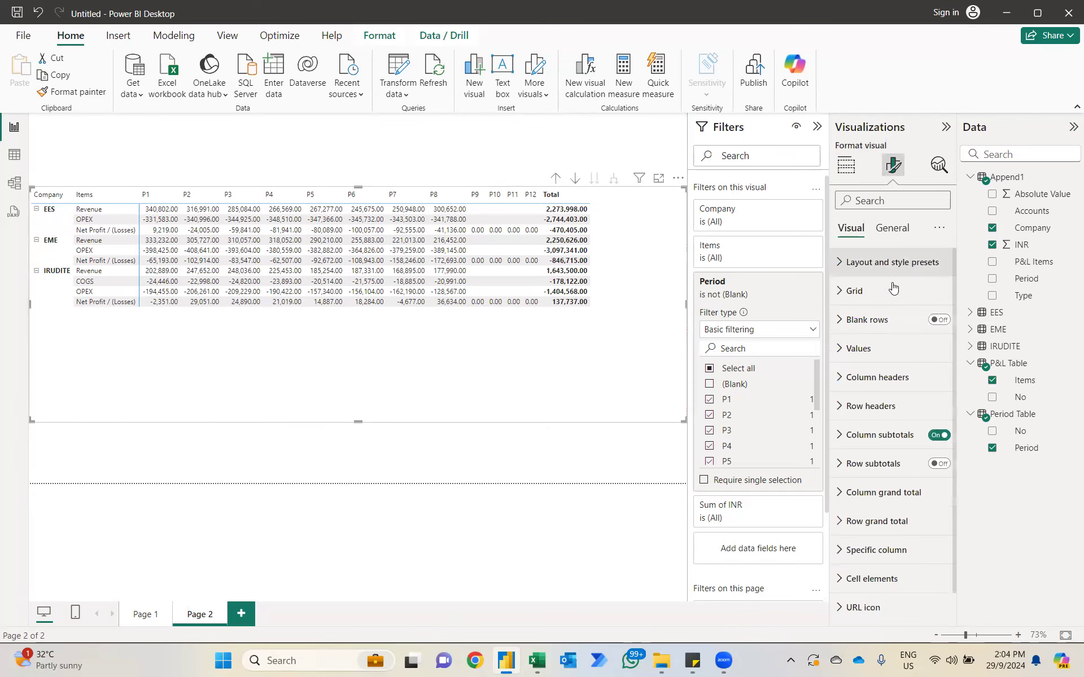
{"action": "left_click", "coordinate": [853, 349]}
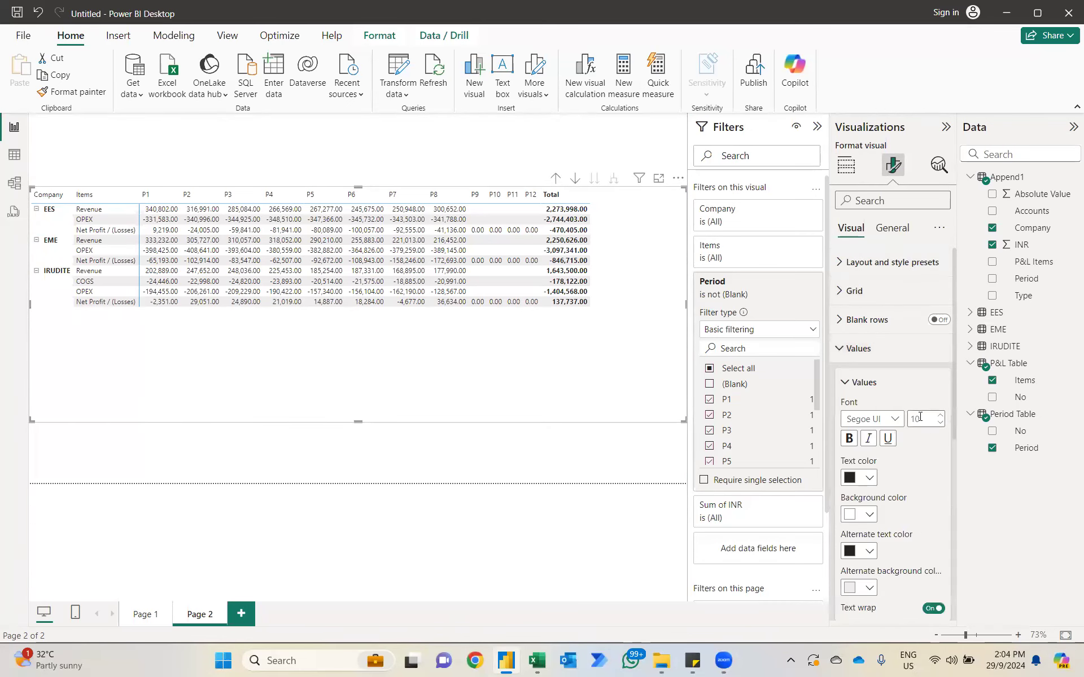
{"action": "type", "text": "15"}
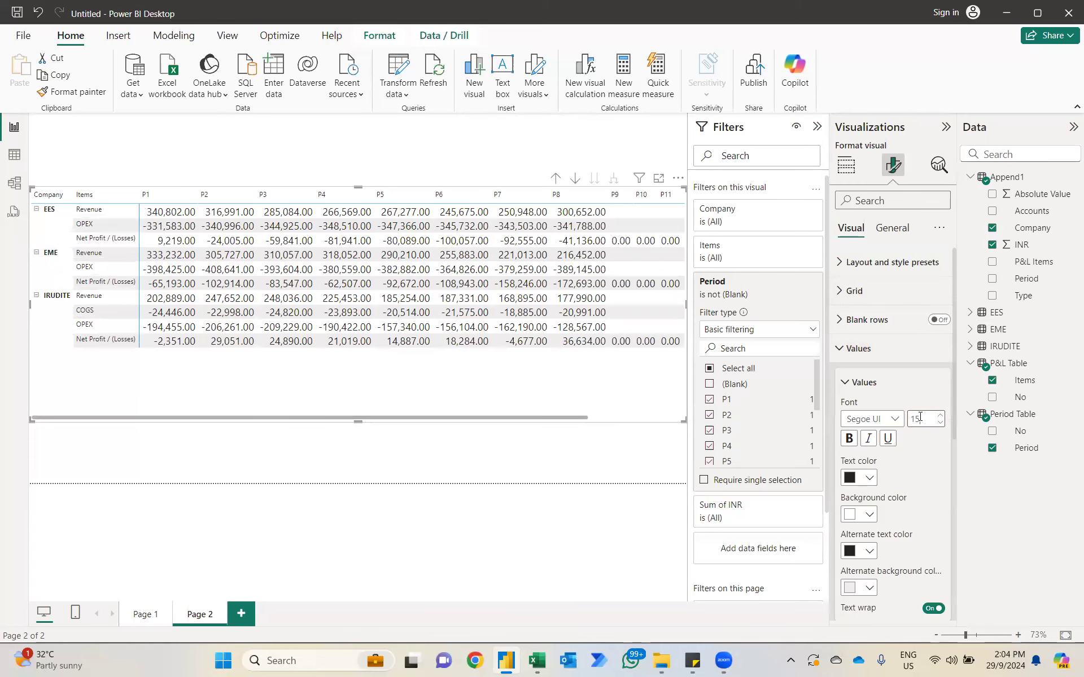
{"action": "left_click", "coordinate": [849, 383]}
{"action": "left_click", "coordinate": [872, 473]}
{"action": "left_click", "coordinate": [927, 539]}
{"action": "type", "text": "15"}
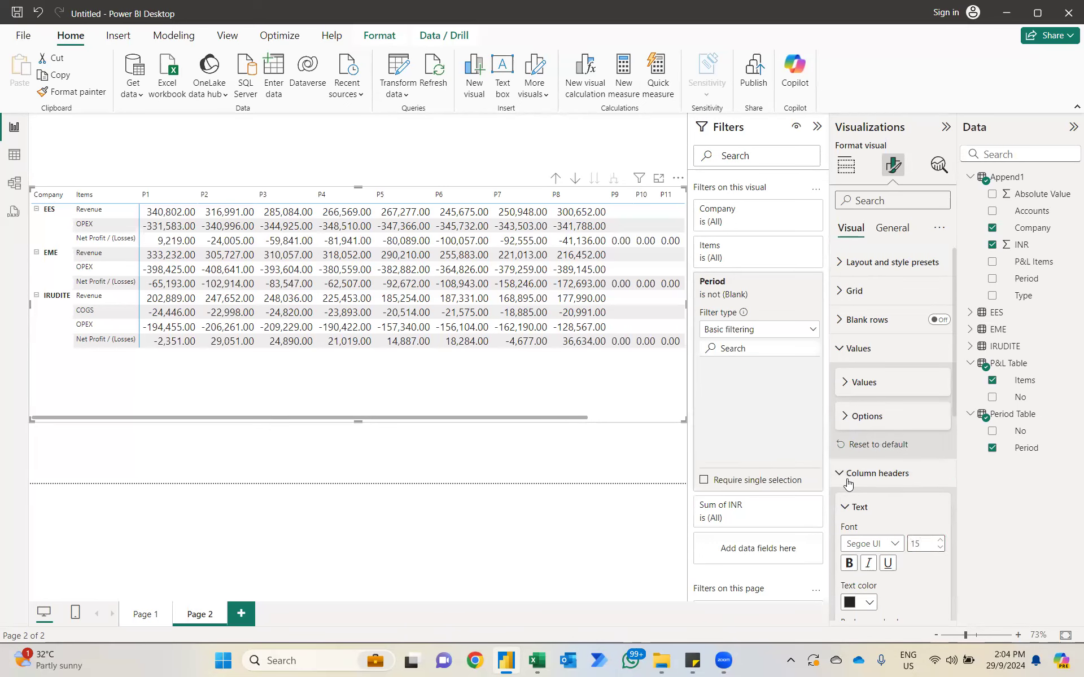
{"action": "left_click", "coordinate": [842, 474]}
{"action": "left_click", "coordinate": [839, 508]}
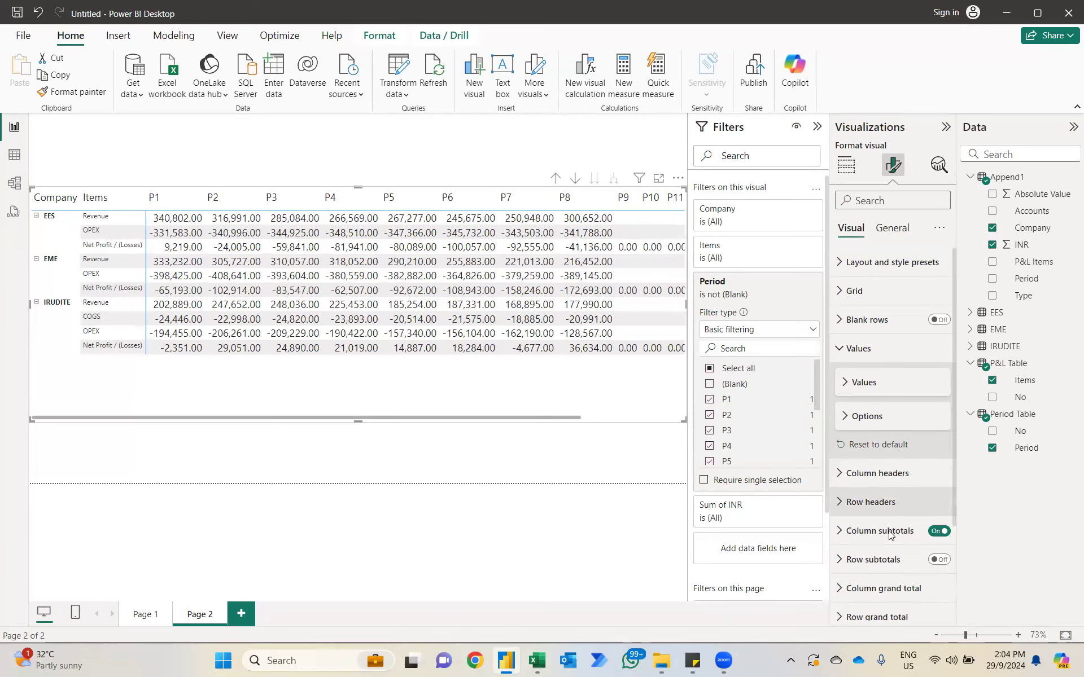
Step: Set the matrix's row header font size to 15 and fit the matrix at the page's upper edge
{"action": "left_click", "coordinate": [927, 572]}
{"action": "type", "text": "15"}
{"action": "key", "text": "Return"}
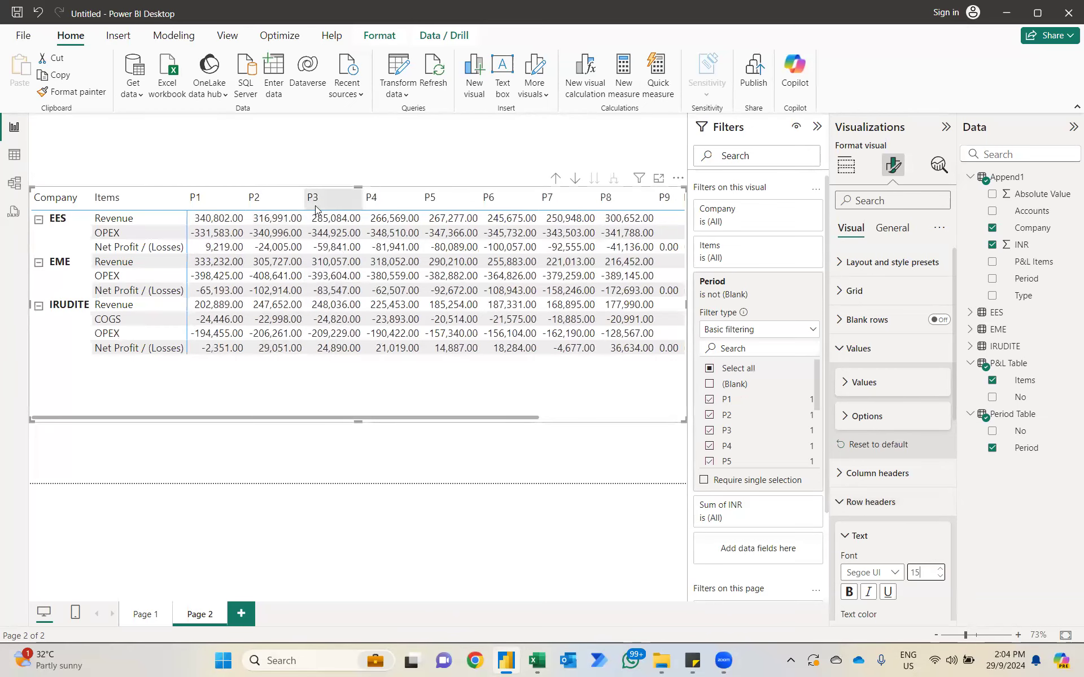
{"action": "left_click_drag", "start_coordinate": [329, 382], "coordinate": [372, 293]}
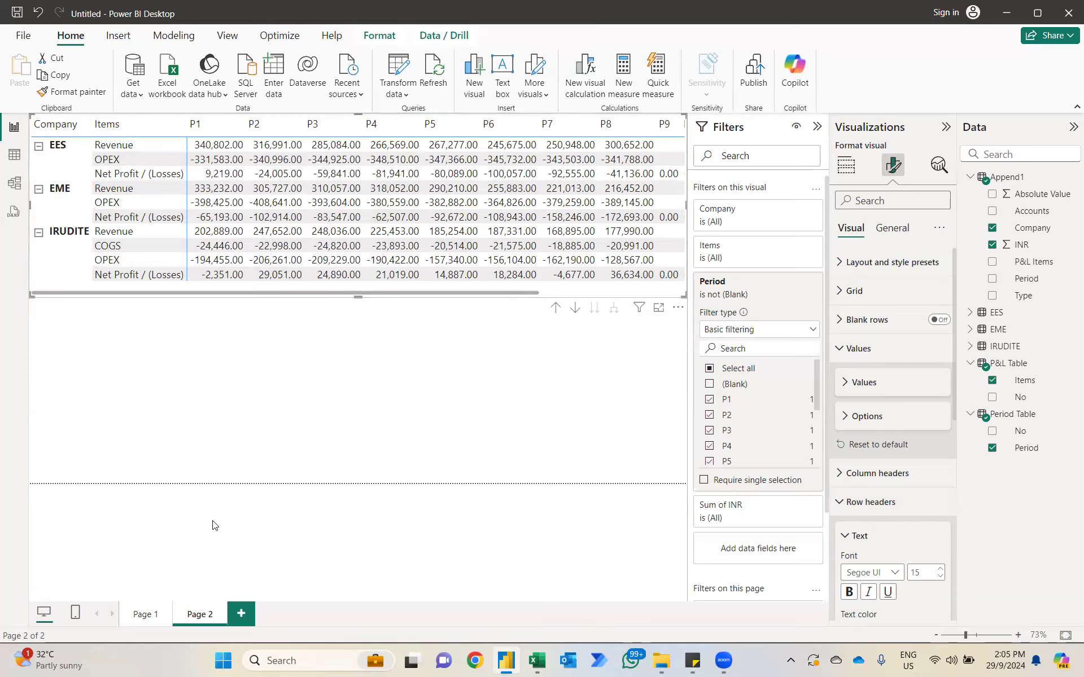
Step: Clear the company selection in Page 1's slicer and return to Page 2
{"action": "left_click", "coordinate": [145, 615]}
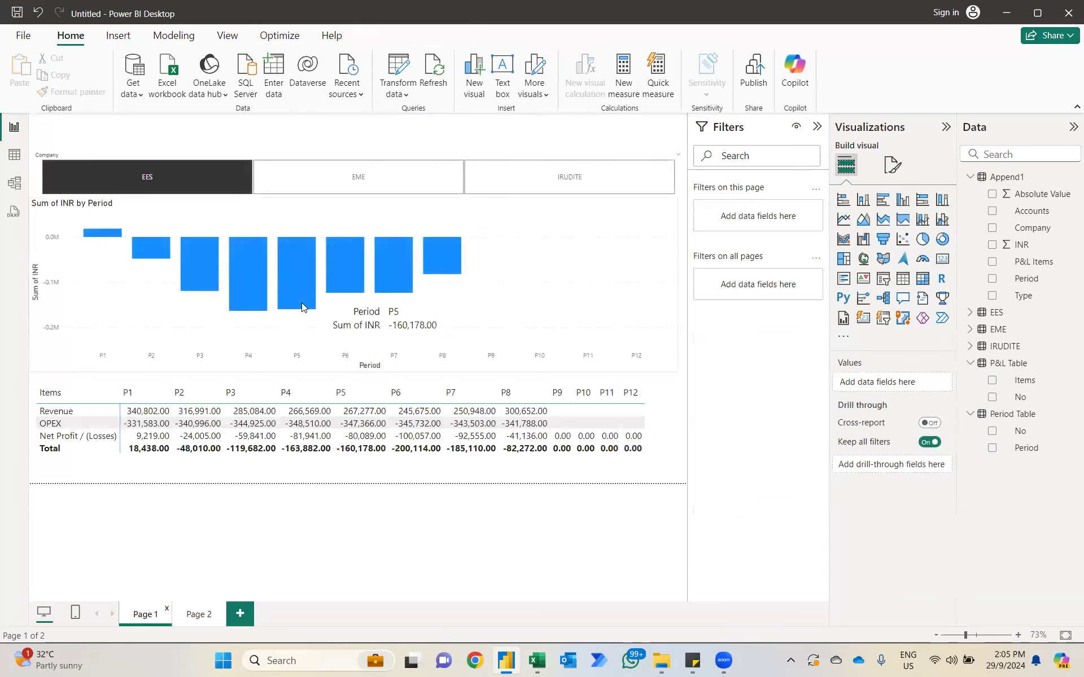
{"action": "left_click", "coordinate": [668, 157]}
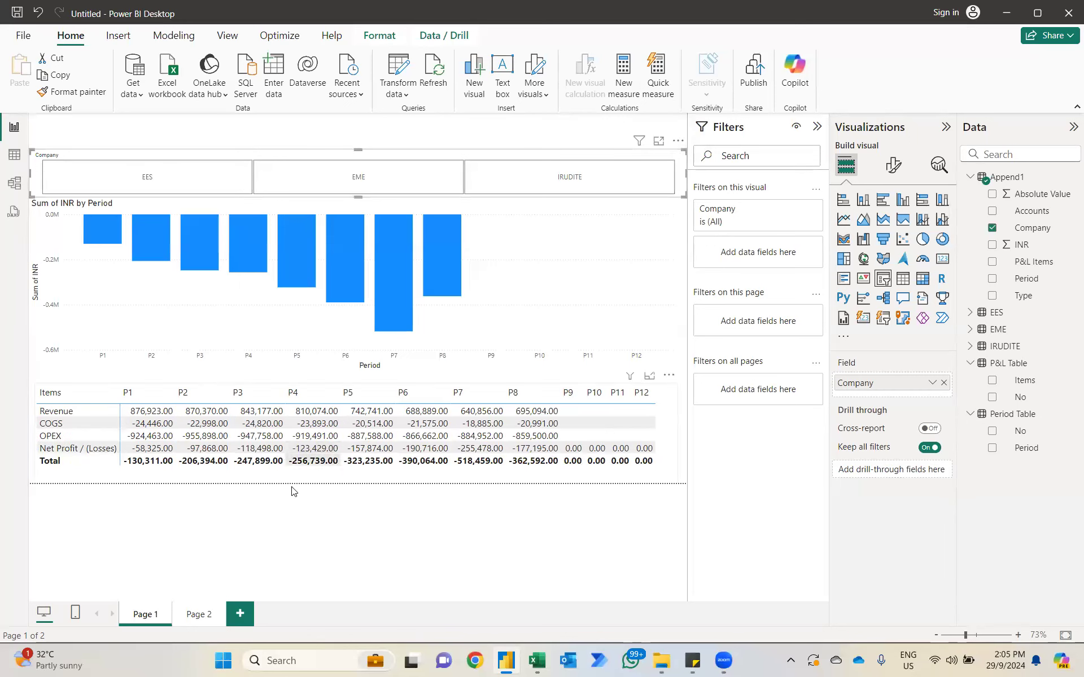
{"action": "left_click", "coordinate": [201, 615]}
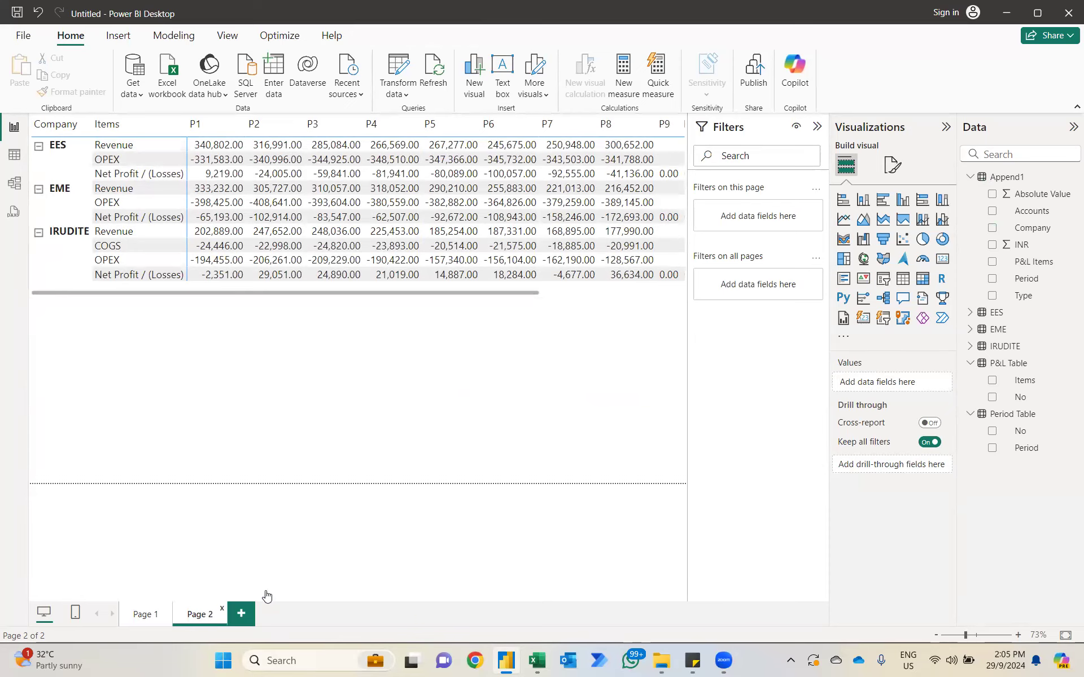
Step: Add a third report page with an enlarged clustered bar chart of Append1's Absolute Value by Accounts
{"action": "left_click", "coordinate": [244, 615]}
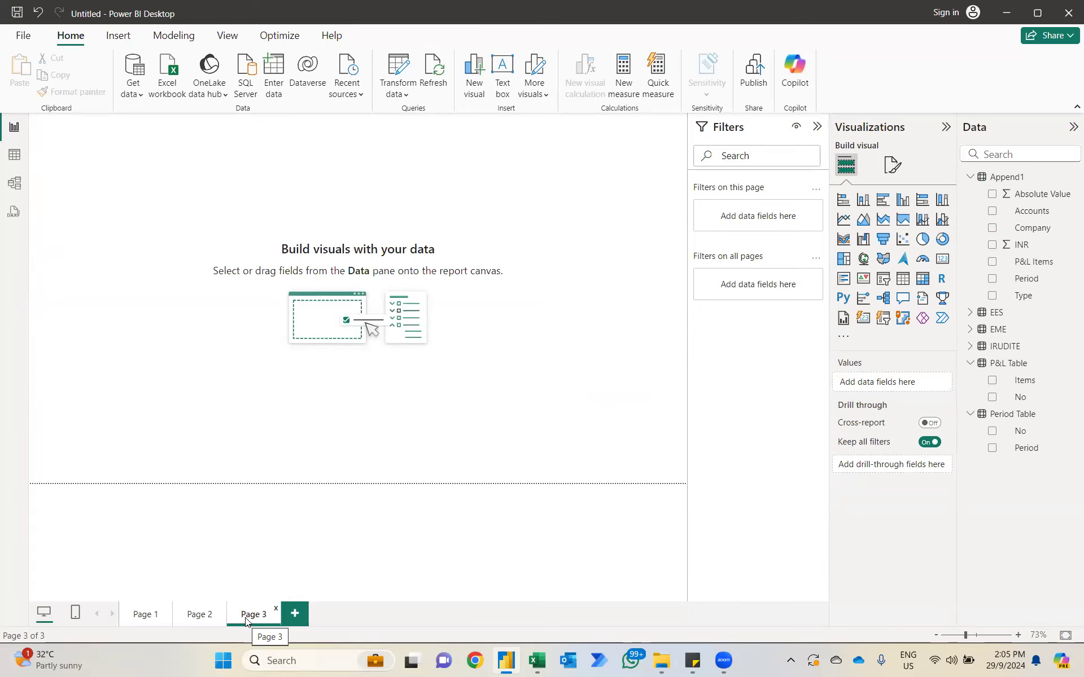
{"action": "left_click", "coordinate": [883, 200]}
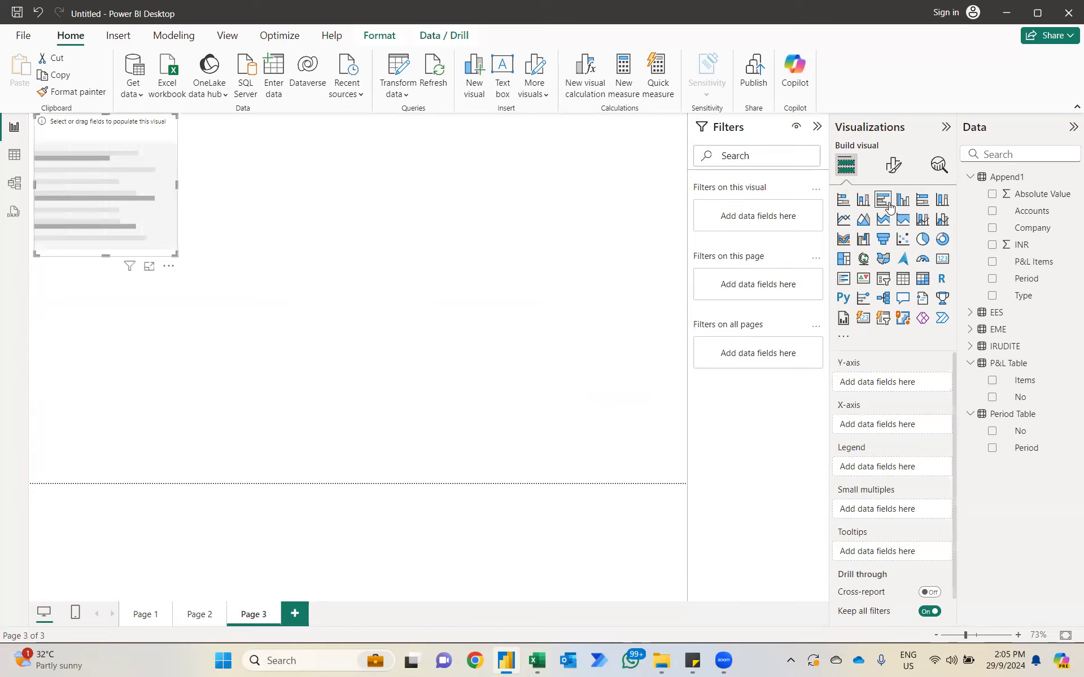
{"action": "left_click", "coordinate": [993, 213]}
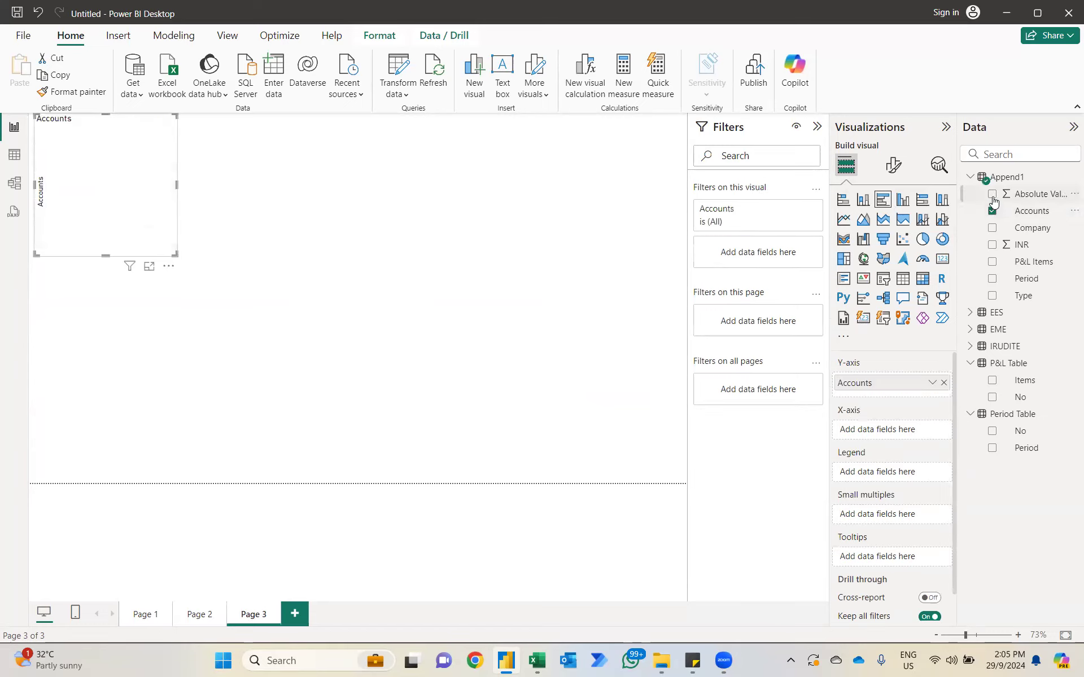
{"action": "left_click", "coordinate": [993, 197]}
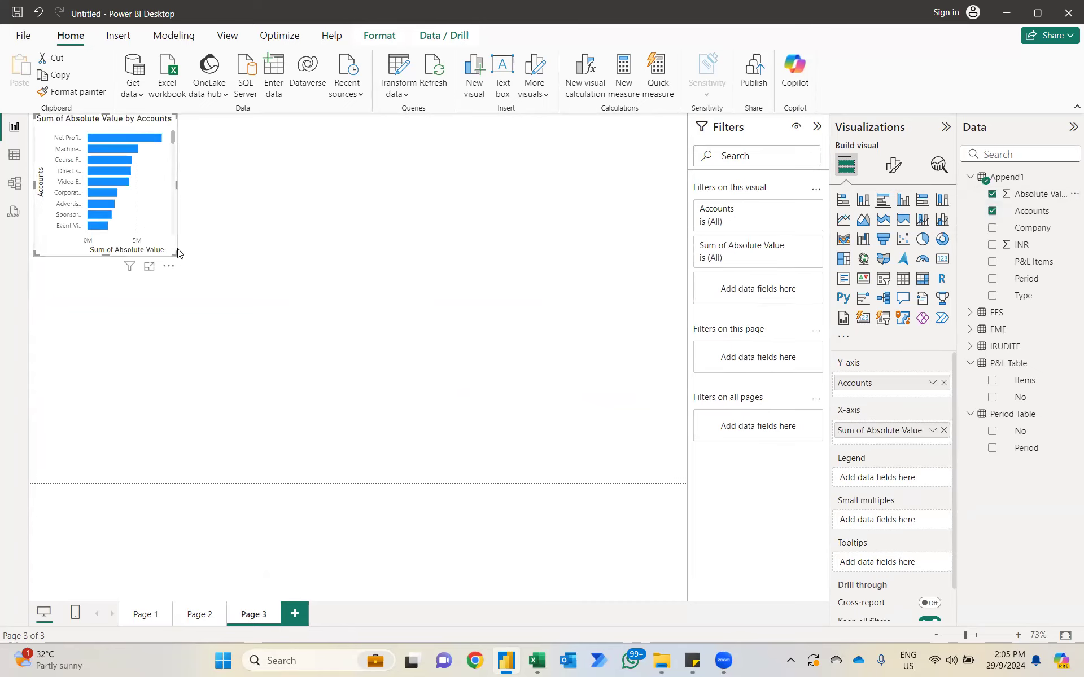
{"action": "left_click_drag", "start_coordinate": [177, 252], "coordinate": [241, 448]}
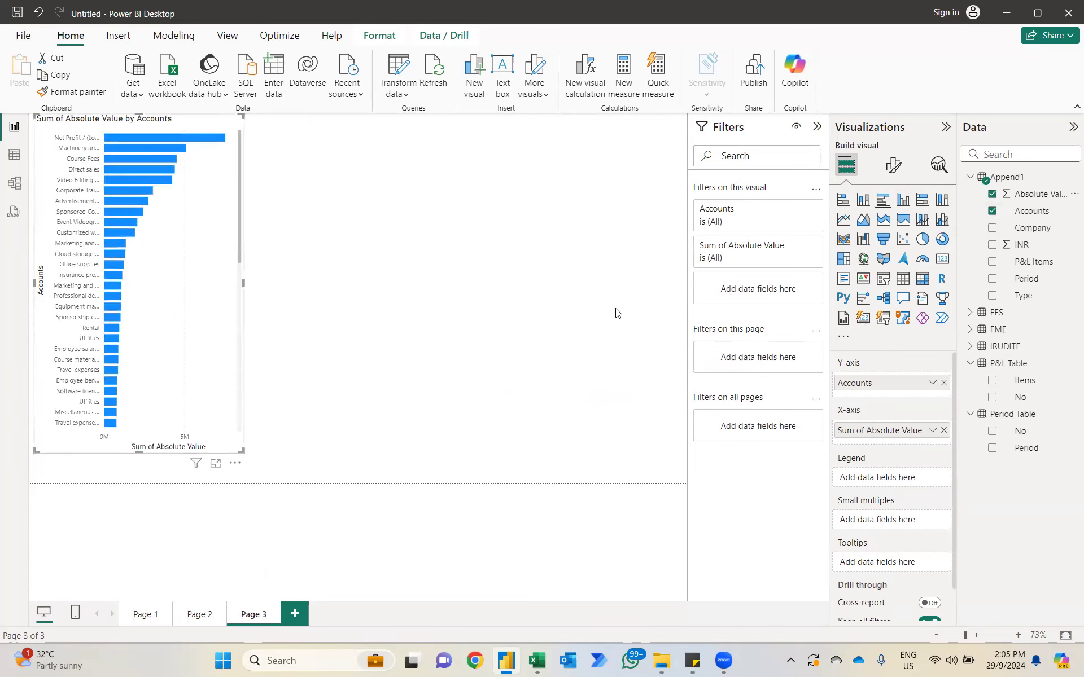
Step: Filter the bar chart by Append1's P&L Items, excluding Net Profit / (Losses) and Revenue
{"action": "left_click_drag", "start_coordinate": [1024, 263], "coordinate": [779, 289]}
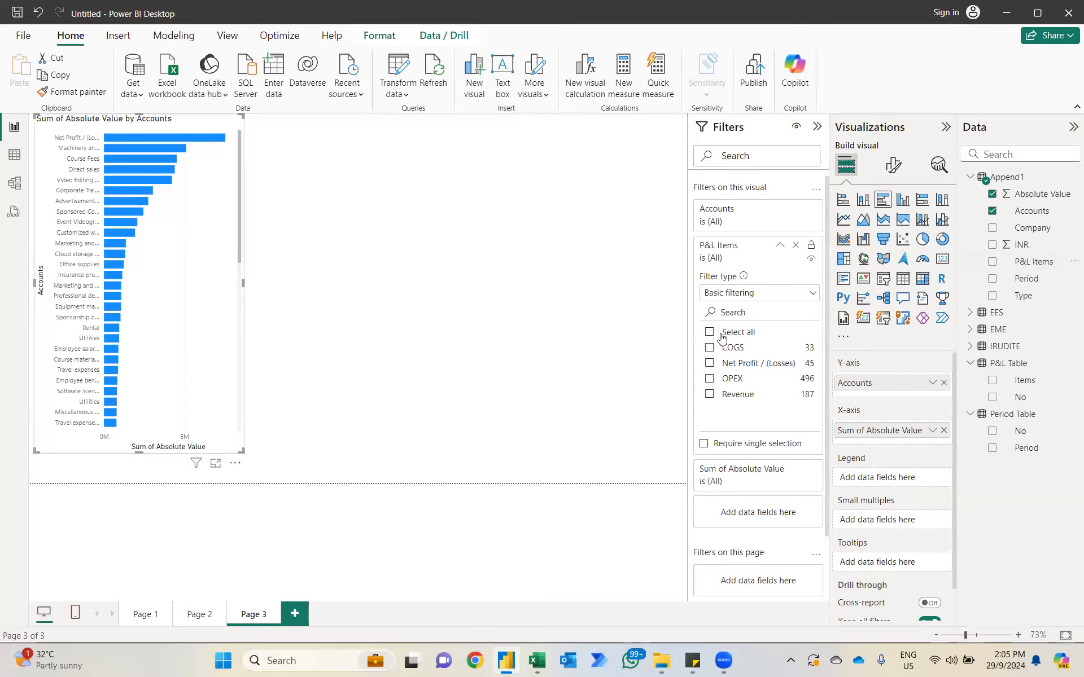
{"action": "left_click", "coordinate": [709, 364]}
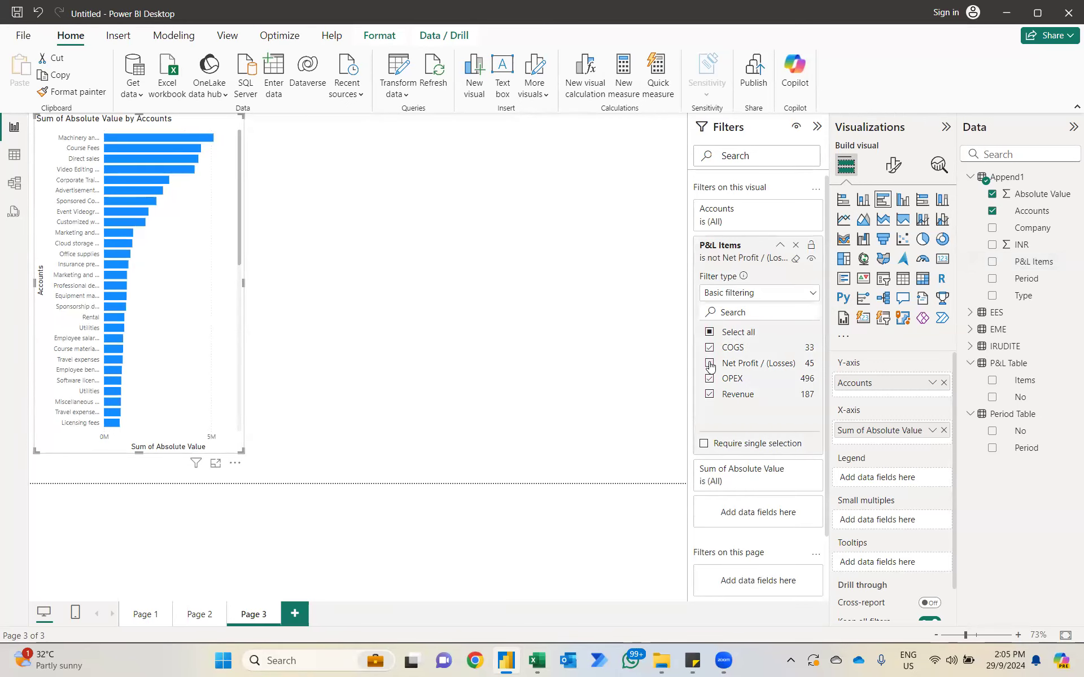
{"action": "left_click", "coordinate": [709, 396]}
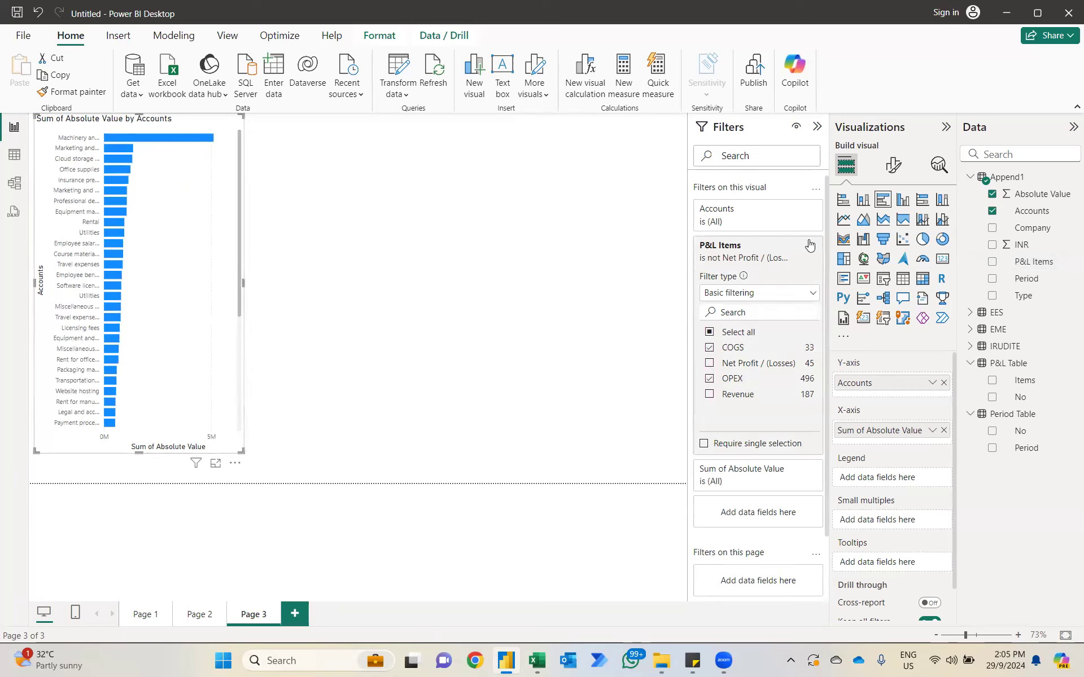
{"action": "left_click", "coordinate": [781, 245]}
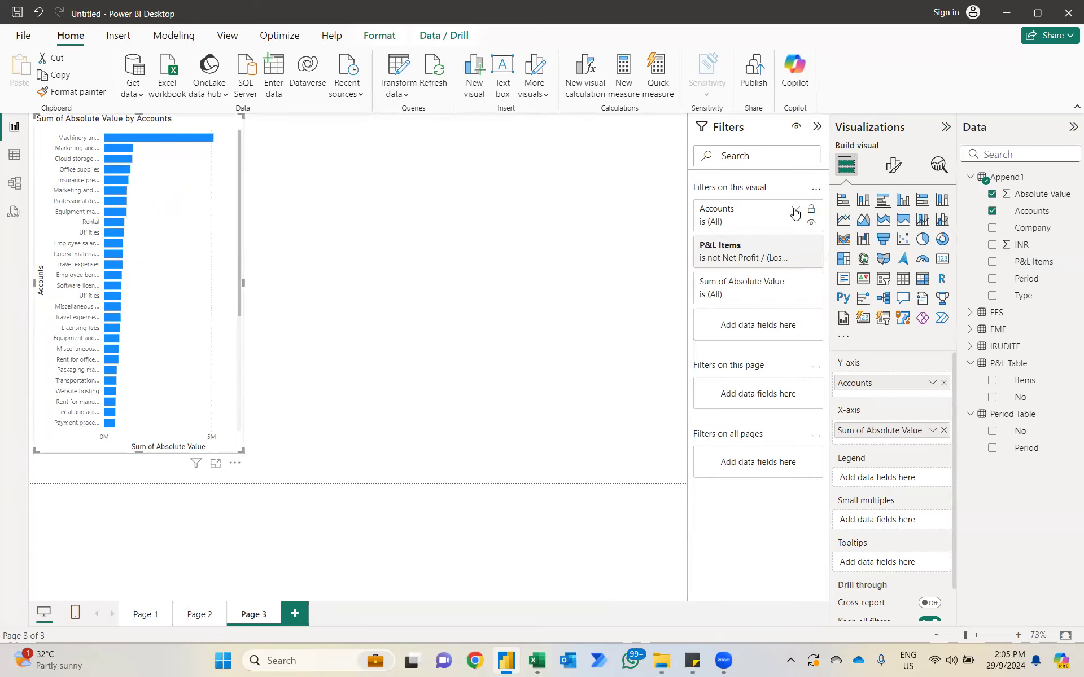
Step: Filter the bar chart's Accounts to the top 10 by Append1's Absolute Value
{"action": "left_click", "coordinate": [795, 211]}
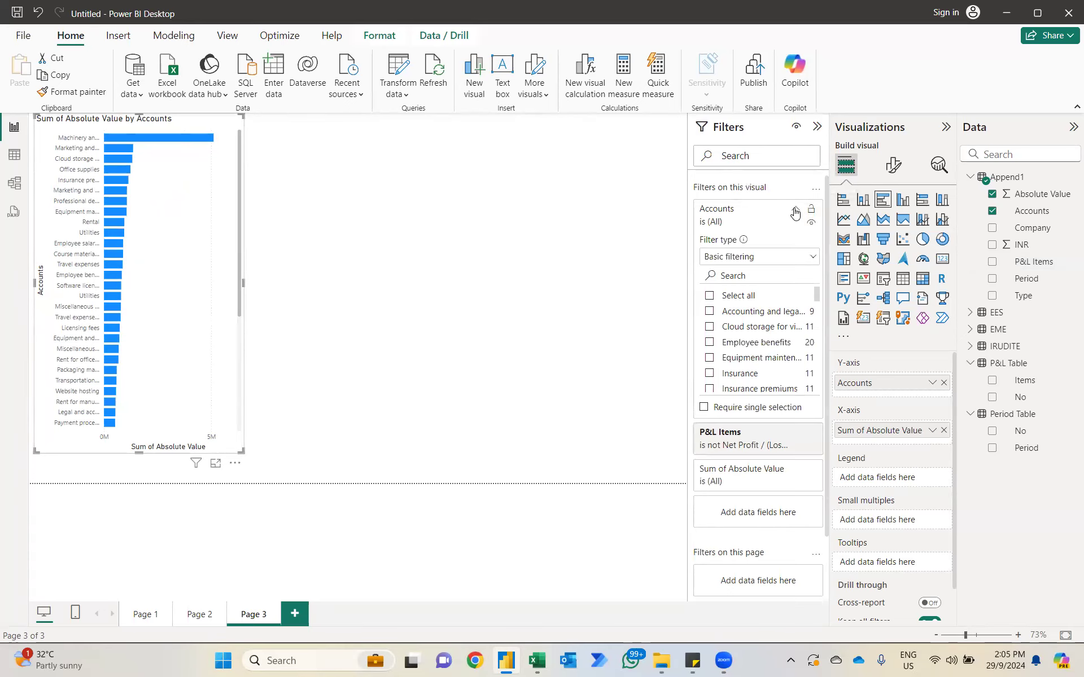
{"action": "left_click", "coordinate": [794, 259]}
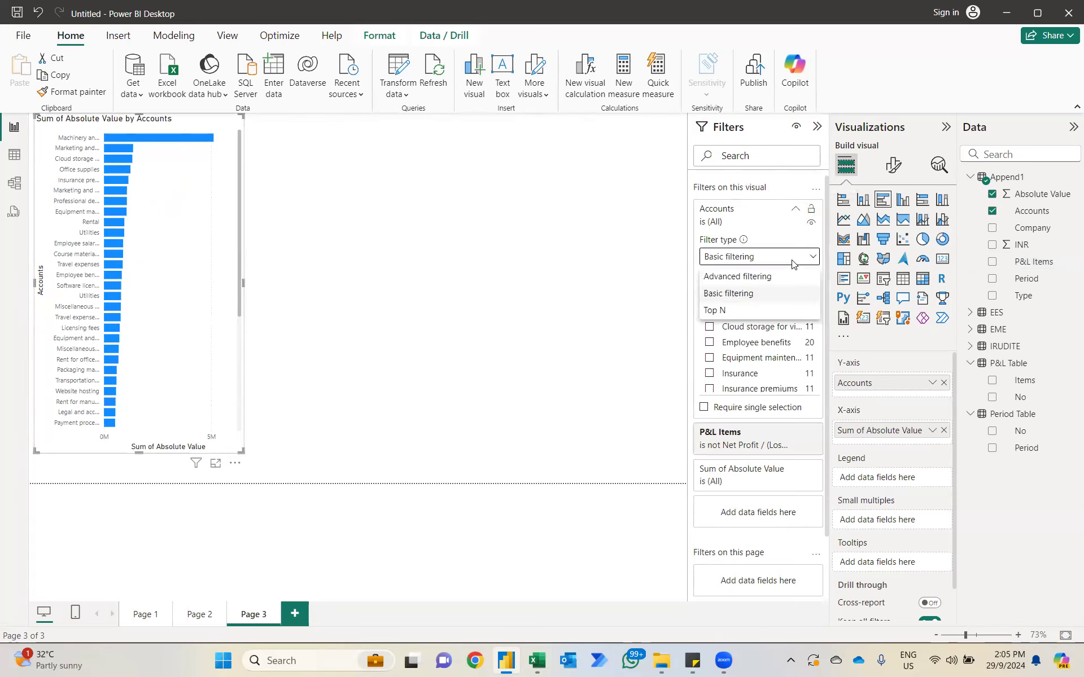
{"action": "left_click", "coordinate": [714, 311]}
{"action": "left_click_drag", "start_coordinate": [1034, 195], "coordinate": [773, 331]}
{"action": "left_click", "coordinate": [782, 294]}
{"action": "type", "text": "10"}
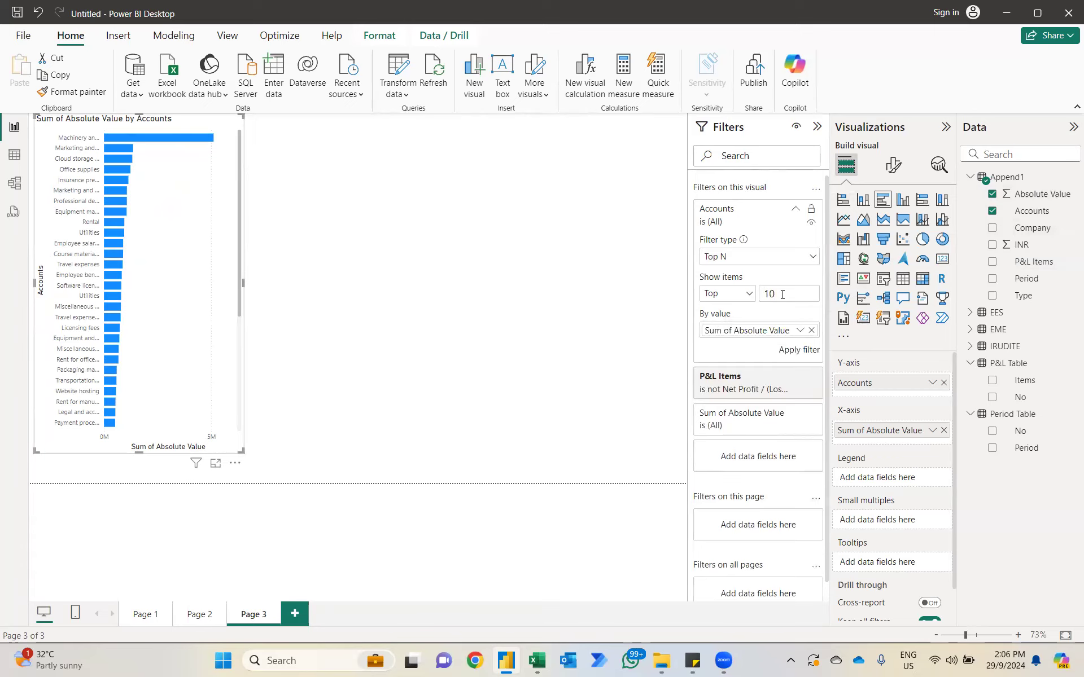
{"action": "left_click", "coordinate": [799, 350]}
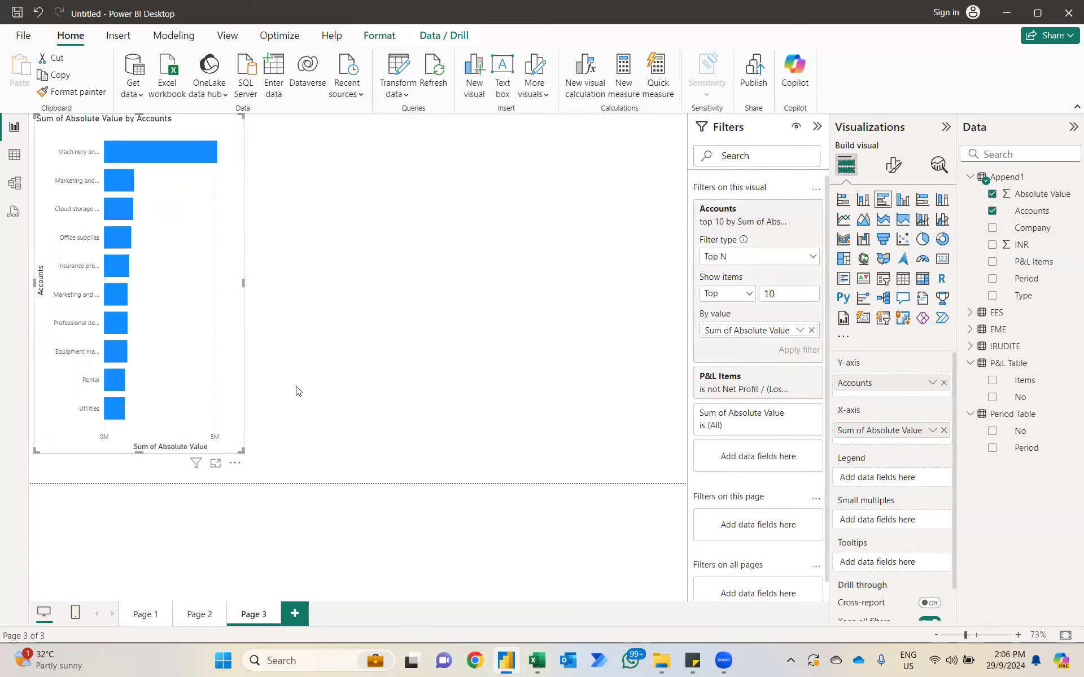
Step: Widen the bar chart to about two thirds of the page, extend it to the page's lower edge and leave space above it
{"action": "left_click_drag", "start_coordinate": [242, 451], "coordinate": [483, 516]}
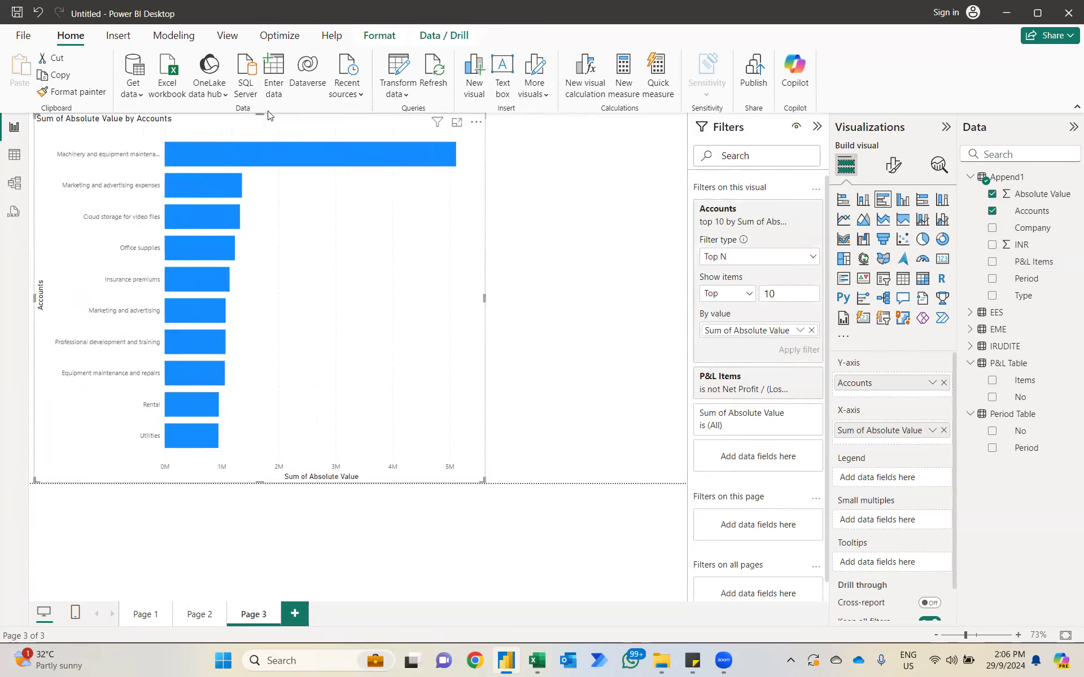
{"action": "left_click_drag", "start_coordinate": [268, 115], "coordinate": [268, 192]}
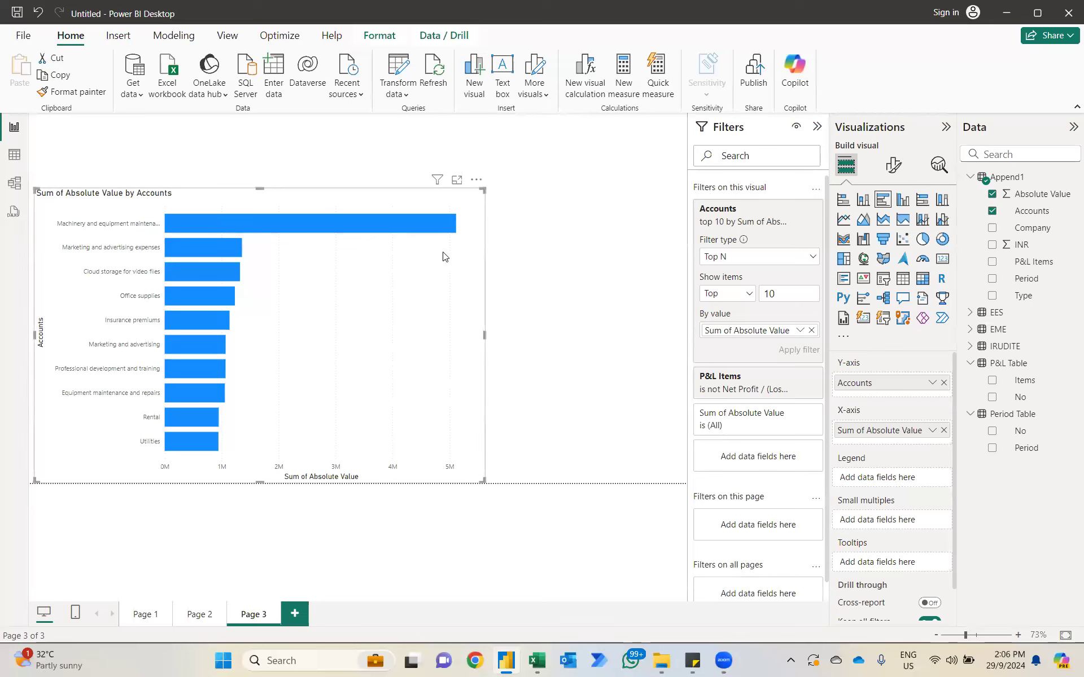
{"action": "left_click", "coordinate": [563, 235]}
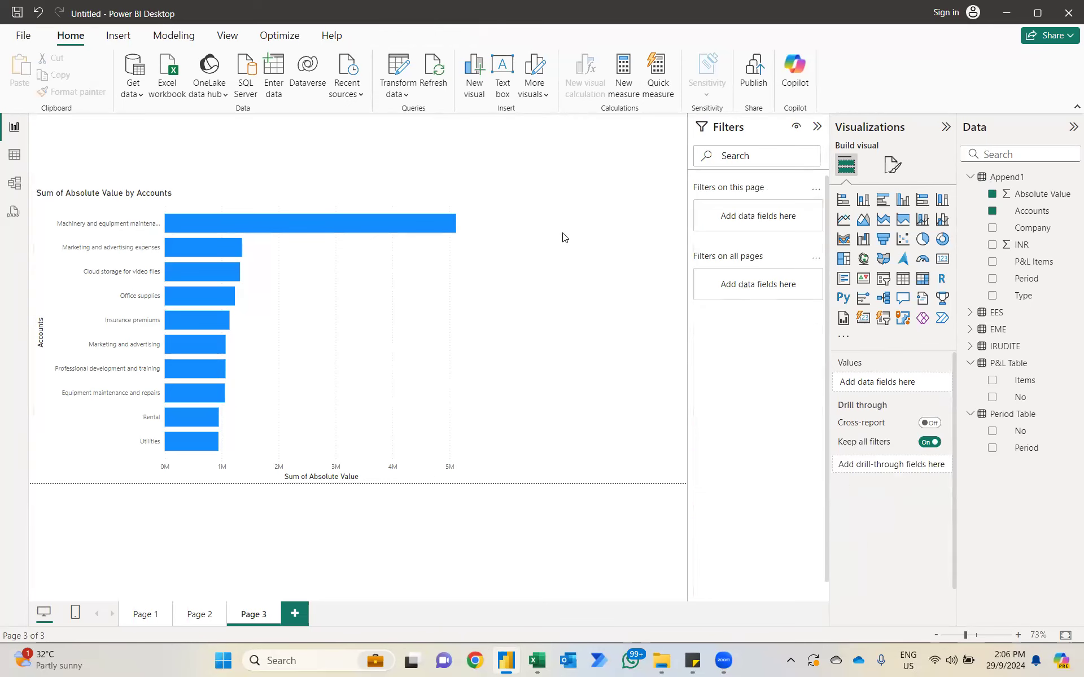
Step: Add a slicer on Append1's Company beside the bar chart and filter the chart by EES, EME and IRUDITE in turn
{"action": "left_click", "coordinate": [883, 279]}
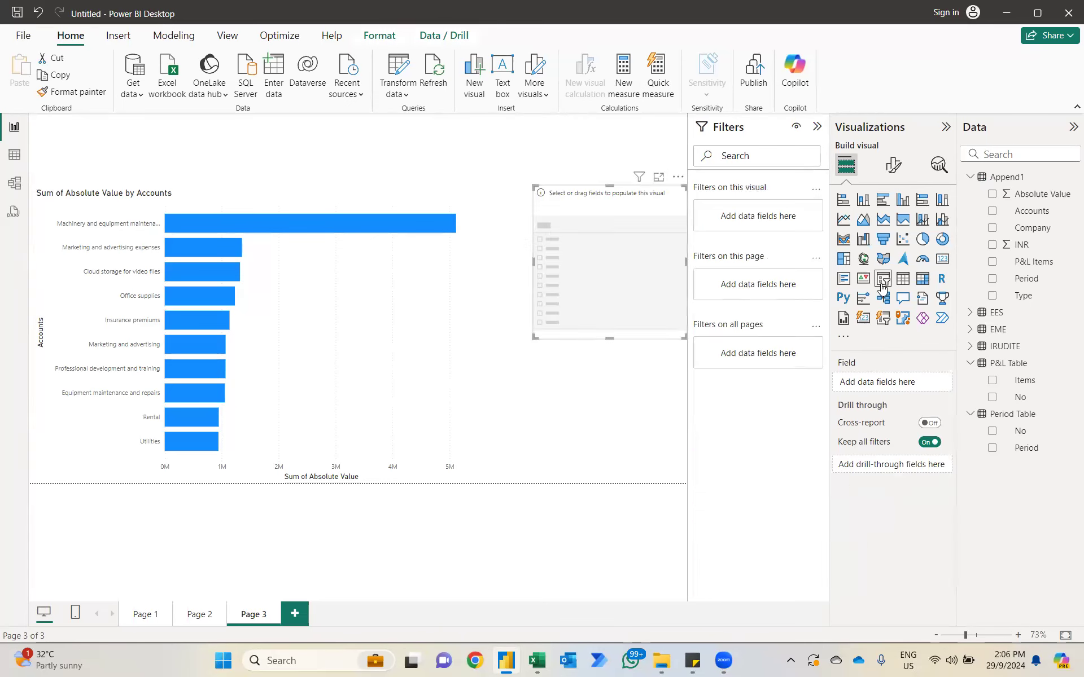
{"action": "left_click", "coordinate": [992, 228]}
{"action": "left_click", "coordinate": [543, 206]}
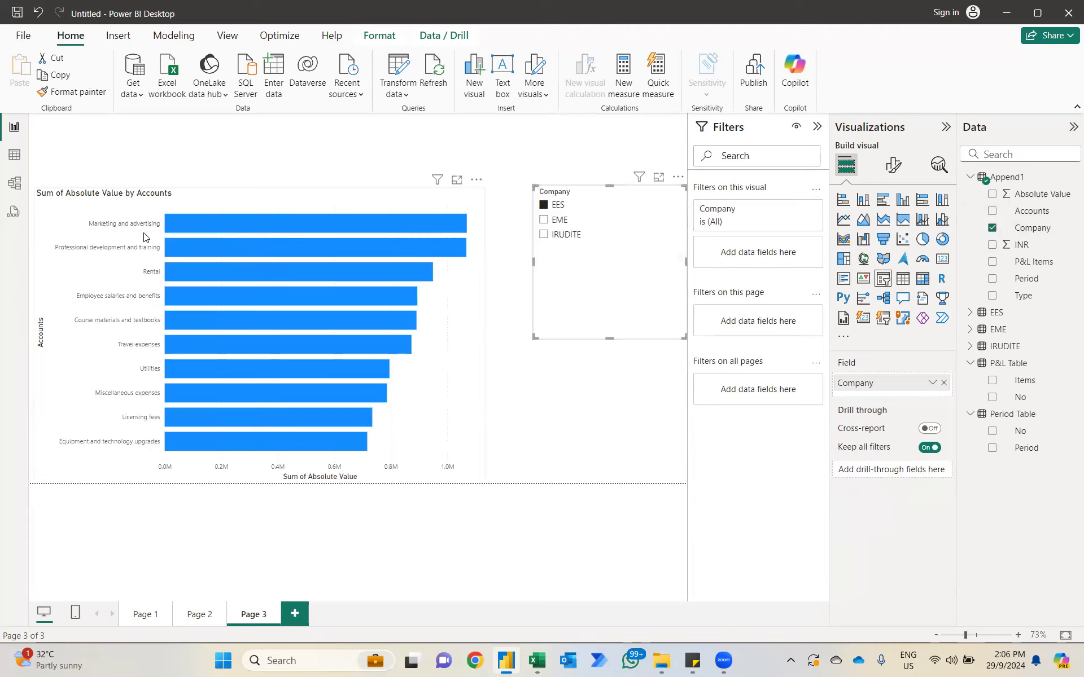
{"action": "left_click", "coordinate": [544, 220]}
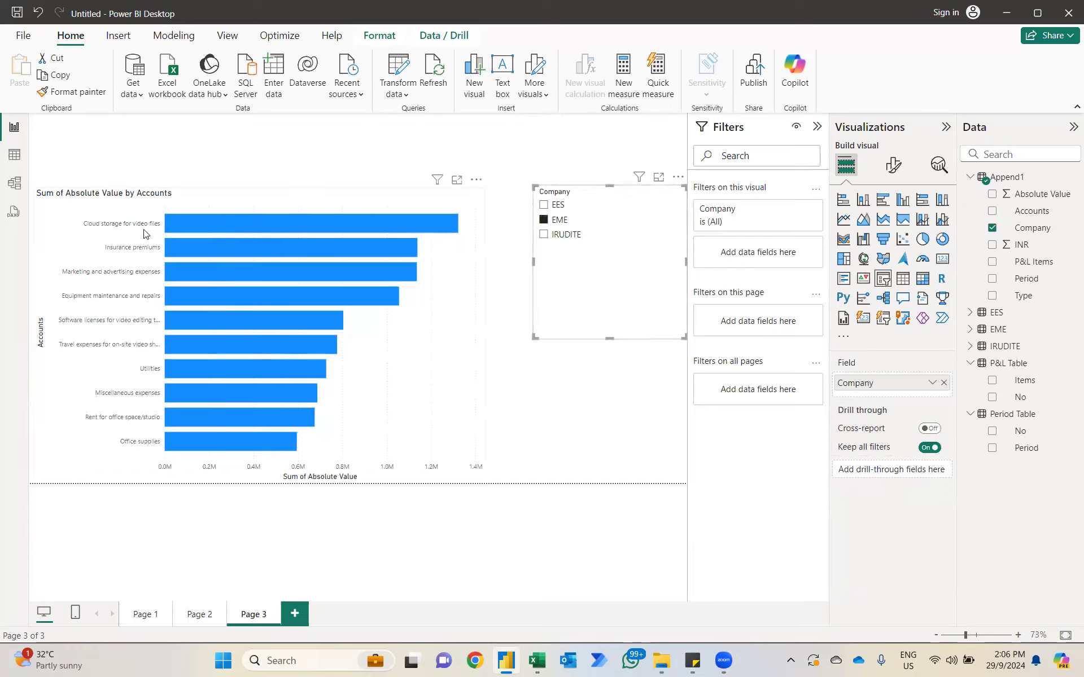
{"action": "left_click", "coordinate": [544, 236]}
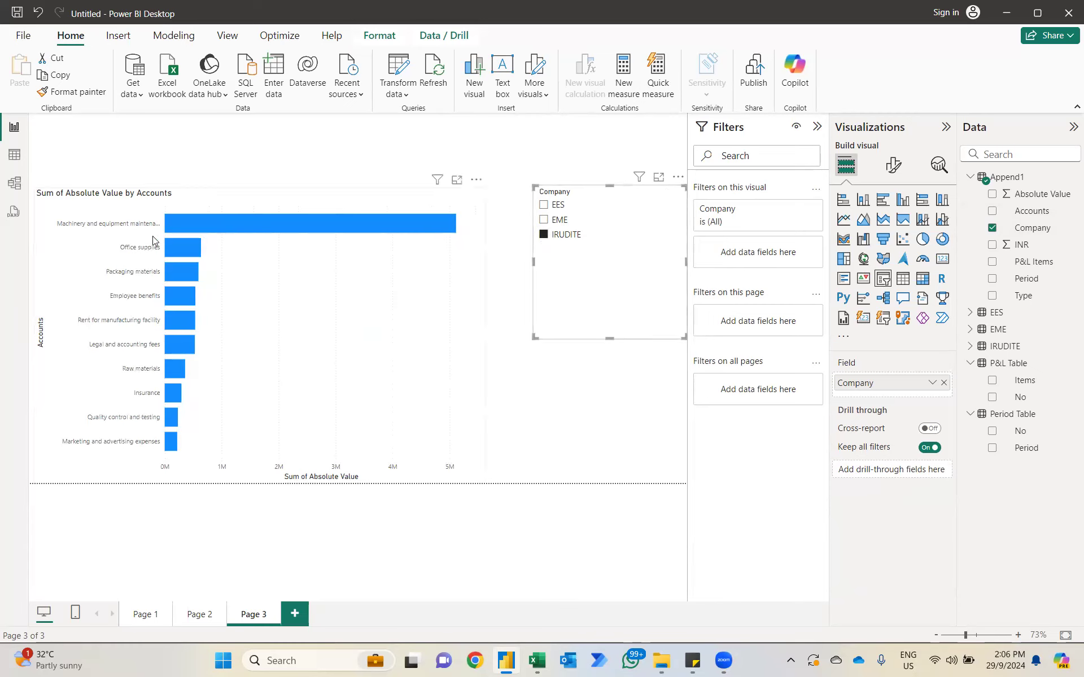
Step: Turn on data labels for the bar chart
{"action": "left_click", "coordinate": [459, 266]}
{"action": "left_click", "coordinate": [893, 164]}
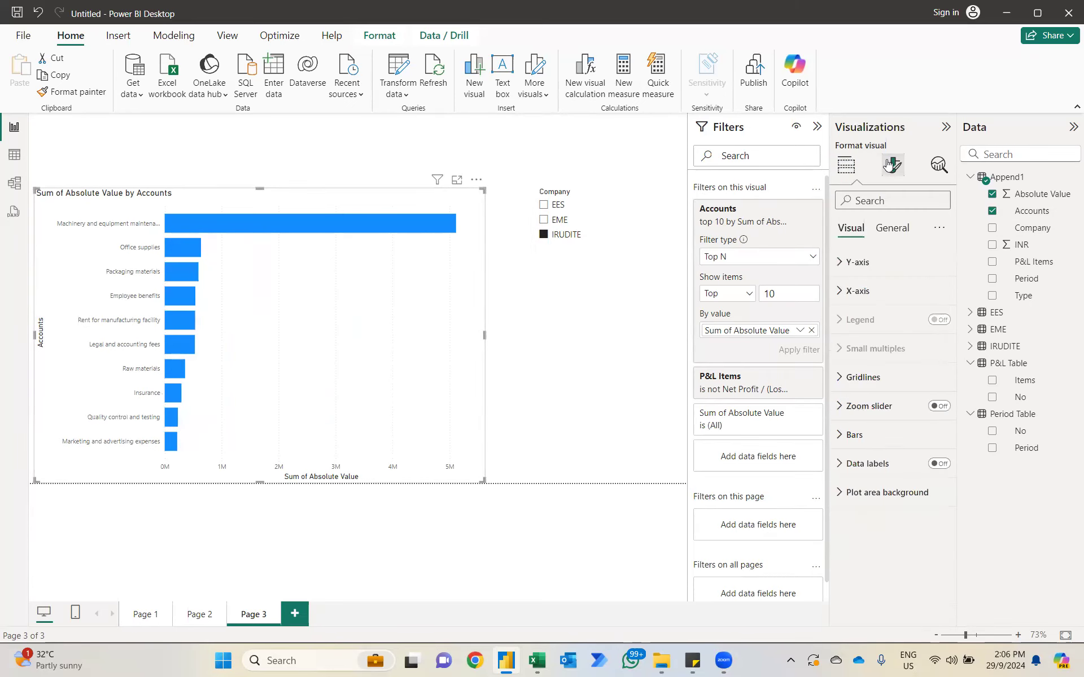
{"action": "left_click", "coordinate": [939, 464]}
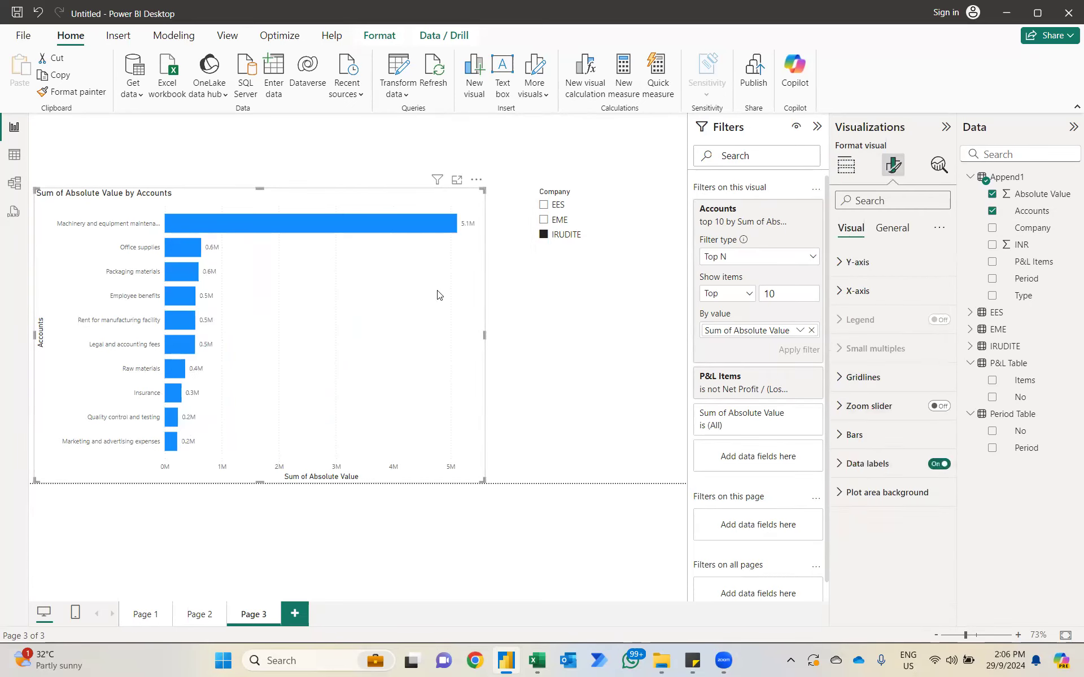
Step: Switch the Company slicer to EME and finally to EES, and shorten the slicer to fit its three entries
{"action": "left_click", "coordinate": [543, 219]}
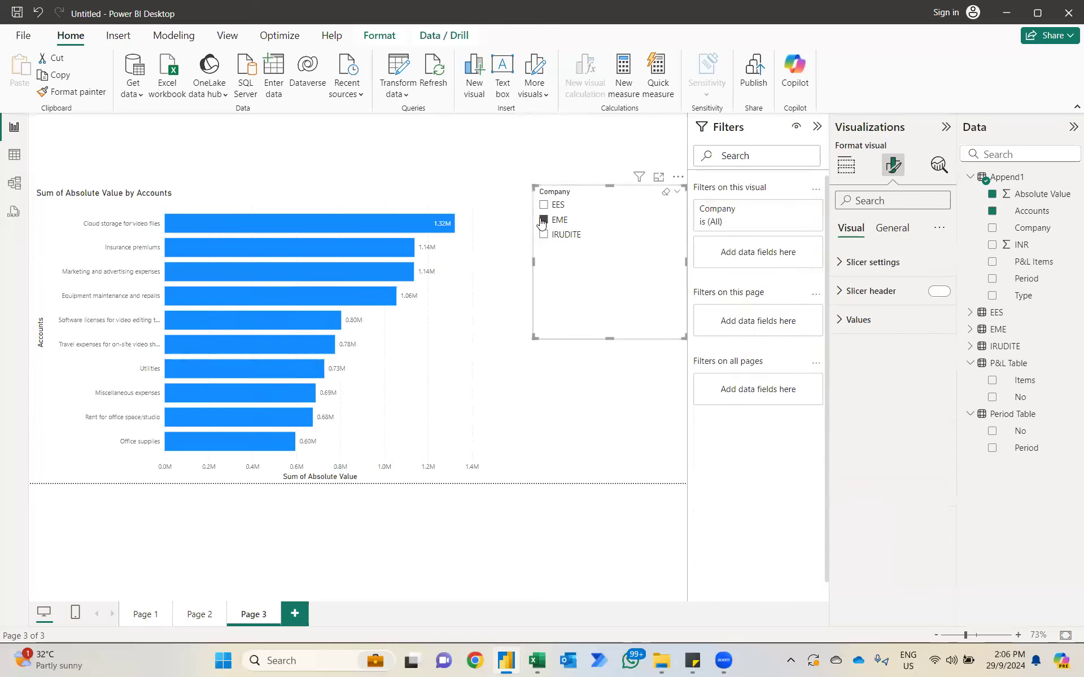
{"action": "left_click", "coordinate": [543, 205]}
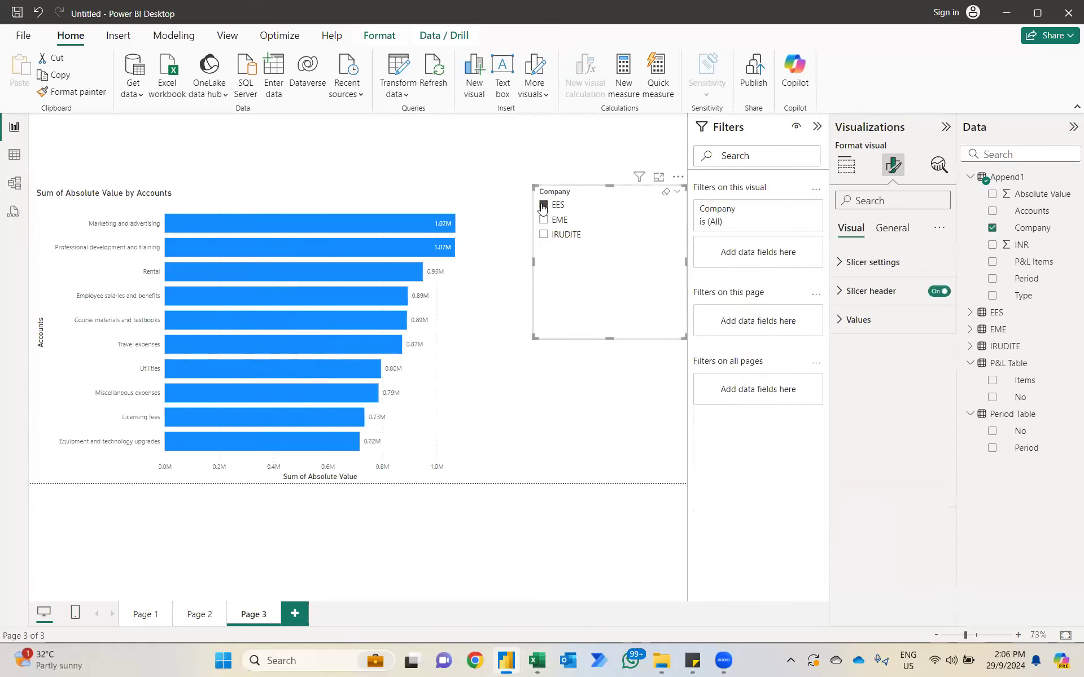
{"action": "left_click_drag", "start_coordinate": [610, 339], "coordinate": [616, 246]}
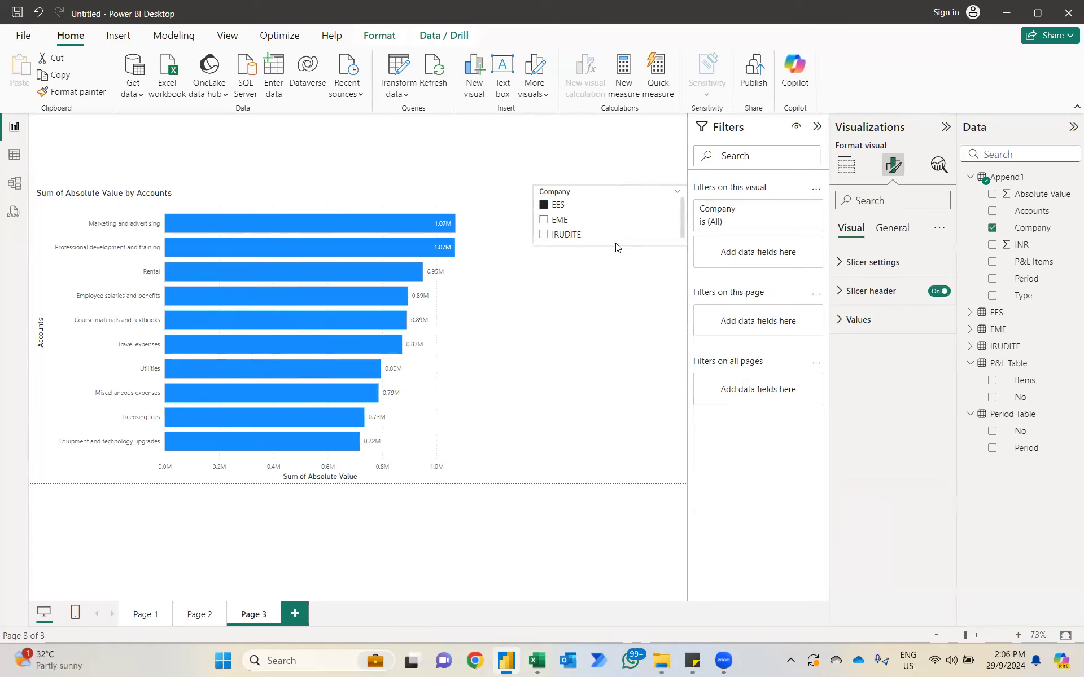
{"action": "left_click", "coordinate": [591, 379]}
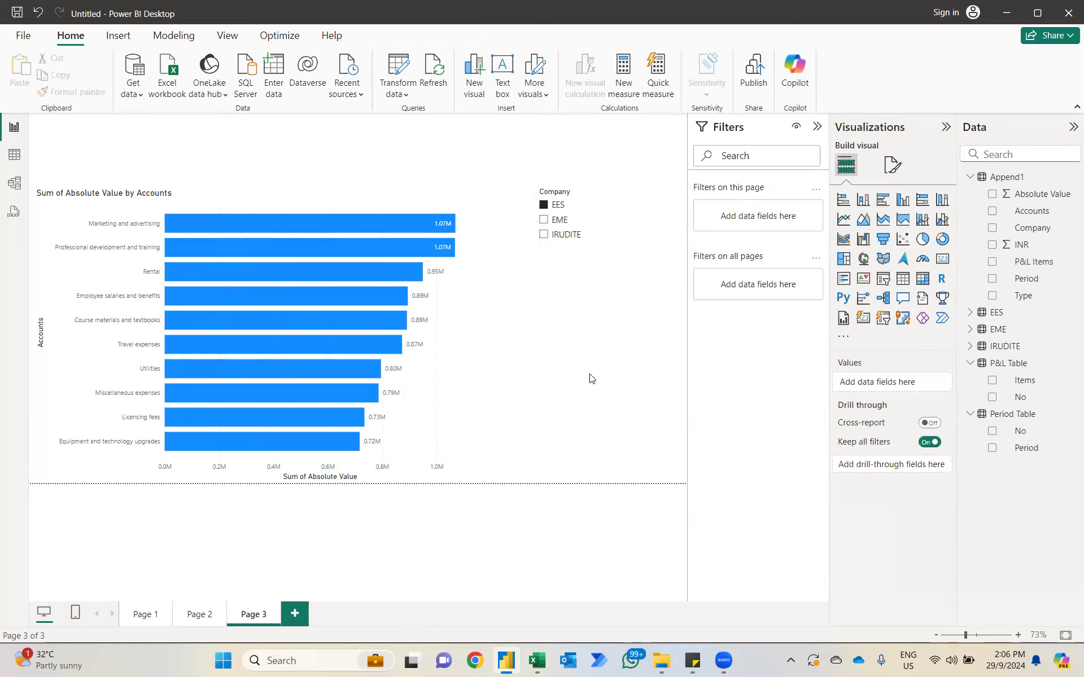
Step: Add a pie chart below the slicer showing Append1's Absolute Value by Accounts
{"action": "left_click", "coordinate": [922, 239]}
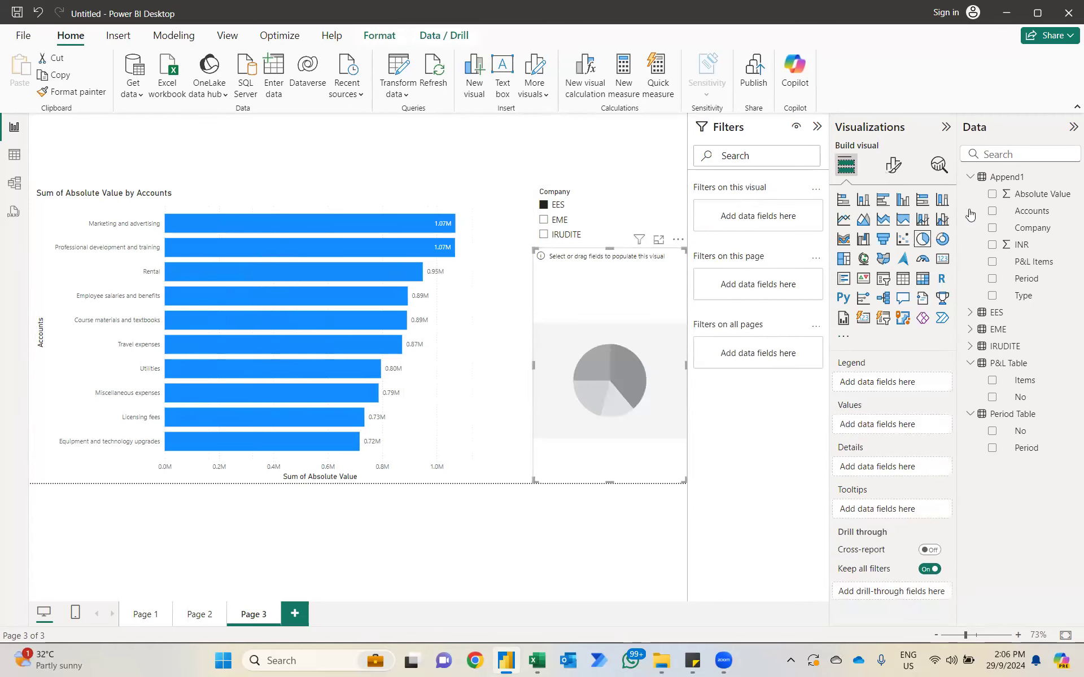
{"action": "left_click", "coordinate": [993, 212]}
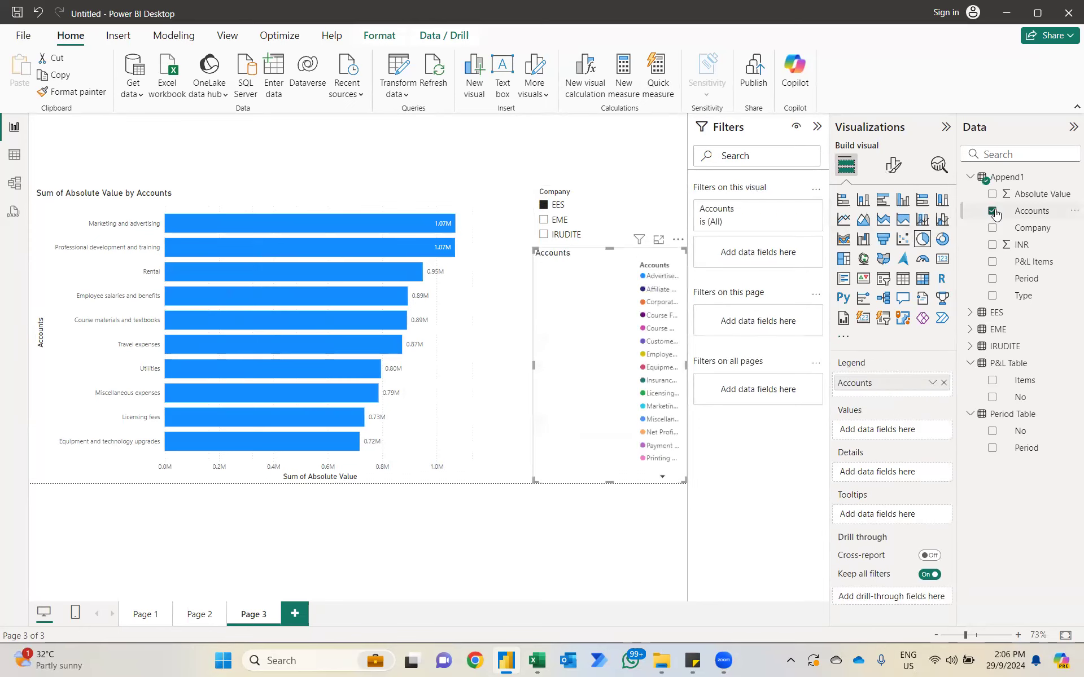
{"action": "left_click", "coordinate": [993, 195]}
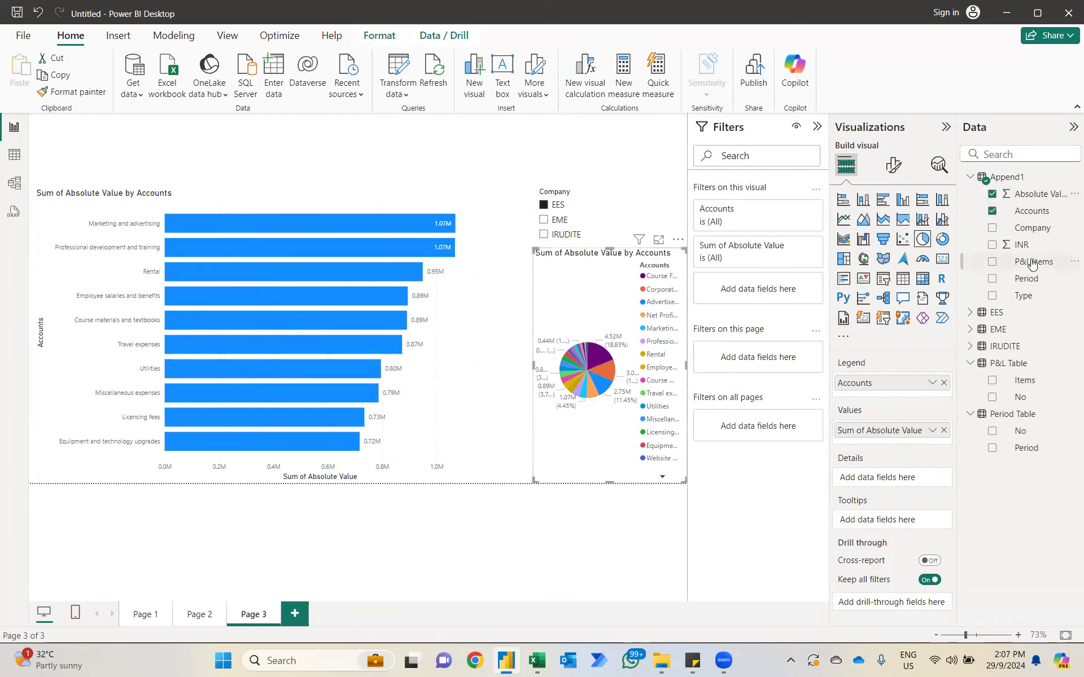
Step: Filter the pie chart by P&L Items, excluding Net Profit / (Losses) and Revenue, and clear the Company slicer's selection
{"action": "left_click_drag", "start_coordinate": [1032, 263], "coordinate": [793, 296]}
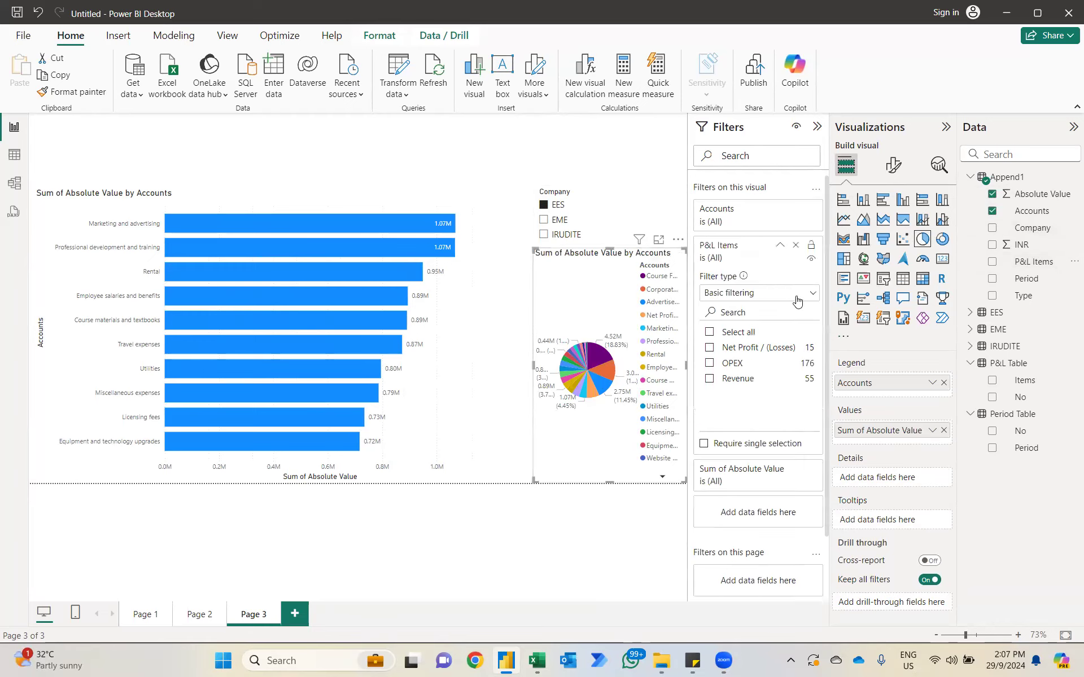
{"action": "left_click", "coordinate": [709, 335]}
{"action": "left_click", "coordinate": [708, 347]}
{"action": "left_click", "coordinate": [710, 380]}
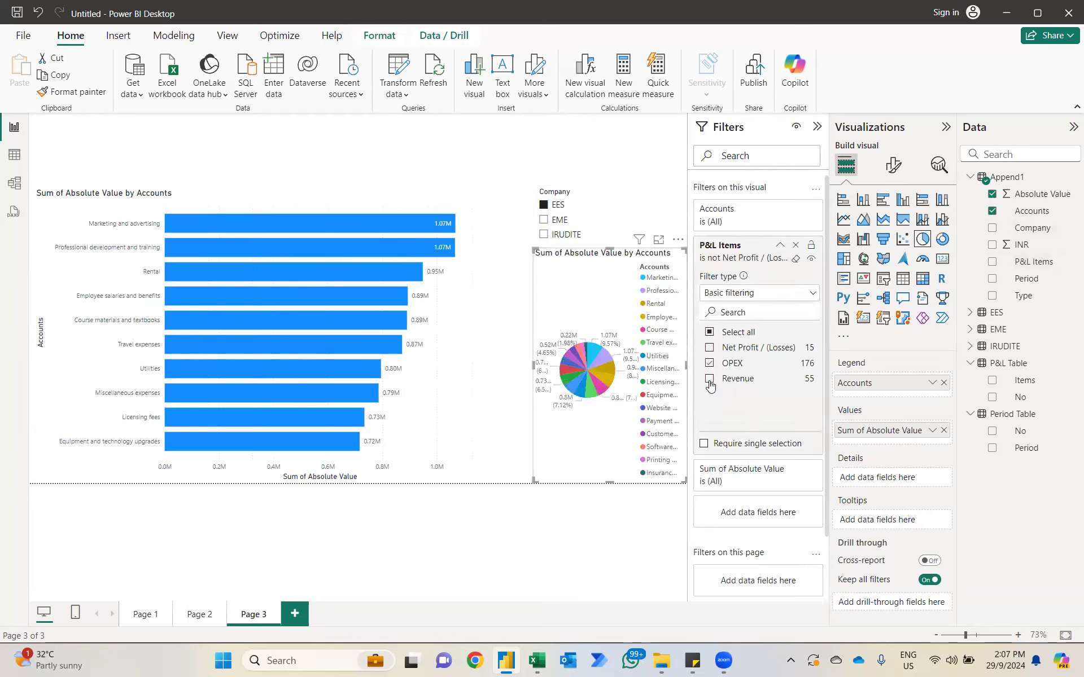
{"action": "left_click", "coordinate": [667, 194]}
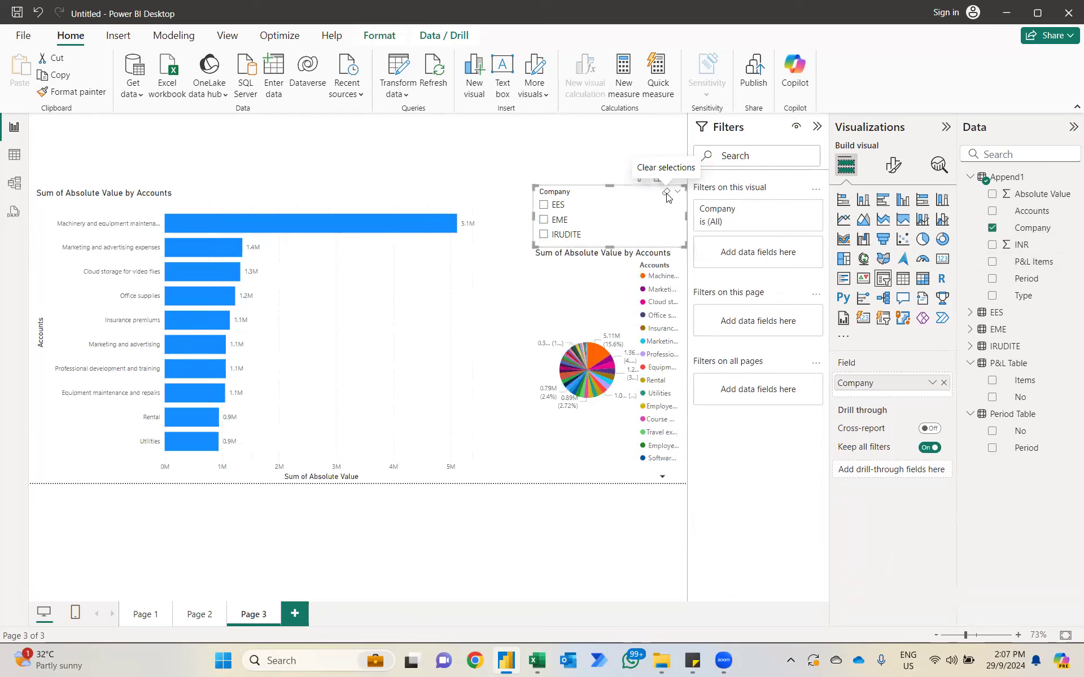
Step: Filter the pie chart's Accounts to the top 10 by Append1's Absolute Value
{"action": "left_click", "coordinate": [590, 300]}
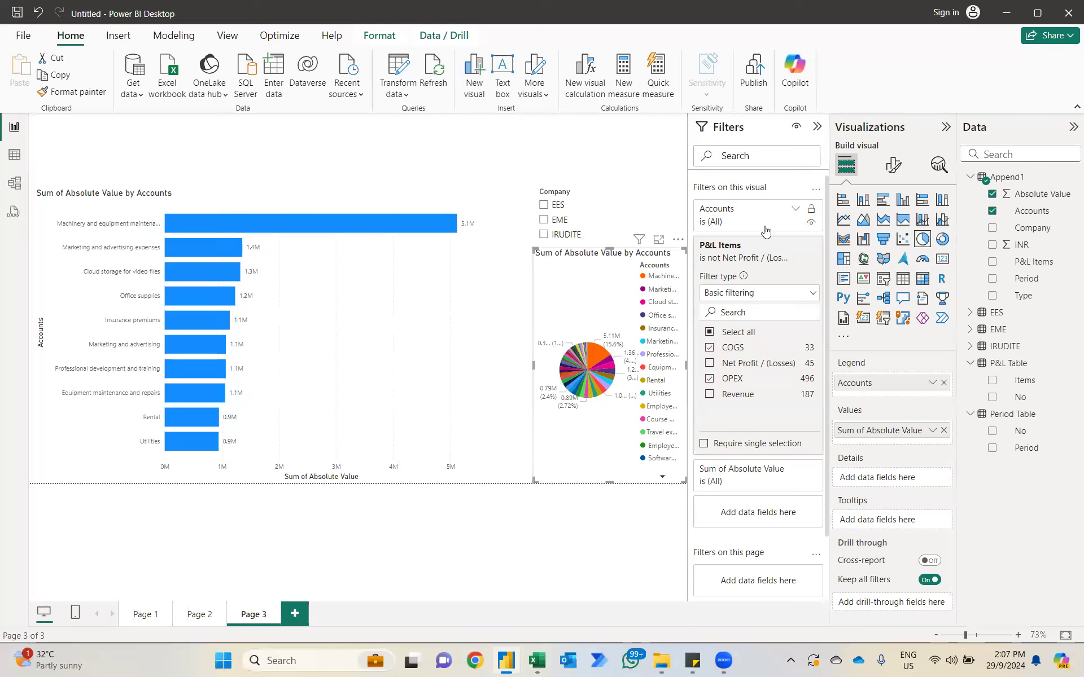
{"action": "left_click", "coordinate": [790, 213]}
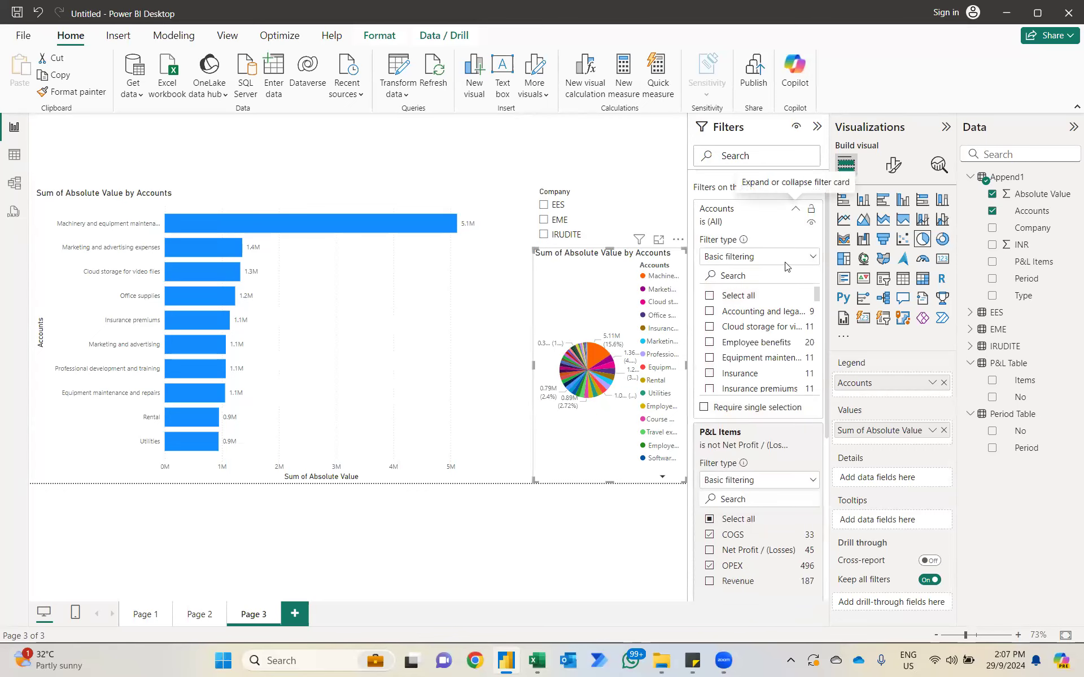
{"action": "left_click", "coordinate": [756, 257]}
{"action": "left_click", "coordinate": [754, 312]}
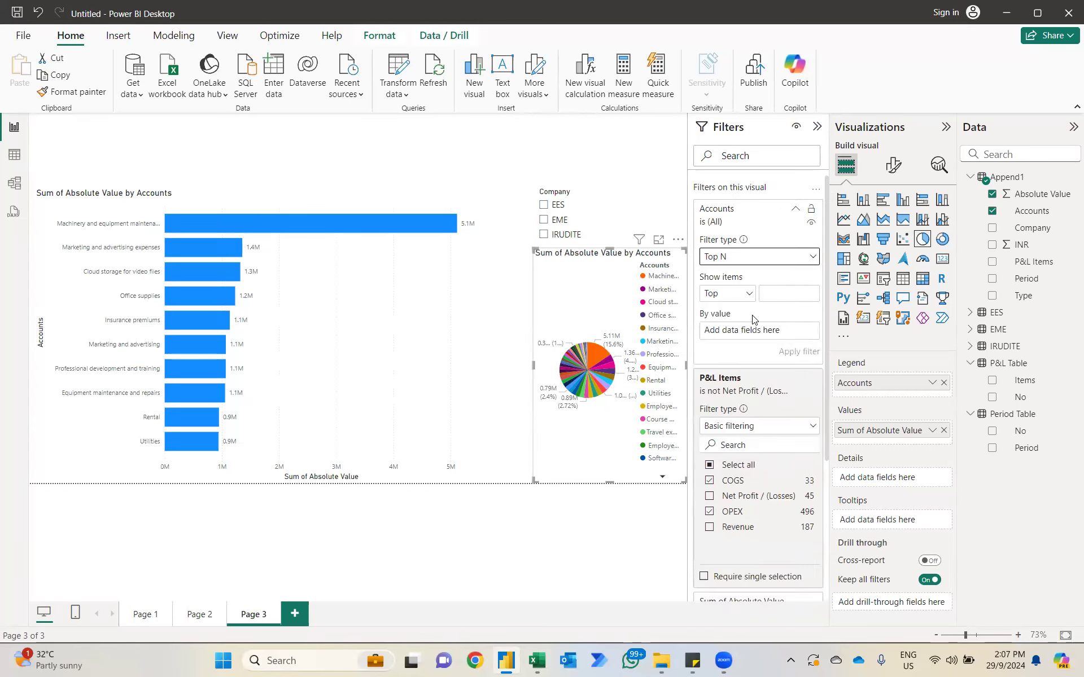
{"action": "left_click", "coordinate": [772, 293]}
{"action": "type", "text": "10"}
{"action": "left_click_drag", "start_coordinate": [1059, 195], "coordinate": [804, 338]}
{"action": "left_click", "coordinate": [800, 351]}
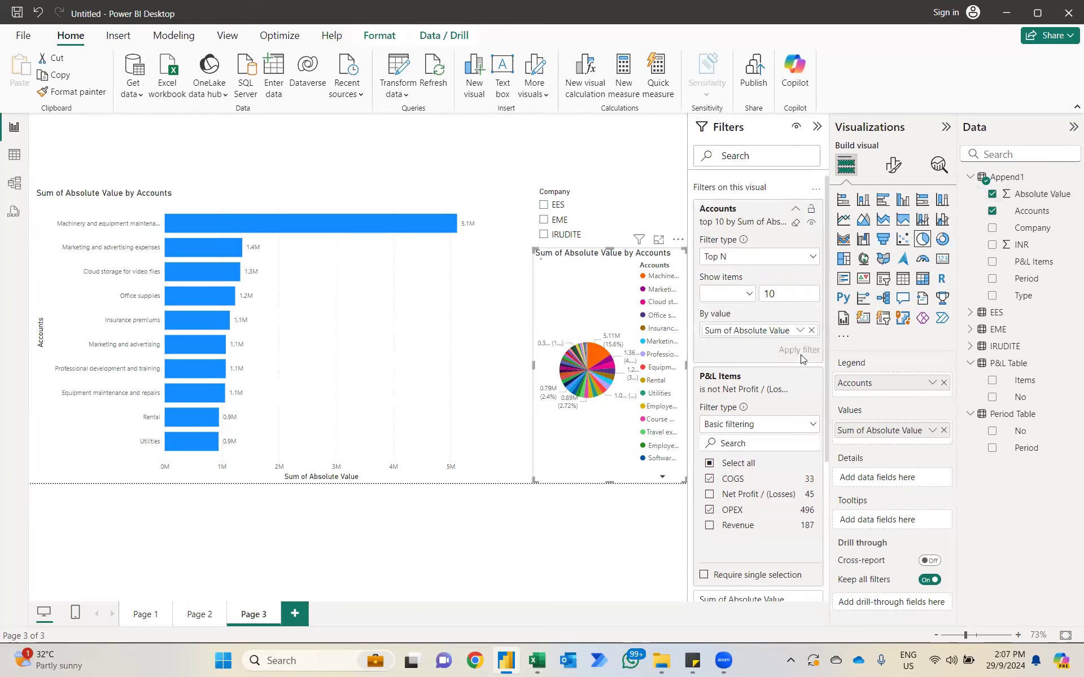
Step: Shrink the bar chart from its upper right corner and widen the pie chart into the freed space
{"action": "left_click", "coordinate": [443, 294]}
{"action": "left_click_drag", "start_coordinate": [484, 188], "coordinate": [393, 267]}
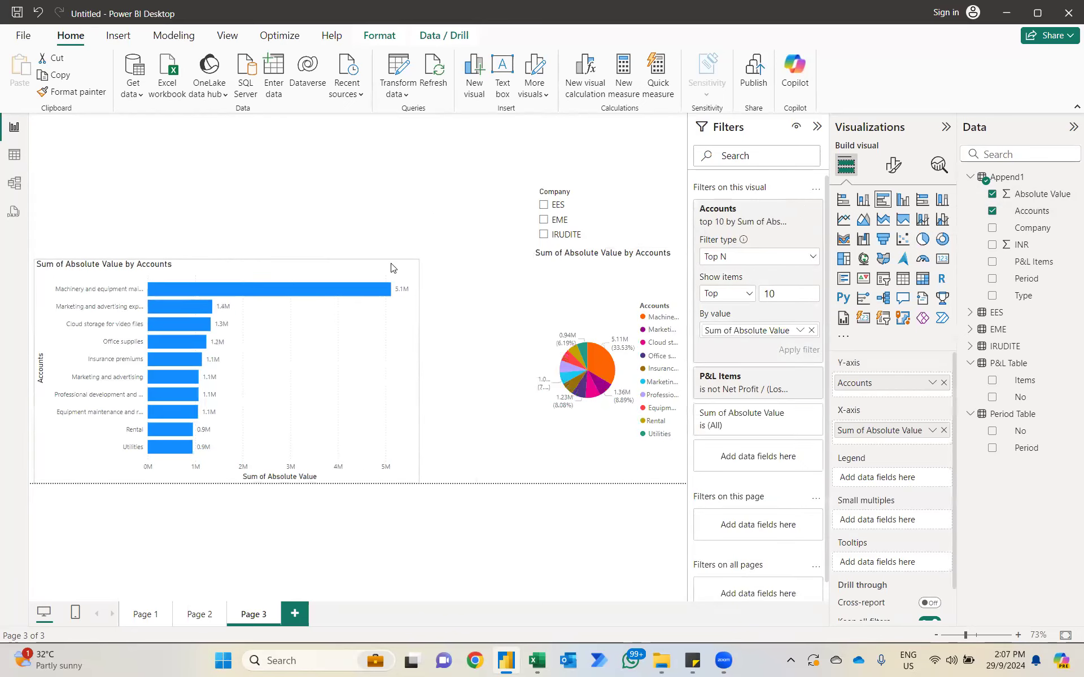
{"action": "left_click", "coordinate": [561, 300]}
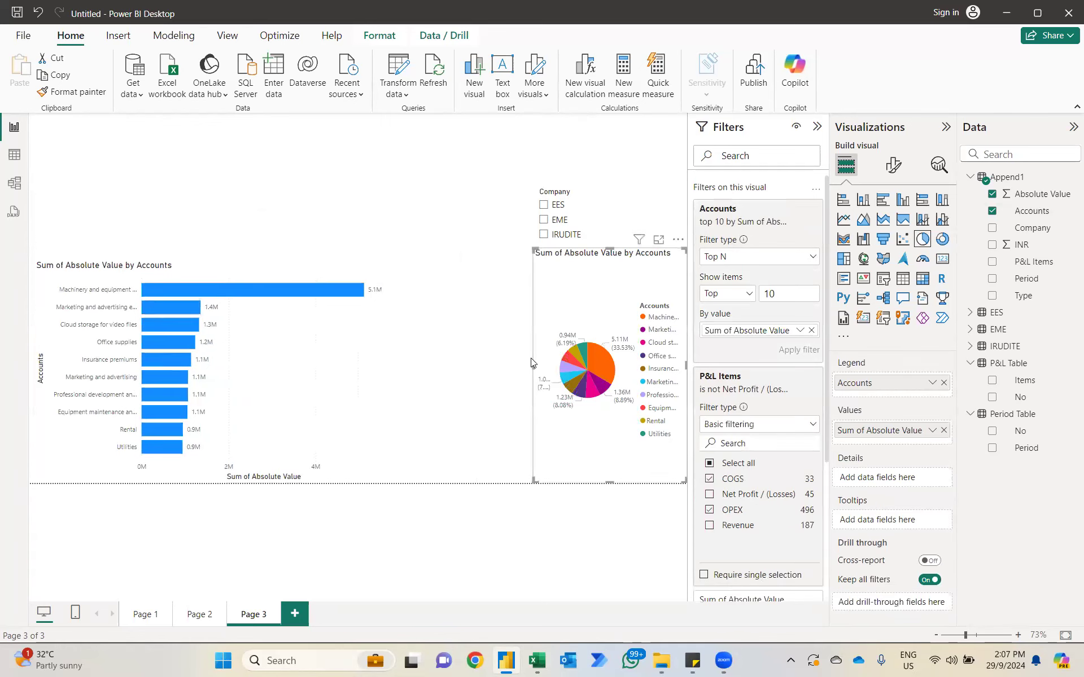
{"action": "left_click_drag", "start_coordinate": [533, 364], "coordinate": [407, 357]}
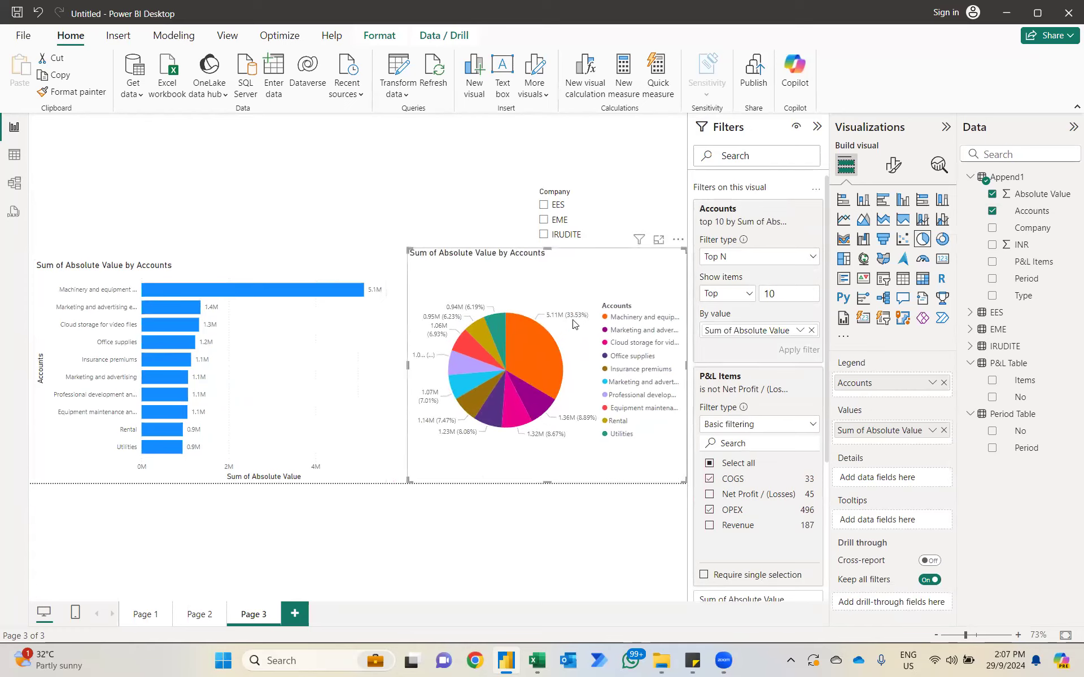
Step: Filter Page 3's charts by IRUDITE and afterwards by EES to compare each company's top expense accounts
{"action": "left_click", "coordinate": [544, 235]}
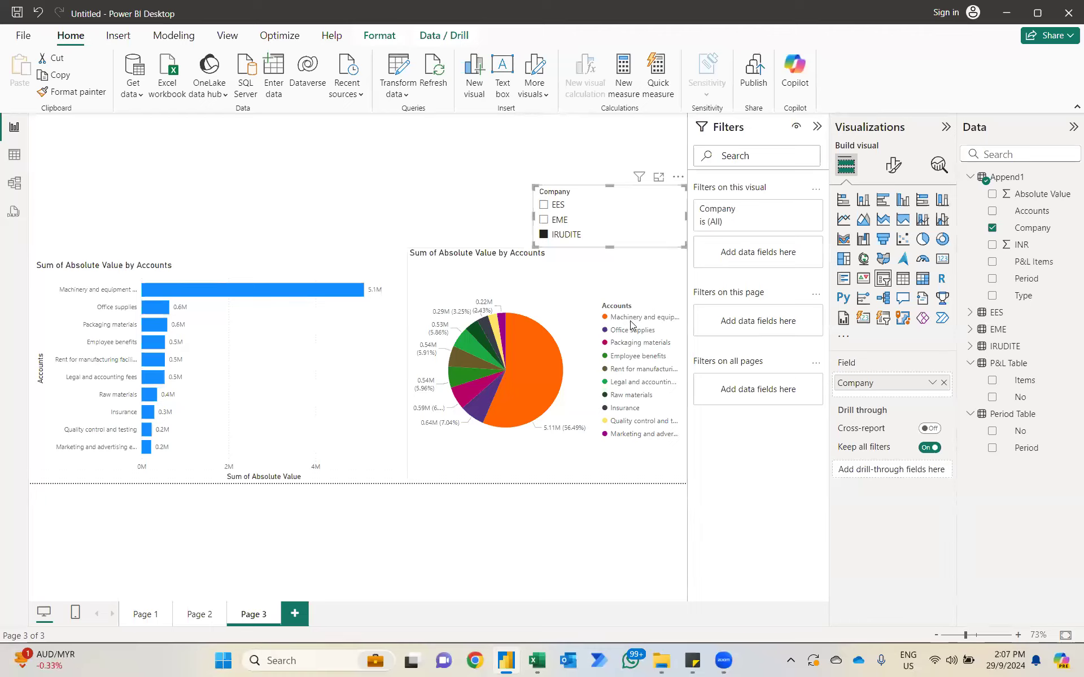
{"action": "mouse_move", "coordinate": [516, 320]}
{"action": "left_click", "coordinate": [544, 205]}
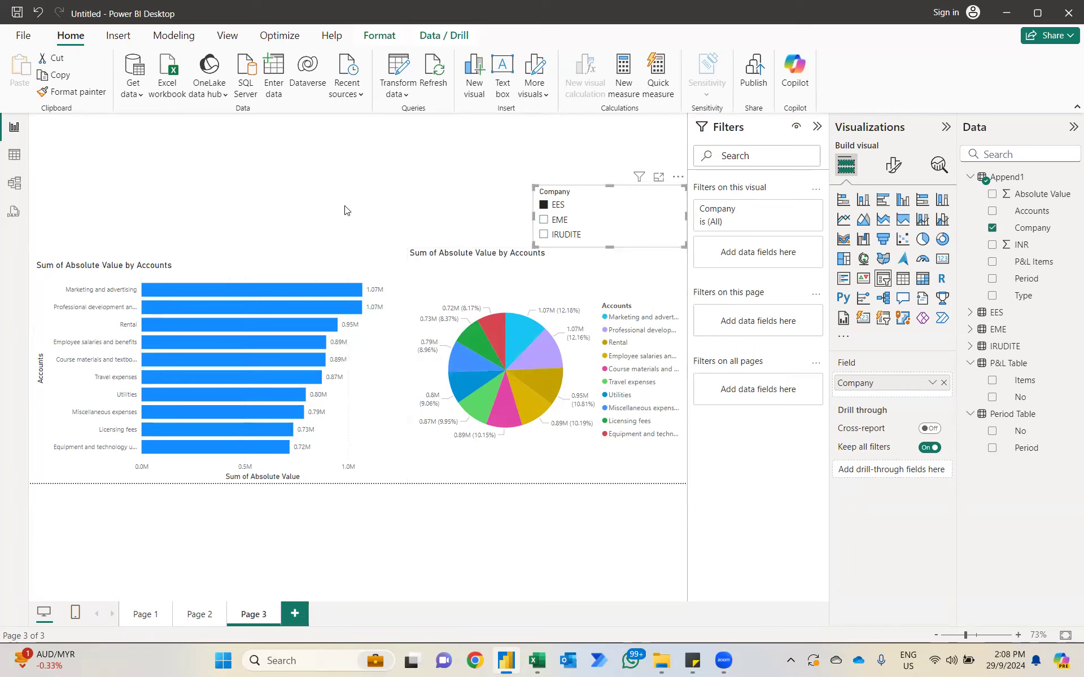
Step: Review the visuals on Page 1 and Page 2 and return to Page 3
{"action": "left_click", "coordinate": [142, 614]}
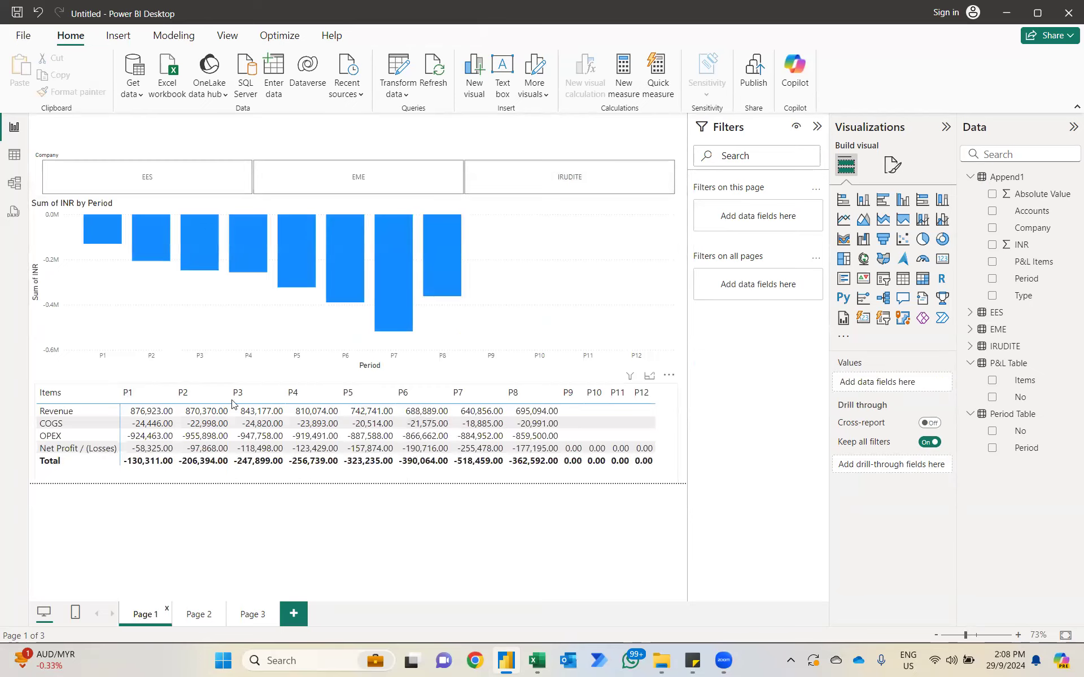
{"action": "left_click", "coordinate": [197, 613]}
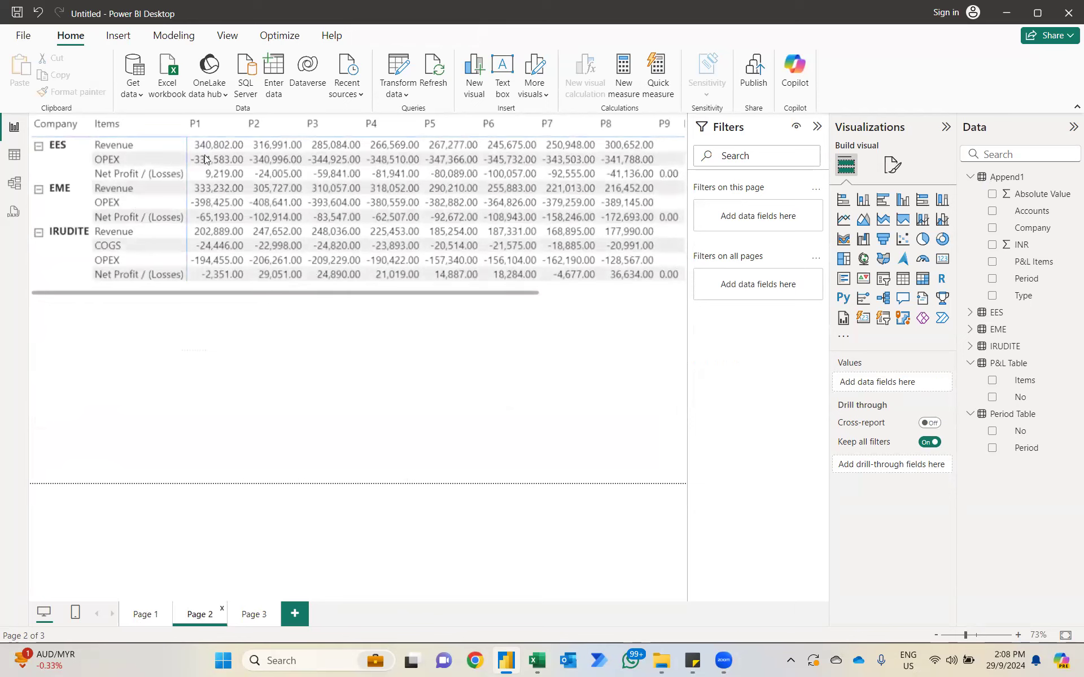
{"action": "left_click", "coordinate": [253, 613]}
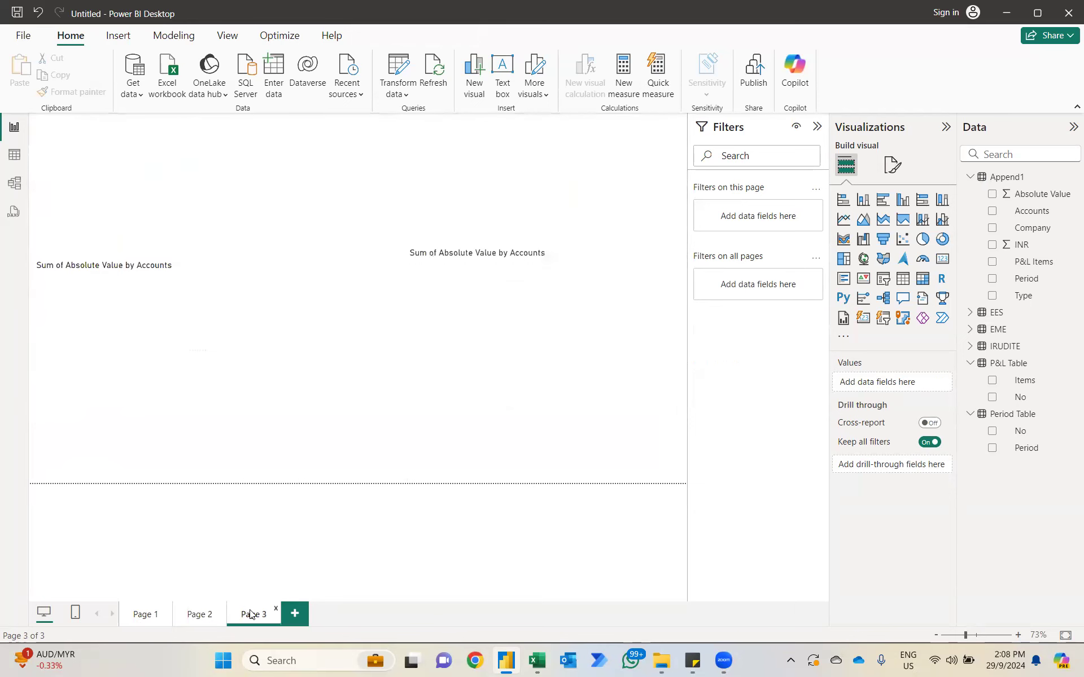